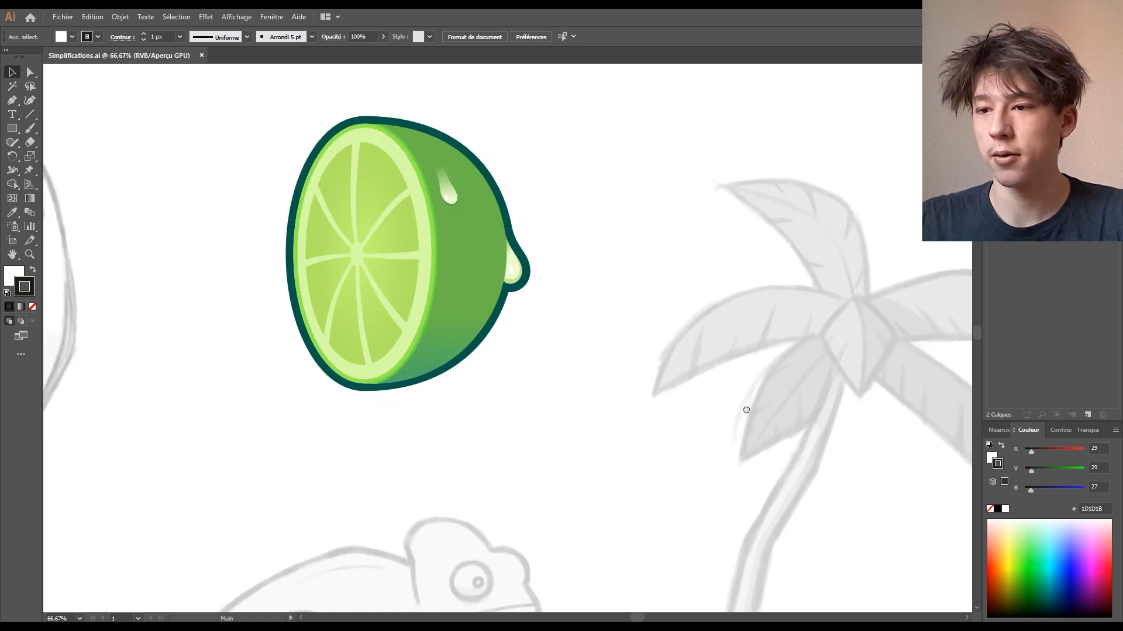
- Frame the palm tree sketch, then add a new layer and rename it 'Palm'
key("ctrl+minus")
key("ctrl+minus")
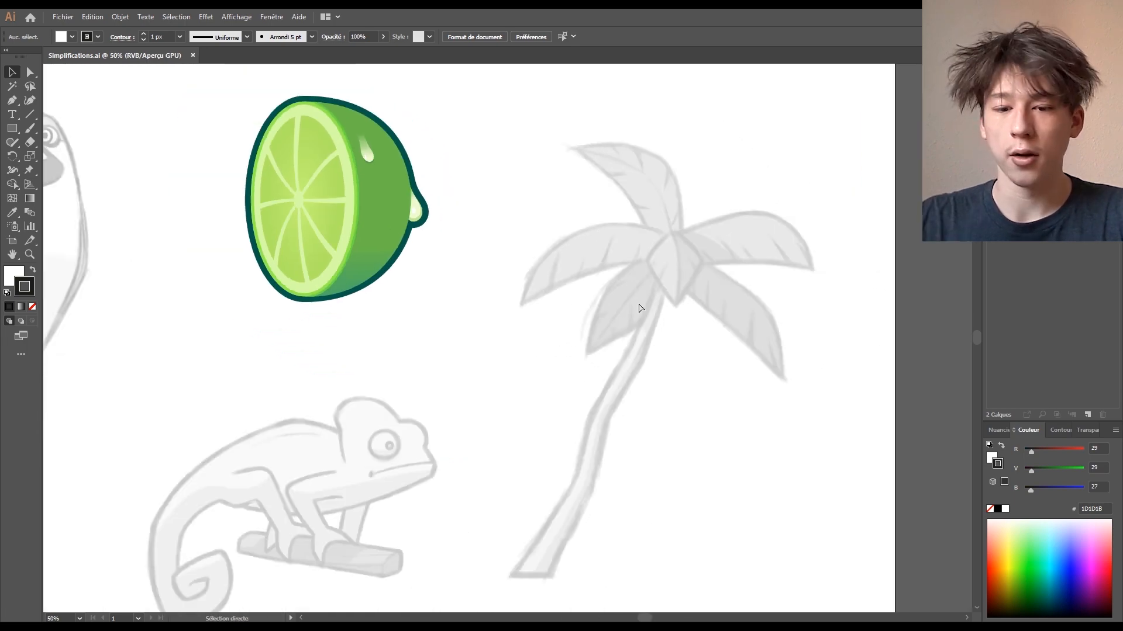
left_click_drag(539, 393, 711, 386)
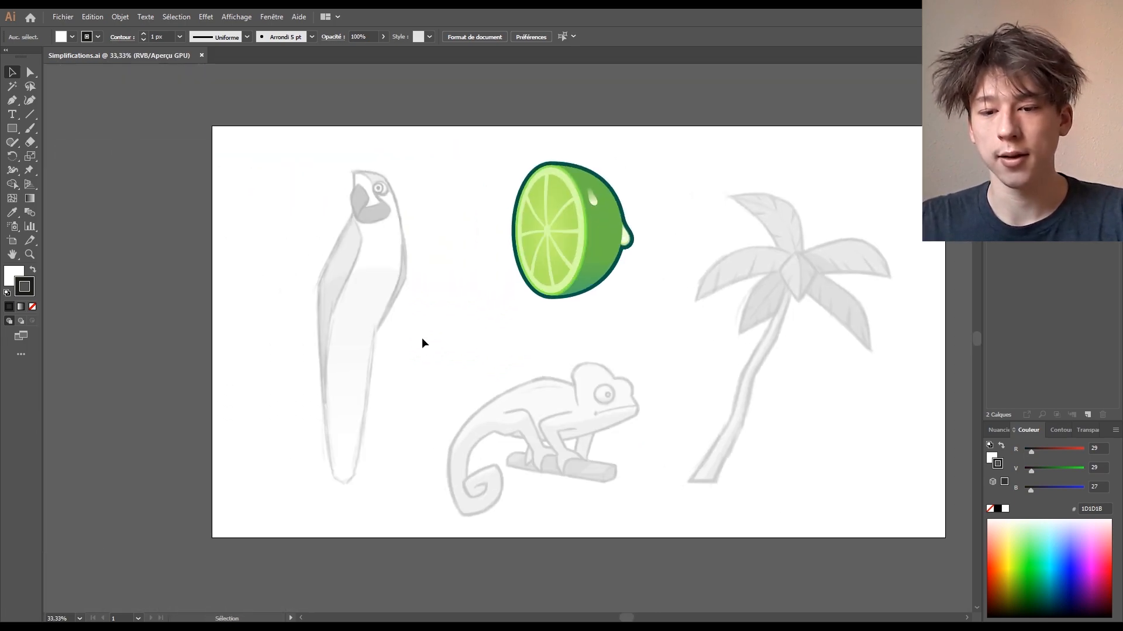
left_click_drag(425, 338, 464, 493)
scroll(397, 363, "up", 1)
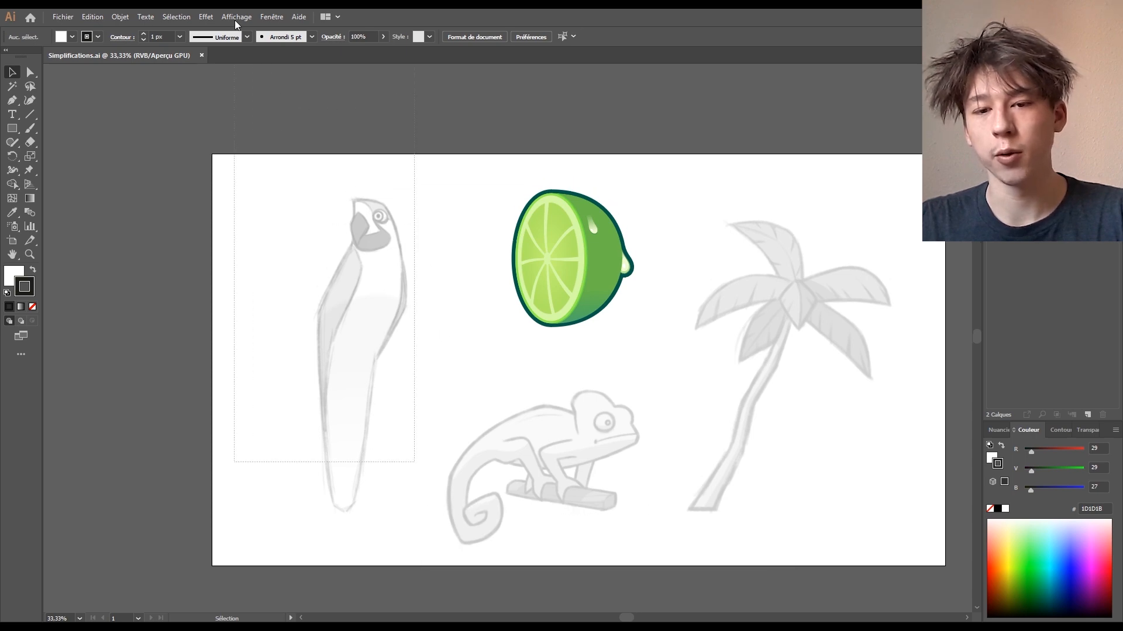
left_click_drag(732, 474, 529, 405)
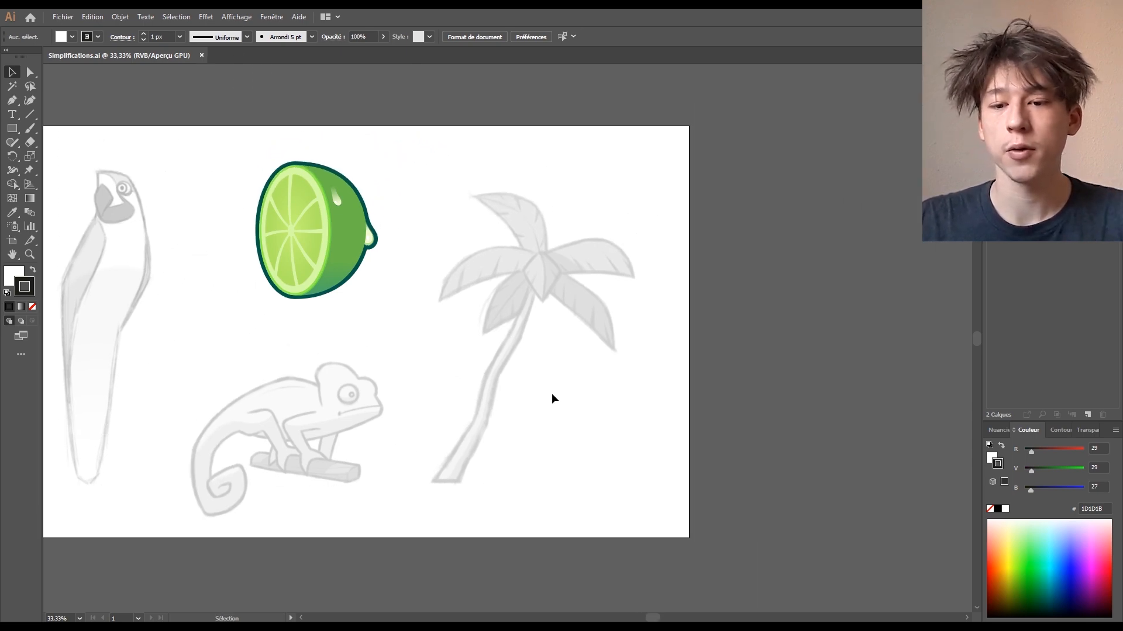
key("ctrl+plus")
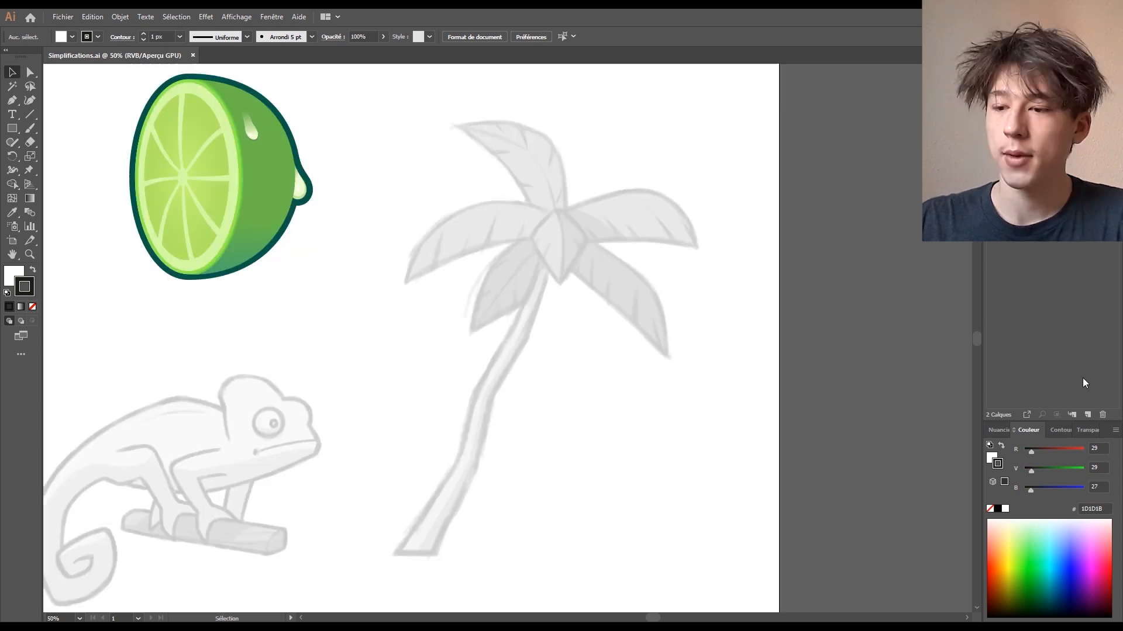
left_click(1087, 414)
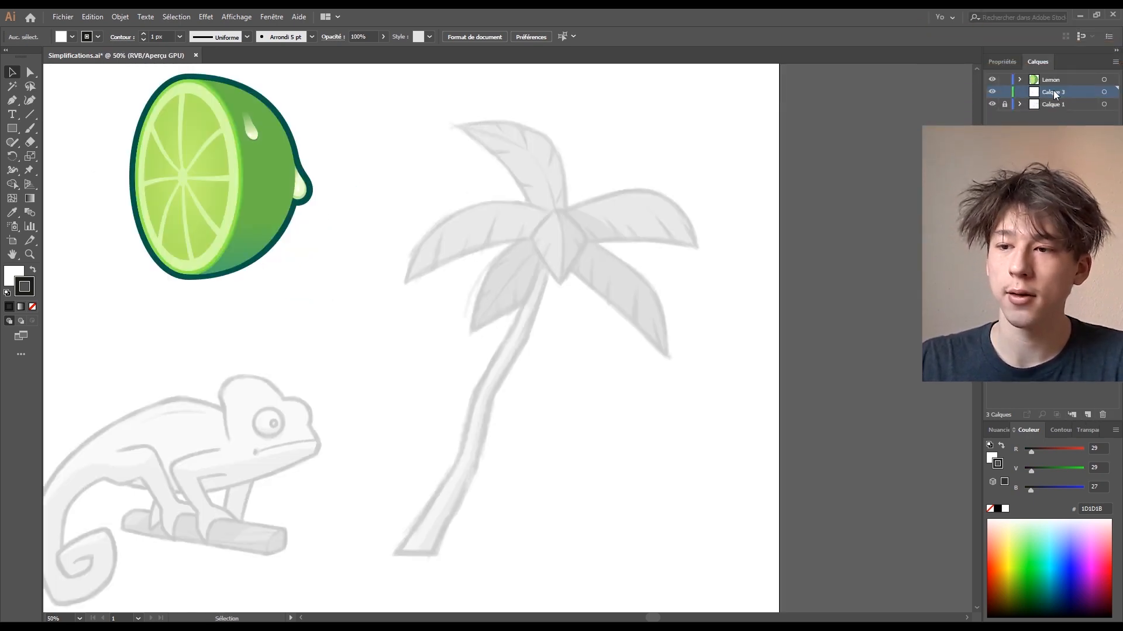
double_click(1054, 91)
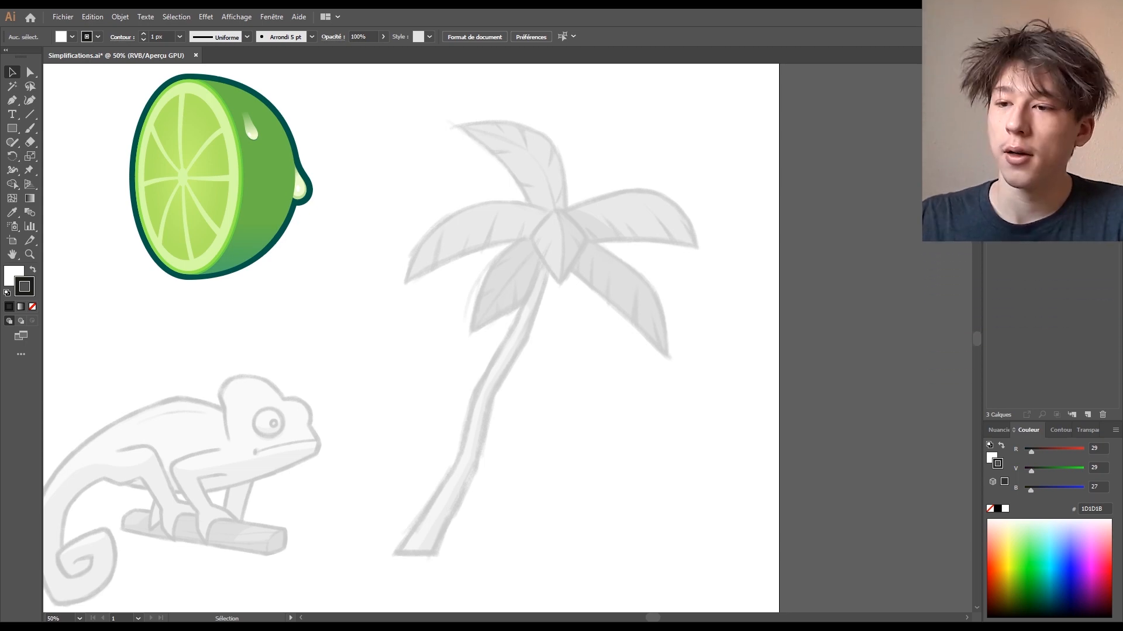
left_click_drag(652, 295, 699, 297)
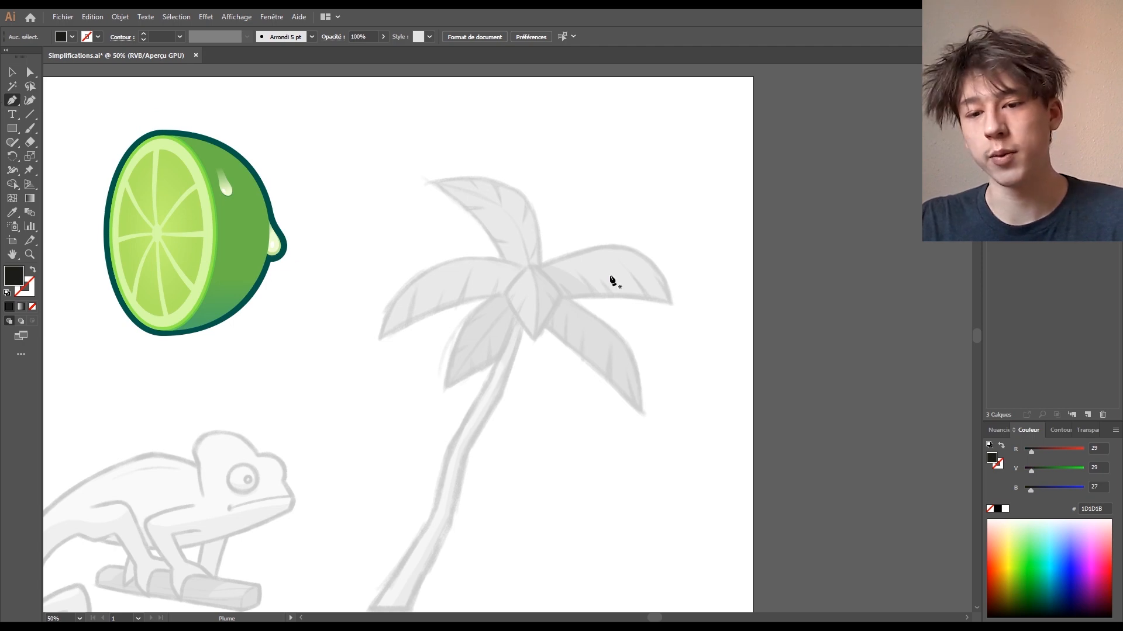
- Trace the upper-left leaf as a closed curved path with a dark stroke and no fill
key("ctrl+minus")
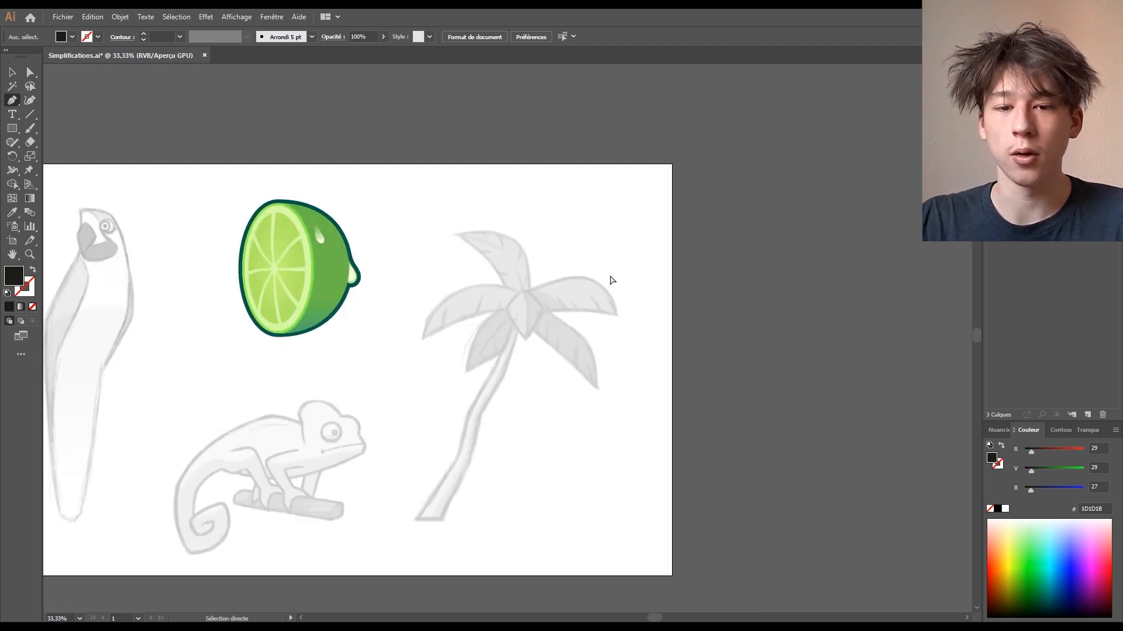
key("ctrl+plus")
key("ctrl+plus")
key("ctrl+plus")
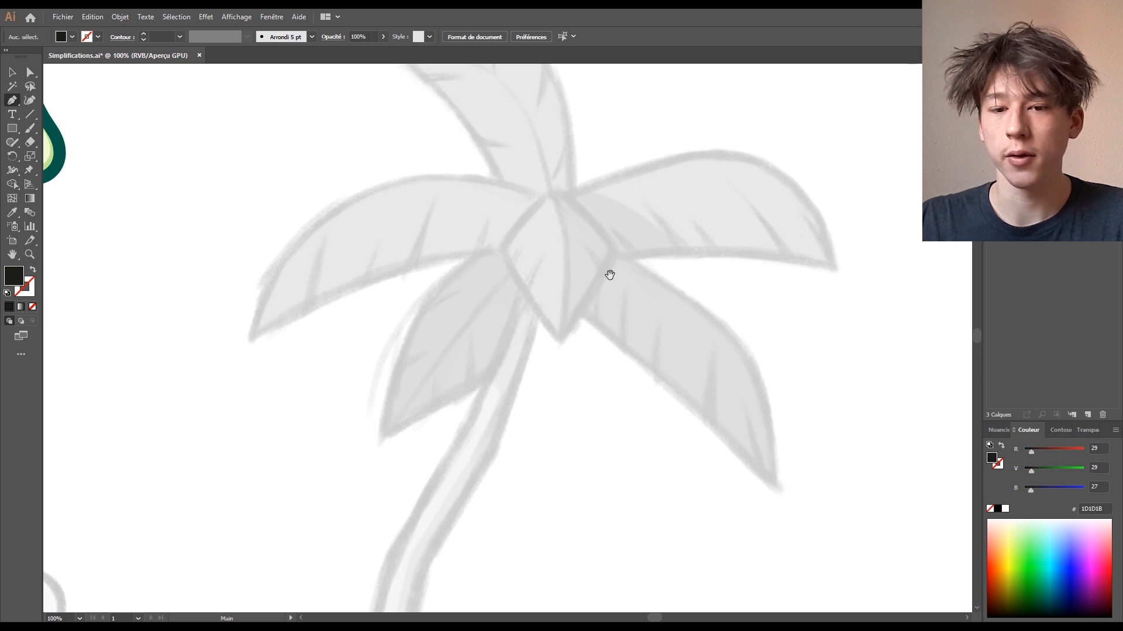
left_click_drag(663, 368, 682, 345)
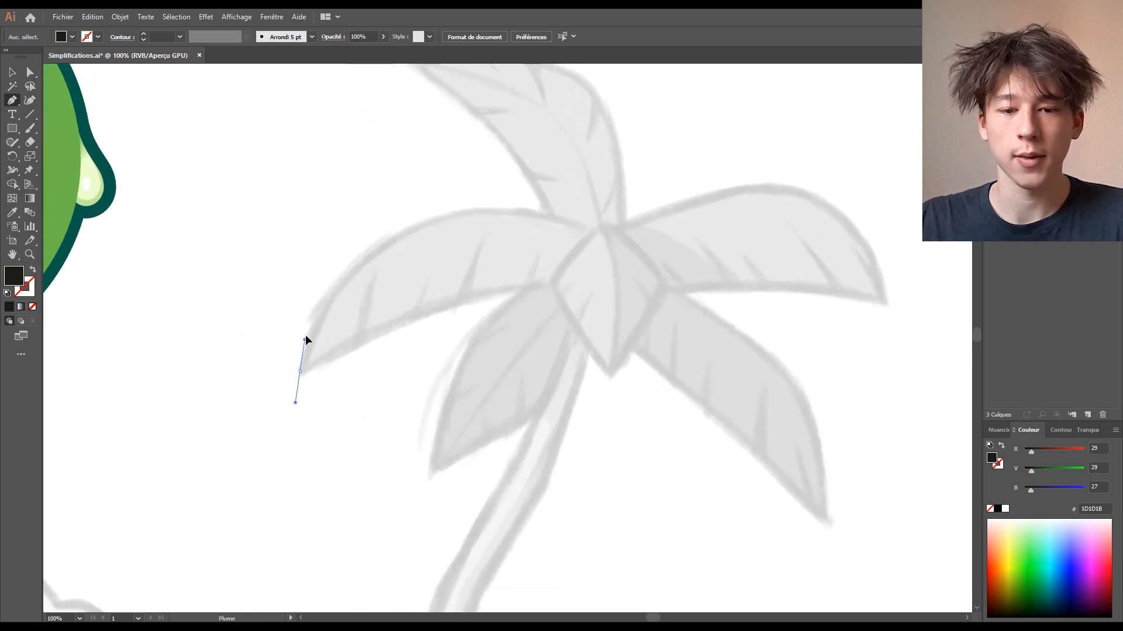
left_click_drag(310, 269, 309, 279)
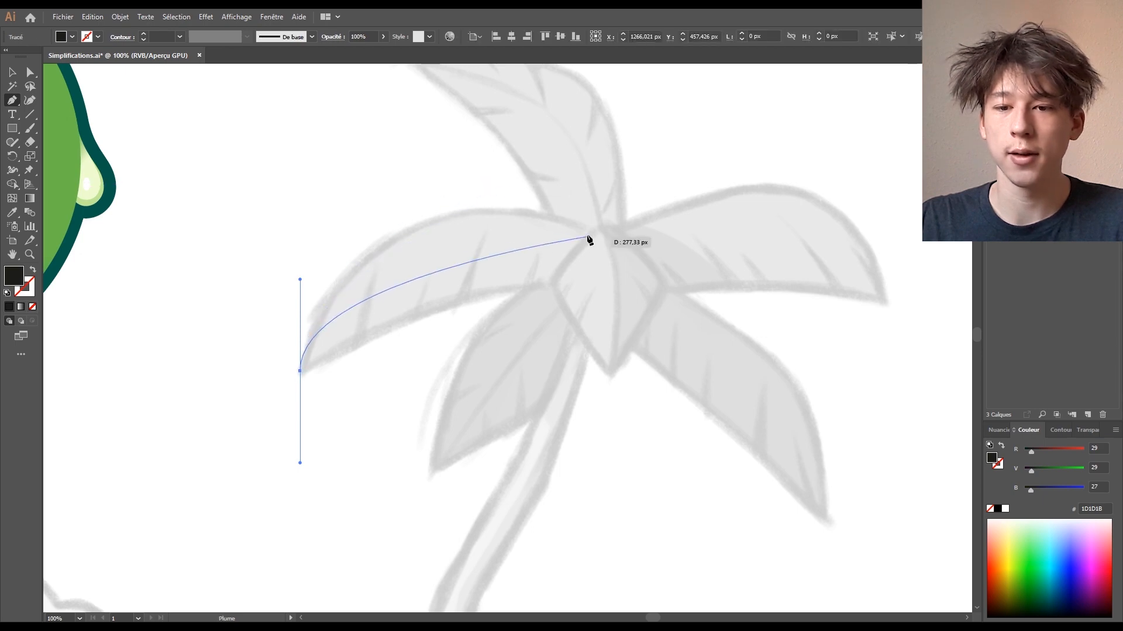
left_click_drag(603, 236, 554, 288)
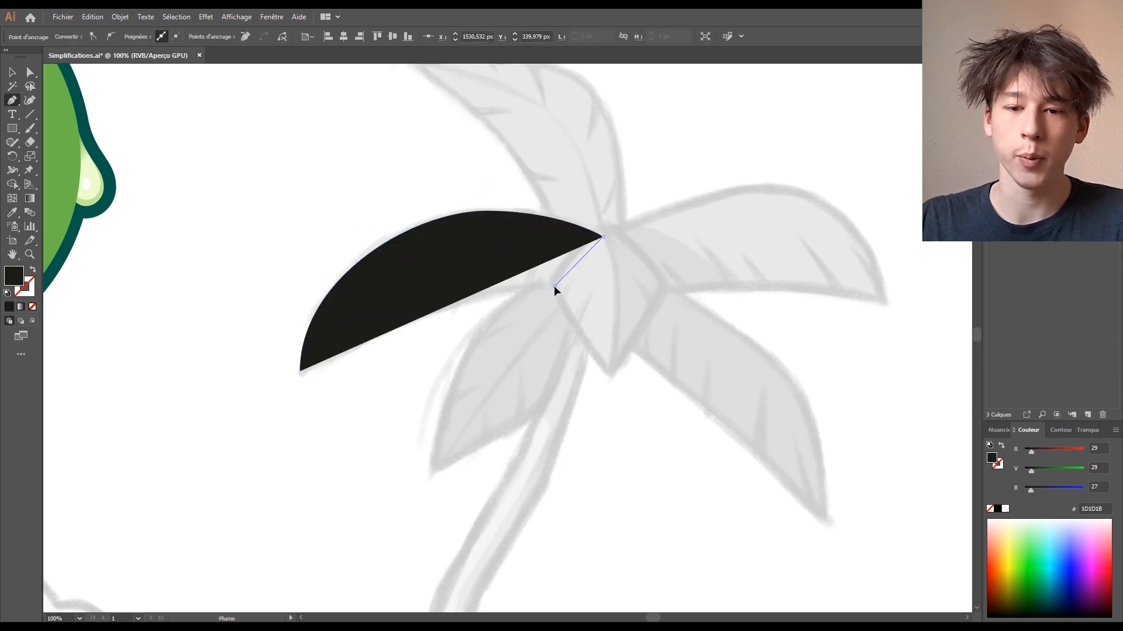
left_click_drag(429, 291, 433, 292)
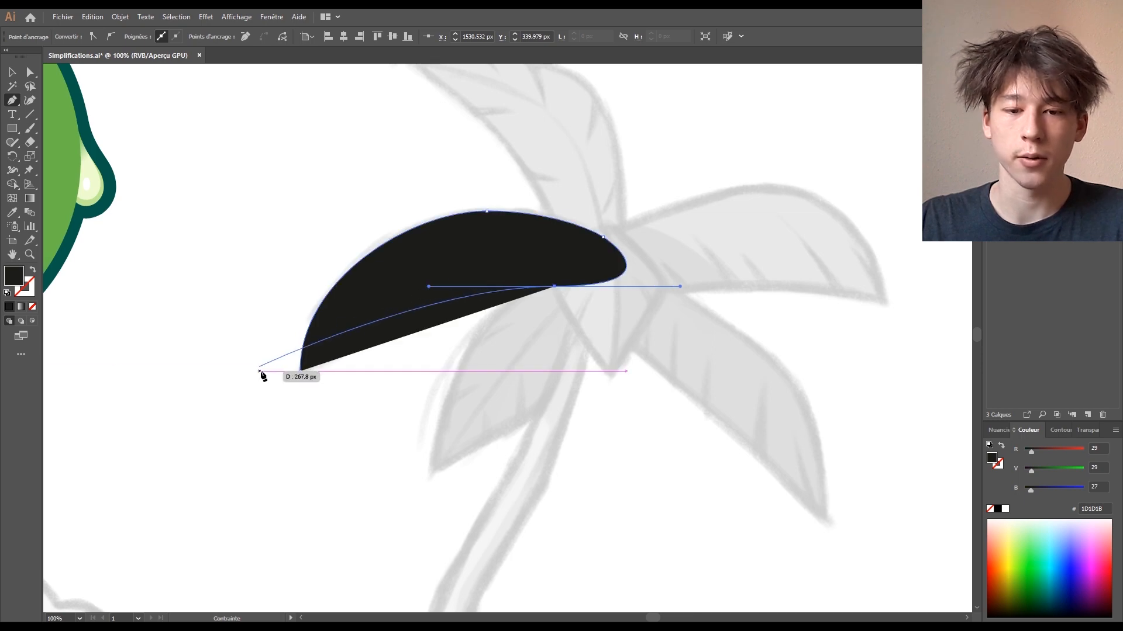
left_click(300, 371)
left_click(33, 271)
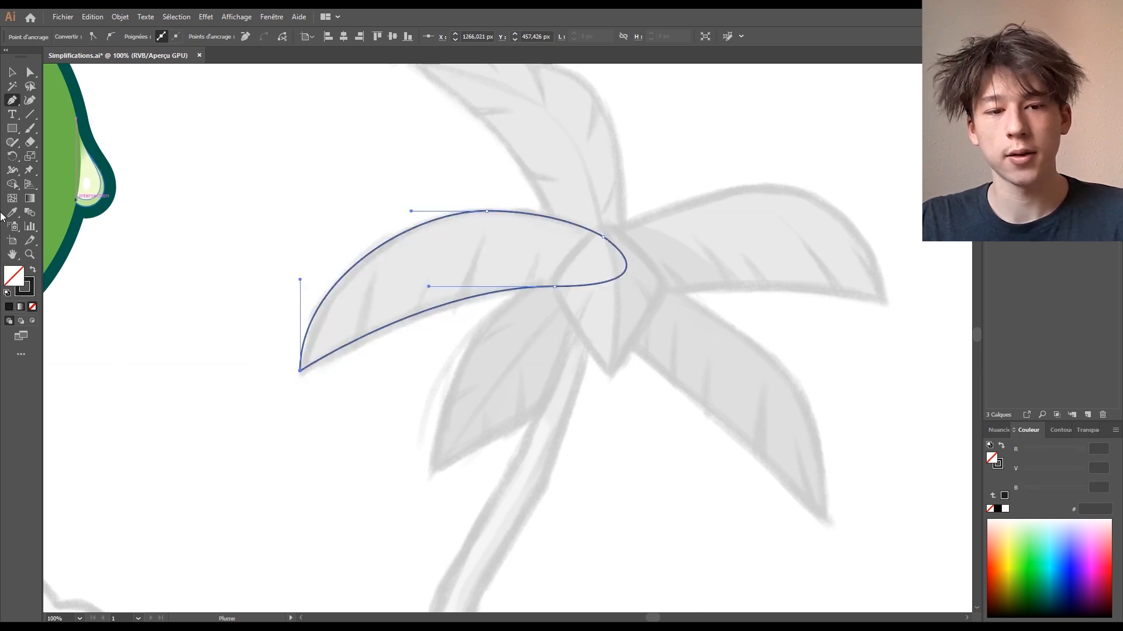
- Deselect the leaf outline and zoom to 150% for anchor editing
left_click(12, 77)
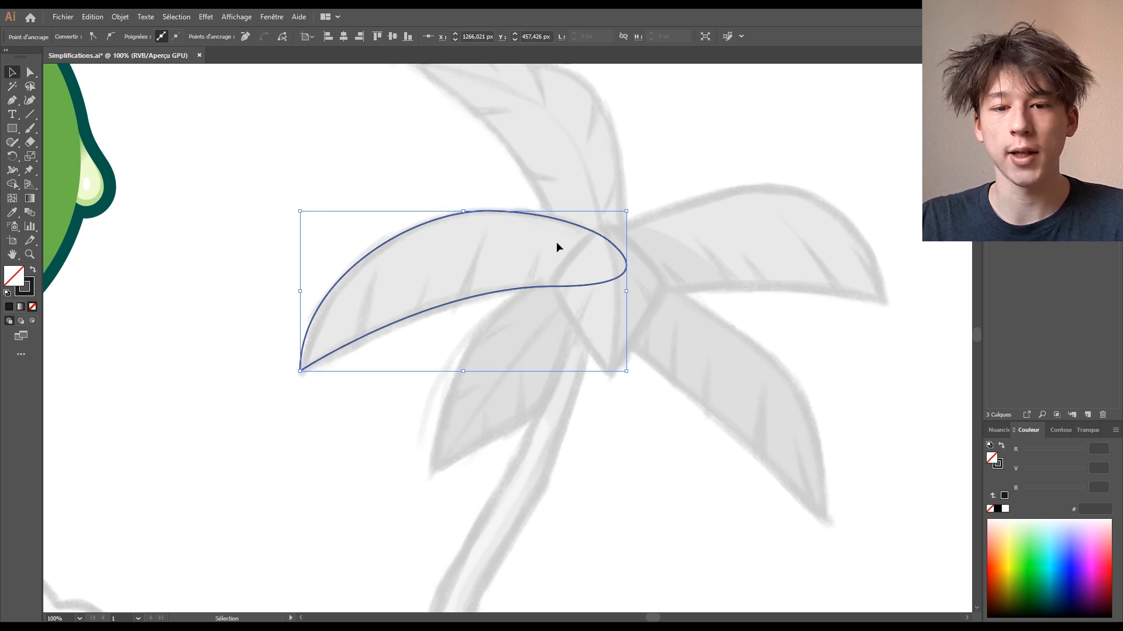
left_click(304, 143)
scroll(431, 193, "up", 1)
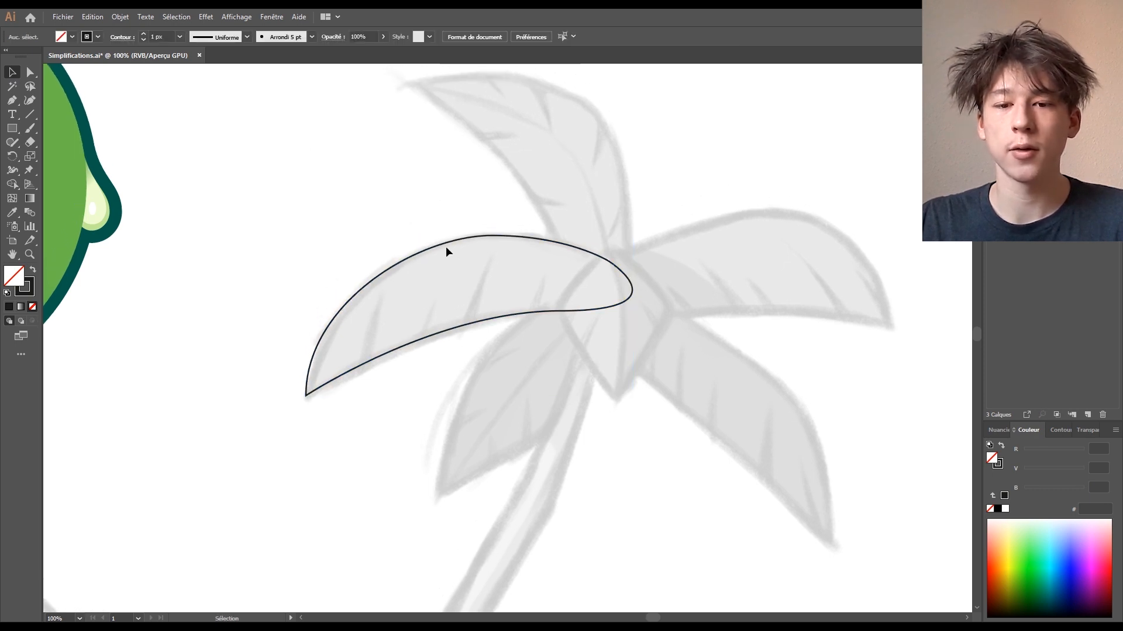
key("a")
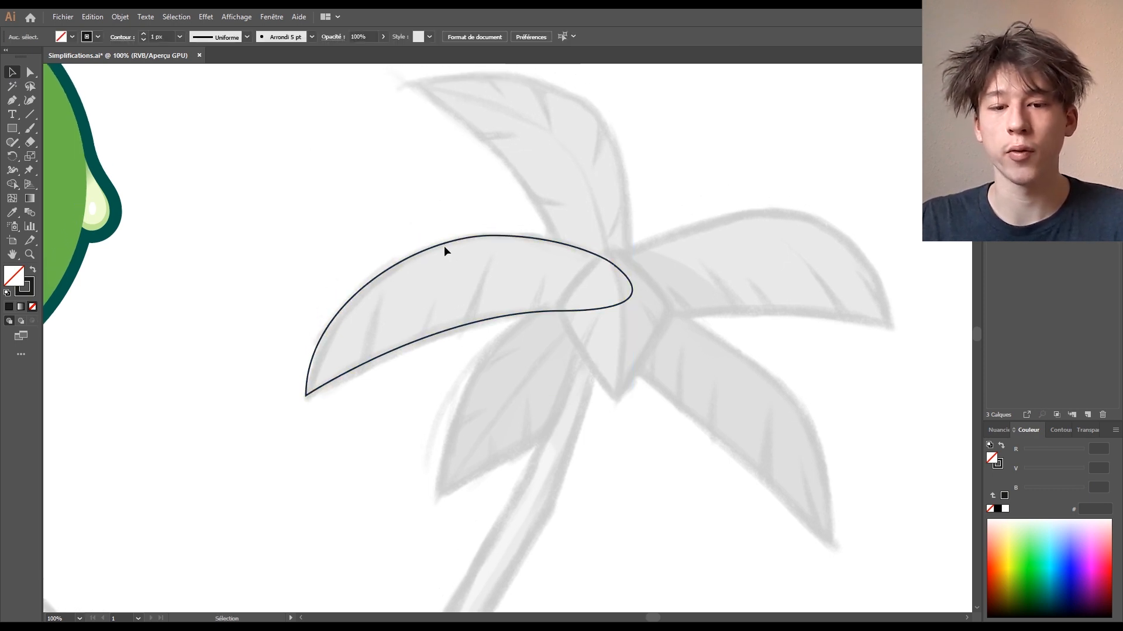
key("ctrl+plus")
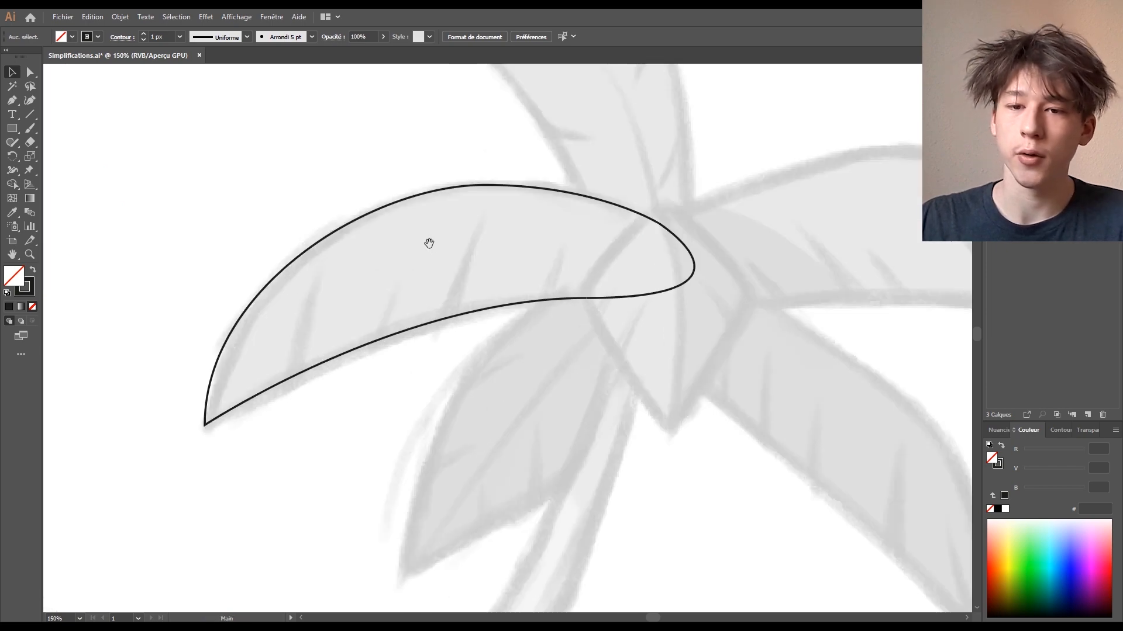
- Adjust the leaf's bottom tip and lengthen its top curve handle, undoing two trial bulges
left_click_drag(219, 218, 170, 241)
left_click_drag(240, 439, 244, 446)
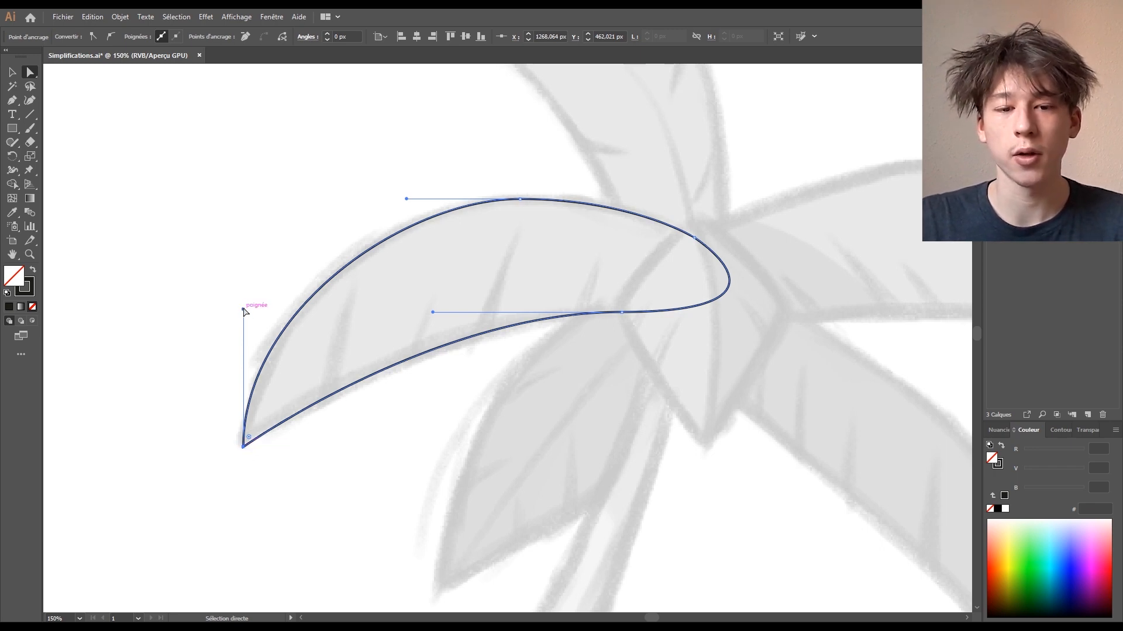
left_click_drag(243, 310, 254, 202)
key("ctrl+z")
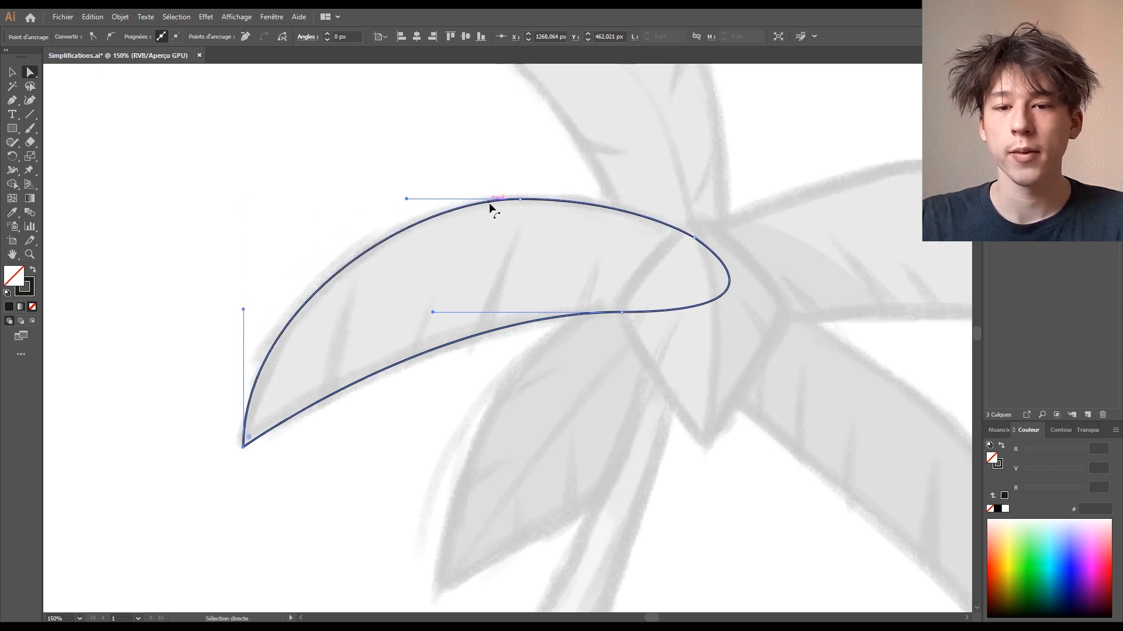
left_click_drag(407, 203, 358, 208)
key("ctrl+z")
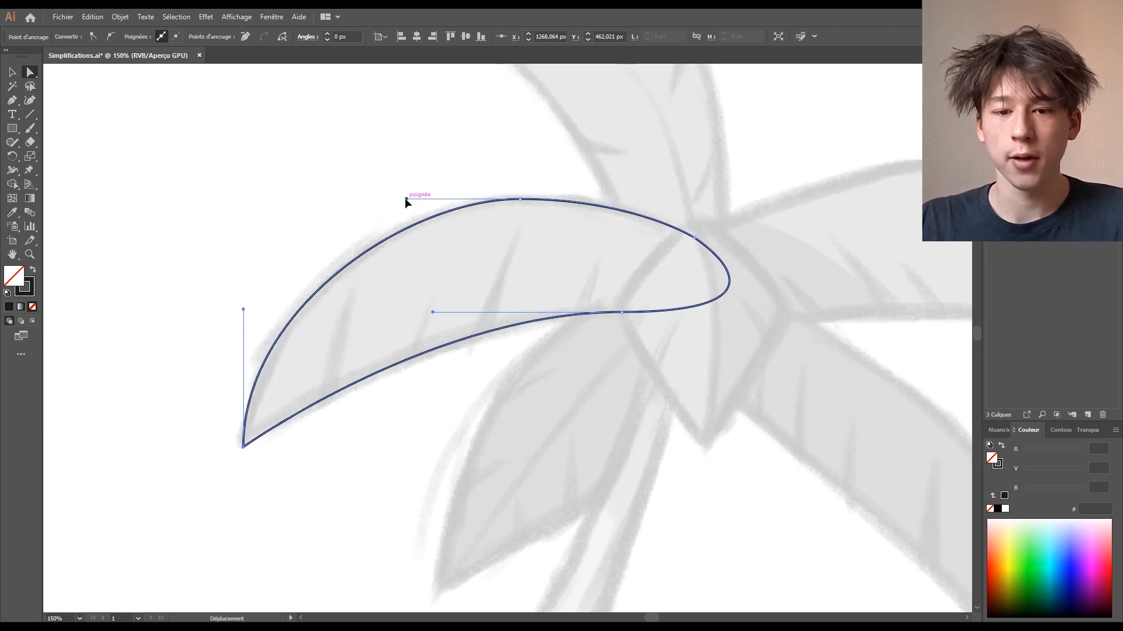
mouse_move(406, 199)
left_mouse_down()
mouse_move(416, 198)
mouse_move(407, 199)
left_mouse_up()
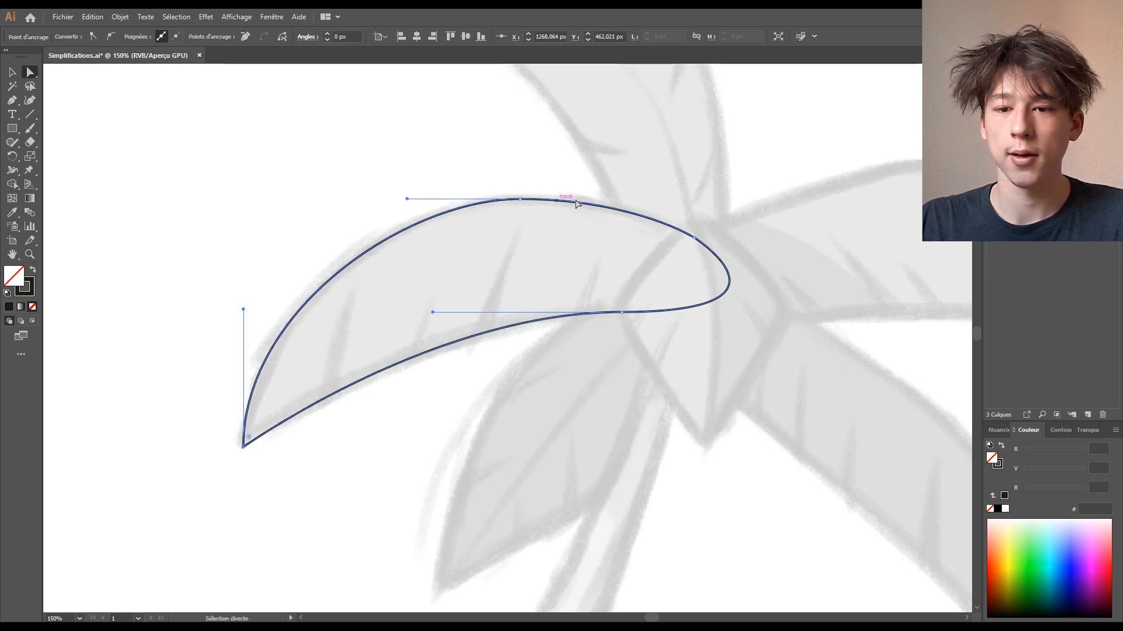
- Refine the leaf's lower-edge point and bend, shifting the point slightly left
left_click(524, 205)
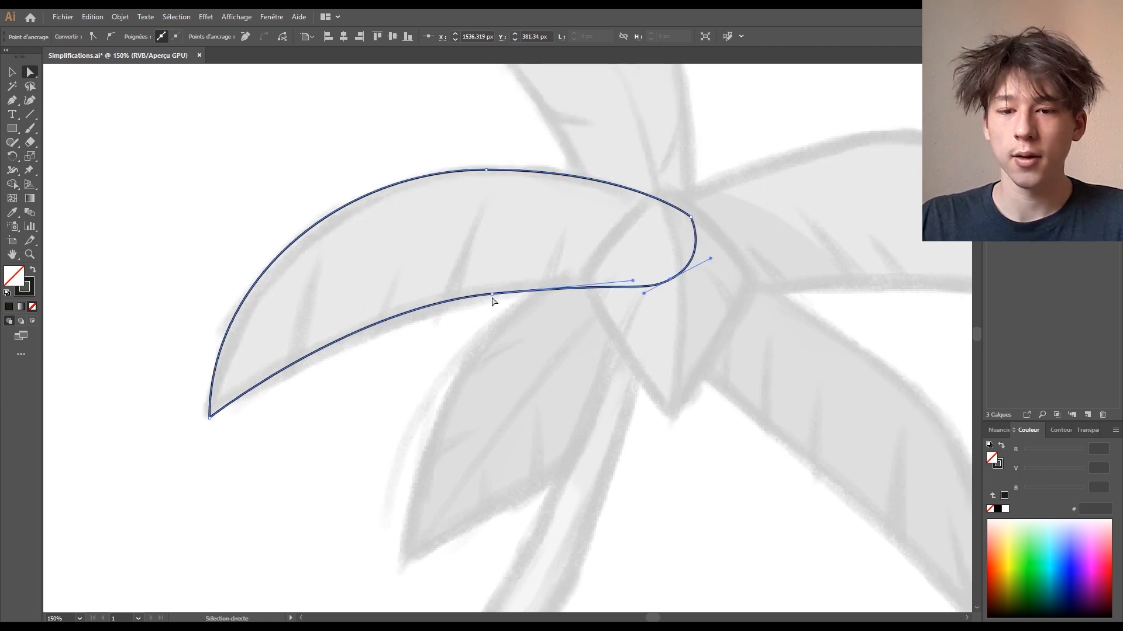
left_click(491, 295)
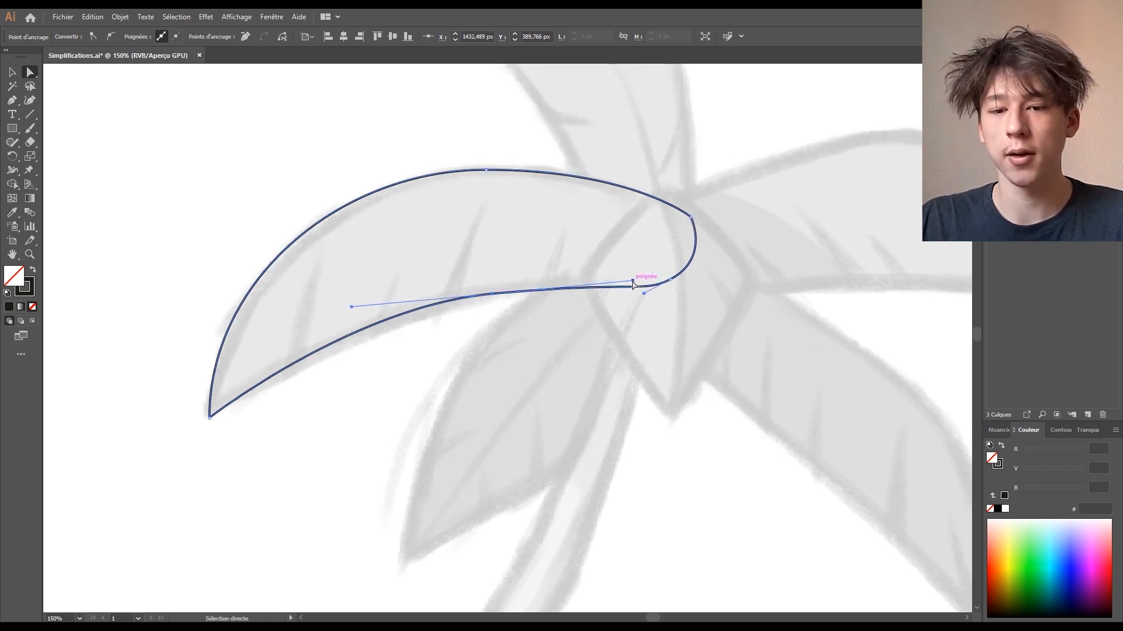
left_click_drag(632, 281, 630, 274)
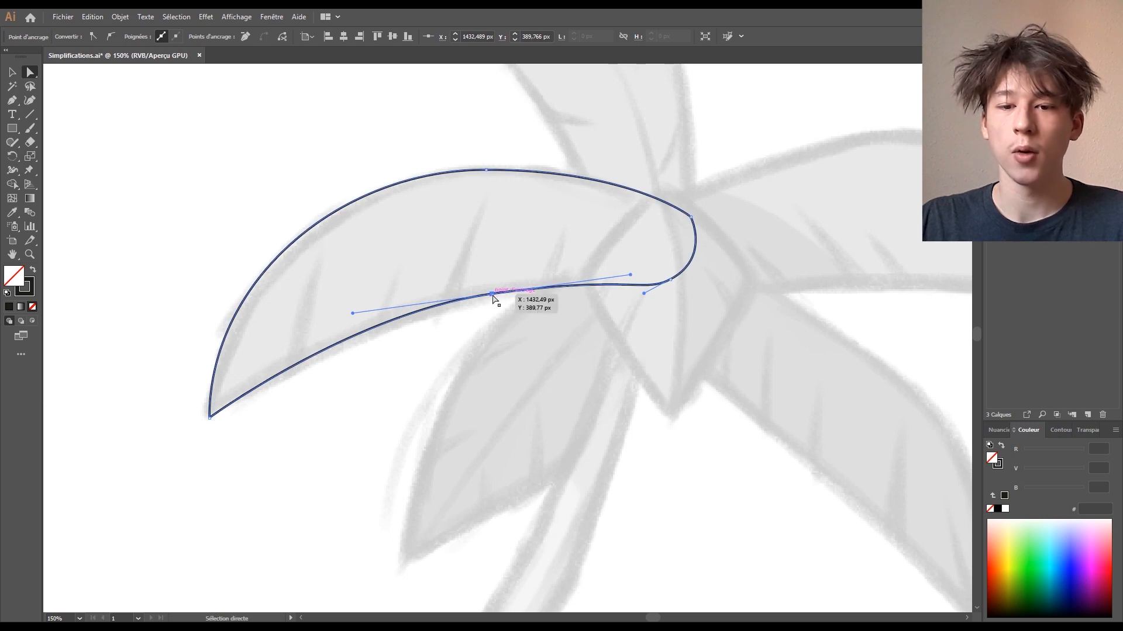
left_click_drag(492, 294, 475, 298)
left_click(744, 258)
- Pan to the palm crown and start a second outline with the Pen tool
left_click_drag(857, 214, 748, 239)
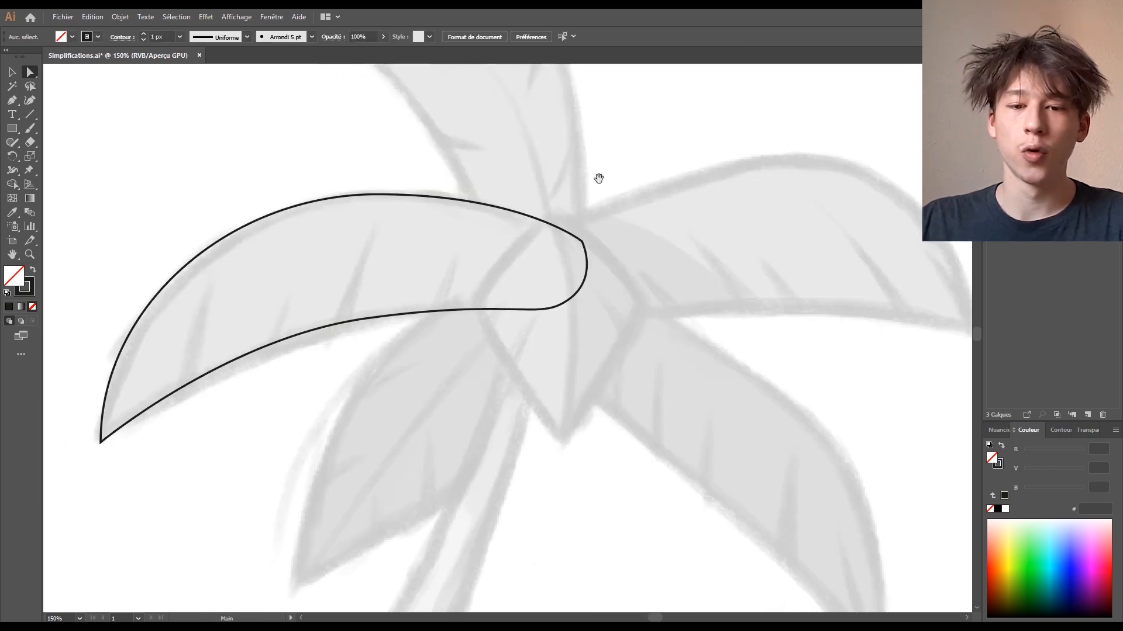
left_click(364, 321)
key("p")
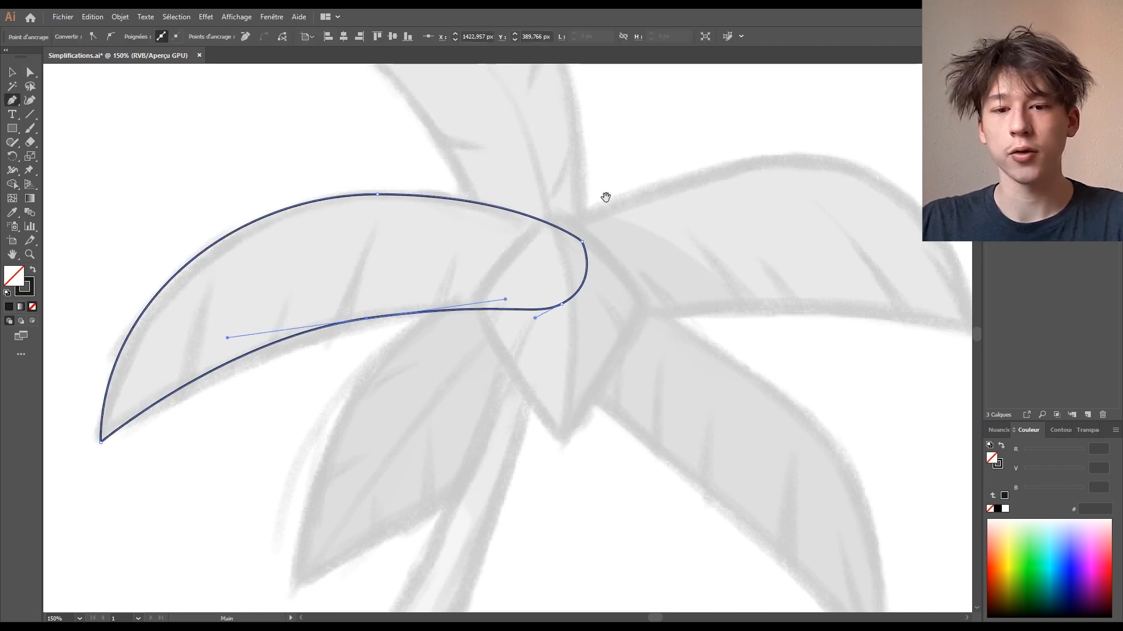
left_click_drag(606, 198, 665, 226)
- Close the pointed teardrop outline at the palm's centre and zoom in on it
left_click_drag(698, 276, 694, 307)
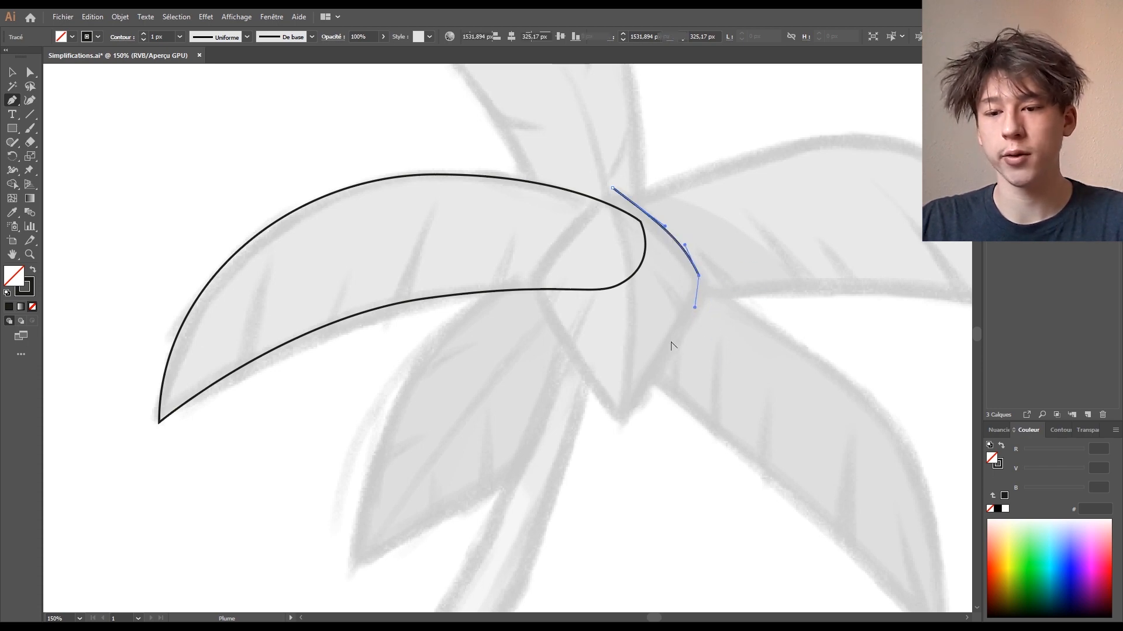
left_click_drag(622, 420, 580, 377)
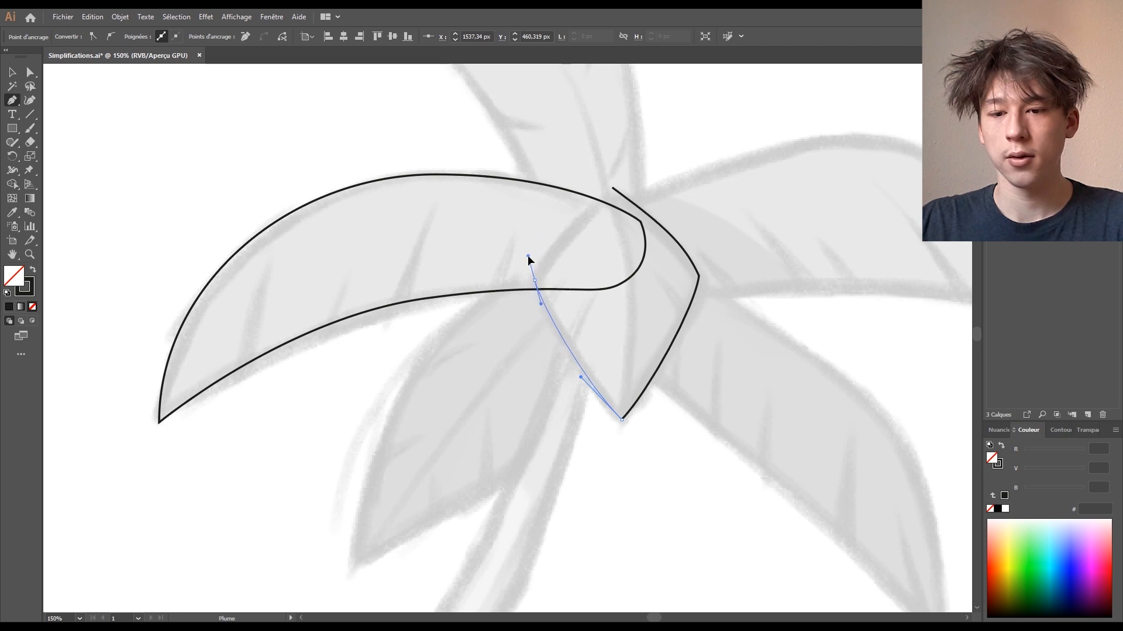
left_click_drag(561, 226, 556, 220)
left_click_drag(613, 189, 634, 184)
key("a")
left_click_drag(732, 197, 694, 223)
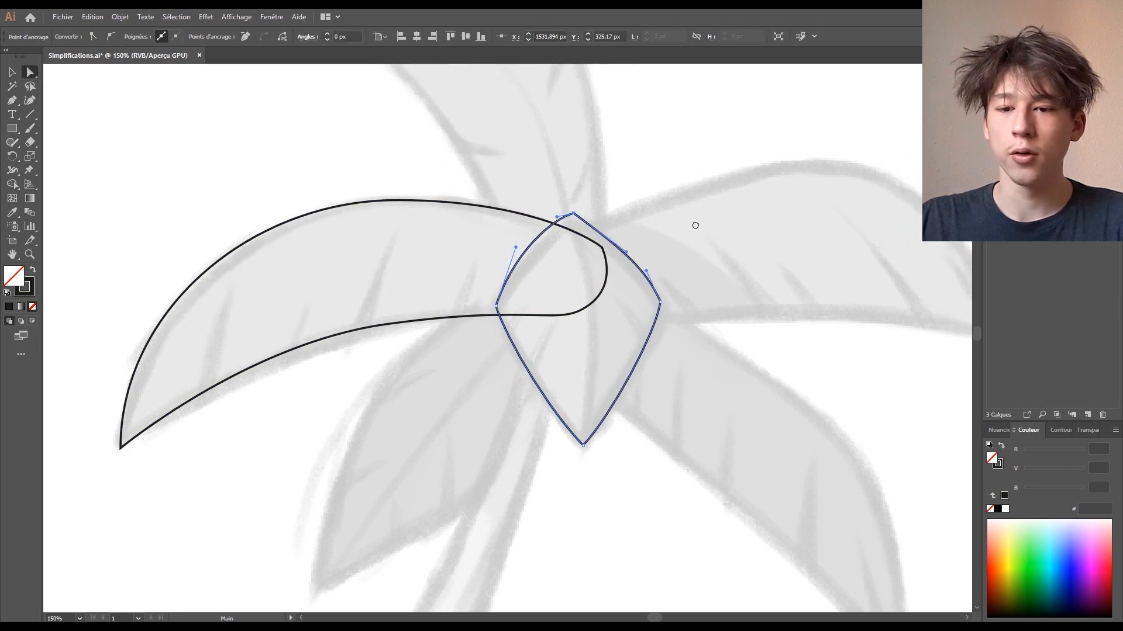
key("ctrl+plus")
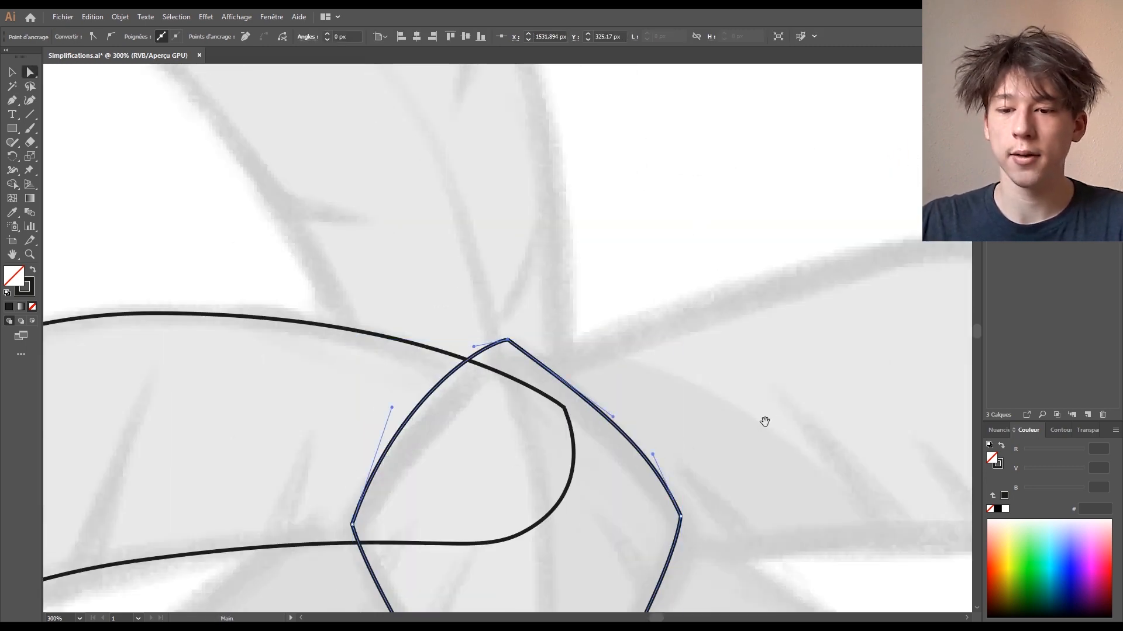
key("ctrl+plus")
left_click_drag(764, 421, 802, 196)
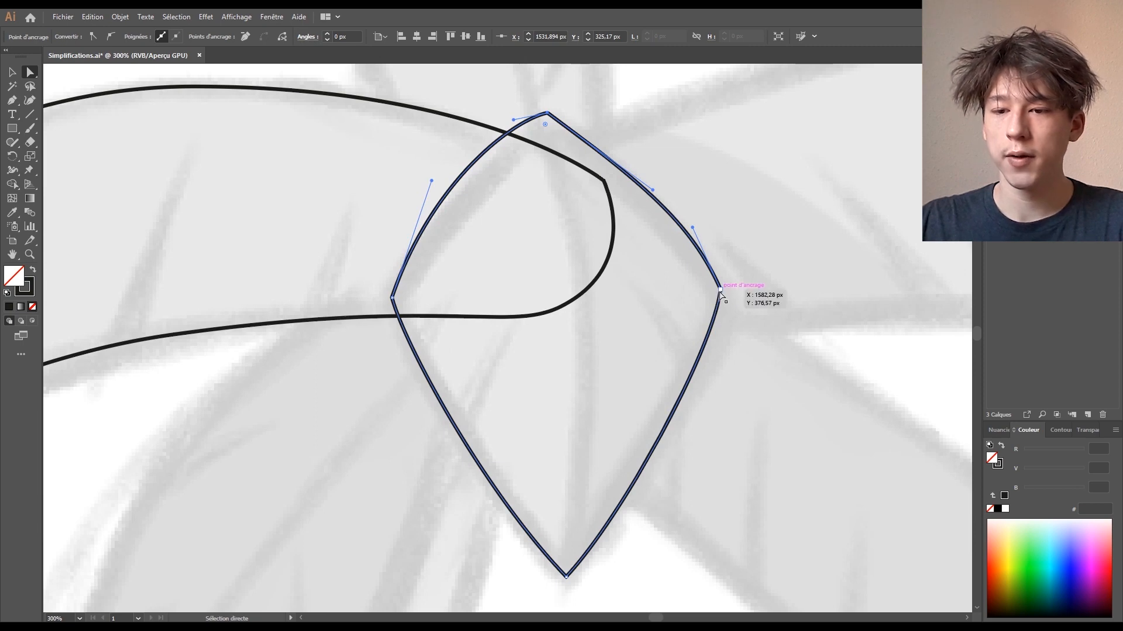
- Reshape the teardrop's right corner, top point and upper-right edge to match the sketch
left_click(720, 291)
left_click_drag(692, 230, 682, 218)
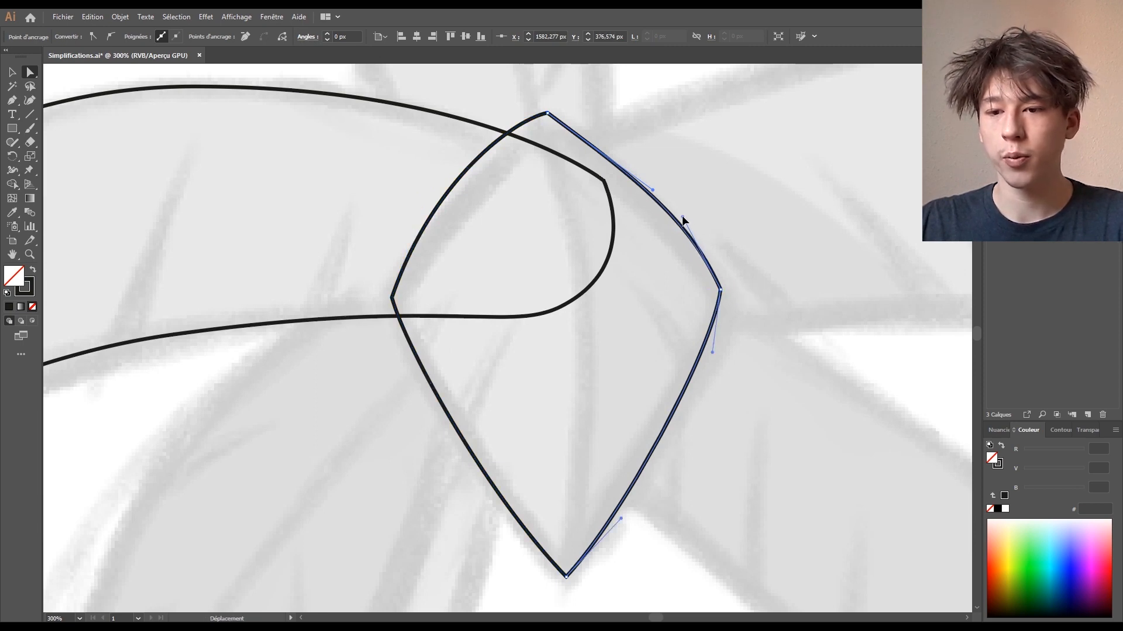
mouse_move(547, 115)
left_mouse_down()
mouse_move(534, 210)
mouse_move(549, 121)
left_mouse_up()
left_click_drag(656, 201, 635, 168)
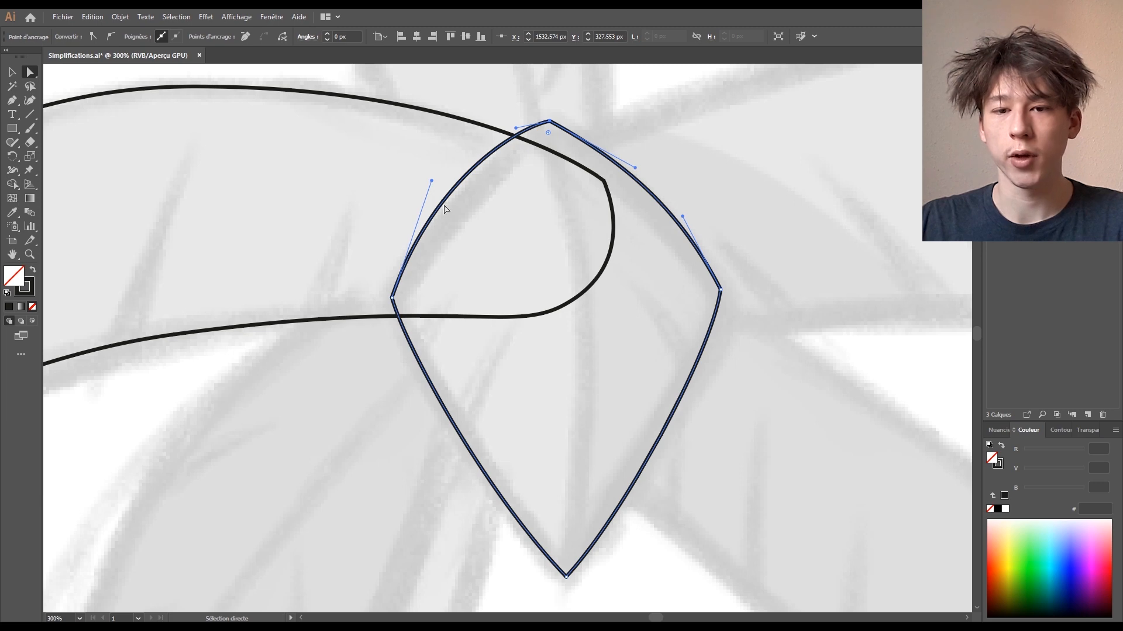
left_click(431, 183)
key("ctrl+1")
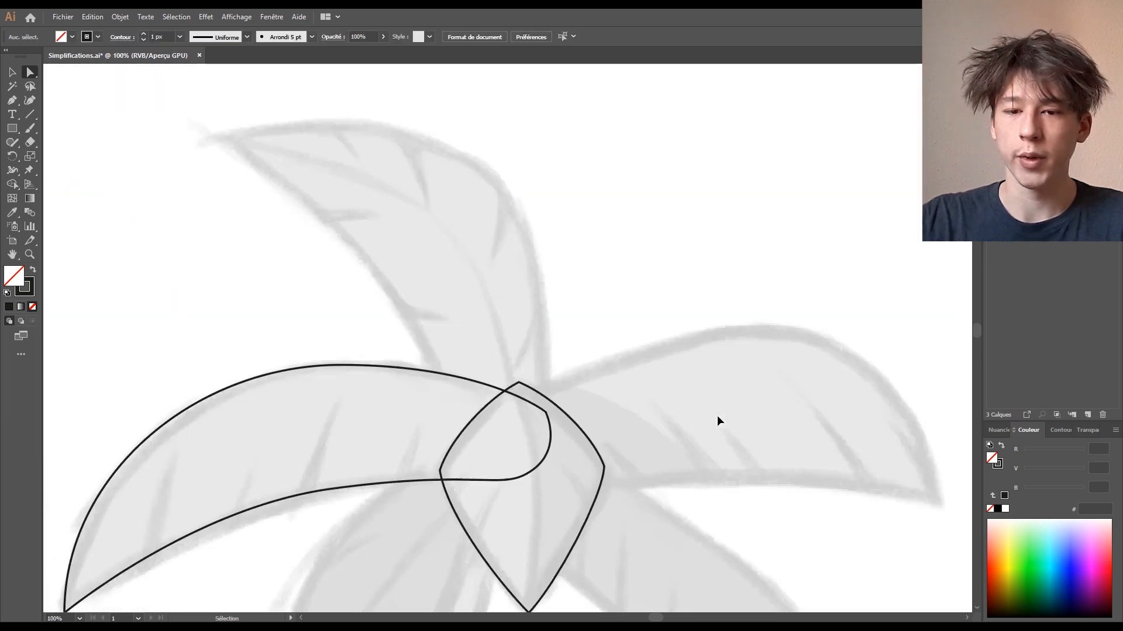
left_click_drag(746, 372, 589, 209)
- Draw a closed curved outline for the right palm leaf
left_click(12, 100)
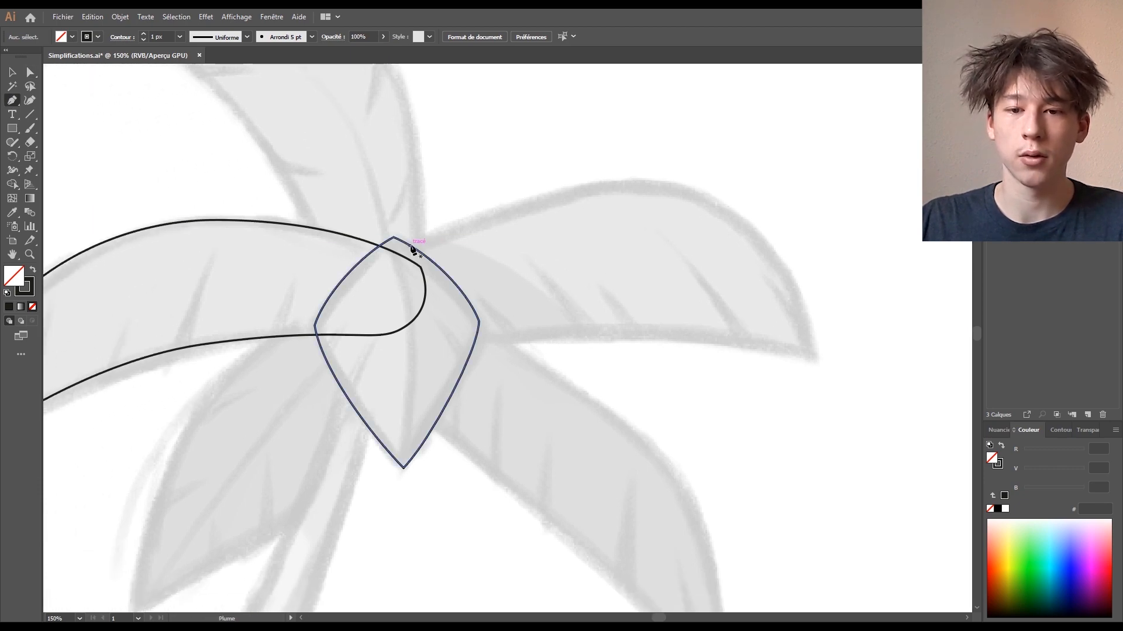
left_click_drag(412, 247, 470, 221)
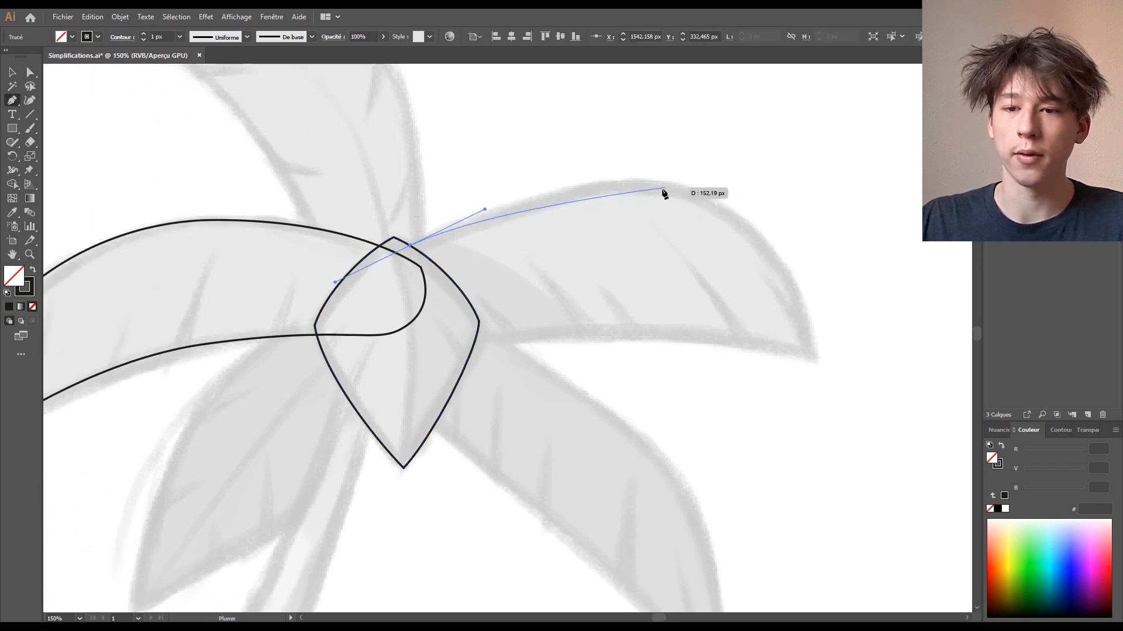
left_click_drag(652, 188, 722, 199)
left_click_drag(813, 356, 646, 317)
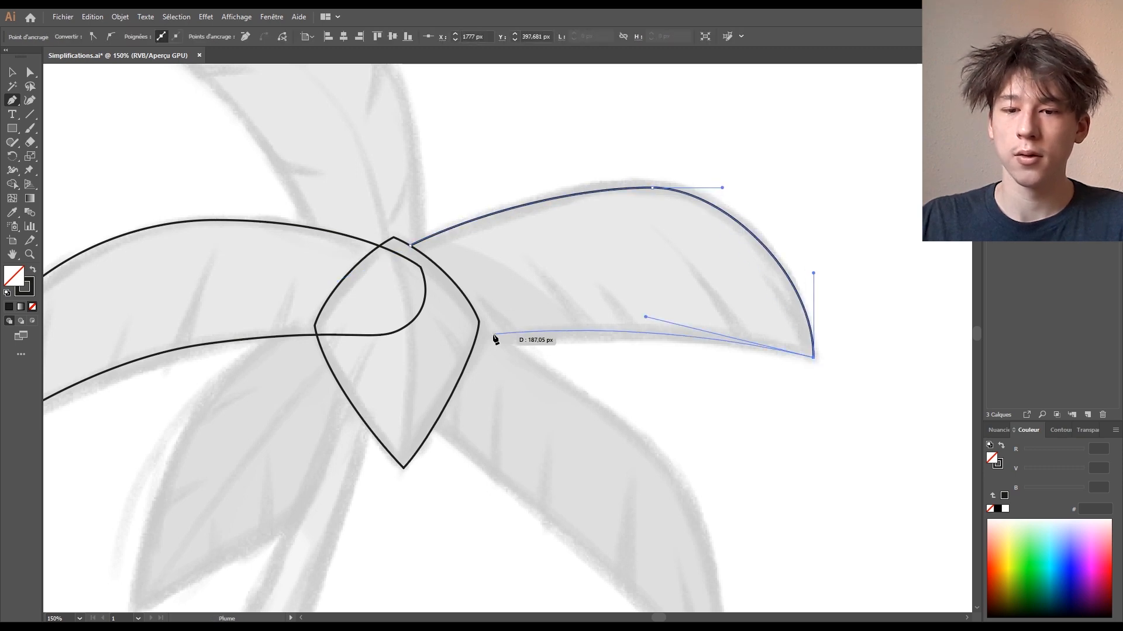
left_click_drag(466, 345, 446, 321)
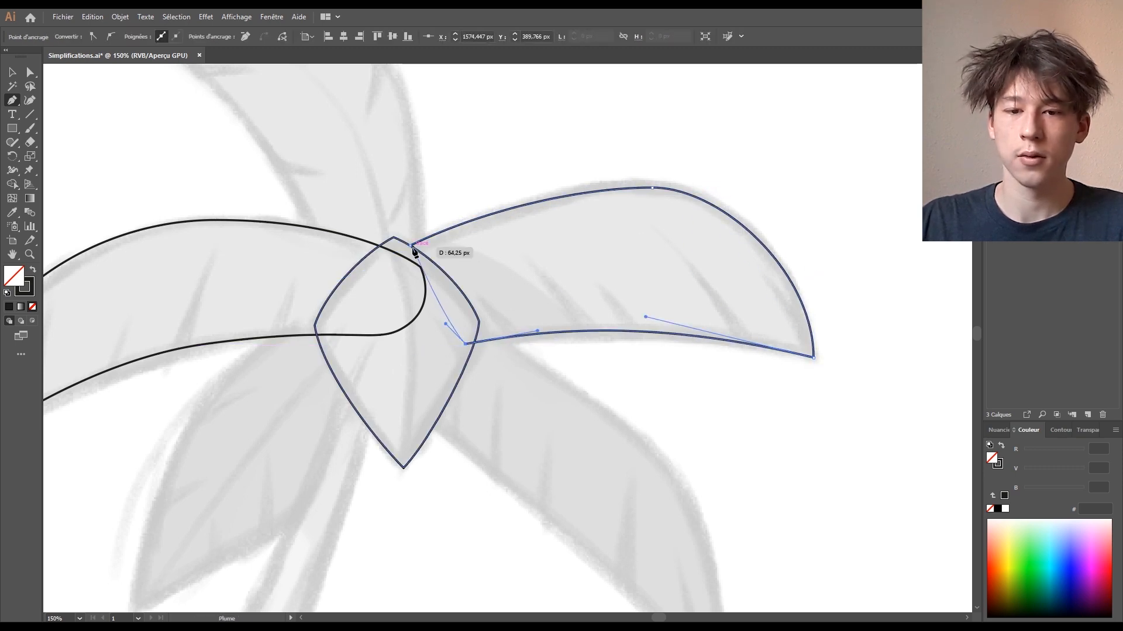
left_click(411, 246)
- Reshape the right leaf's base anchors and handles with Direct Selection
left_click(30, 74)
left_click(662, 189)
left_click_drag(662, 188, 637, 242)
left_click(626, 242)
left_click_drag(385, 300, 384, 307)
left_click_drag(459, 269, 448, 269)
left_click_drag(627, 242, 620, 241)
left_click_drag(690, 242, 705, 241)
- Fine-tune the right leaf's left handle and base curve, then check the outline
left_click(790, 272)
left_click_drag(790, 273, 779, 231)
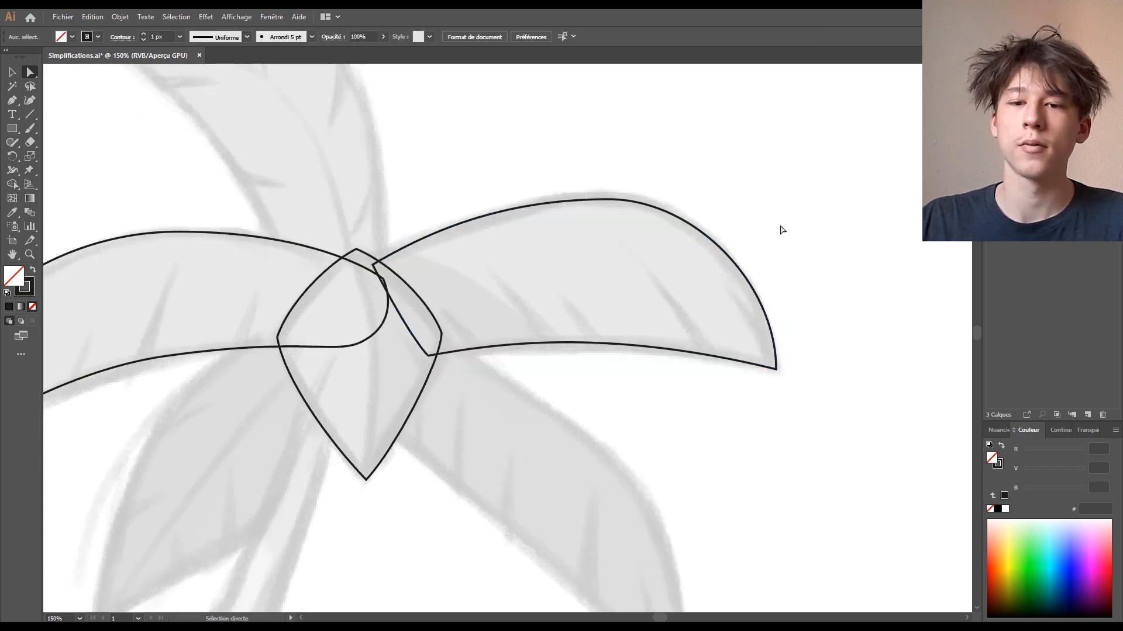
left_click(495, 212)
left_click_drag(437, 226, 433, 232)
left_click(444, 175)
mouse_move(444, 176)
left_mouse_down()
mouse_move(447, 191)
mouse_move(550, 47)
mouse_move(690, 381)
mouse_move(747, 323)
left_mouse_up()
left_click(602, 334)
left_click(481, 180)
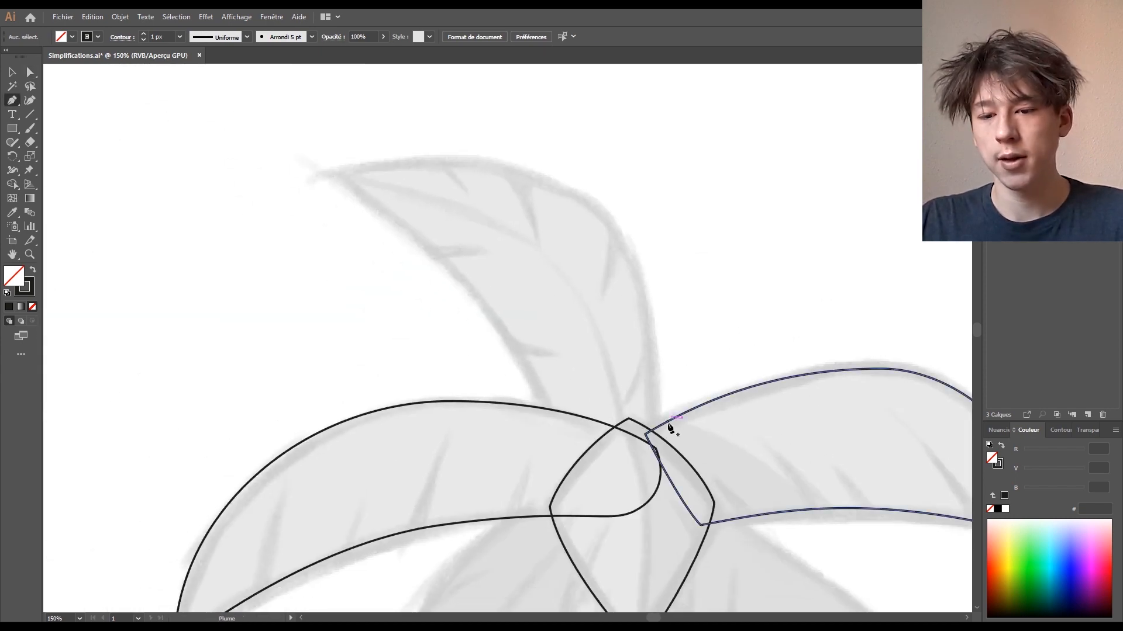
- Draw a closed curved outline for the upright top leaf
left_click(597, 560)
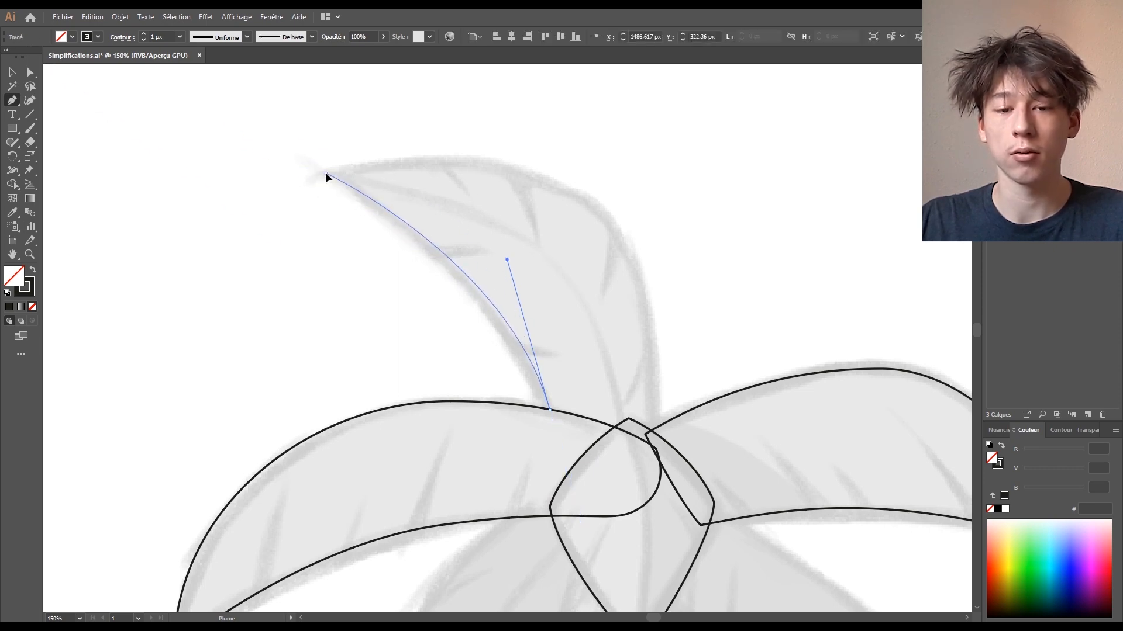
left_click_drag(326, 172, 232, 120)
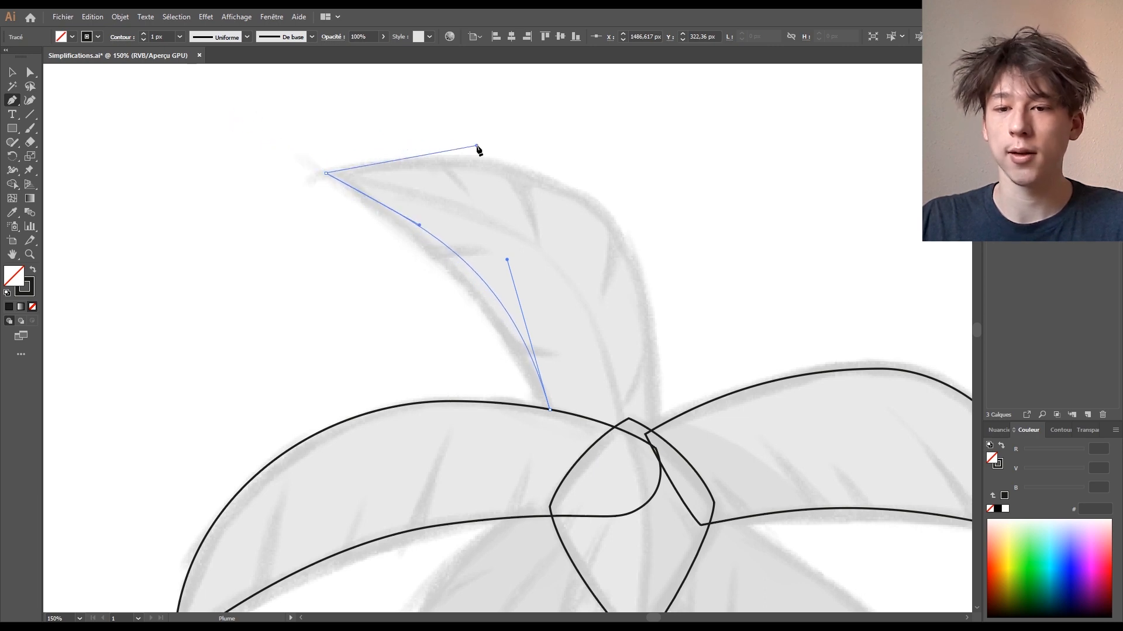
left_click_drag(594, 203, 642, 239)
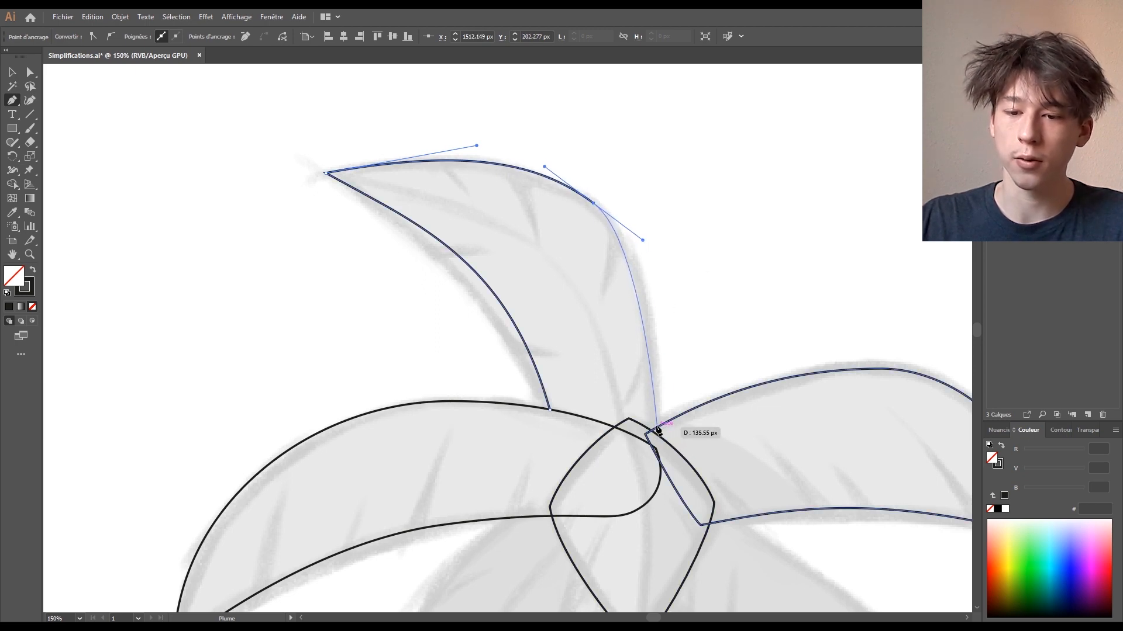
left_click_drag(658, 430, 656, 480)
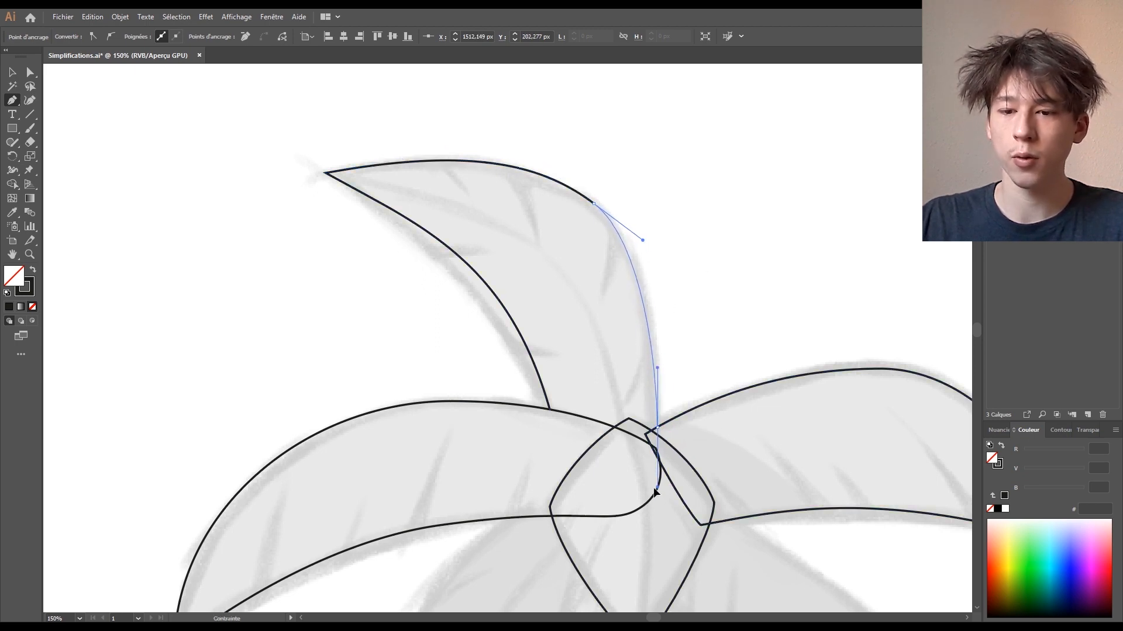
left_click_drag(648, 517, 649, 517)
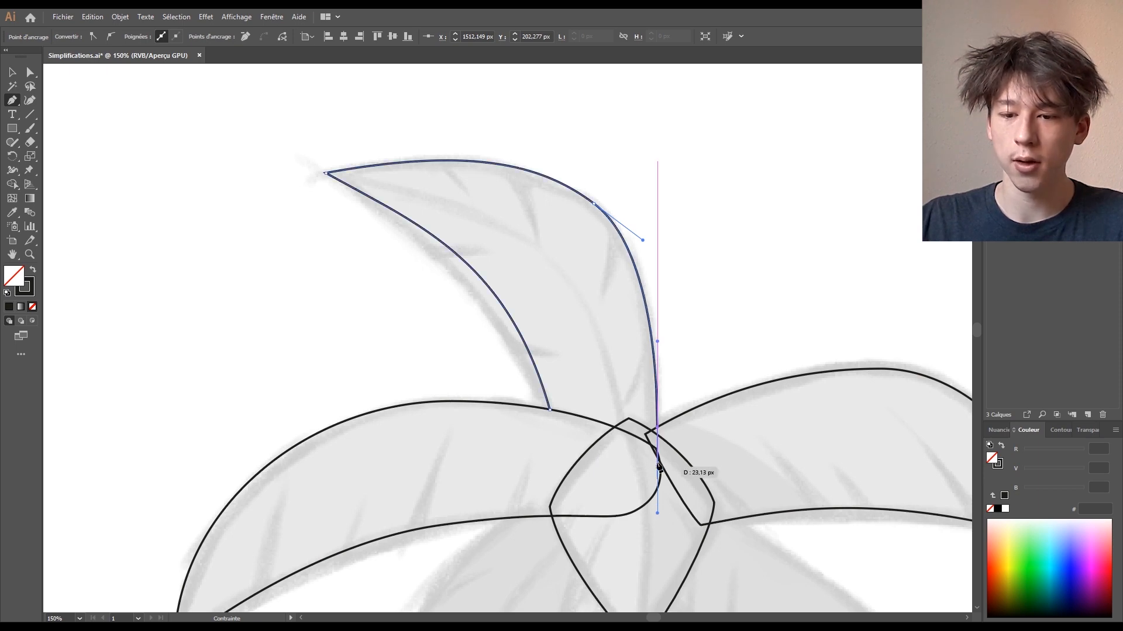
left_click(550, 412)
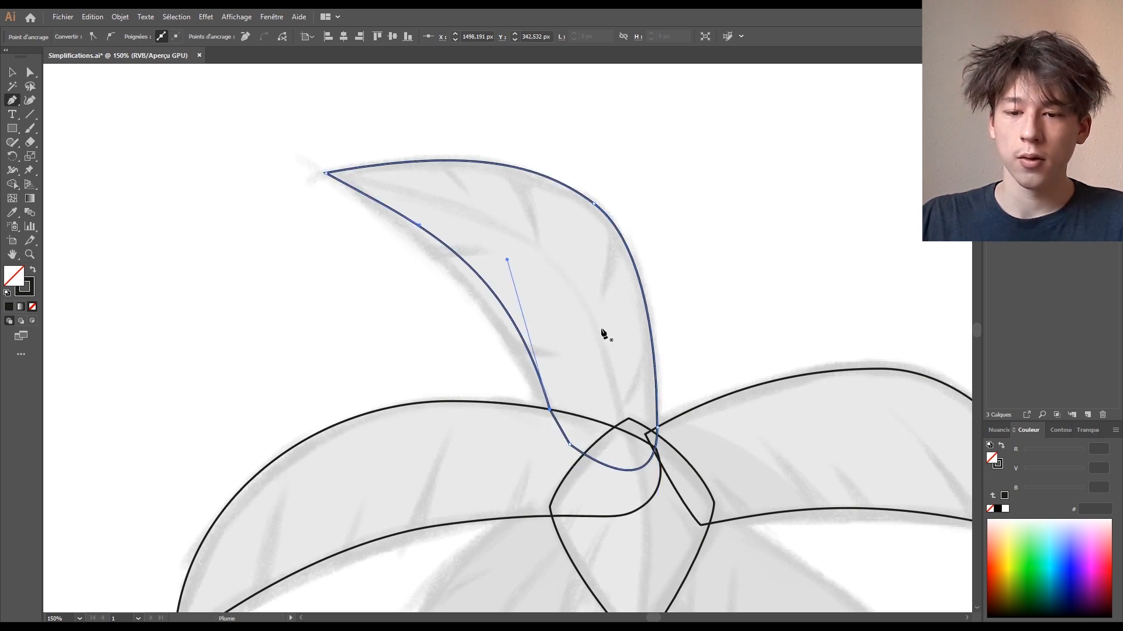
- Adjust the top leaf's curve handle and right edge, then frame the lower leaves
left_click(30, 73)
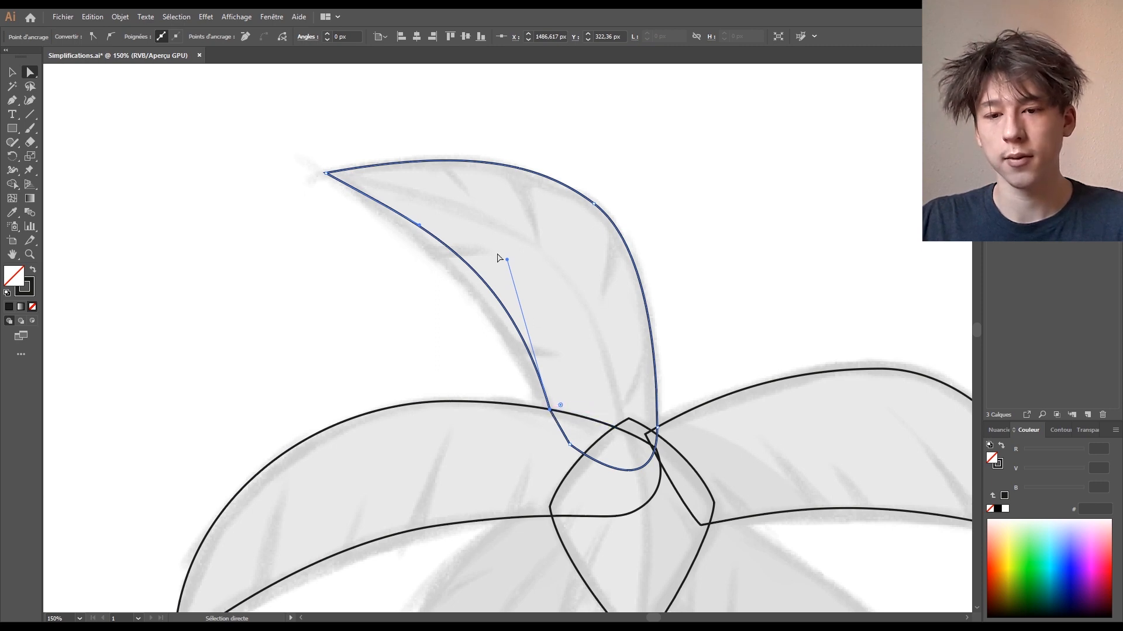
left_click_drag(507, 262, 502, 275)
left_click(657, 427)
left_click_drag(675, 376, 669, 318)
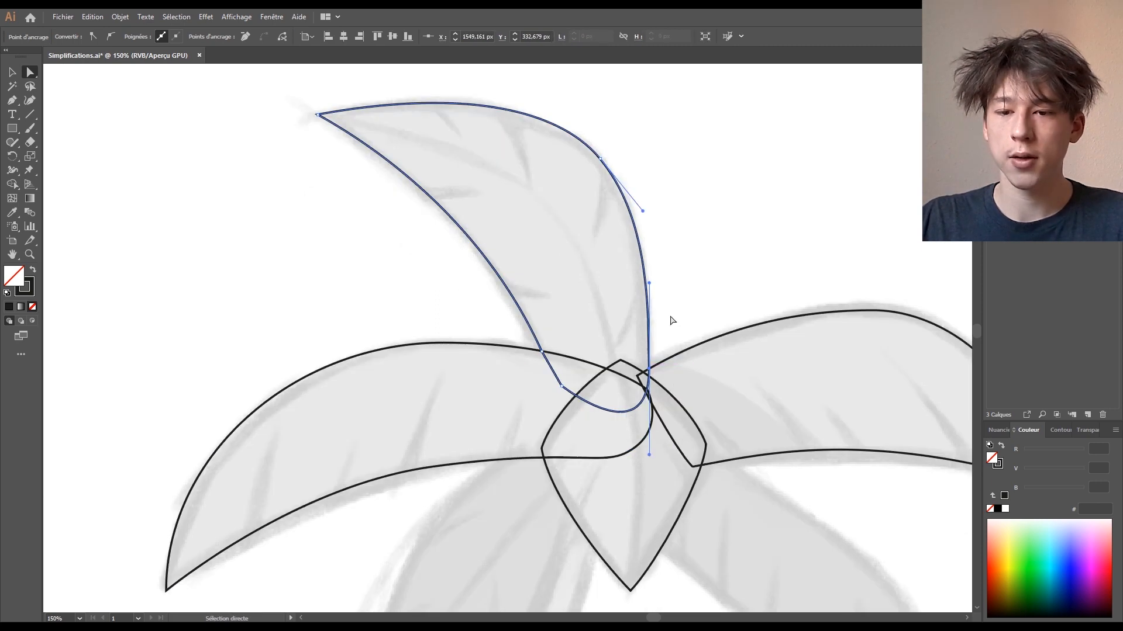
left_click(669, 318)
left_click_drag(643, 409, 461, 93)
- Draw a closed outline for the lower-right drooping leaf
left_click(12, 100)
left_click_drag(532, 144, 433, 168)
left_click_drag(668, 514, 600, 353)
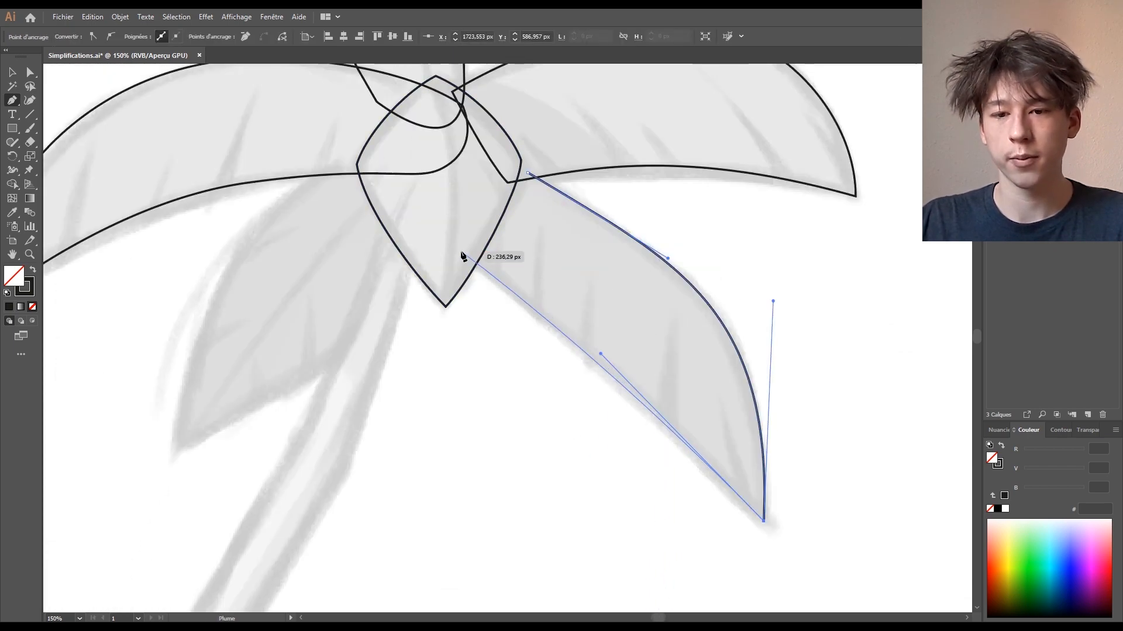
left_click(460, 254)
left_click(510, 163)
- Draw a closed outline for the lower-left leaf with curved edges and corner points at its base
left_click_drag(509, 162, 714, 195)
left_click_drag(535, 195, 457, 257)
left_click_drag(379, 483, 504, 353)
left_click(586, 274)
left_click(614, 157)
left_click(598, 107)
- Deselect the finished leaves and zoom in on the trunk base
left_click(535, 114)
key("v")
left_click(677, 379)
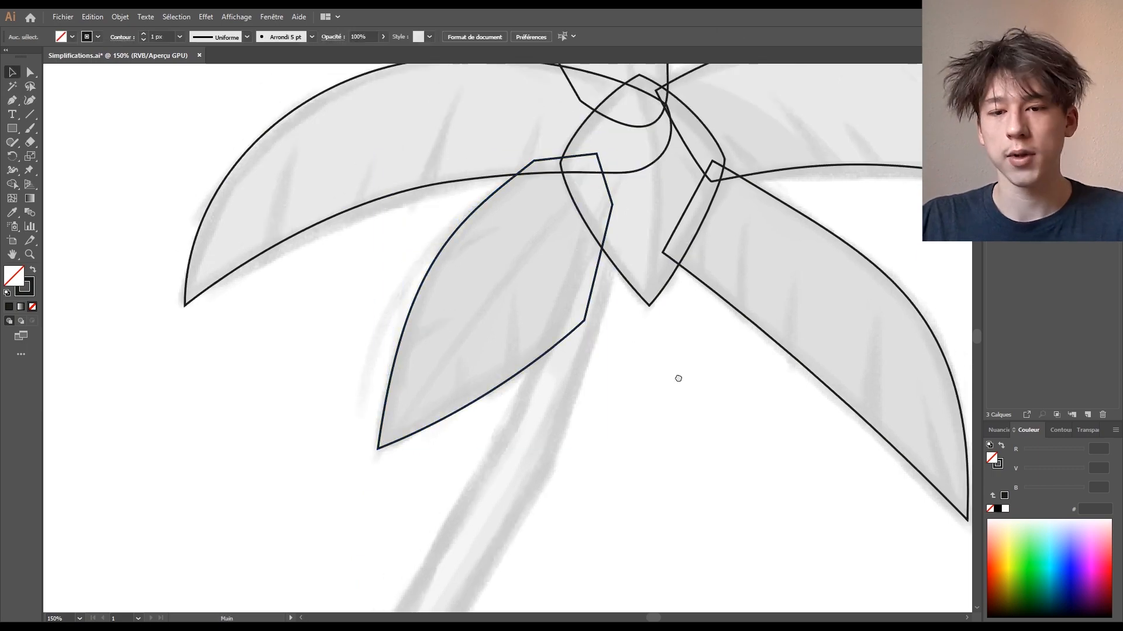
key("ctrl+minus")
key("ctrl+plus")
left_click_drag(654, 403, 699, 158)
key("ctrl+minus")
key("ctrl+minus")
key("ctrl+plus")
- Start the trunk outline at its base corners and curve its right edge up into the leaves
key("p")
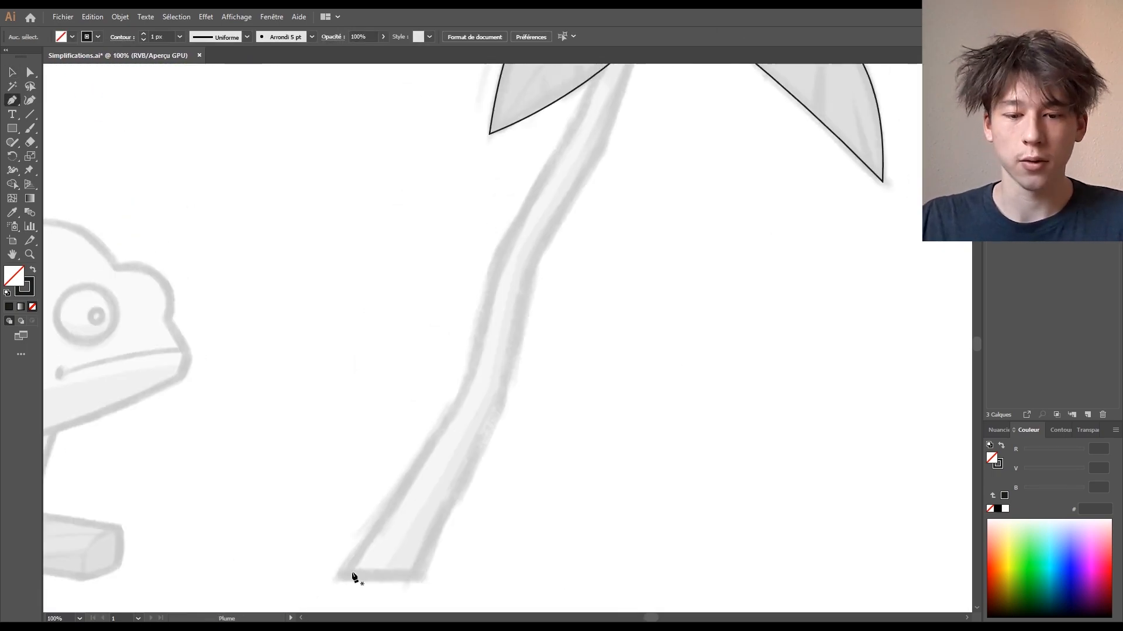
left_click(336, 576)
left_click(420, 576)
left_click_drag(503, 405, 506, 367)
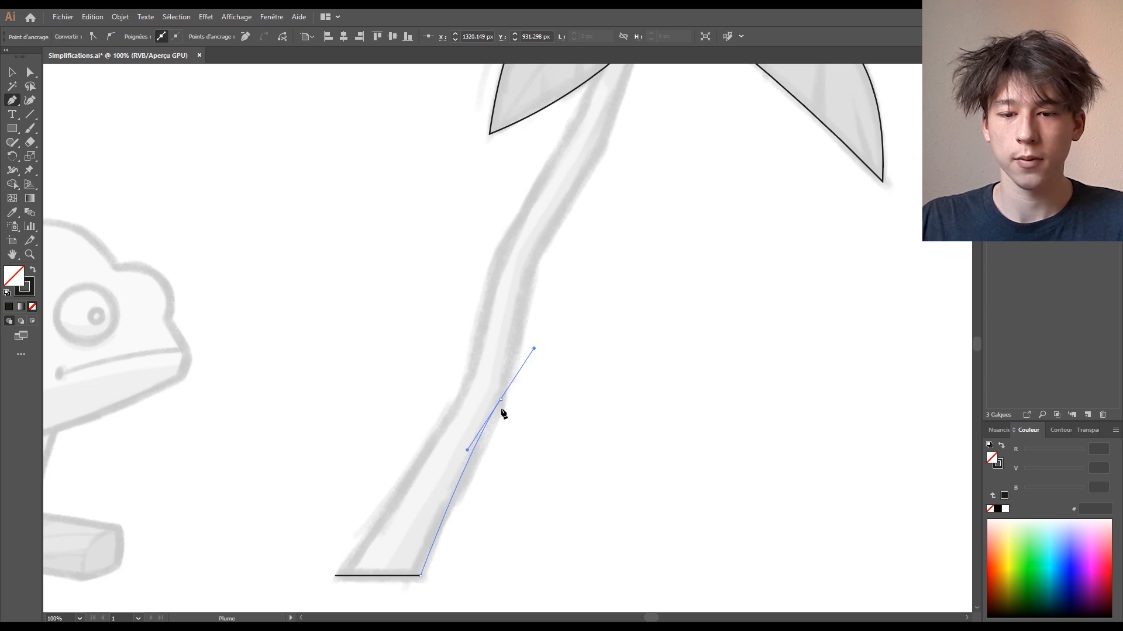
left_click(530, 261)
left_click_drag(531, 260, 486, 427)
left_click(558, 314)
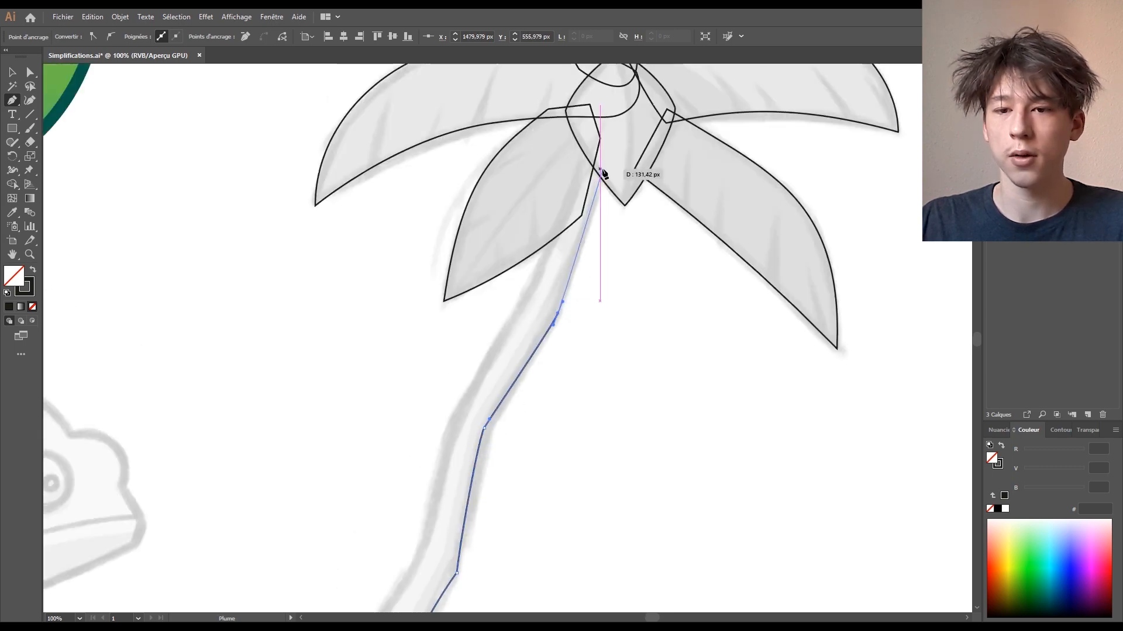
left_click_drag(600, 166, 609, 110)
- Bring the trunk's left edge back down to the base, close the outline, and deselect
left_click(580, 131)
left_click_drag(529, 287, 499, 342)
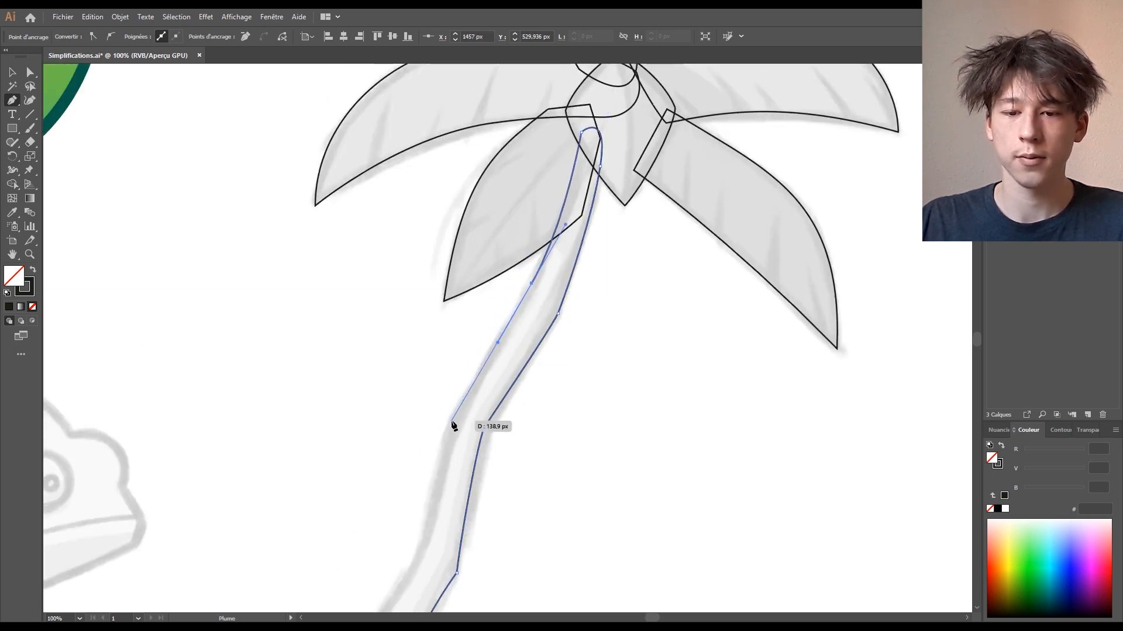
left_click_drag(451, 422, 448, 430)
left_click_drag(428, 487, 572, 230)
left_click_drag(565, 296, 552, 319)
left_click(434, 486)
key("v")
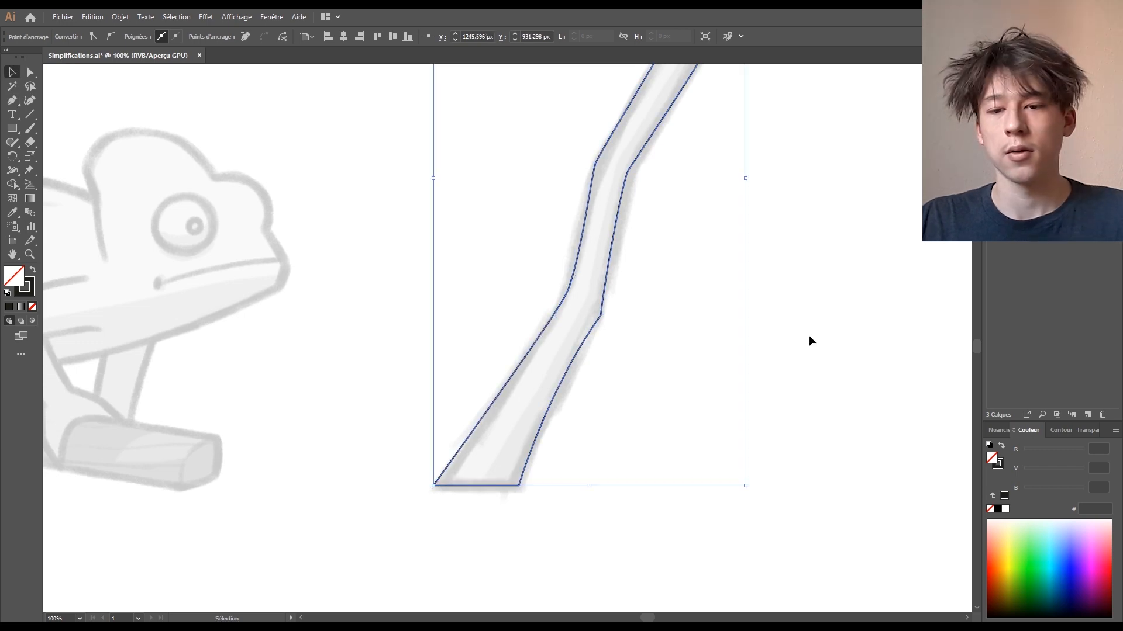
left_click(809, 339)
left_click_drag(784, 256, 649, 493)
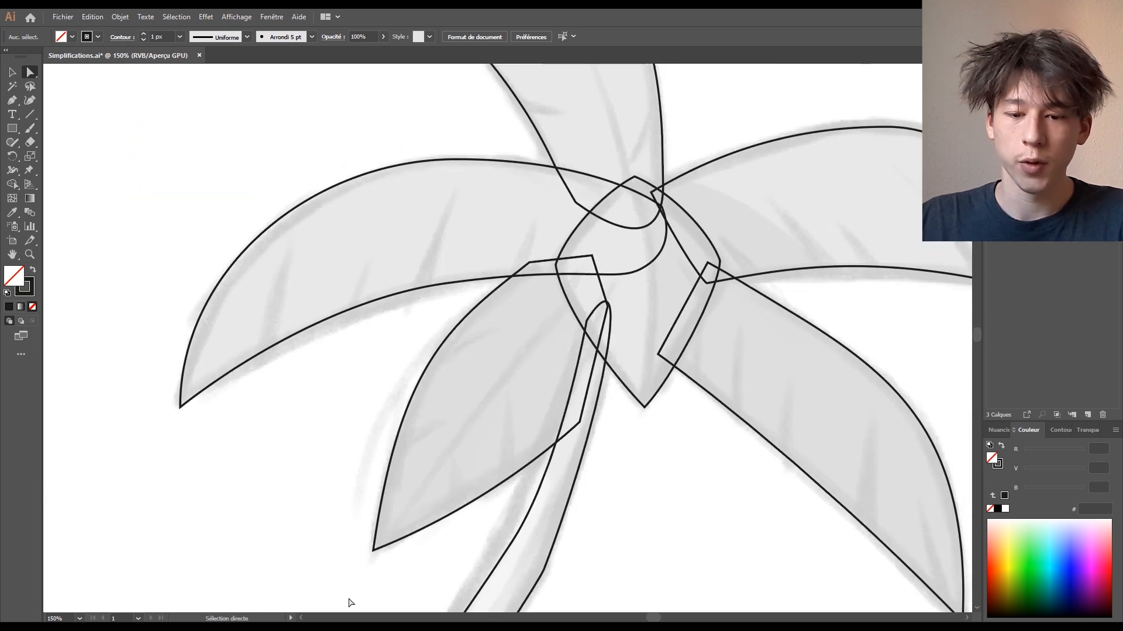
- Reshape the tip and lower-edge curves of the lower-left and big left leaves
left_click(373, 549)
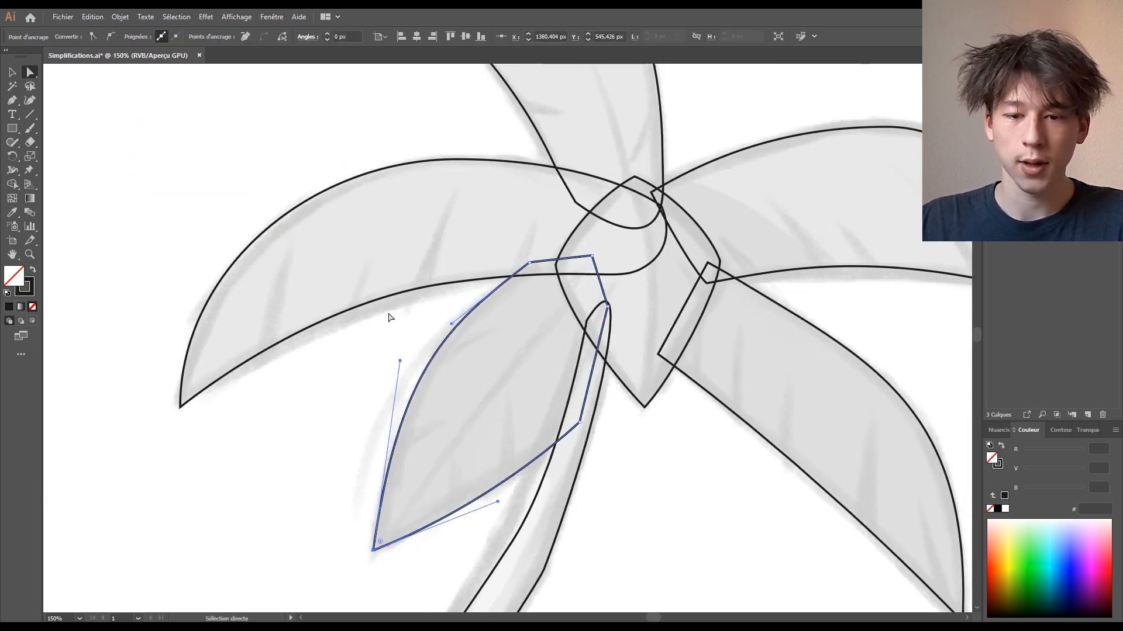
left_click_drag(400, 363, 529, 416)
left_click(317, 459)
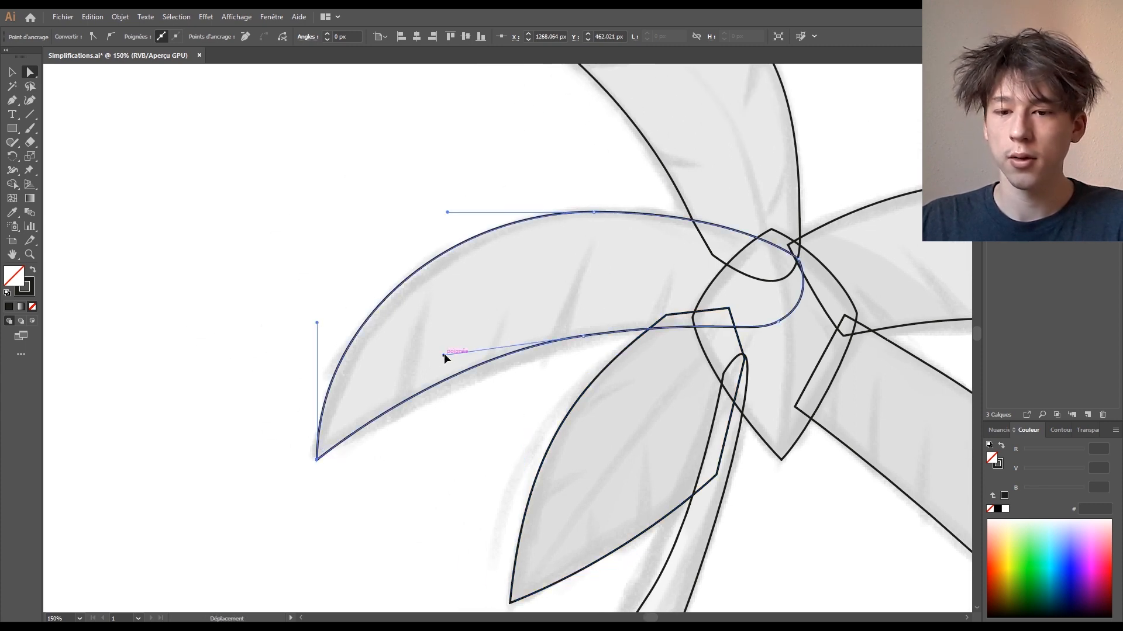
left_click_drag(444, 353, 471, 349)
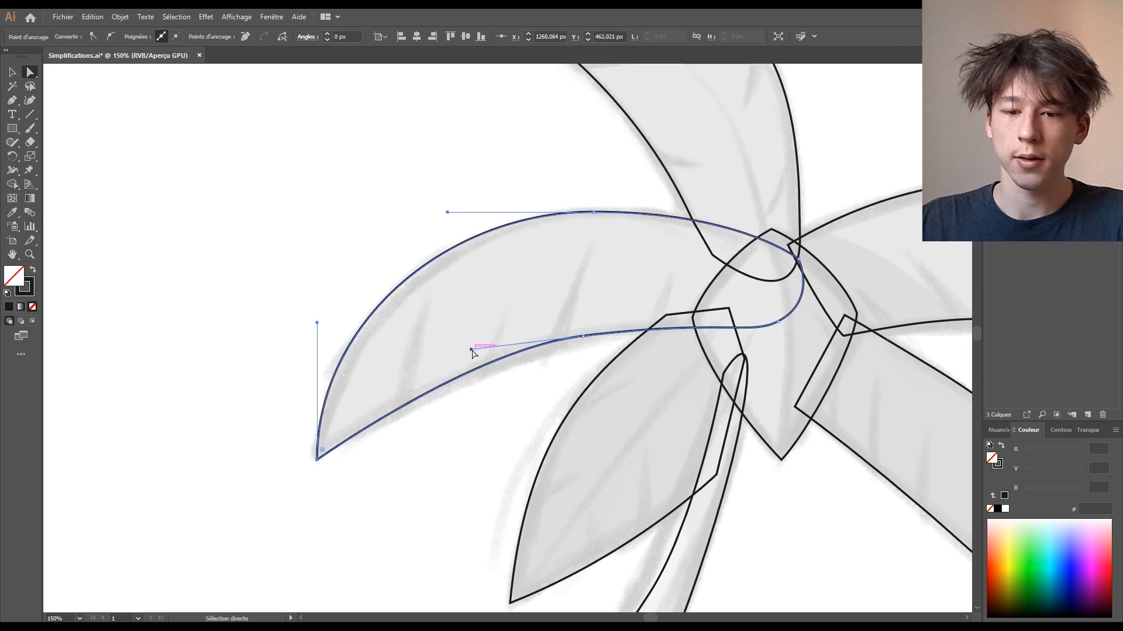
left_click_drag(317, 323, 317, 345)
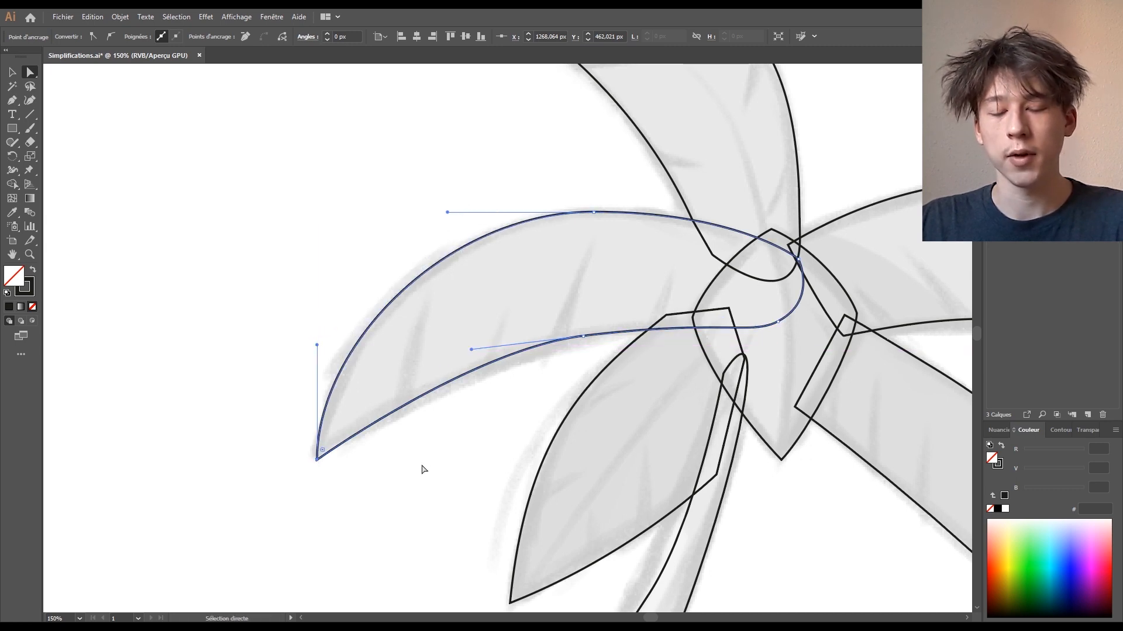
scroll(549, 363, "down", 2)
left_click_drag(578, 288, 578, 288)
left_click_drag(577, 288, 619, 421)
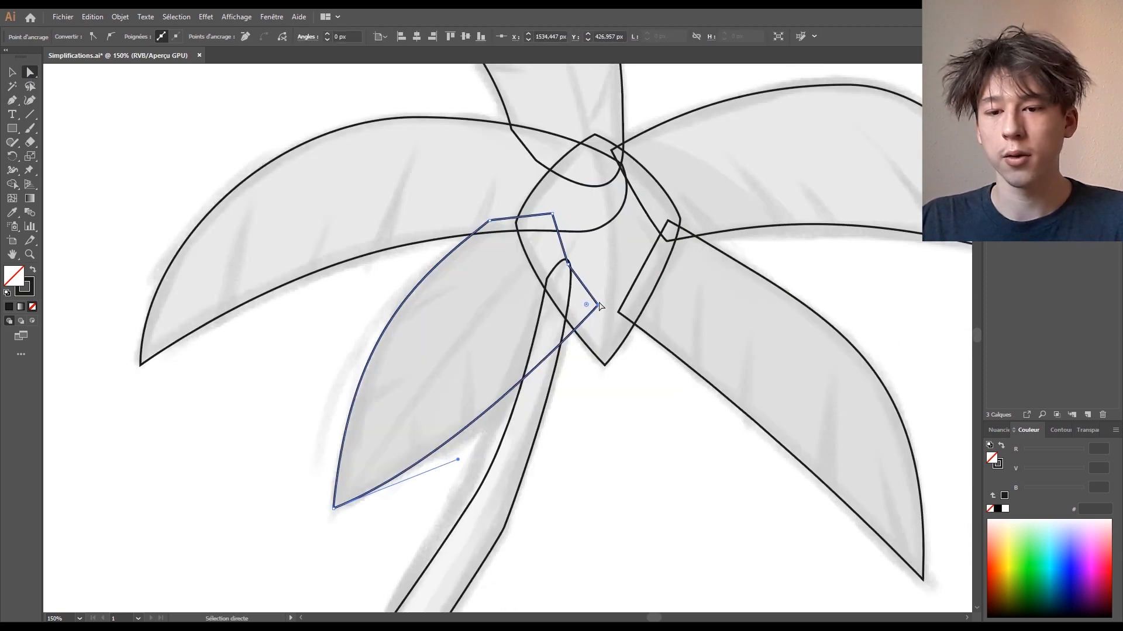
- Pull handles from the lower-left leaf's end anchor so its inner edge curves smoothly, aligning them vertically
key("p")
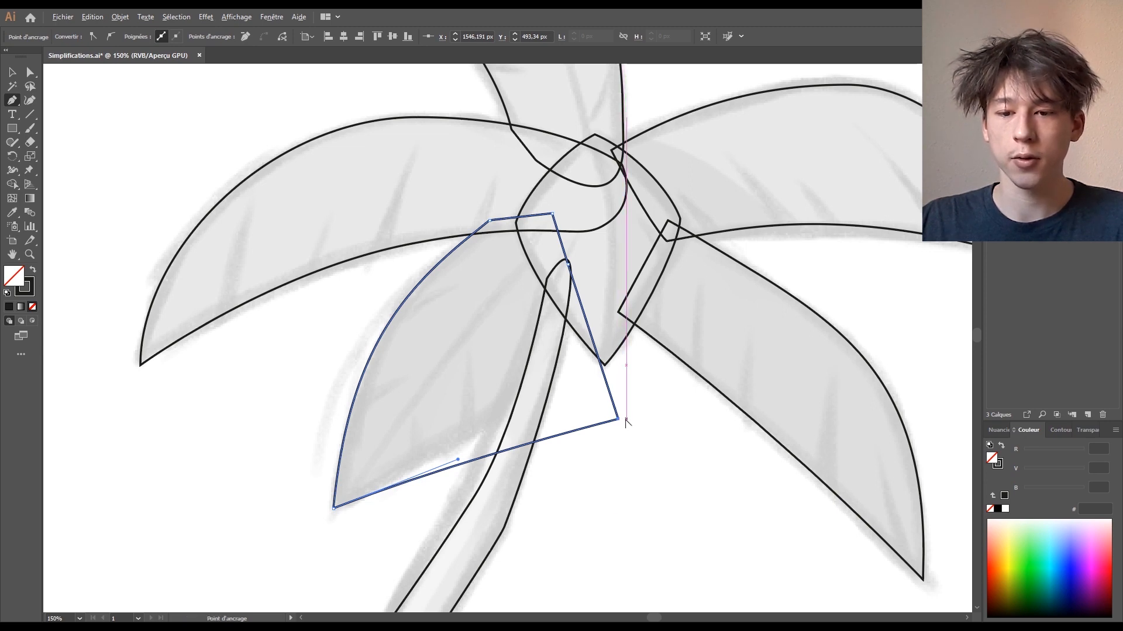
left_click_drag(619, 420, 658, 366)
key("ctrl+z")
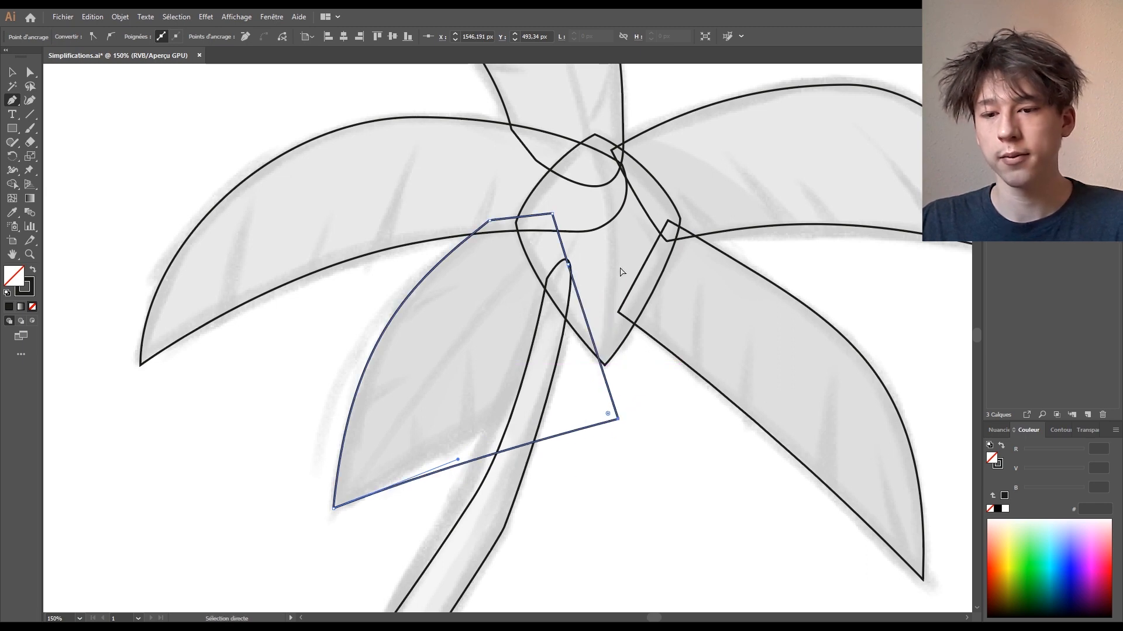
key("ctrl+z")
left_click_drag(597, 305, 610, 255)
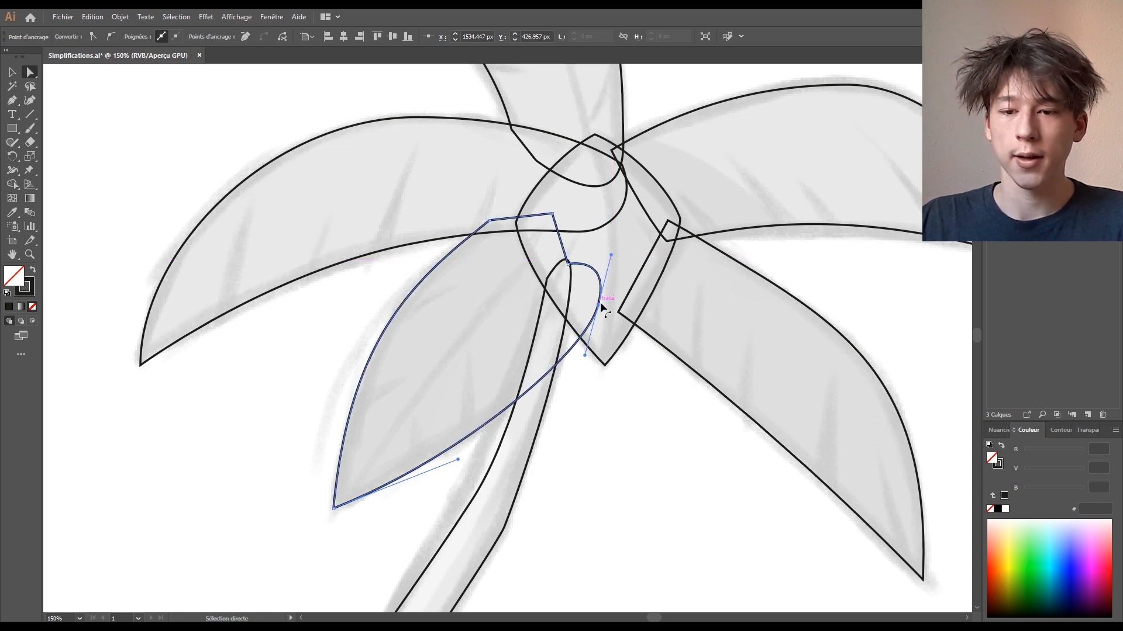
left_click_drag(600, 308, 601, 300)
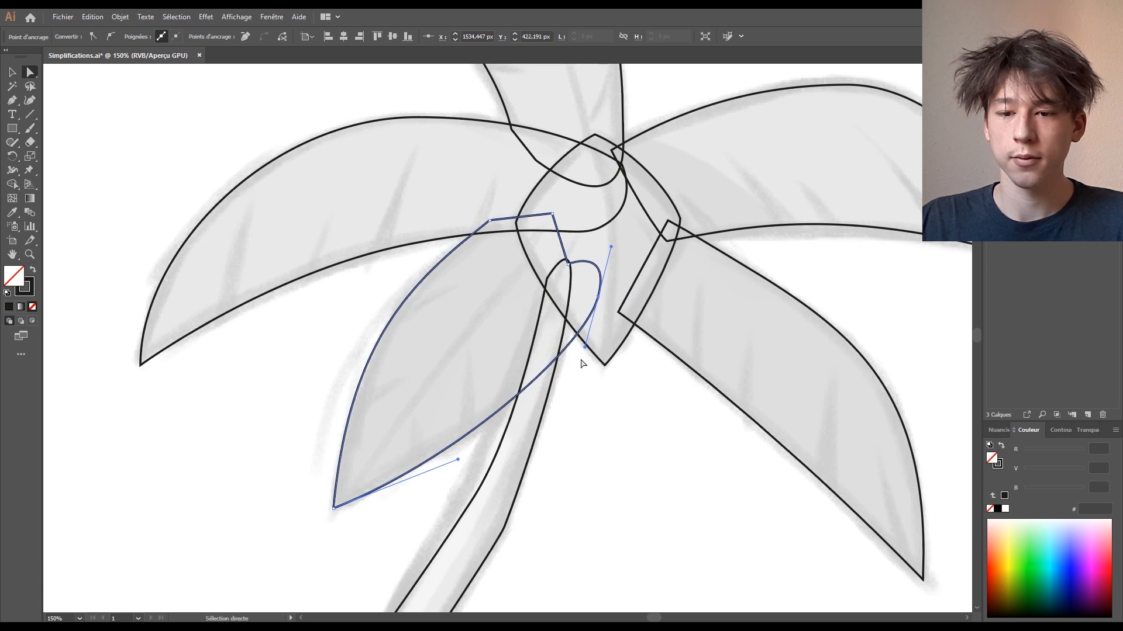
left_click_drag(584, 348, 598, 348)
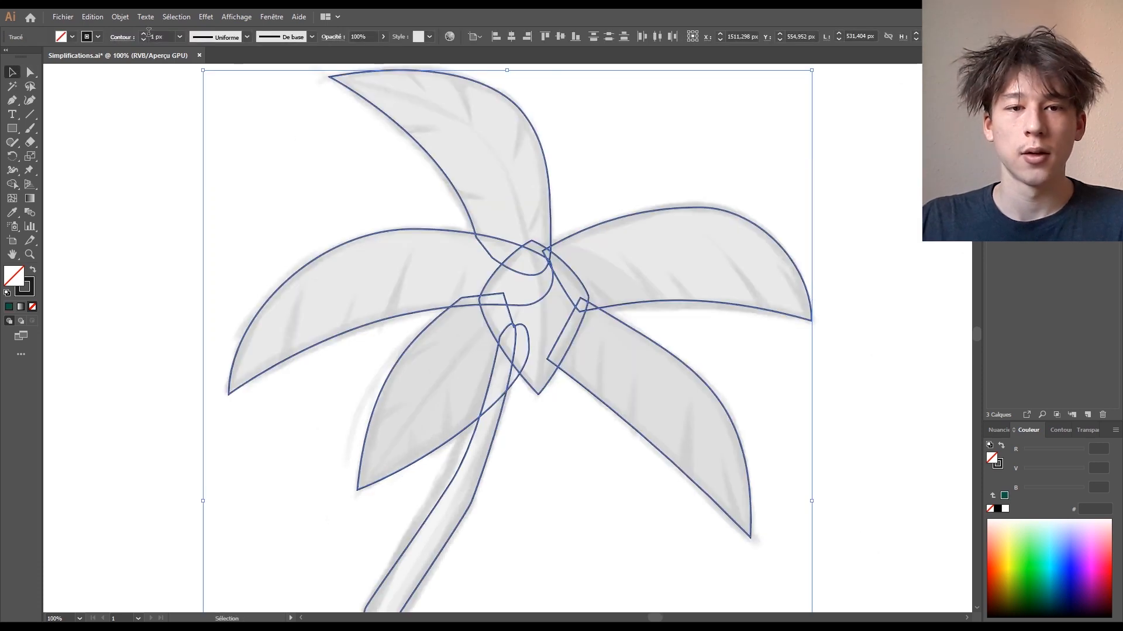
- Set the palm outlines' stroke weight to 3 px in the control bar
left_click(143, 33)
left_click(143, 34)
left_click(143, 34)
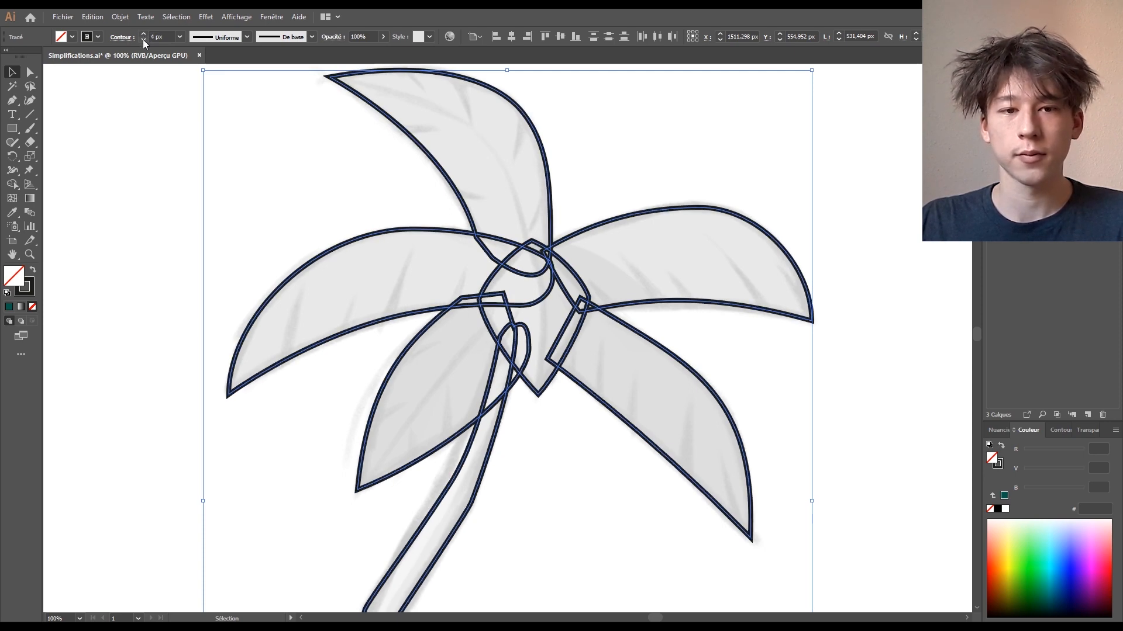
left_click(143, 40)
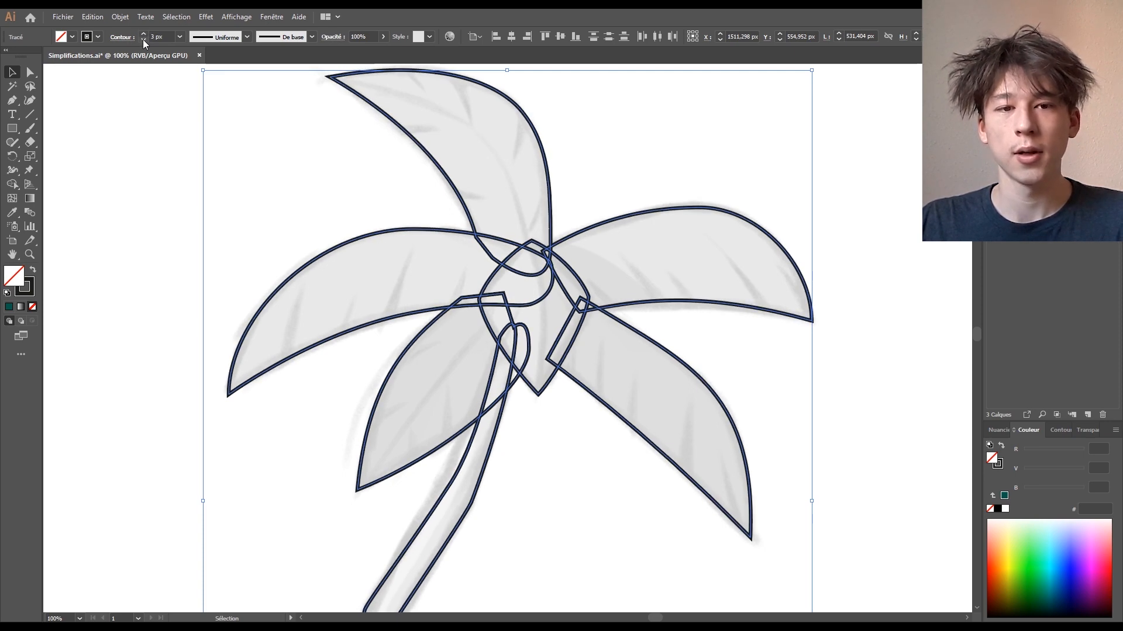
- Deselect the outlines and hide the grey template sketch beneath the palm
left_click_drag(357, 228, 183, 168)
left_click_drag(682, 343, 784, 381)
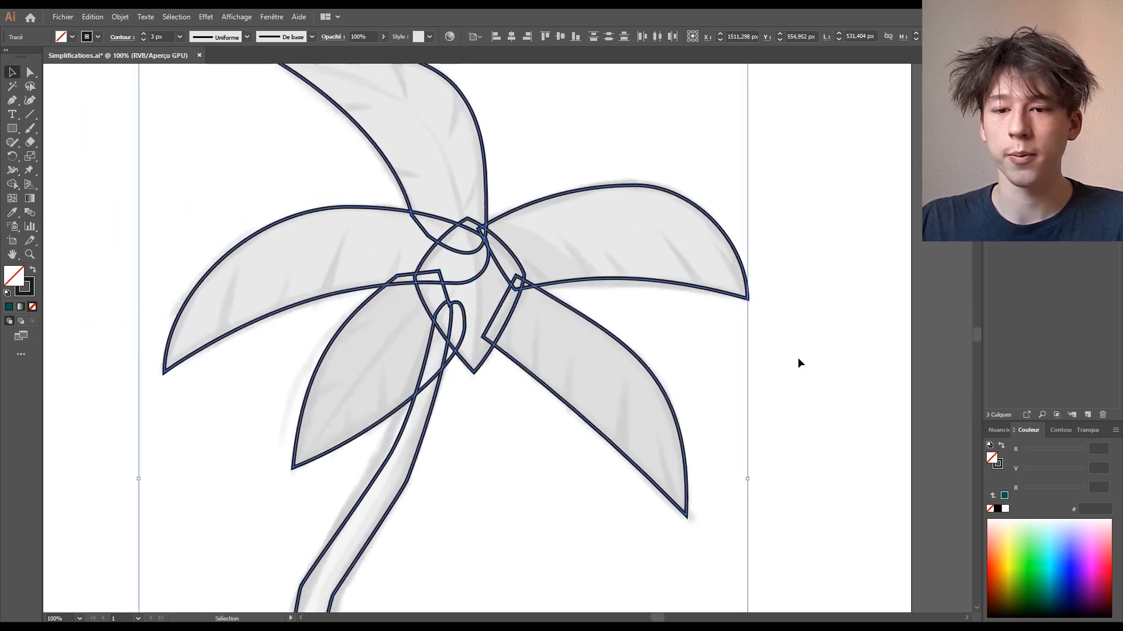
left_click(798, 359)
key("ctrl+minus")
key("ctrl+minus")
key("ctrl+minus")
key("ctrl+plus")
key("ctrl+plus")
mouse_move(732, 412)
left_mouse_down()
mouse_move(767, 351)
mouse_move(874, 319)
mouse_move(897, 225)
mouse_move(853, 278)
left_mouse_up()
key("ctrl+shift+w")
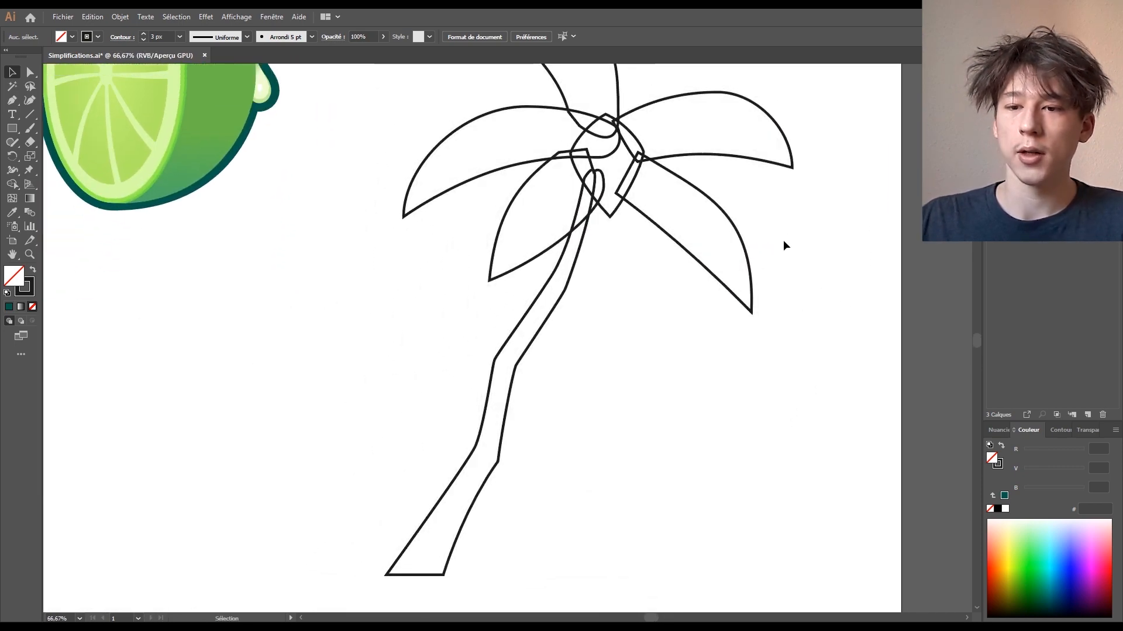
- Zoom to 100% and marquee-select all the palm tree paths
left_click_drag(586, 289, 643, 217)
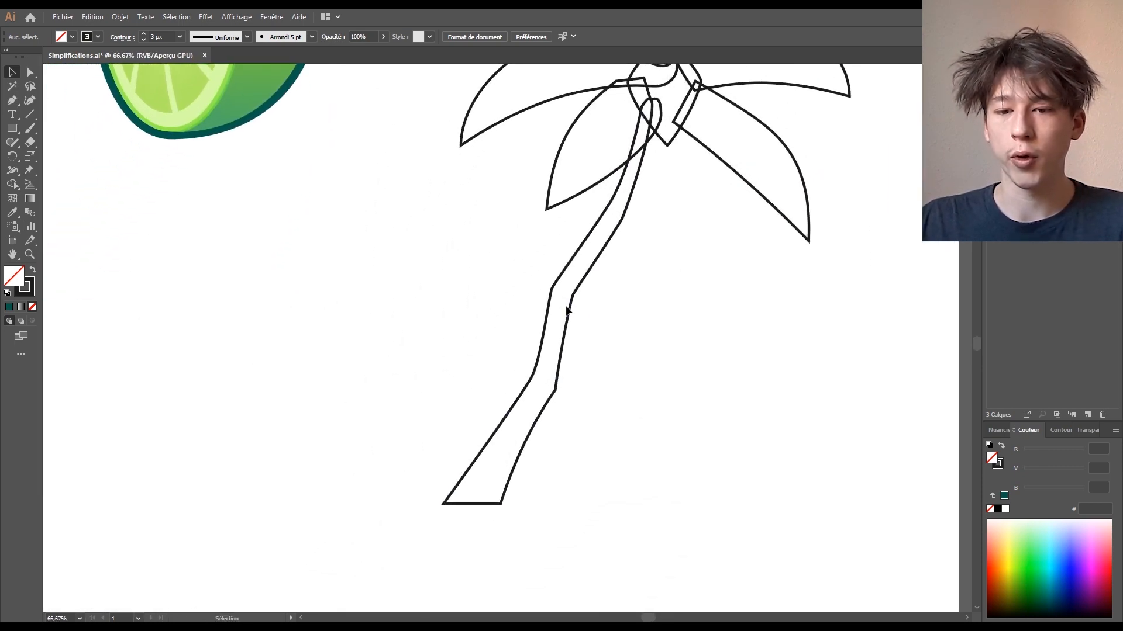
left_click_drag(661, 278, 540, 485)
key("ctrl+plus")
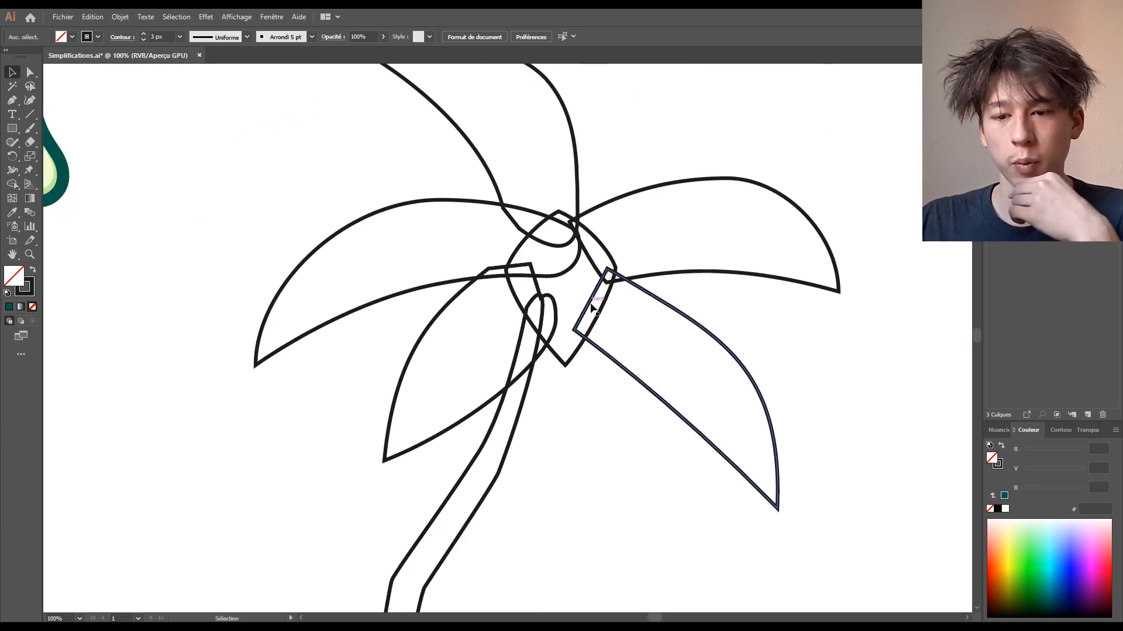
left_click_drag(669, 295, 635, 337)
left_click_drag(415, 192, 748, 525)
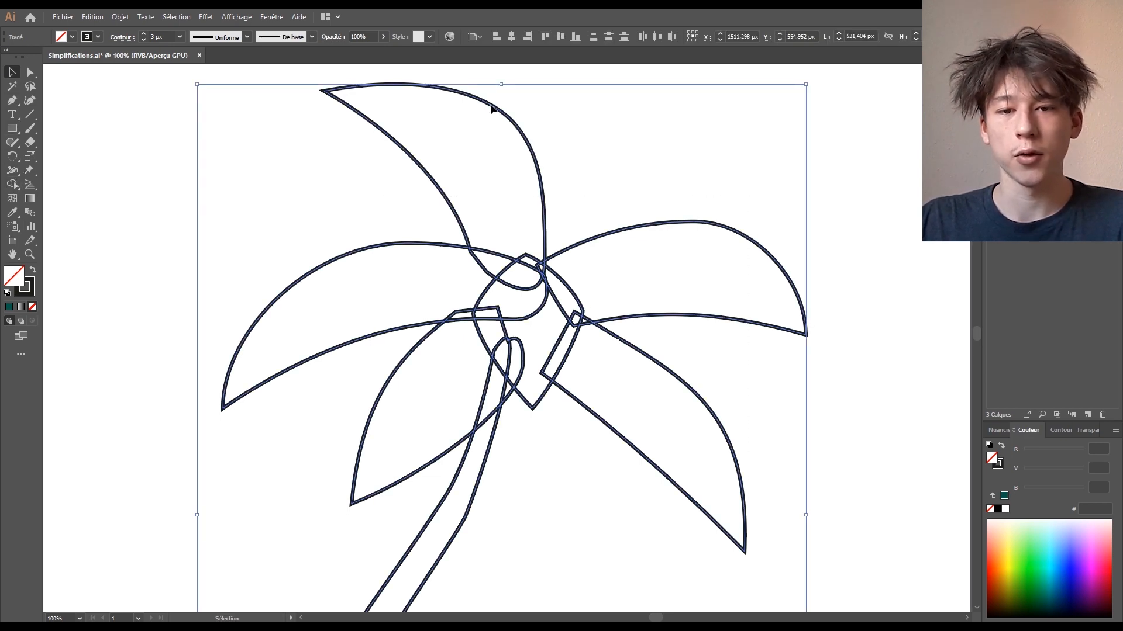
- With Shape Builder, merge the central loops, diagonal strip and right leaves into the centre
left_click(11, 185)
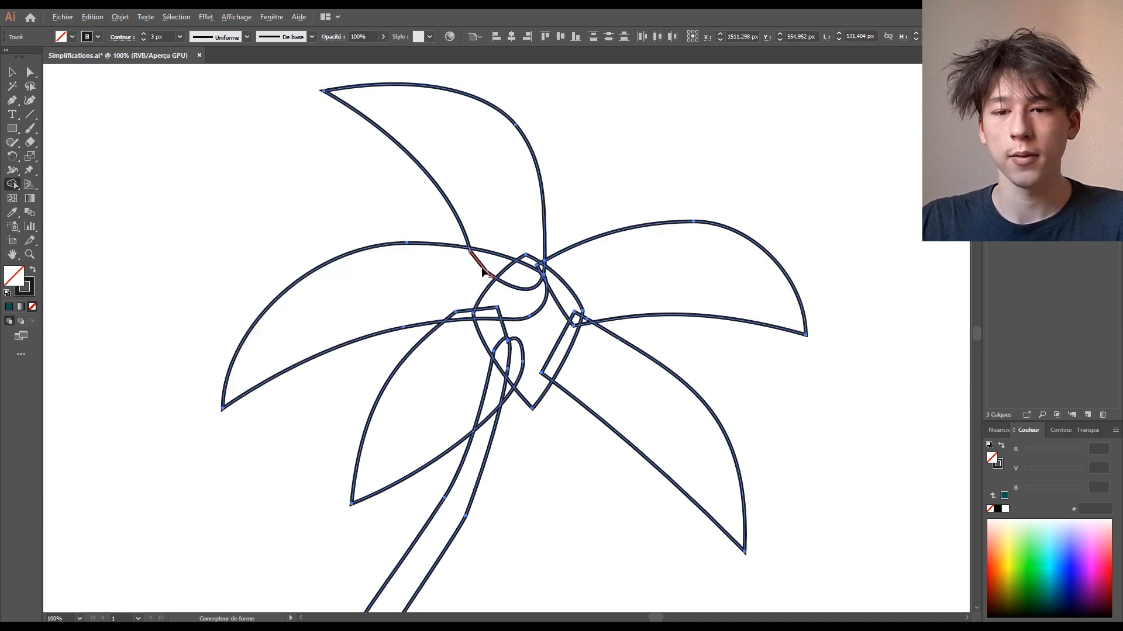
mouse_move(490, 276)
left_mouse_down()
mouse_move(535, 284)
mouse_move(535, 345)
mouse_move(515, 286)
mouse_move(470, 515)
left_mouse_up()
key("ctrl+plus")
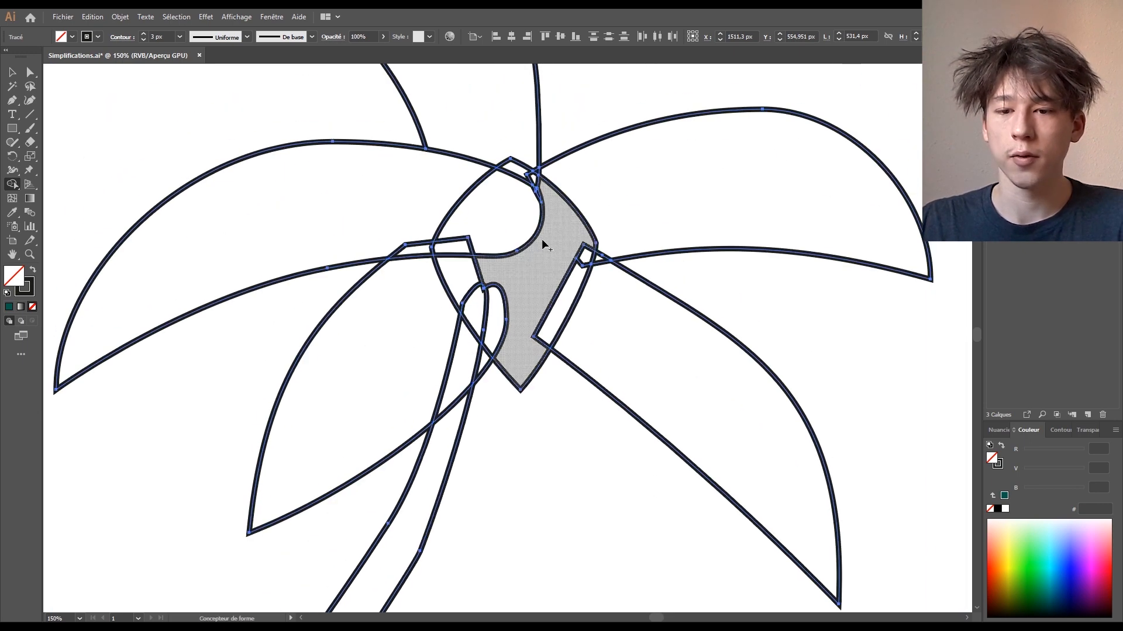
left_click(557, 297)
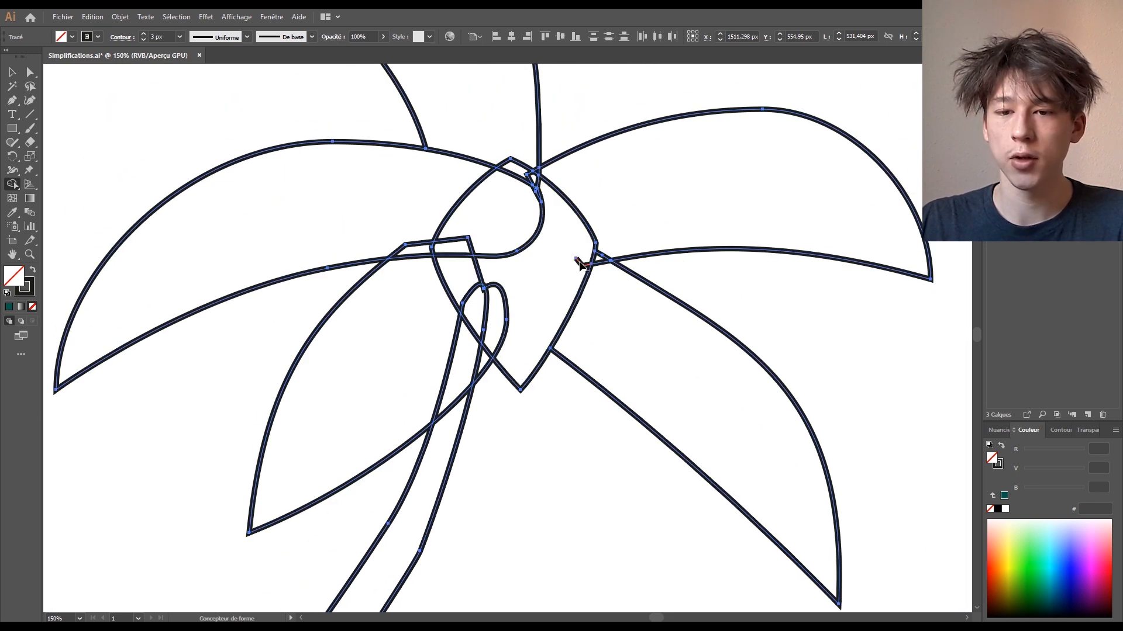
left_click_drag(594, 281, 614, 351)
scroll(591, 310, "up", 1)
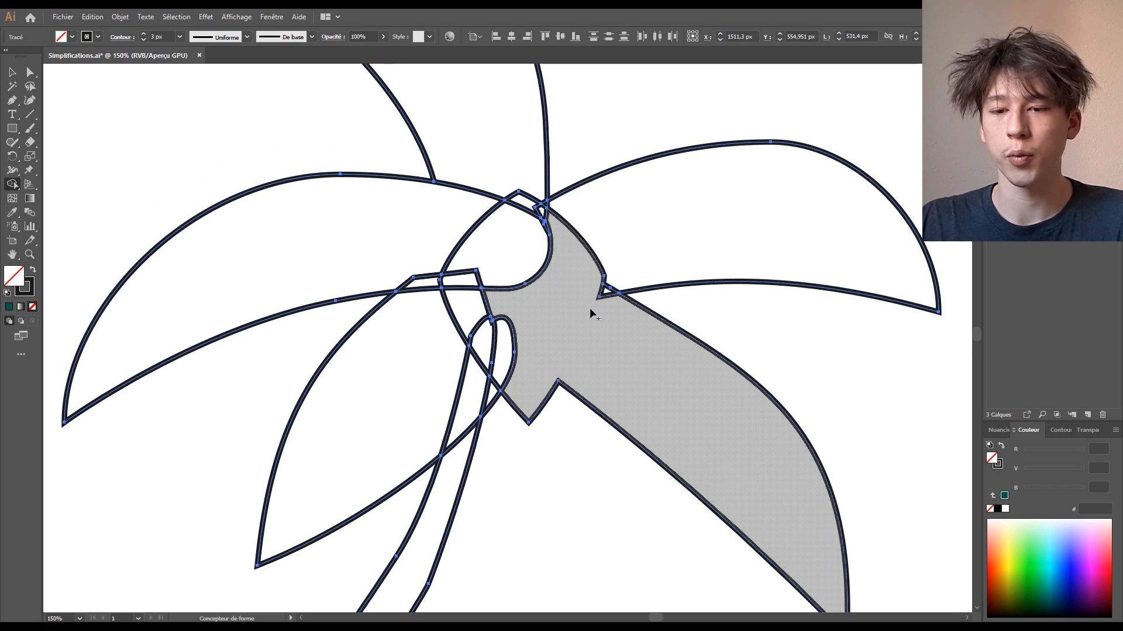
mouse_move(559, 295)
left_mouse_down()
mouse_move(577, 221)
mouse_move(690, 248)
mouse_move(517, 324)
left_mouse_up()
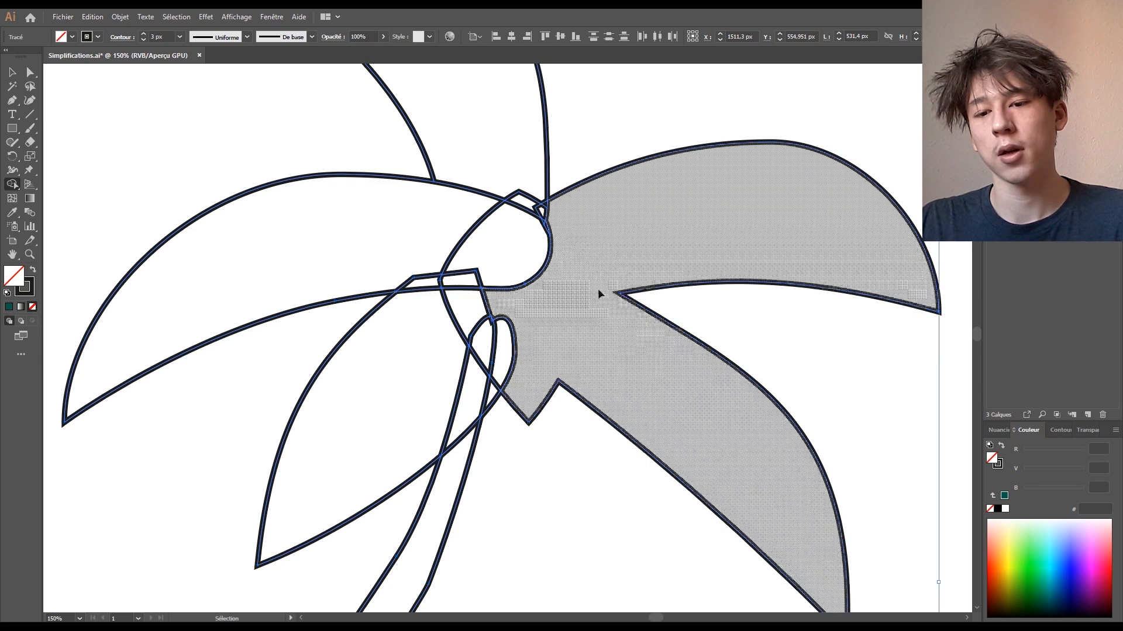
- Undo the oversized right-leaf merge and Alt-erase the stray loops and stem sliver
key("ctrl+z")
key("alt")
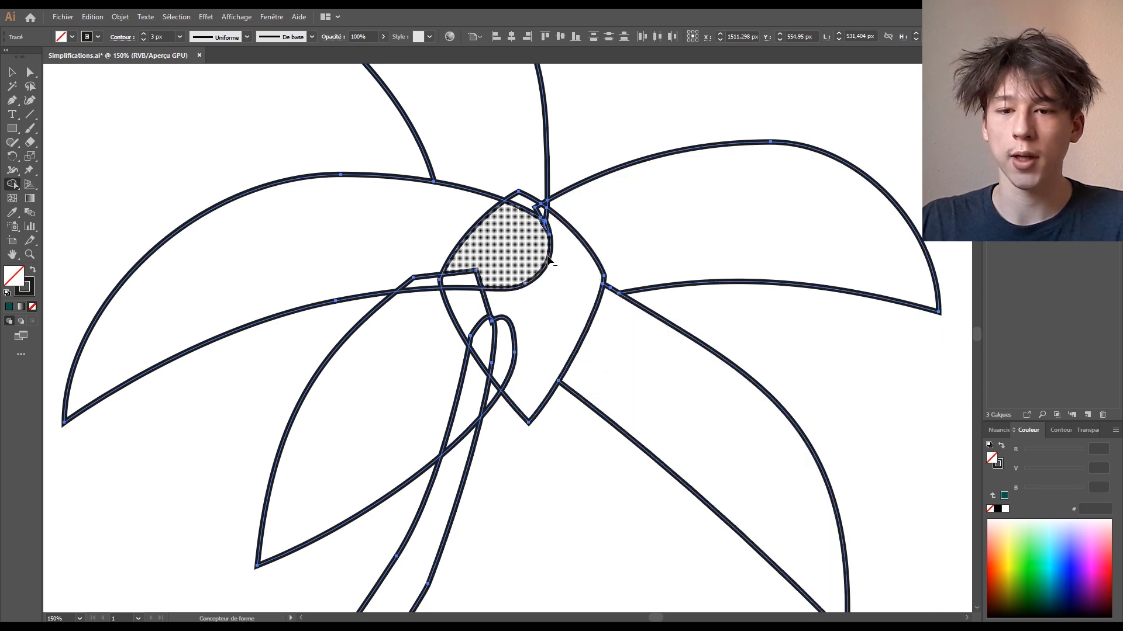
left_click_drag(546, 279, 550, 237)
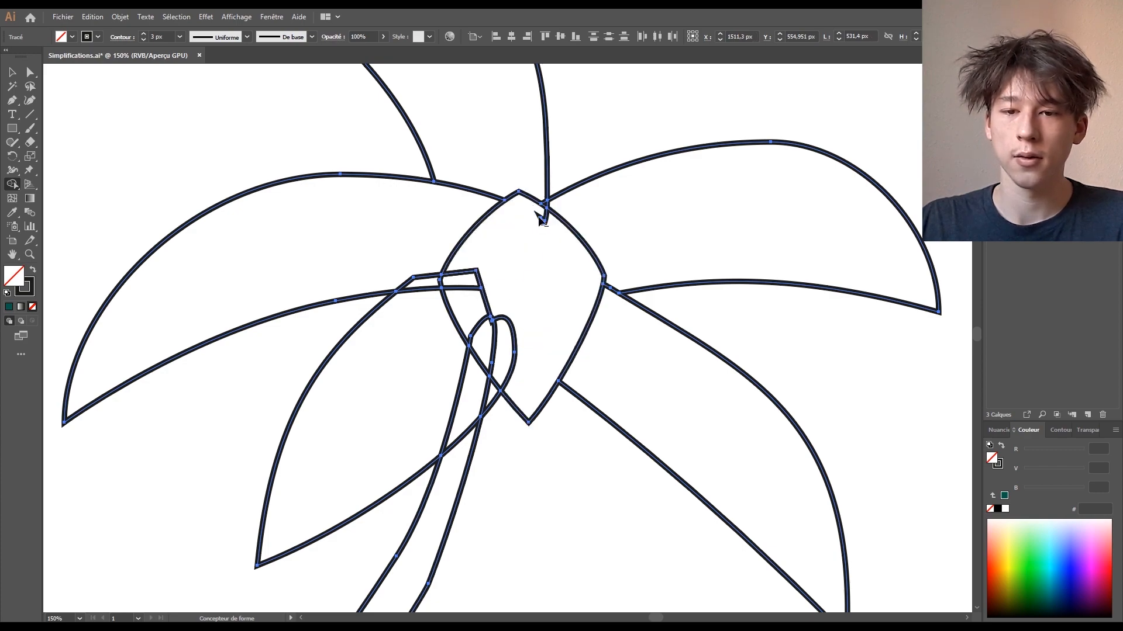
left_click(544, 220, "alt")
left_click(463, 281, "alt")
left_click_drag(501, 319, 487, 311)
left_click(489, 325, "alt")
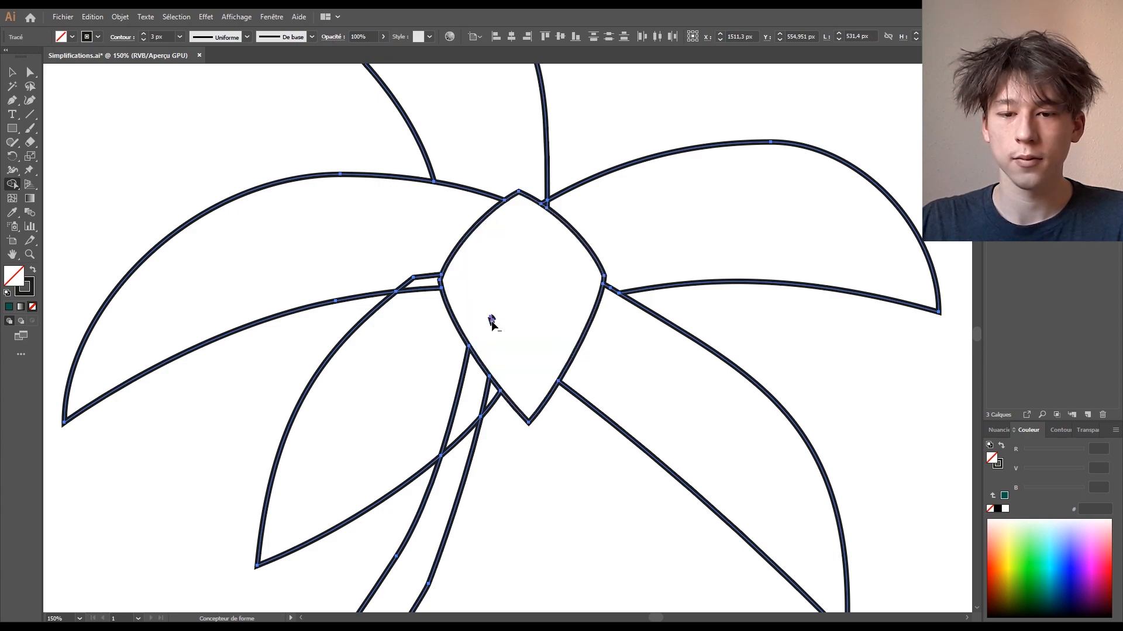
left_click(462, 439, "alt")
- Deselect the palm and zoom out to show the whole tree and lime
key("a")
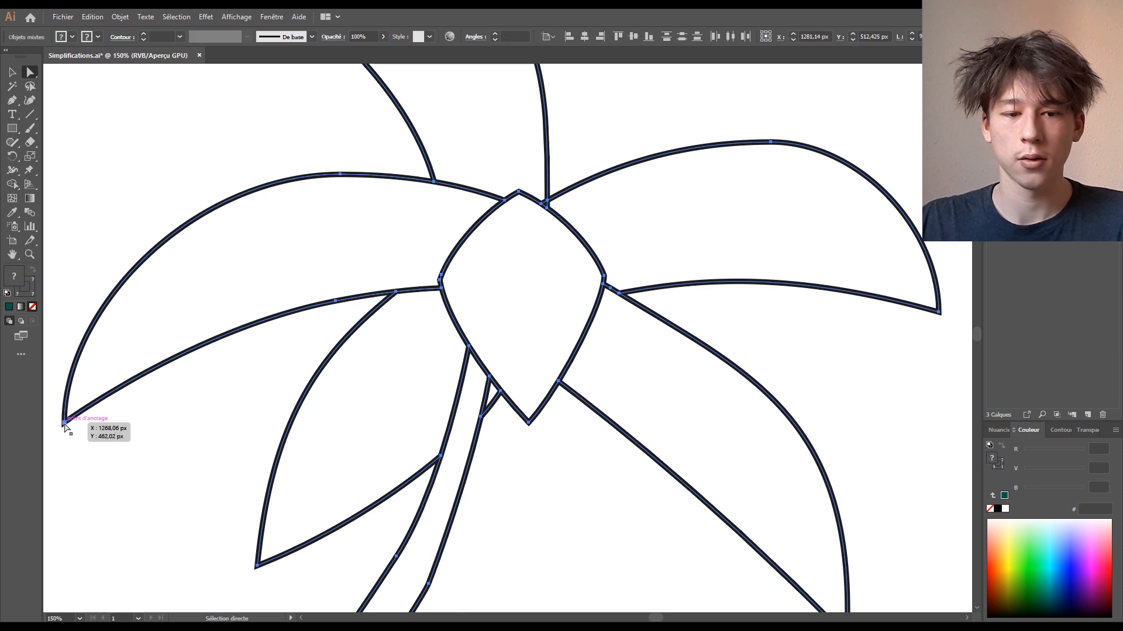
left_click(160, 437)
key("ctrl+minus")
key("ctrl+minus")
key("ctrl+minus")
left_click_drag(497, 483, 548, 426)
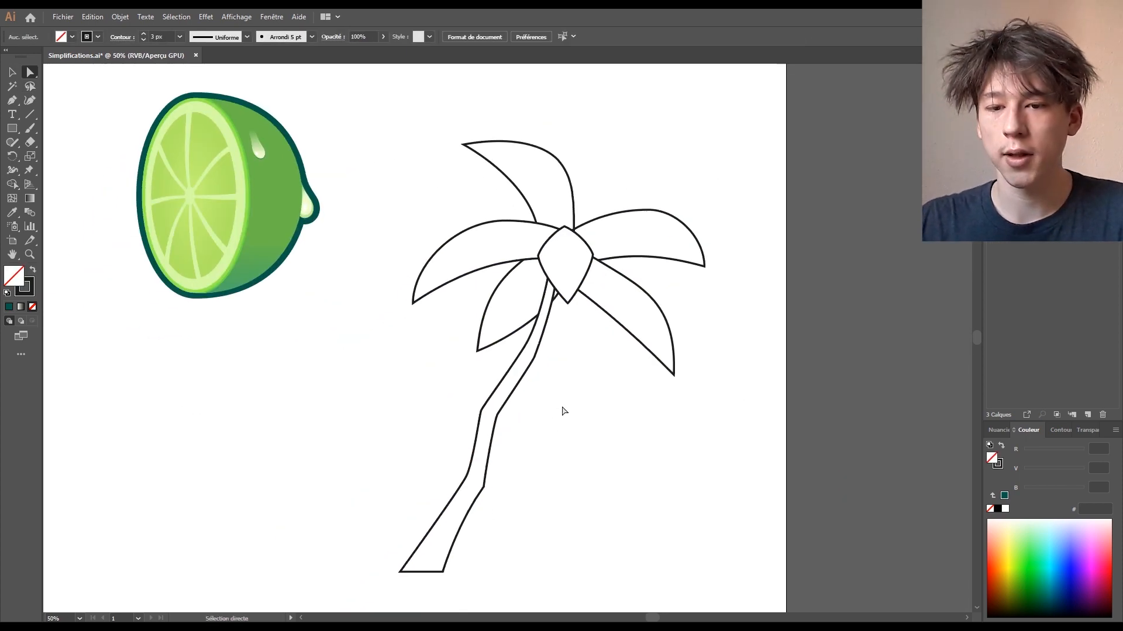
- Marquee-select the fronds, bud and trunk and fill them light grey ABADA6
left_click_drag(618, 455, 617, 427)
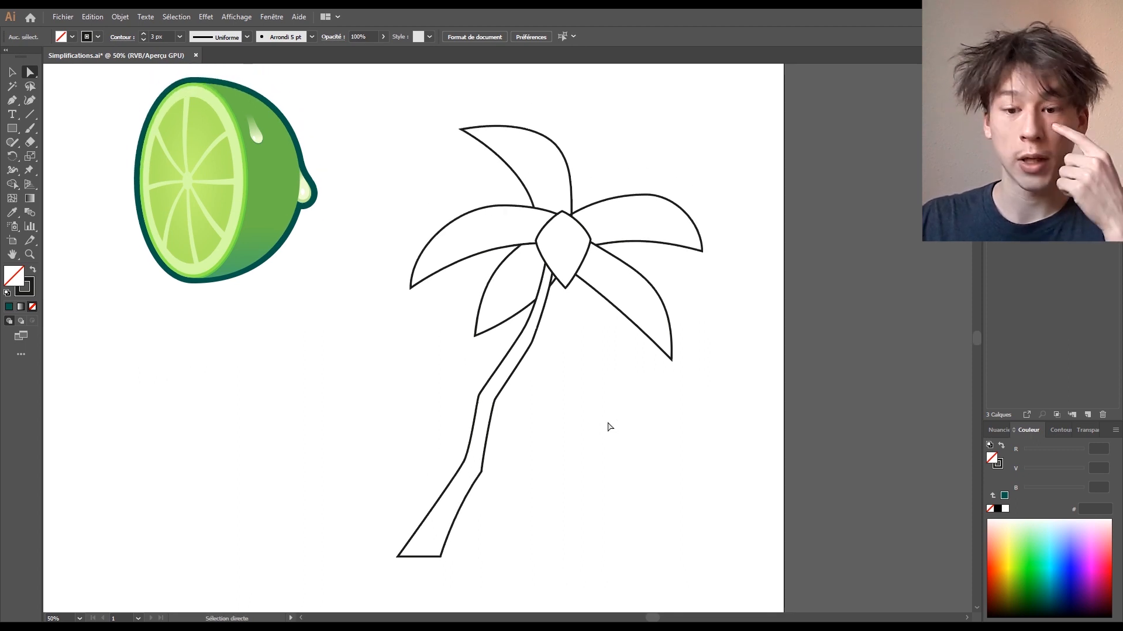
left_click(12, 72)
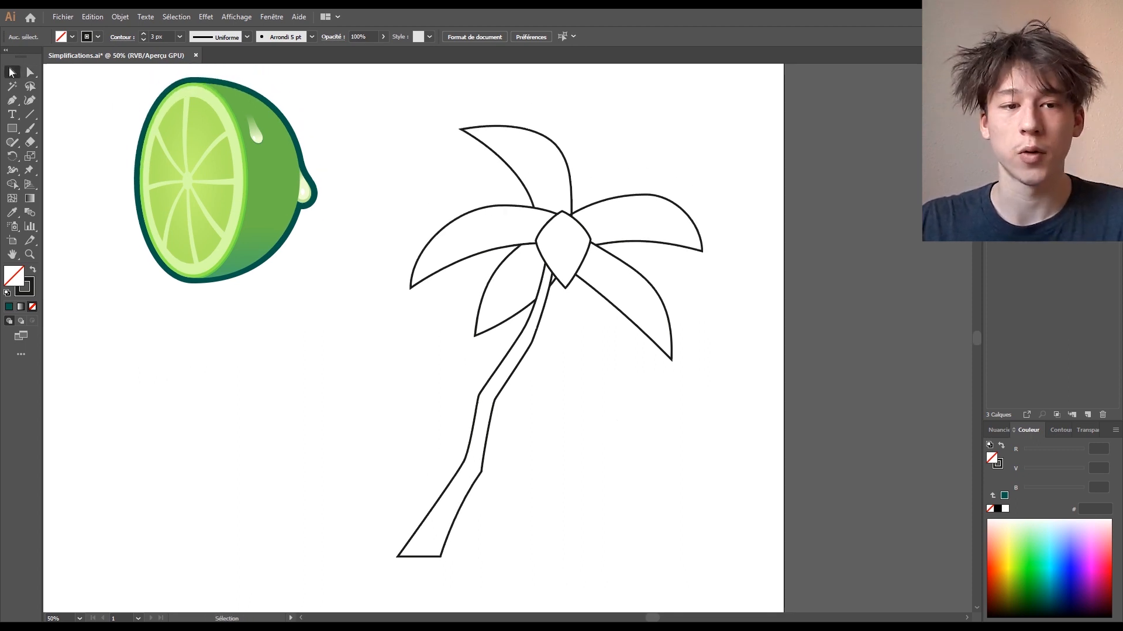
left_click_drag(370, 574, 747, 171)
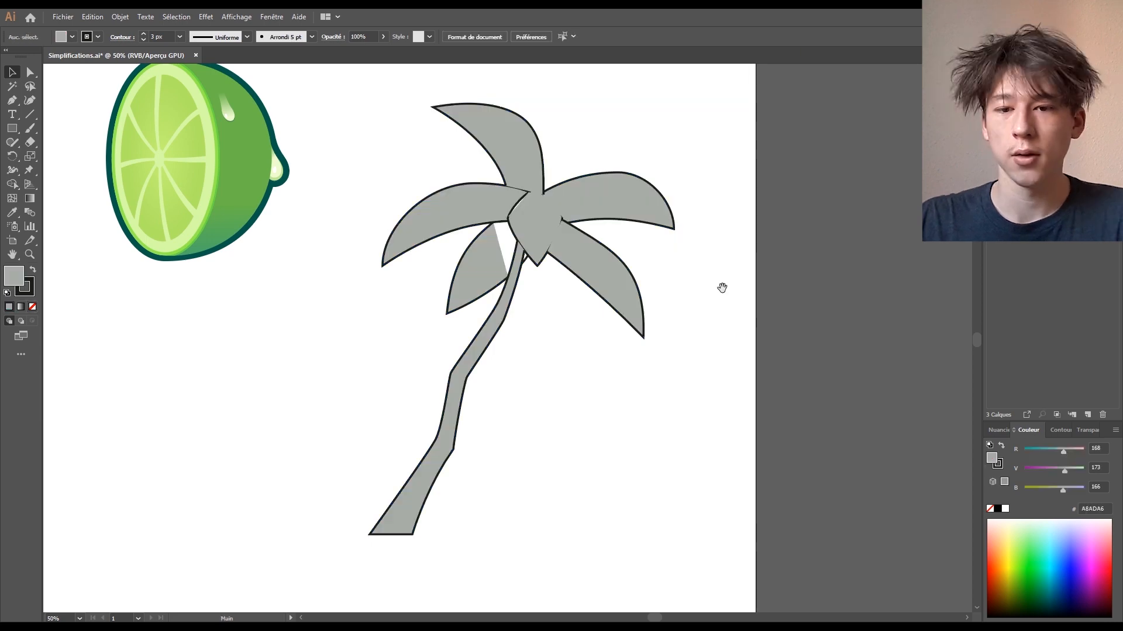
left_click_drag(721, 286, 718, 378)
key("ctrl+1")
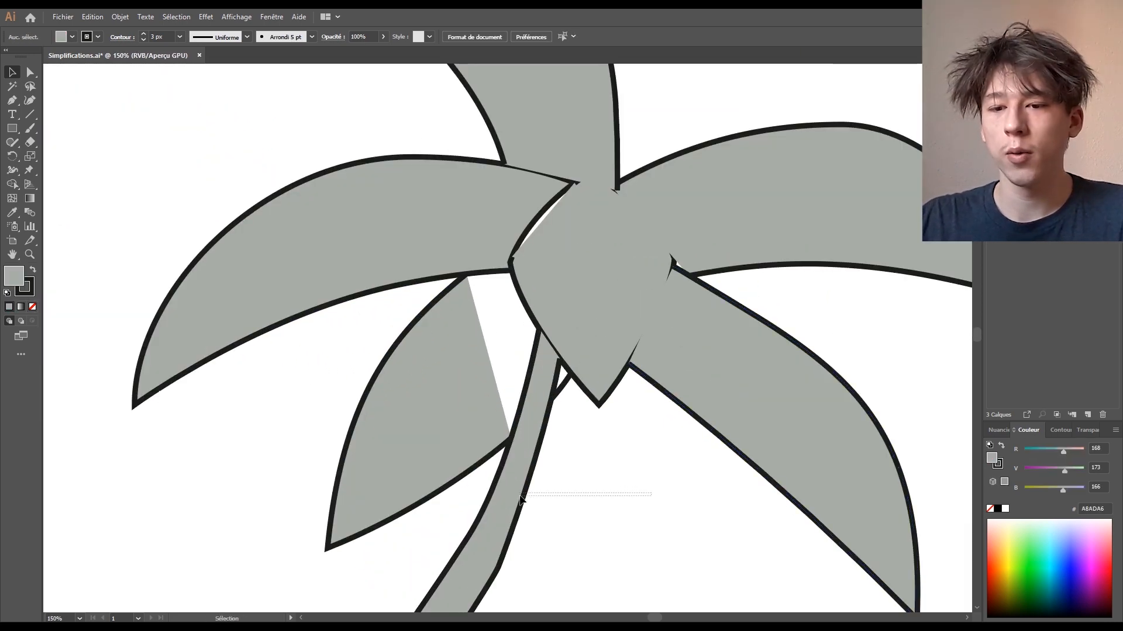
- Inspect the upper-right leaf with Direct Selection, then deselect it
scroll(587, 495, "right", 3)
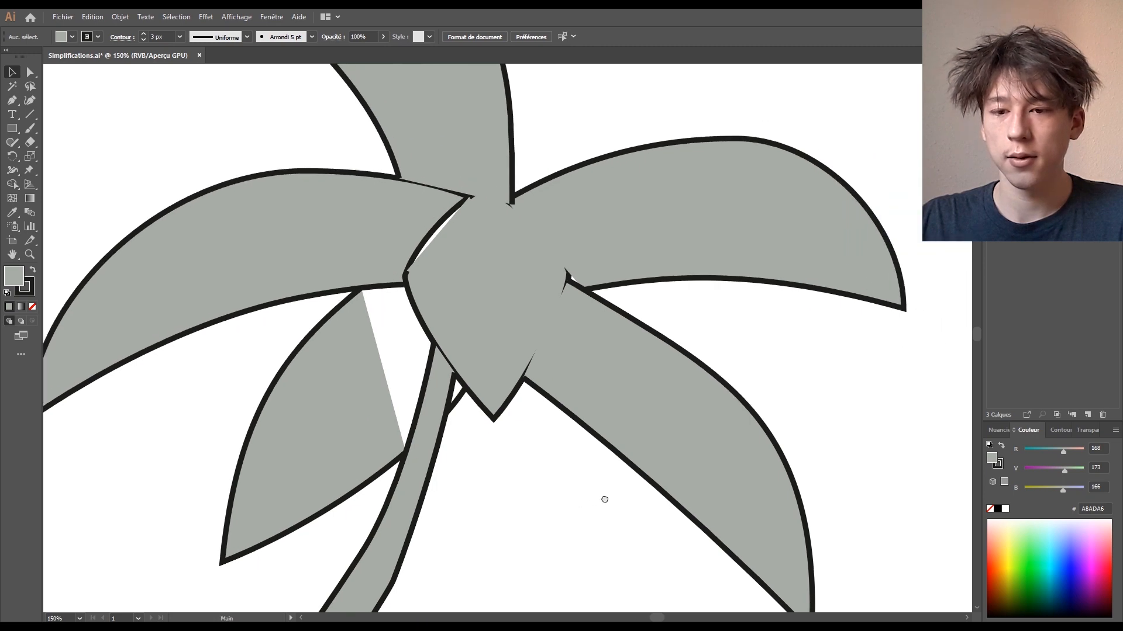
left_click(710, 283)
key("a")
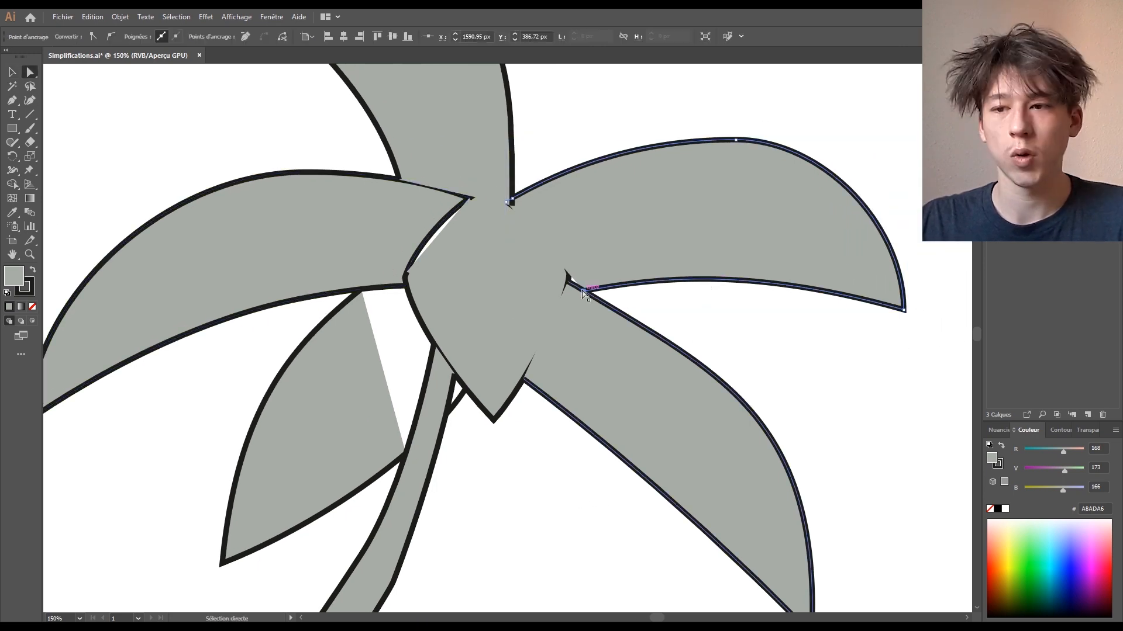
key("v")
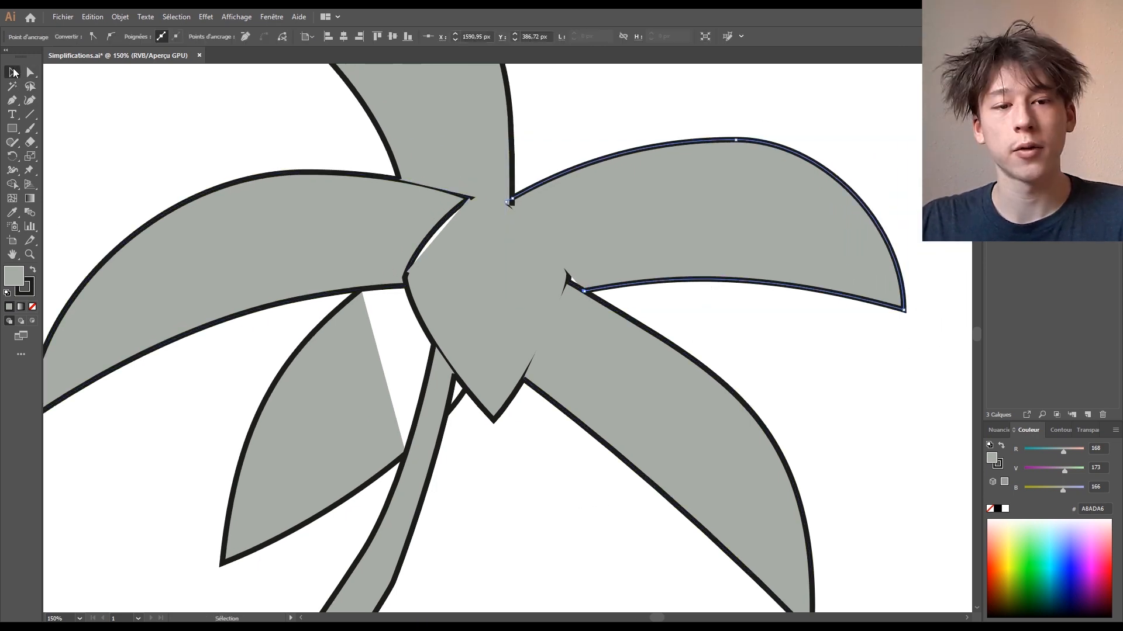
scroll(847, 304, "down", 4)
left_click(831, 305)
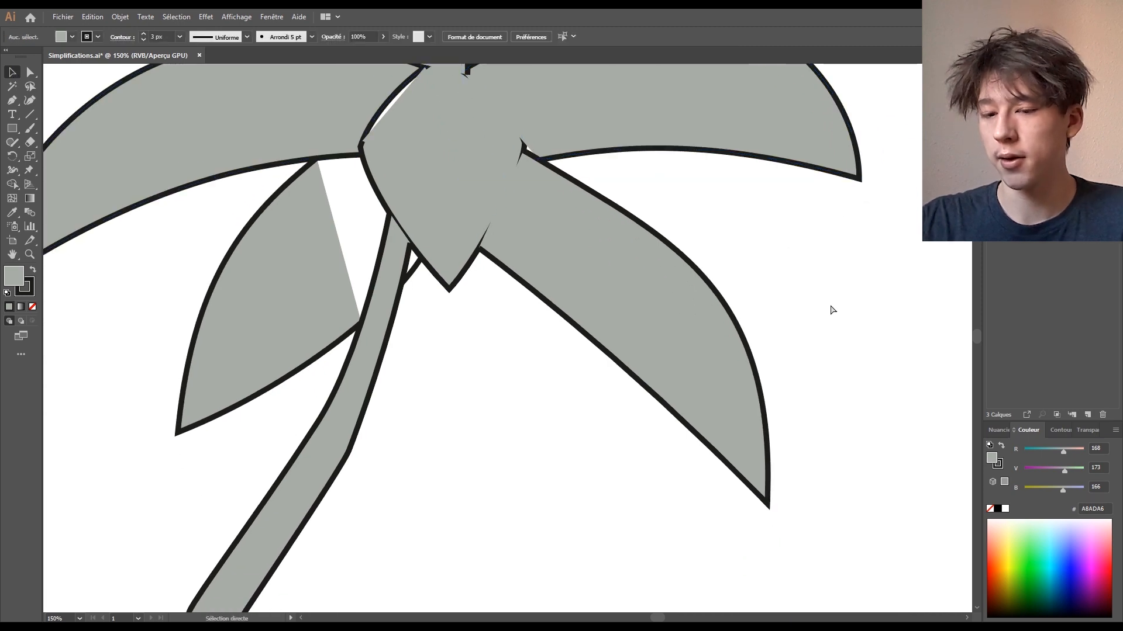
- Undo the grey fill and Shape Builder edits to restore the centre's overlapping loops
key("ctrl+minus")
key("ctrl+minus")
key("ctrl+z")
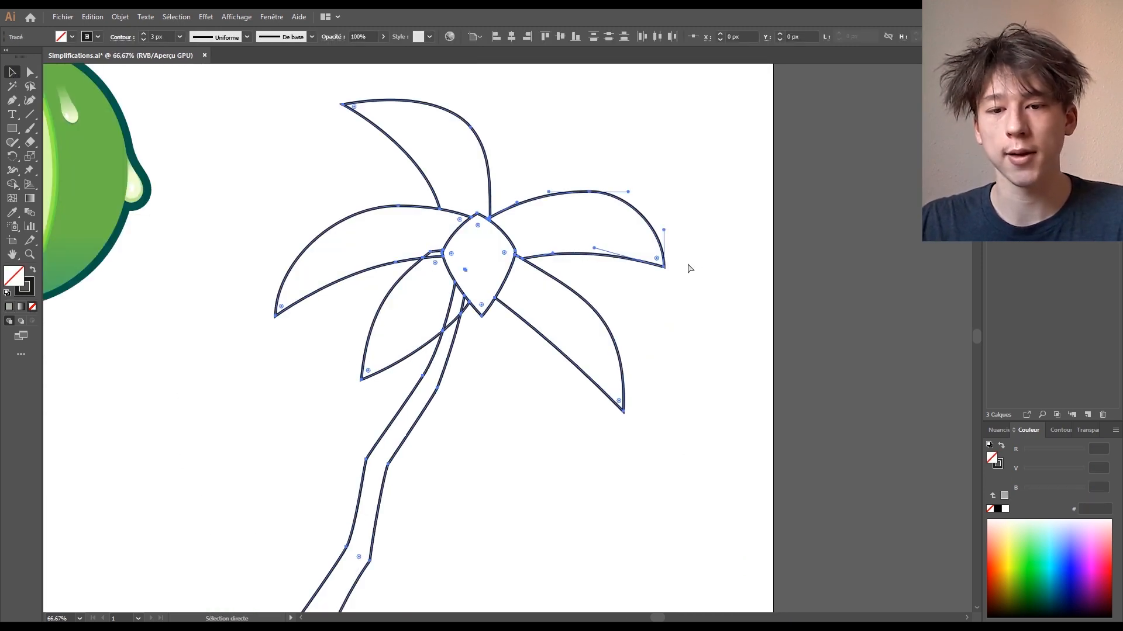
key("ctrl+z")
key("ctrl+z")
key("ctrl+z")
key("ctrl+z")
key("ctrl+z")
key("ctrl+z")
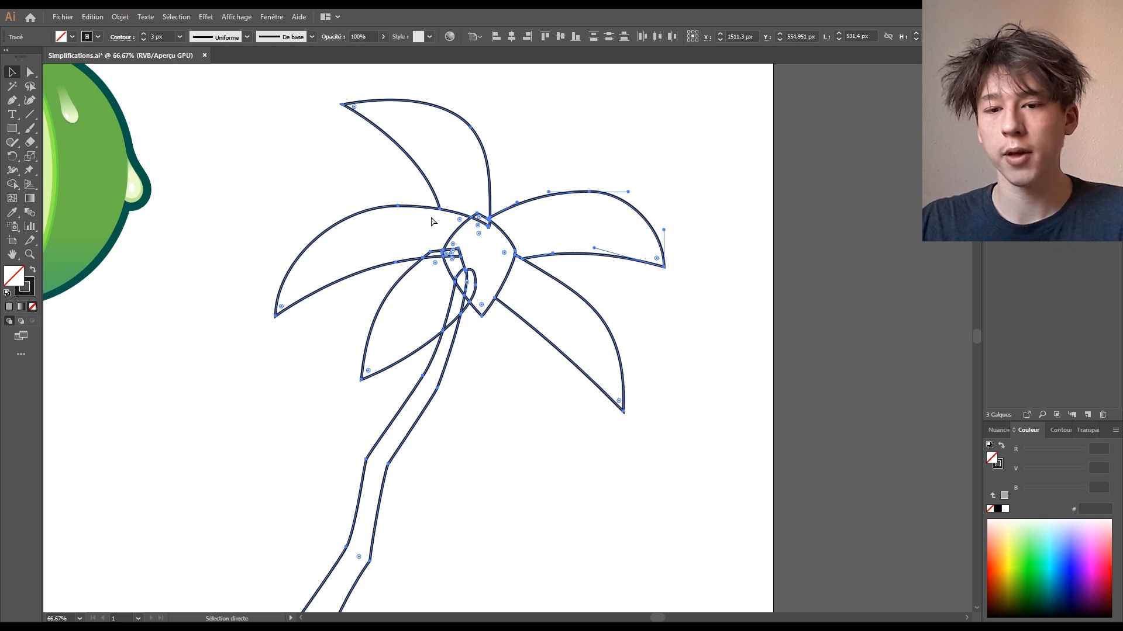
key("ctrl+z")
key("ctrl+z")
key("ctrl+z")
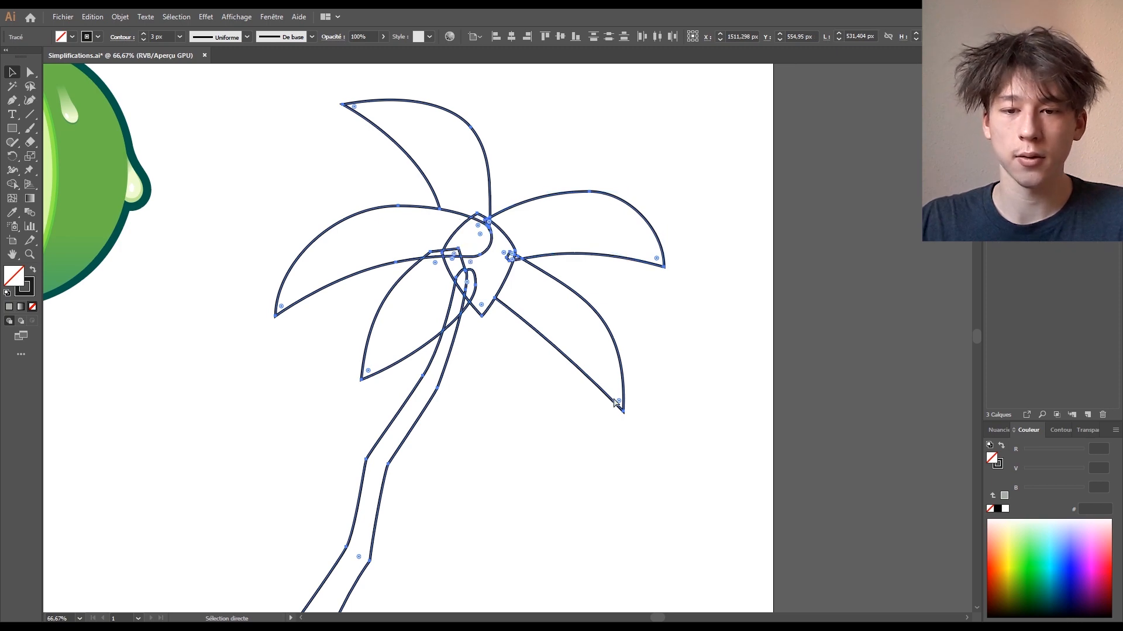
key("ctrl+z")
key("ctrl+z")
key("ctrl+z")
key("ctrl+z")
key("ctrl+z")
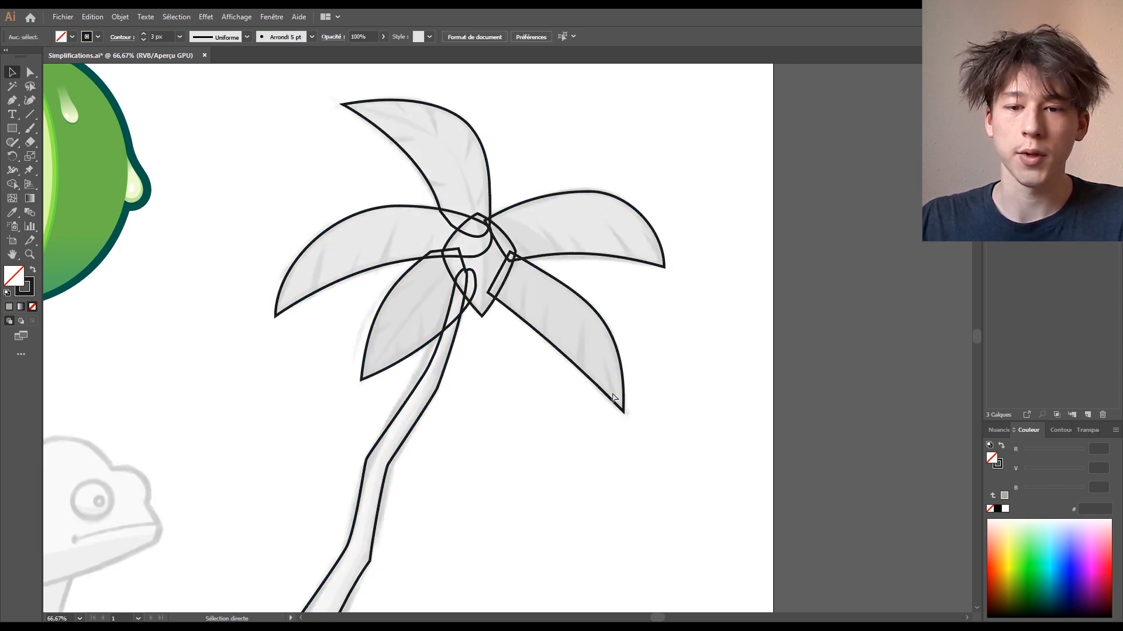
- Hide the sketch and fill the palm paths with grey 959B97
key("ctrl+z")
mouse_move(547, 391)
left_mouse_down()
mouse_move(631, 349)
mouse_move(572, 434)
left_mouse_up()
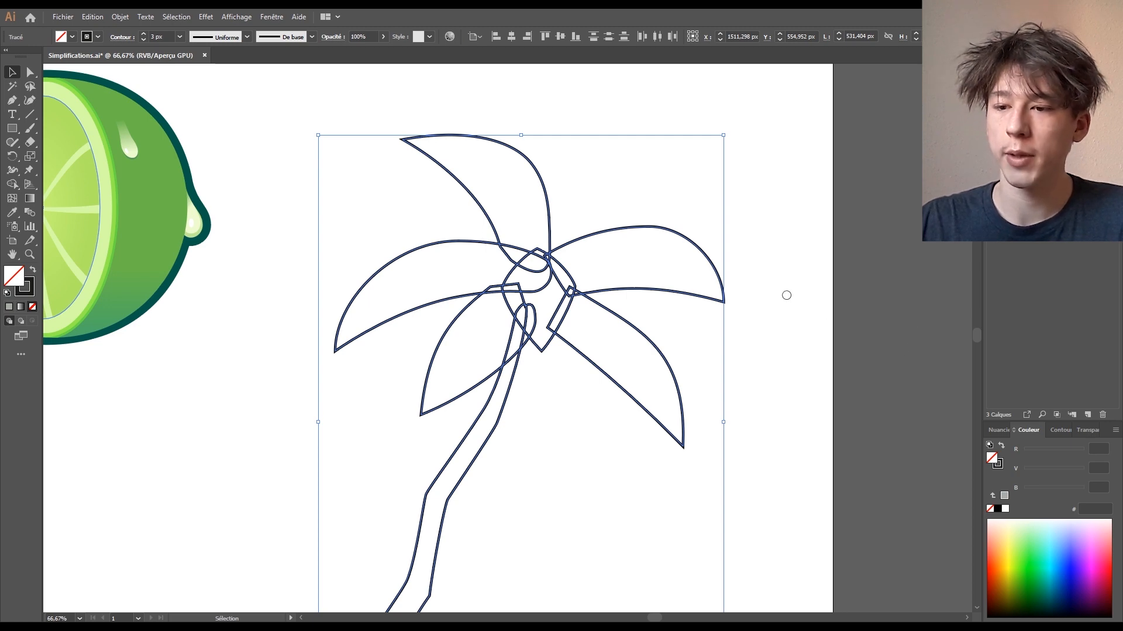
key("comma")
left_click(776, 139)
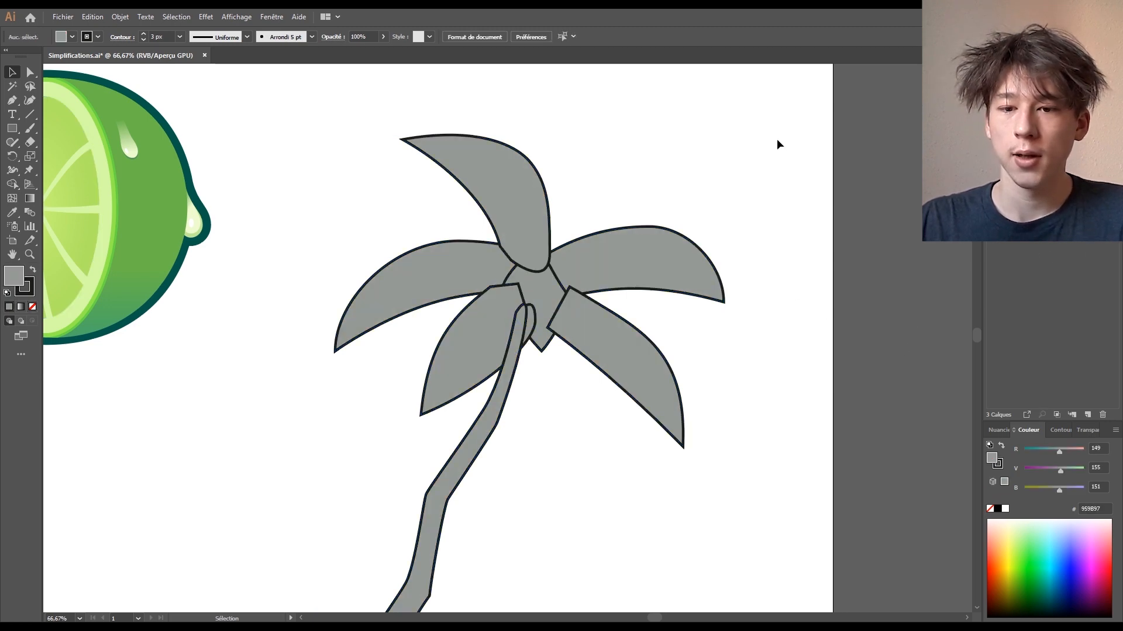
- Move the large left leaf above the top leaf in the Calques panel
key("ctrl+plus")
key("ctrl+plus")
left_click_drag(840, 145, 677, 243)
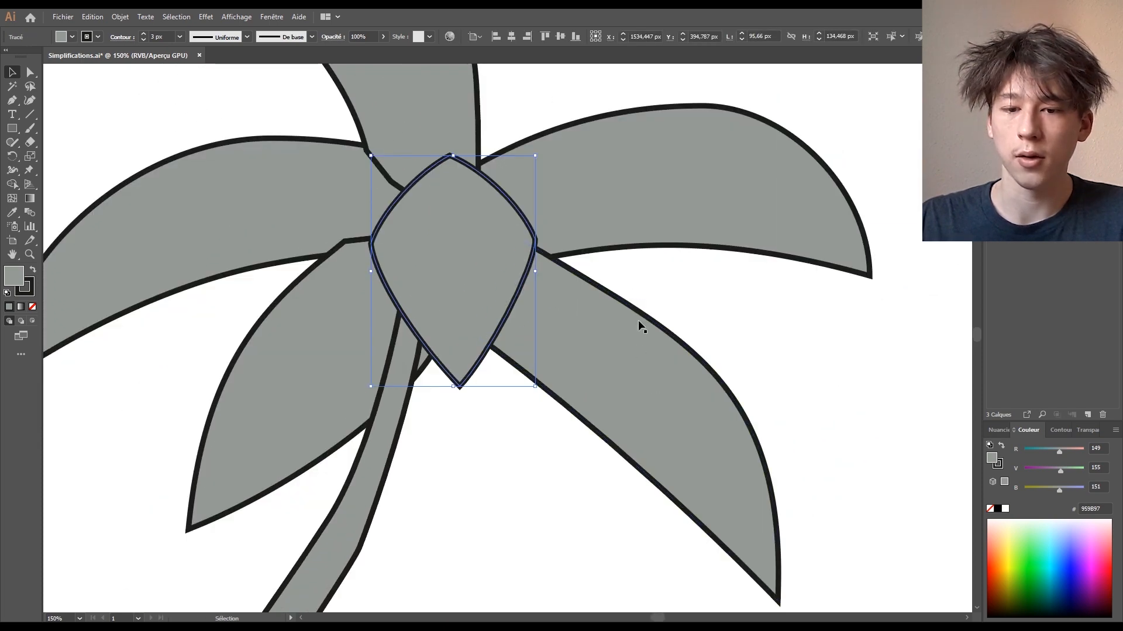
scroll(637, 320, "down", 3)
scroll(747, 276, "up", 4)
left_click(395, 274)
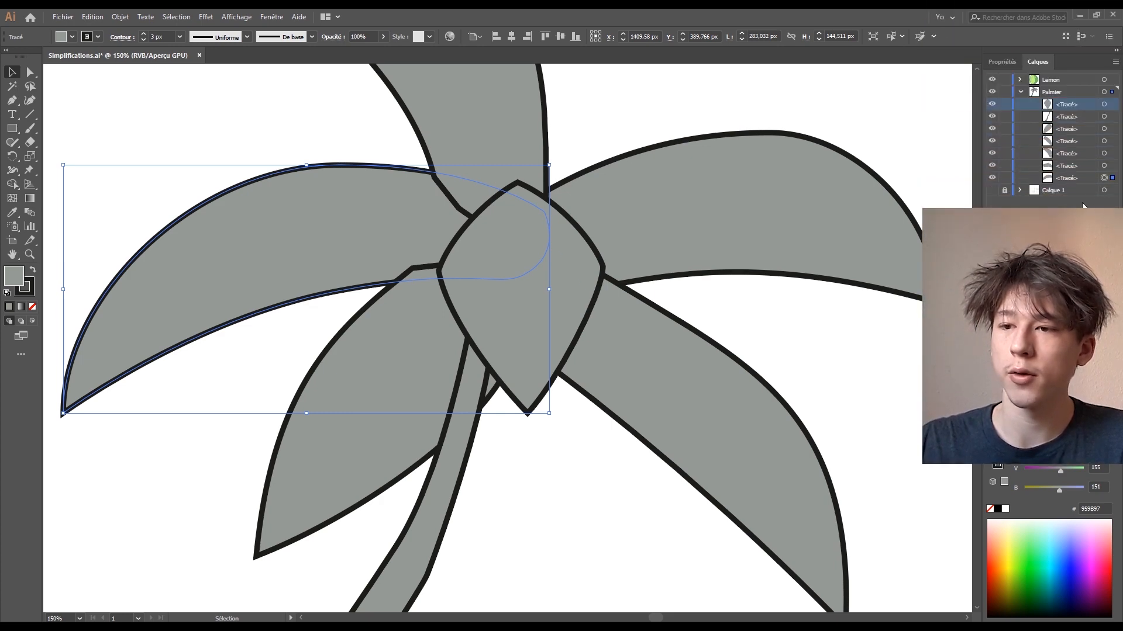
left_click_drag(1066, 179, 1068, 159)
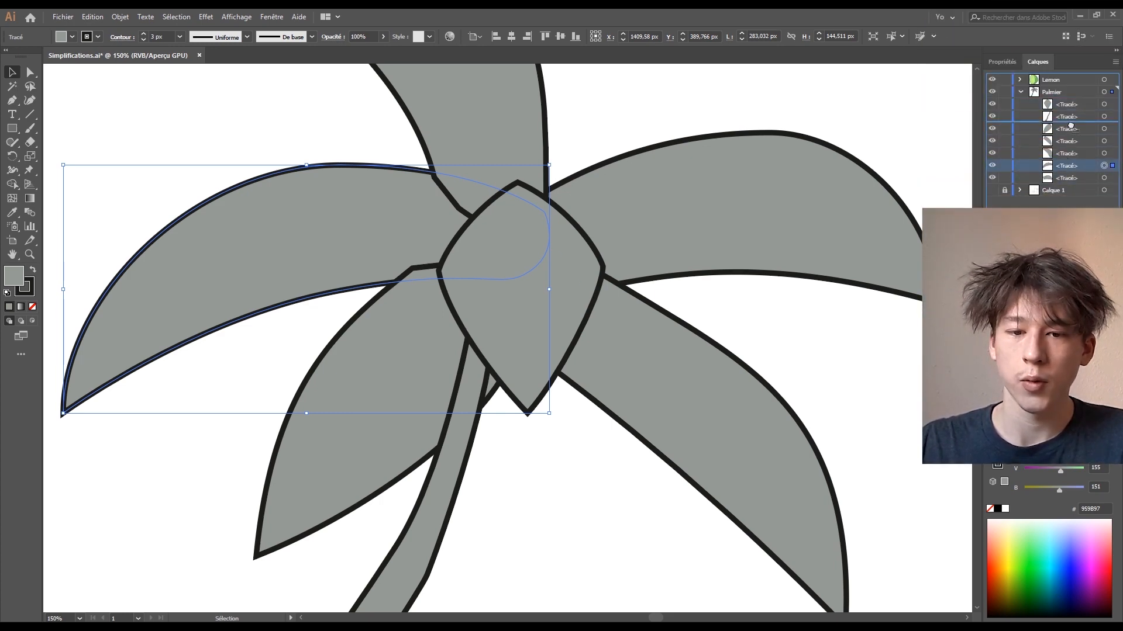
left_click_drag(1069, 122, 1069, 123)
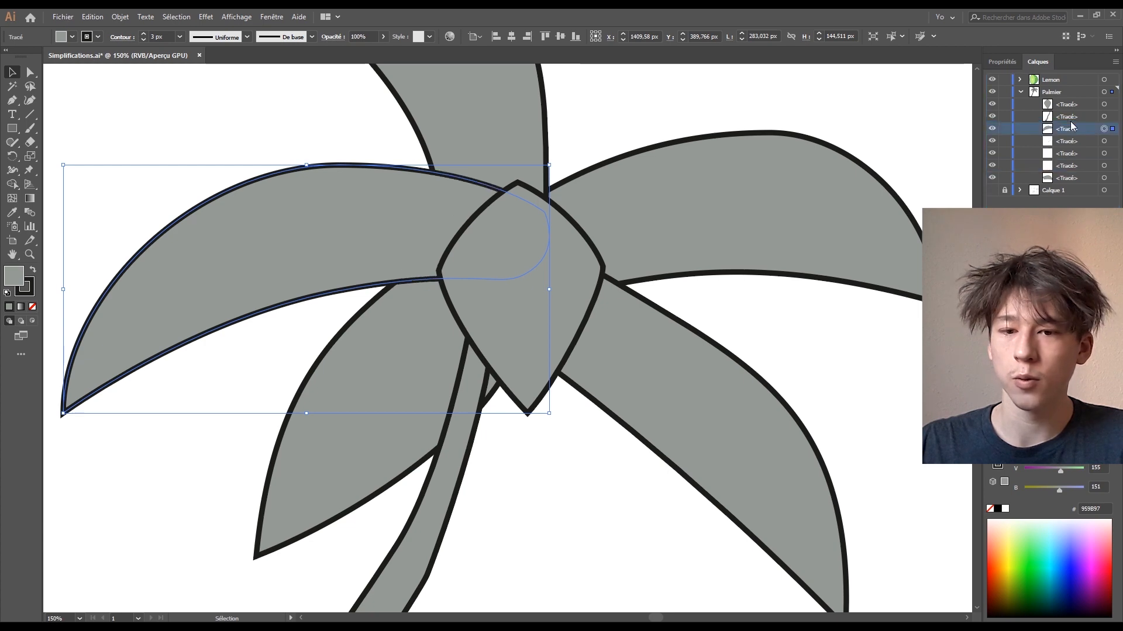
left_click(812, 334)
- Zoom out to the whole tree and lime and select the palm trunk
left_click_drag(839, 334, 850, 264)
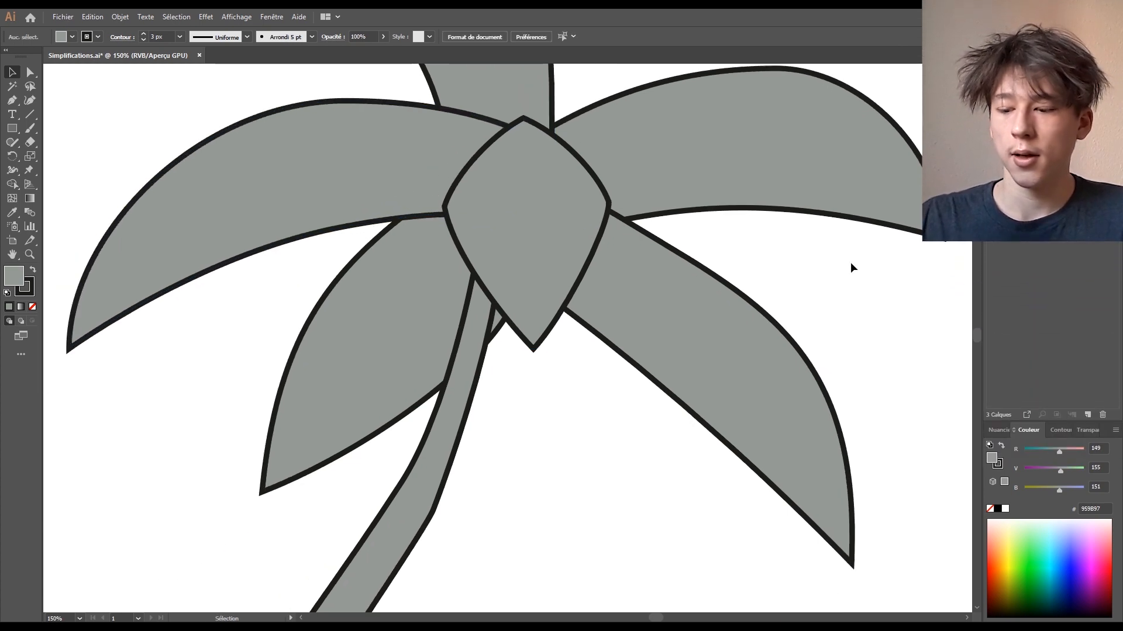
key("ctrl+minus")
key("ctrl+minus")
key("ctrl+minus")
key("ctrl+minus")
key("ctrl+plus")
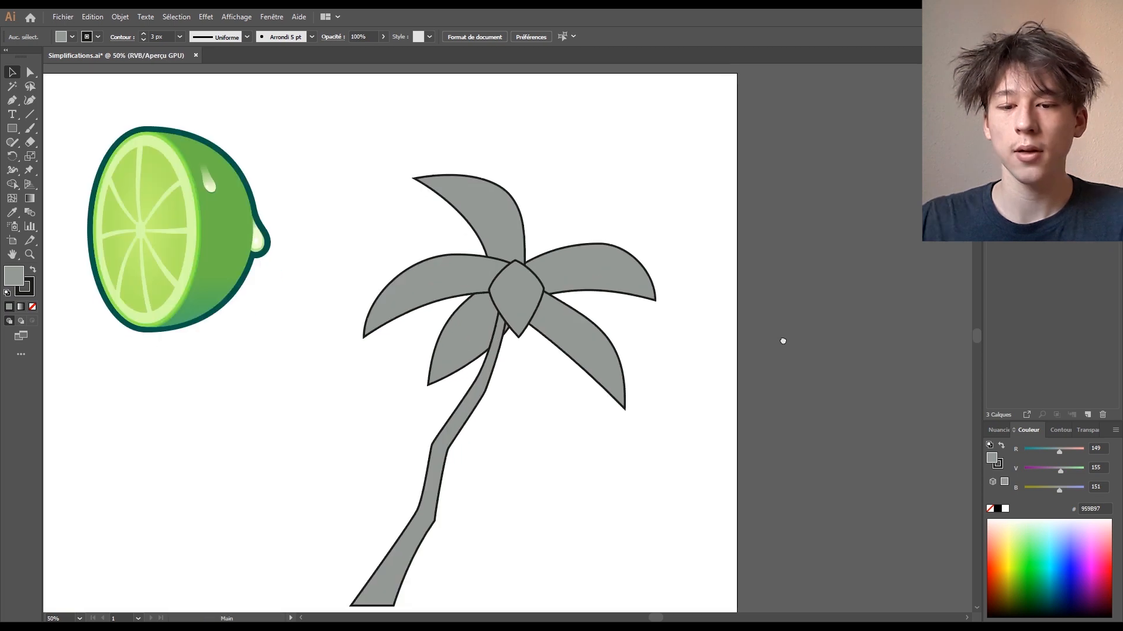
left_click(451, 469)
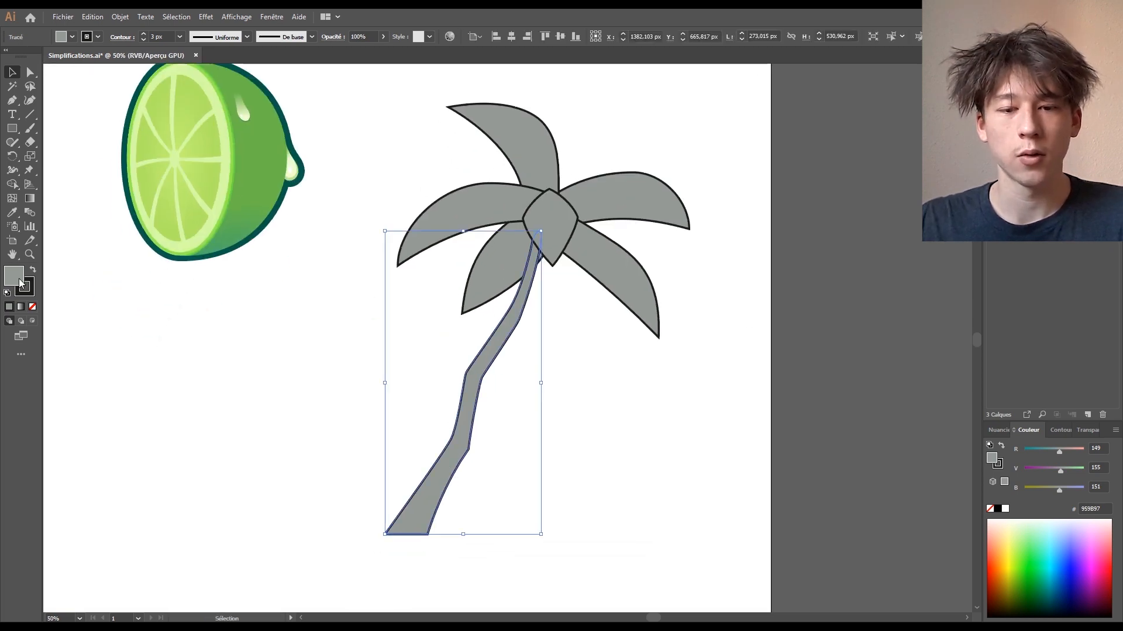
- Give the trunk a light grey fill and place a copied leaf below the right frond
left_click(1062, 241)
left_click(672, 390)
left_click_drag(709, 375, 712, 416)
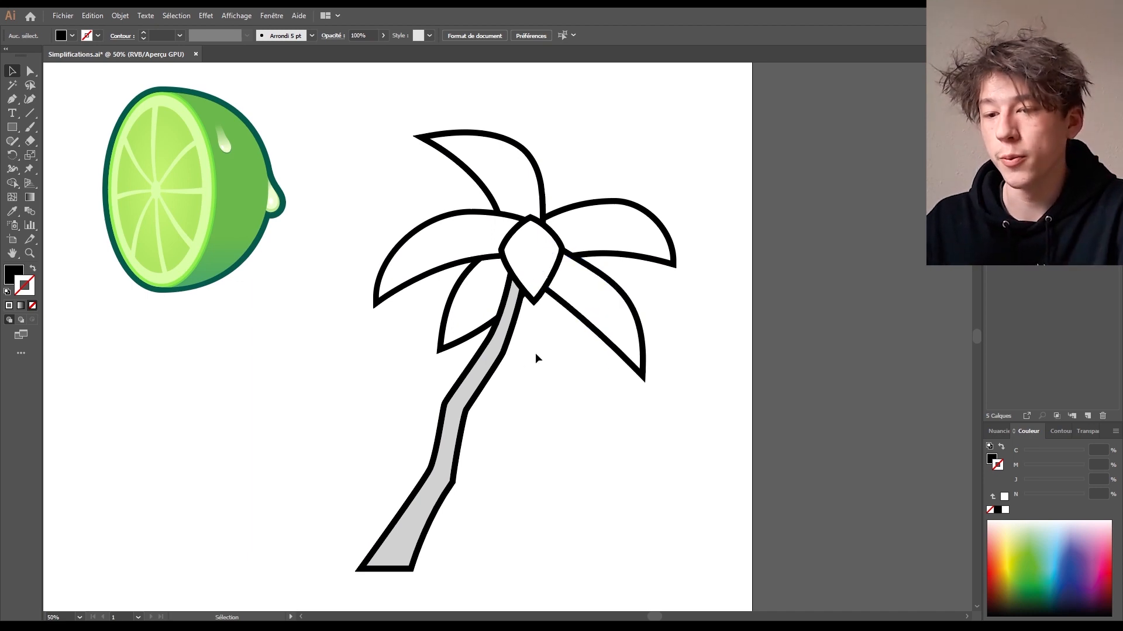
left_click_drag(611, 307, 601, 424)
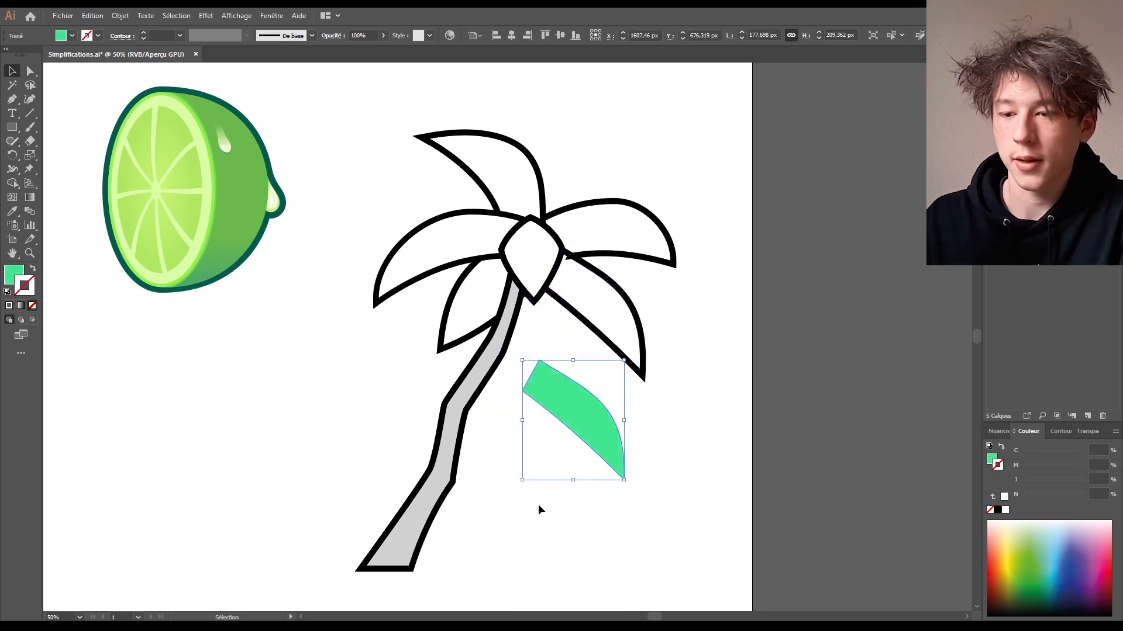
- Fill the spare leaf green with no stroke and nudge it down and right
left_click(539, 506)
left_click_drag(590, 409, 615, 439)
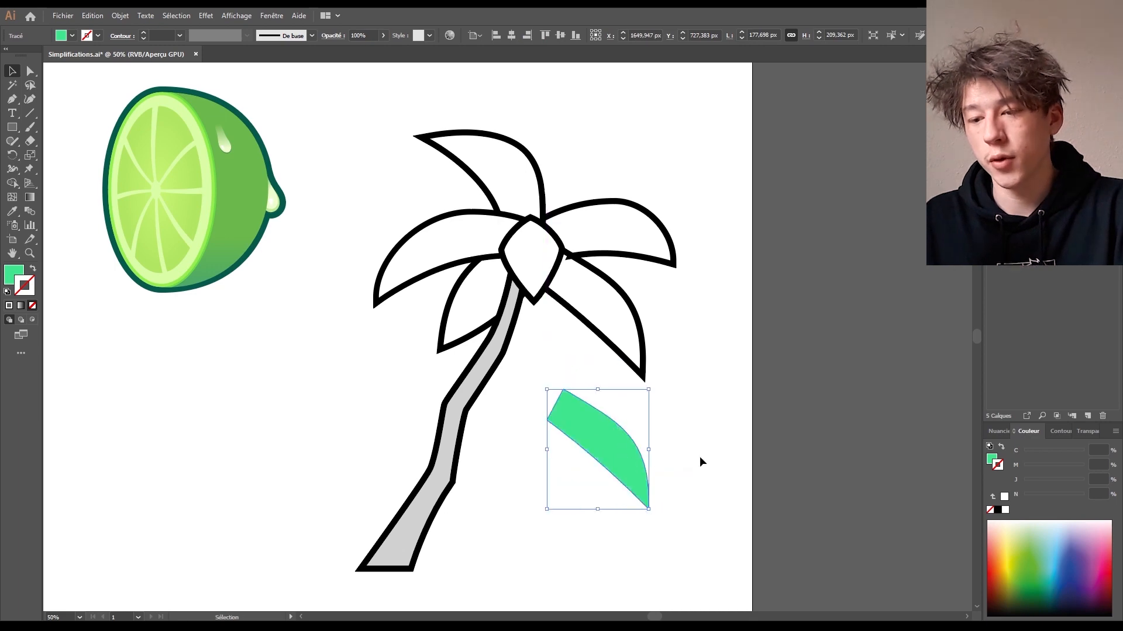
left_click(699, 457)
left_click(641, 459)
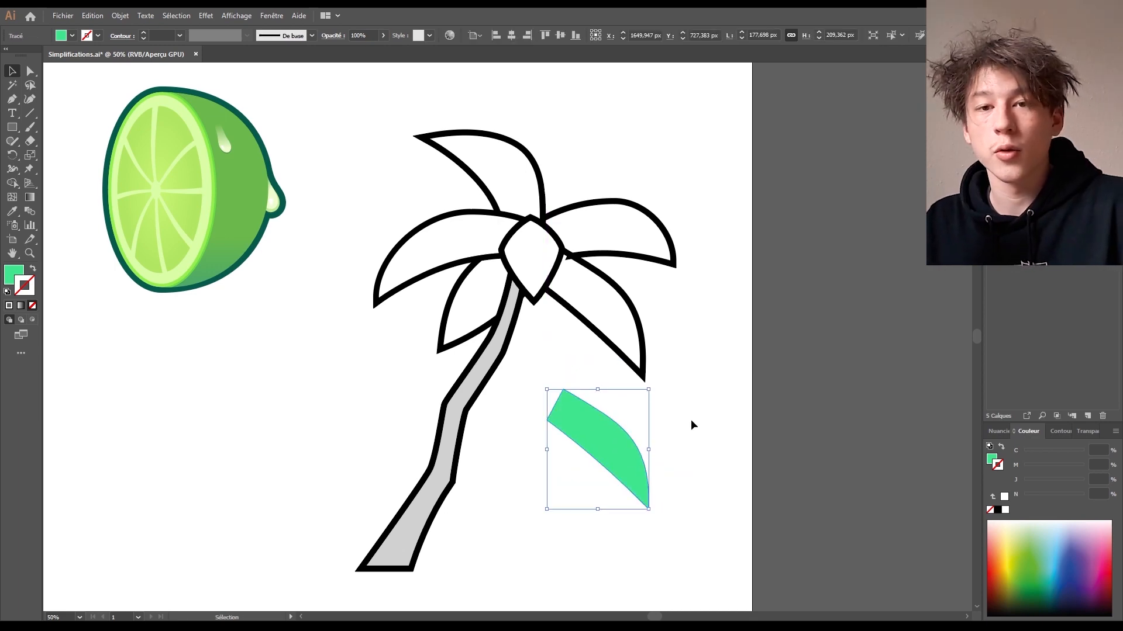
- Create a larger offset copy of the leaf with Objet > Tracé > Décalage, previewed
left_click(119, 15)
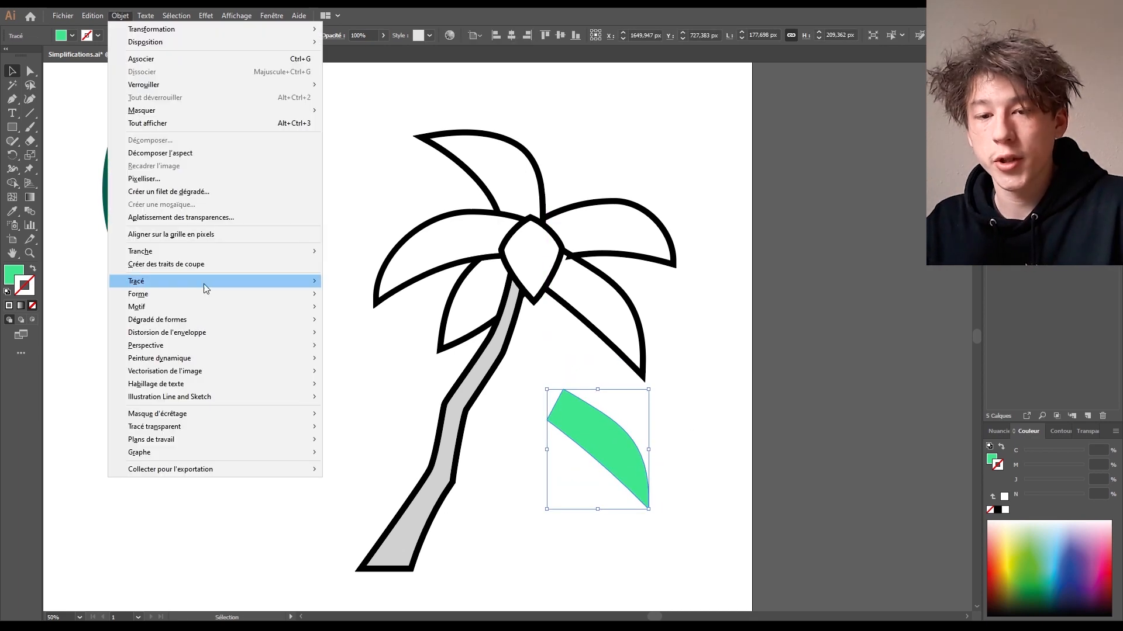
mouse_move(269, 282)
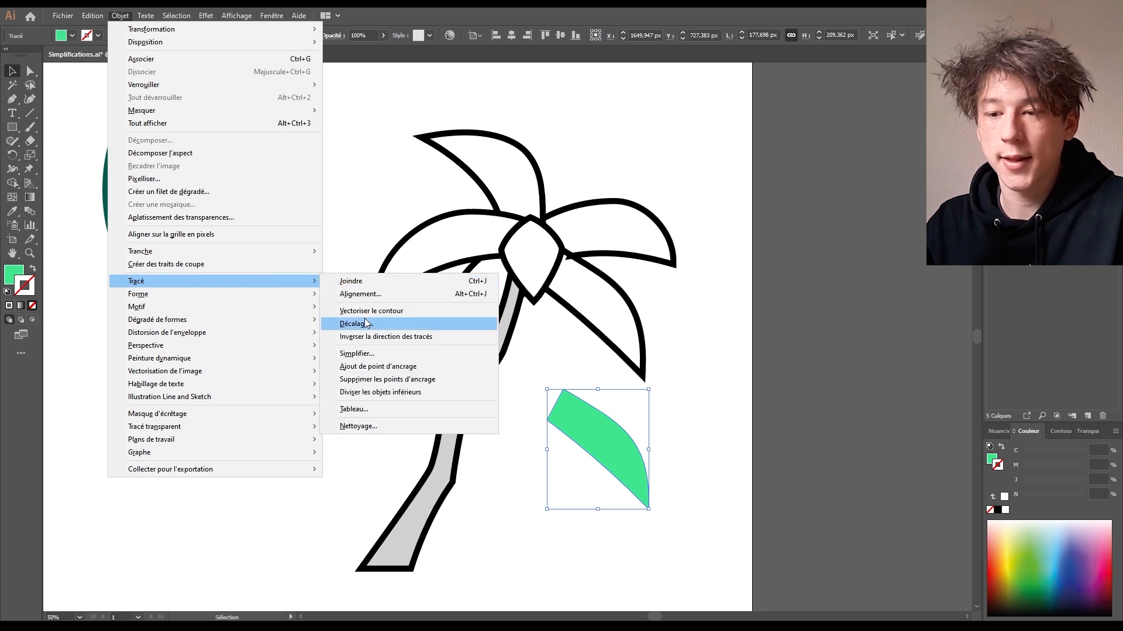
left_click(403, 321)
left_click(753, 245)
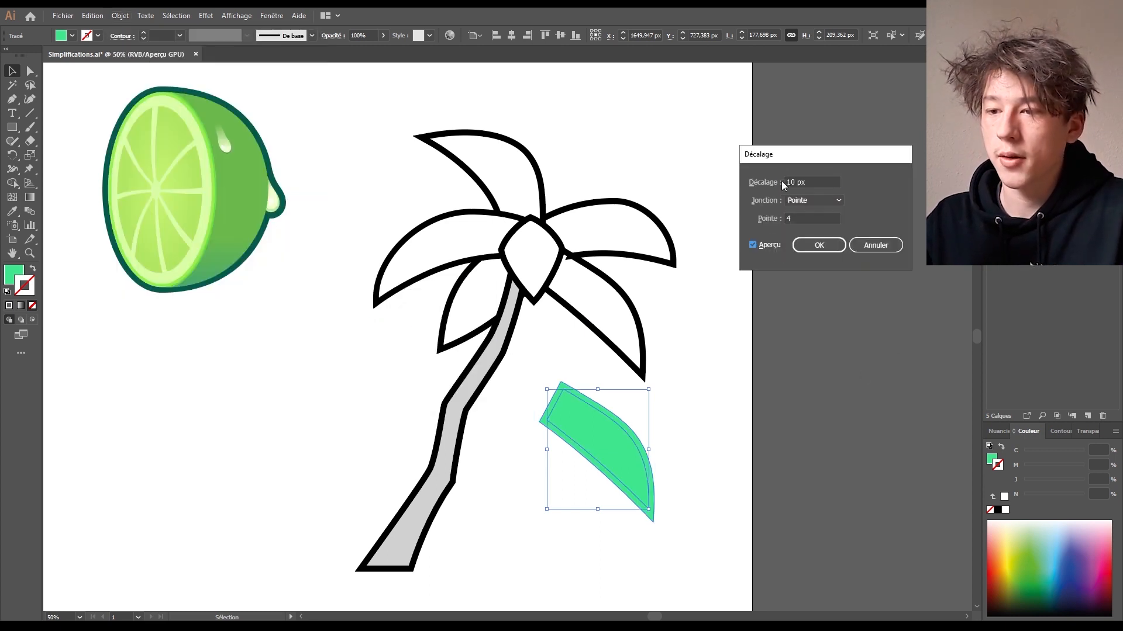
left_click(819, 244)
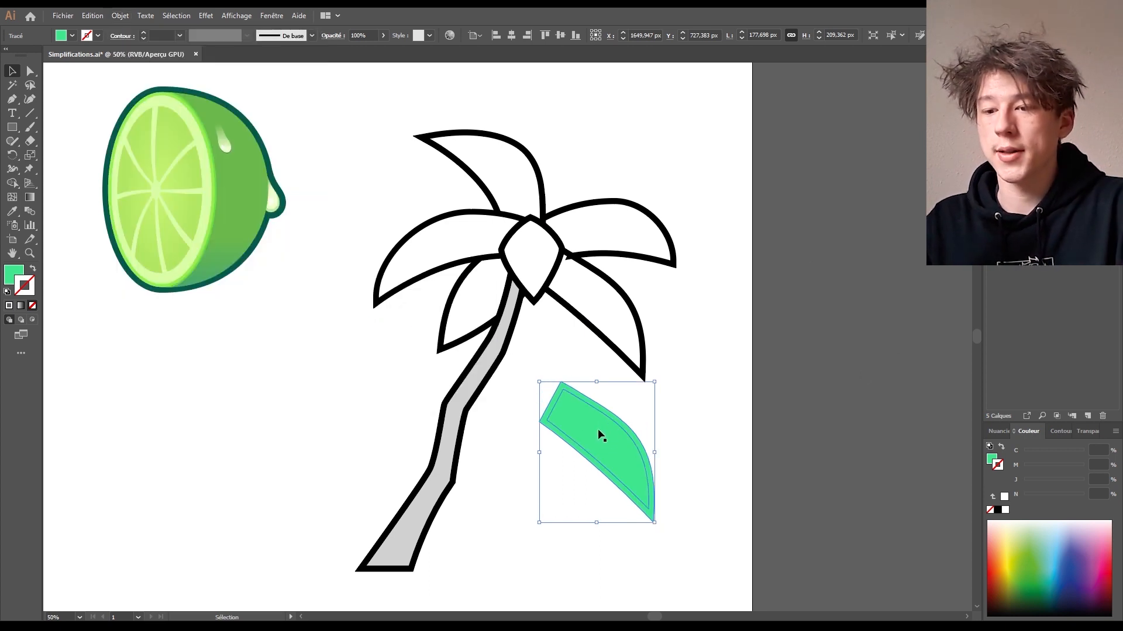
- Fill the offset copy black and slide the green leaf off it to the right
double_click(15, 274)
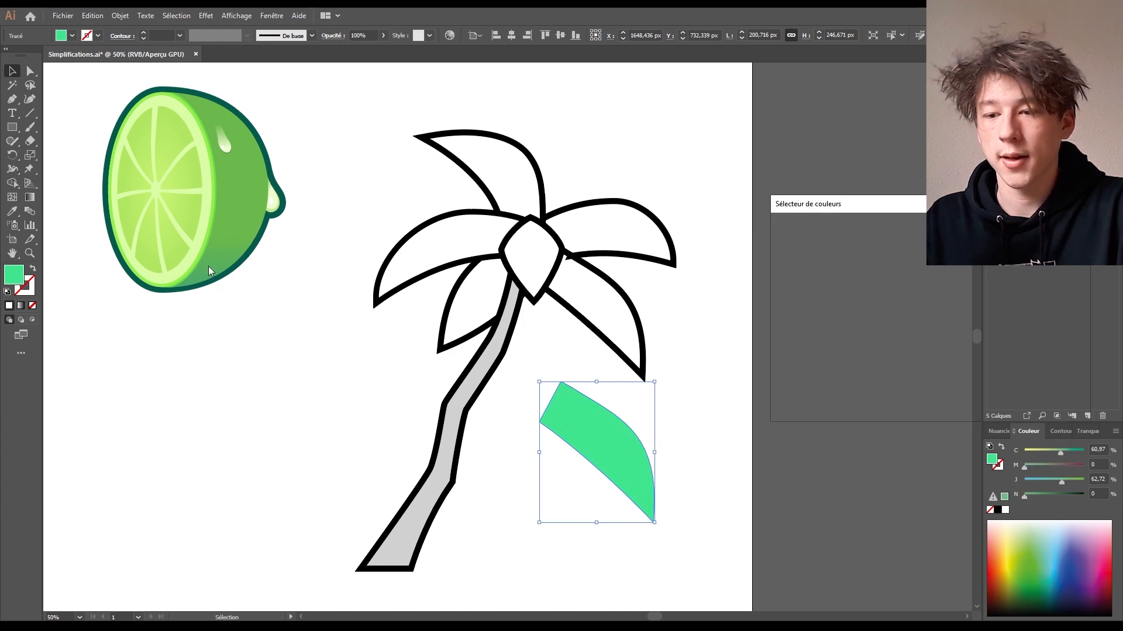
left_click_drag(860, 349, 760, 388)
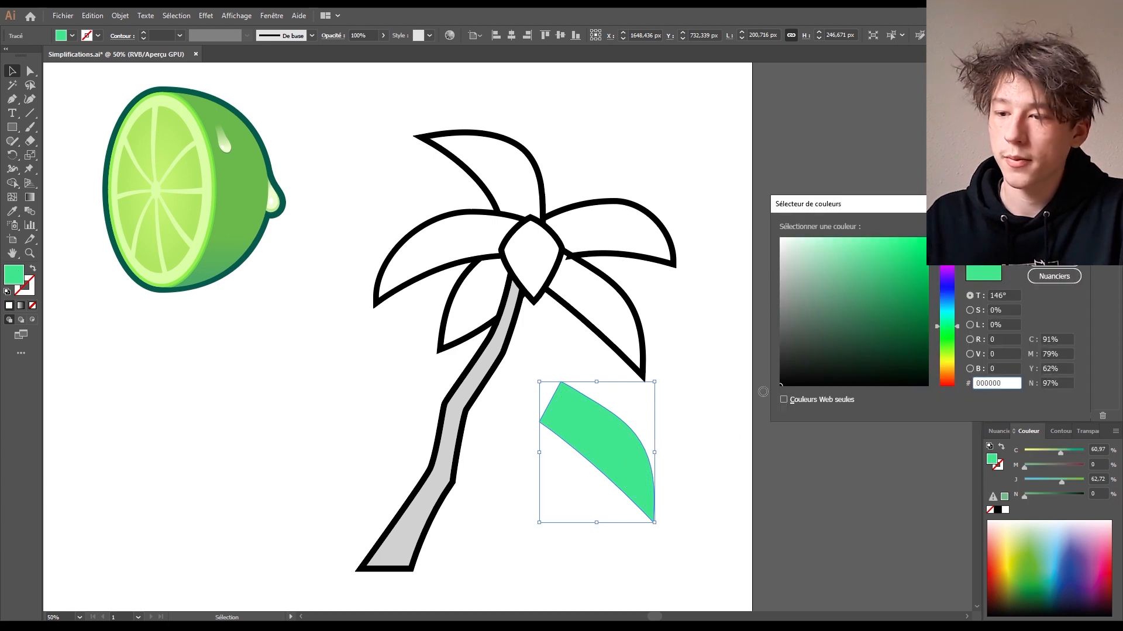
key("Return")
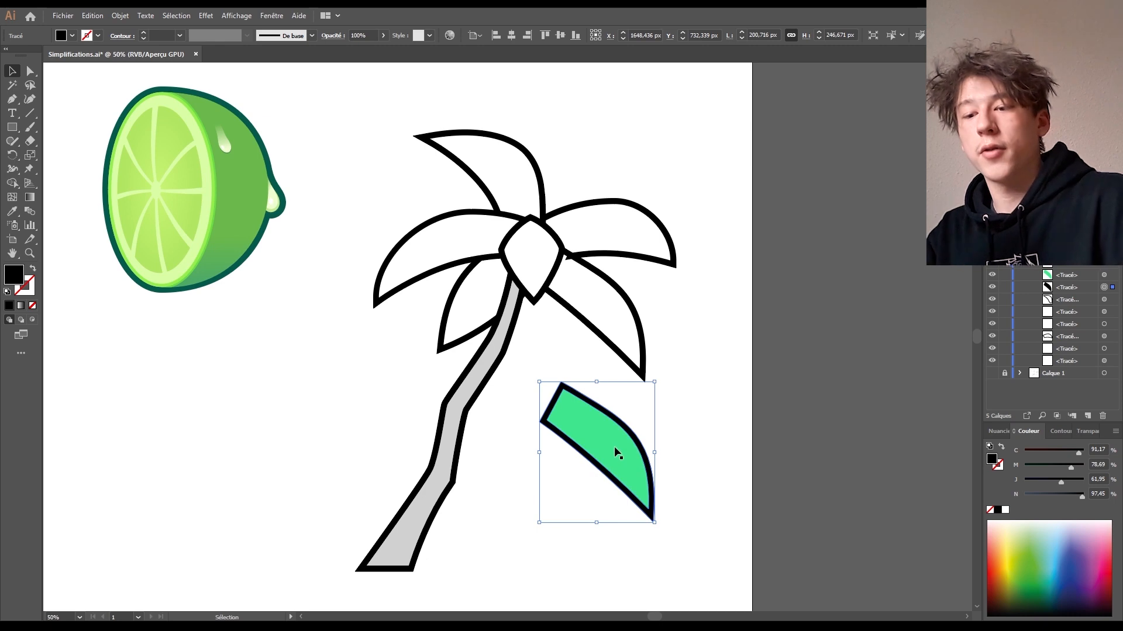
left_click(687, 440)
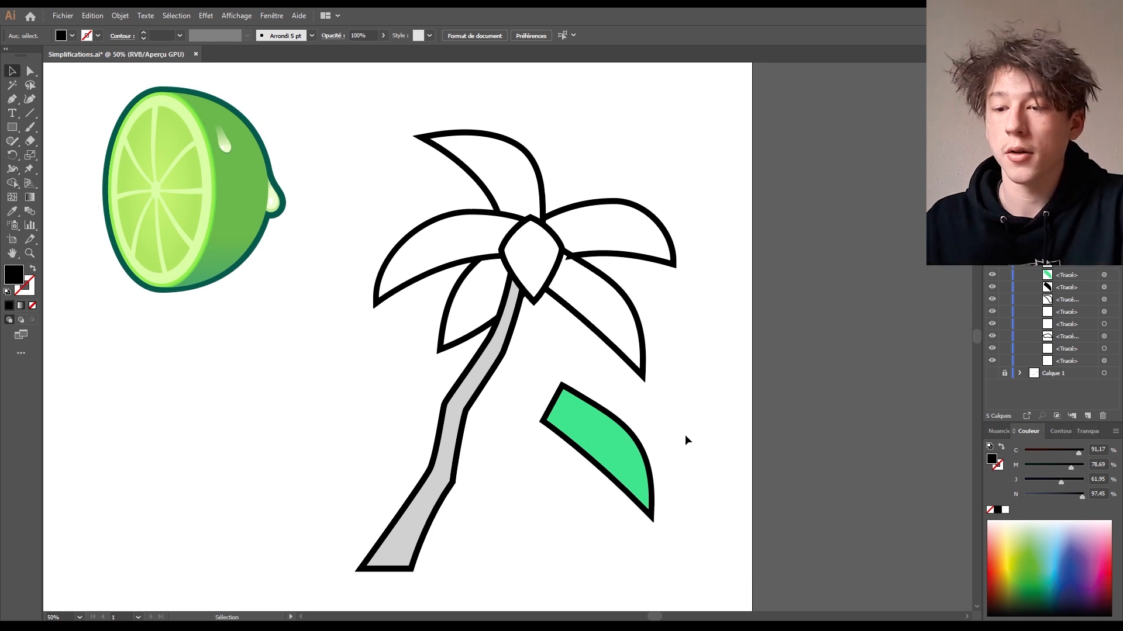
left_click_drag(585, 435, 674, 427)
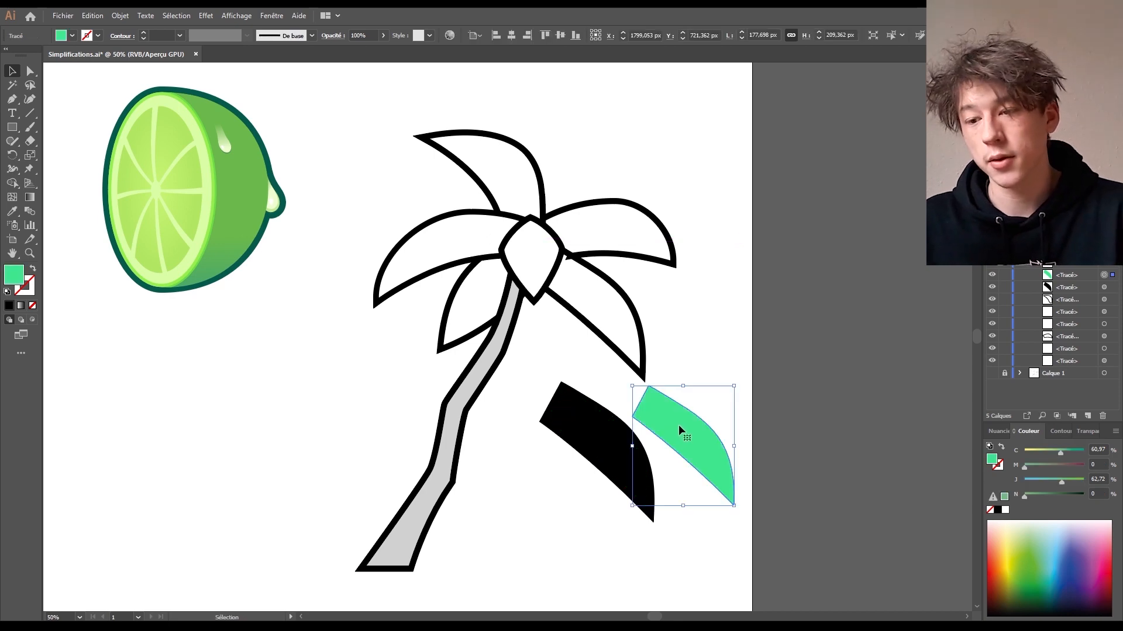
- Give the green leaf a black 10 px outline
left_click(27, 285)
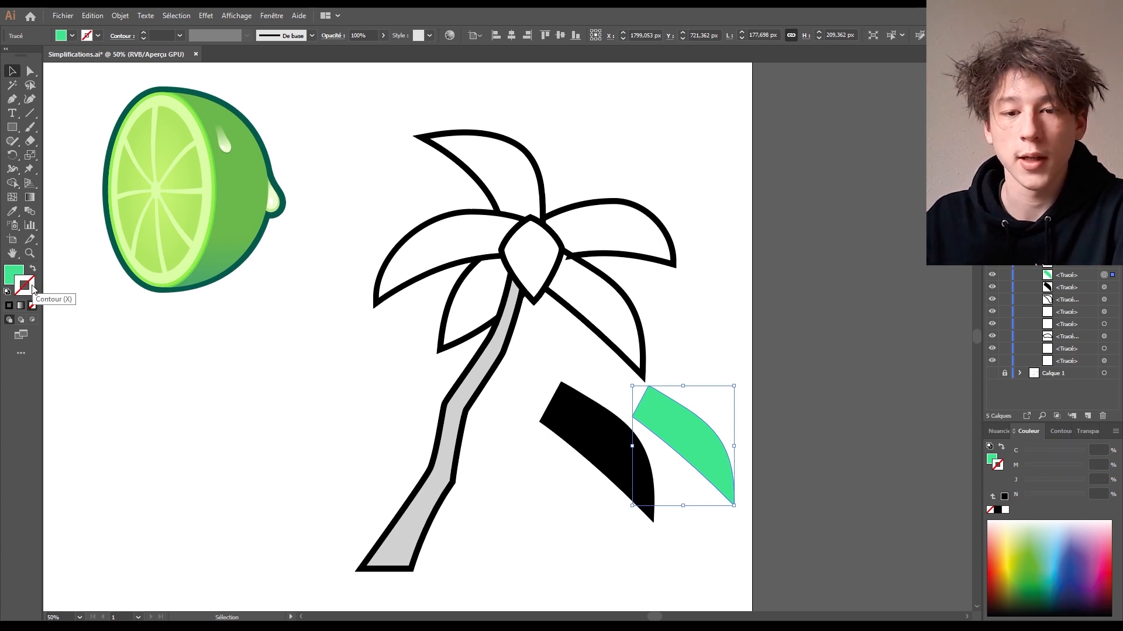
left_click(995, 511)
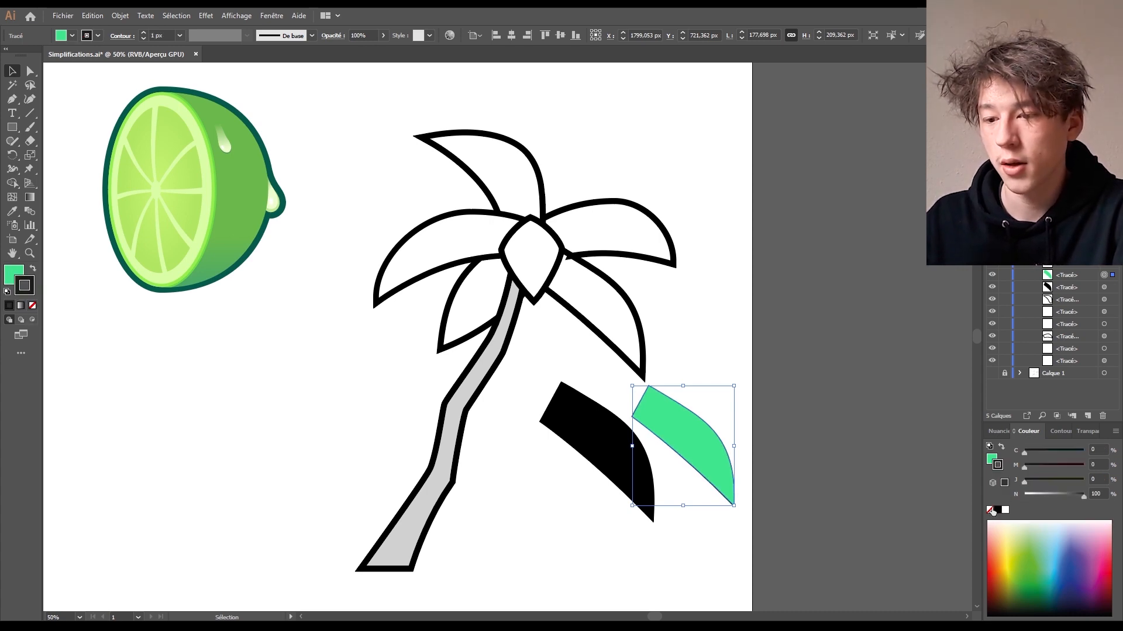
left_click(144, 33)
left_click(144, 33)
left_click_drag(159, 35, 145, 40)
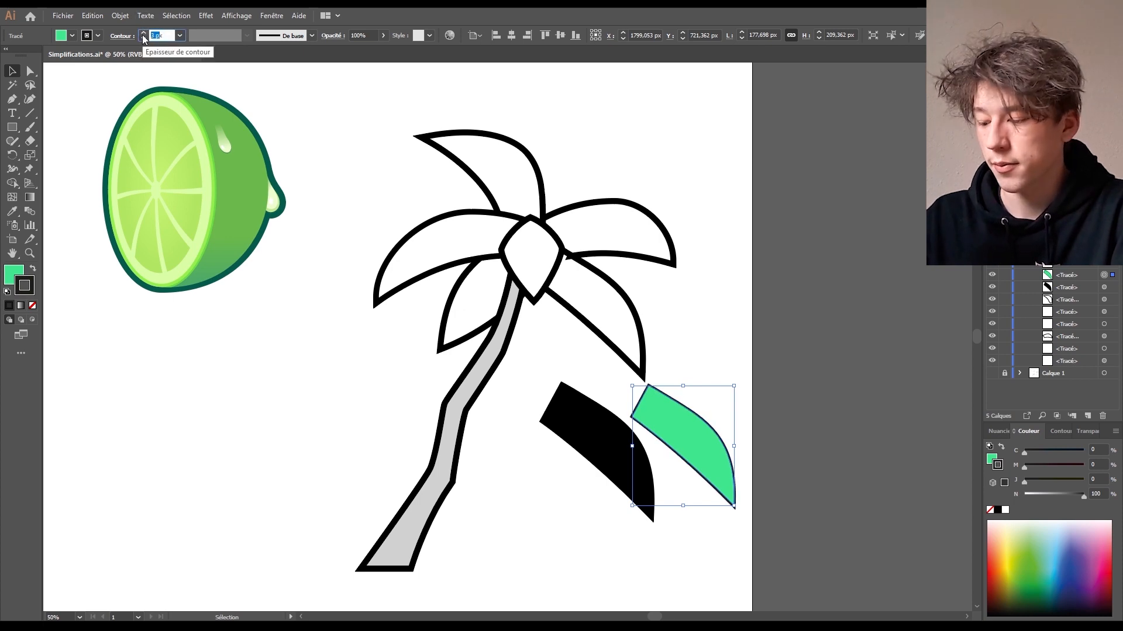
type("10")
key("Return")
- Move the green leaf down to overlap the black leaf shape and reselect it
left_click(610, 585)
left_click_drag(710, 459, 681, 384)
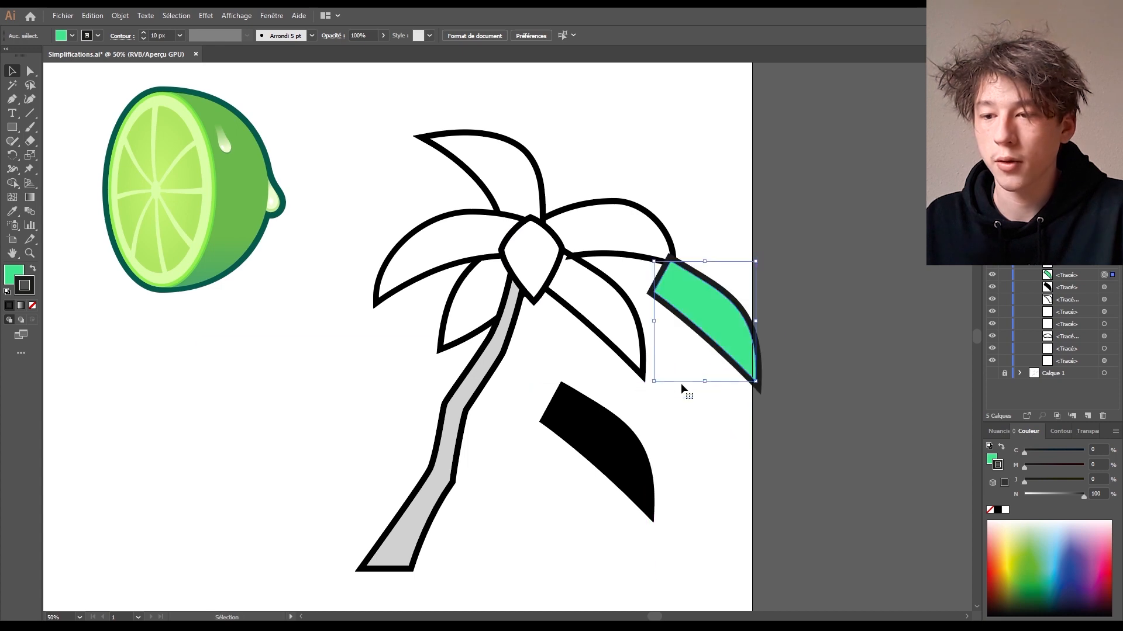
left_click_drag(704, 290, 681, 426)
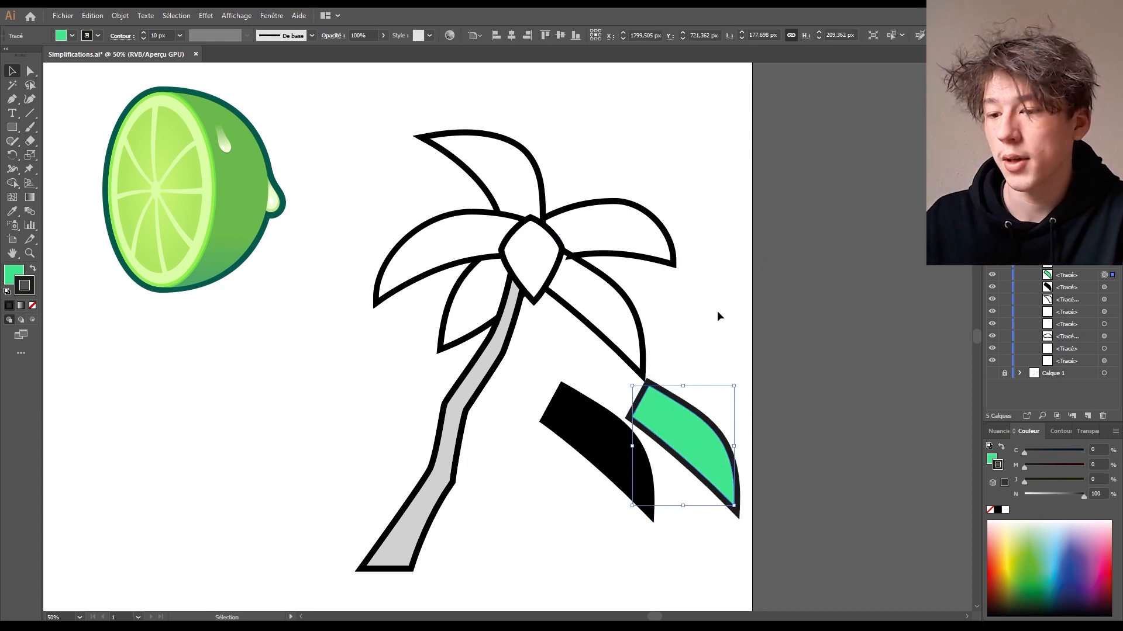
left_click(685, 332)
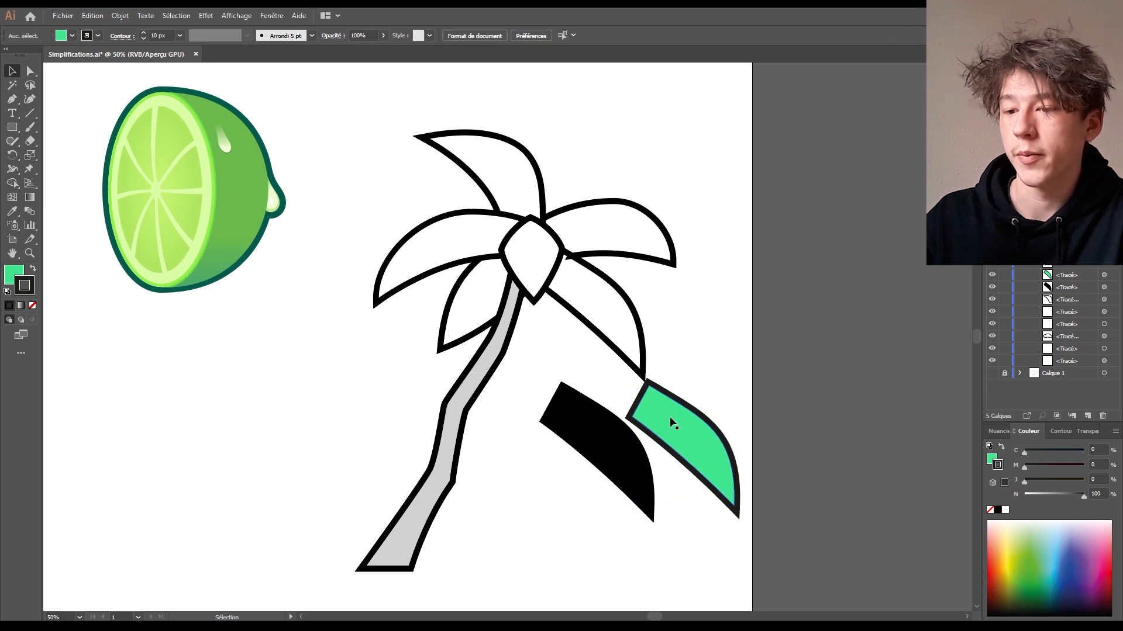
left_click(684, 415)
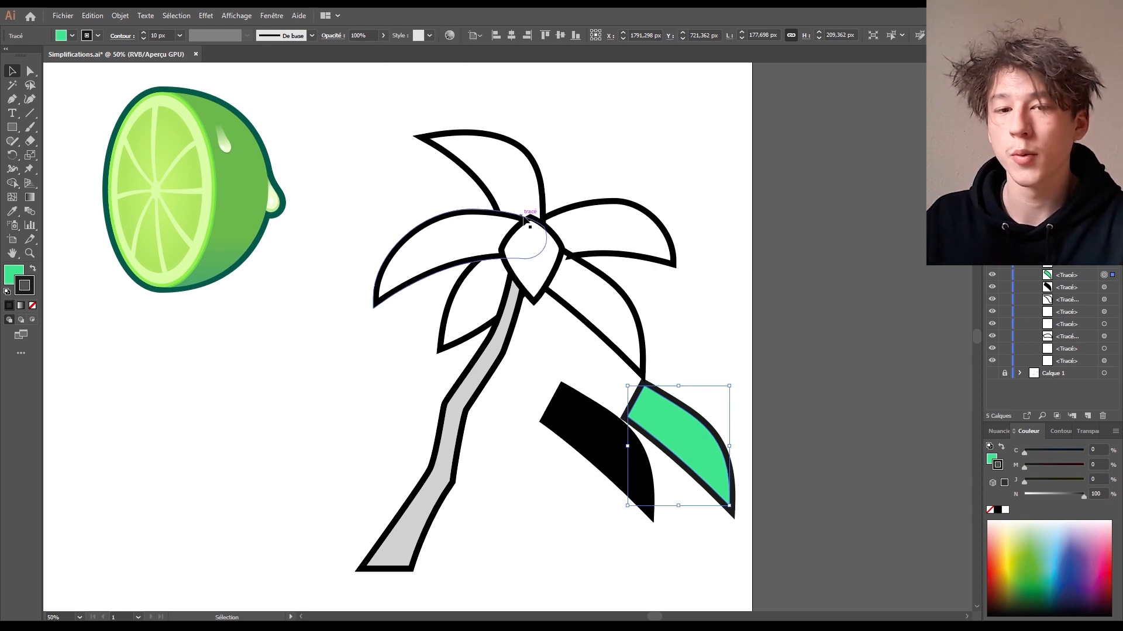
left_click(10, 283)
double_click(11, 283)
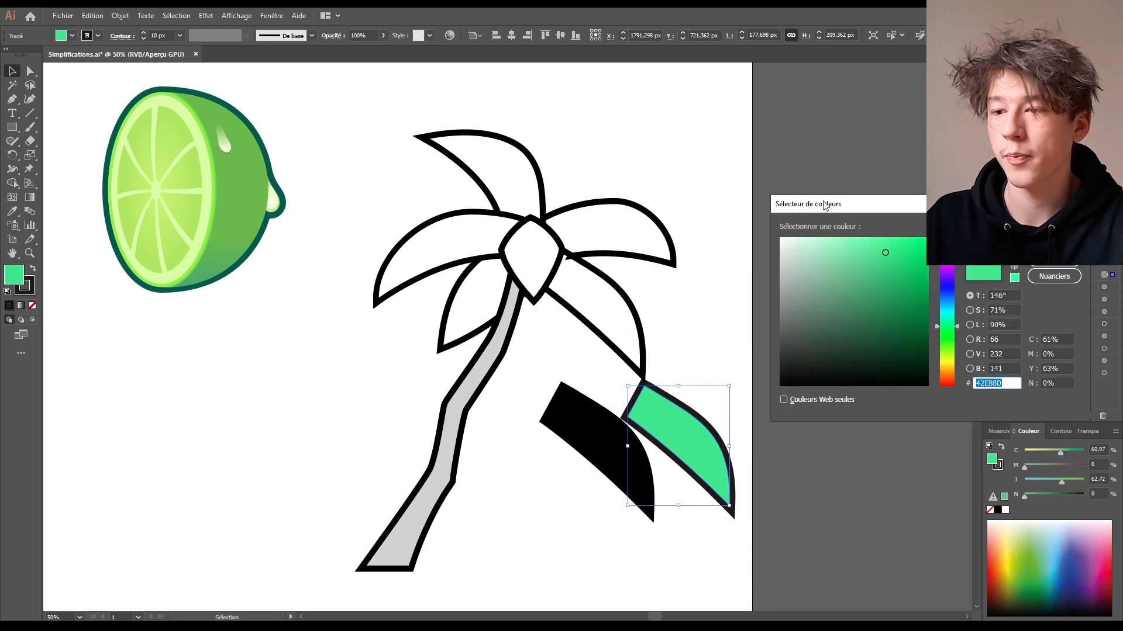
left_click_drag(891, 203, 628, 117)
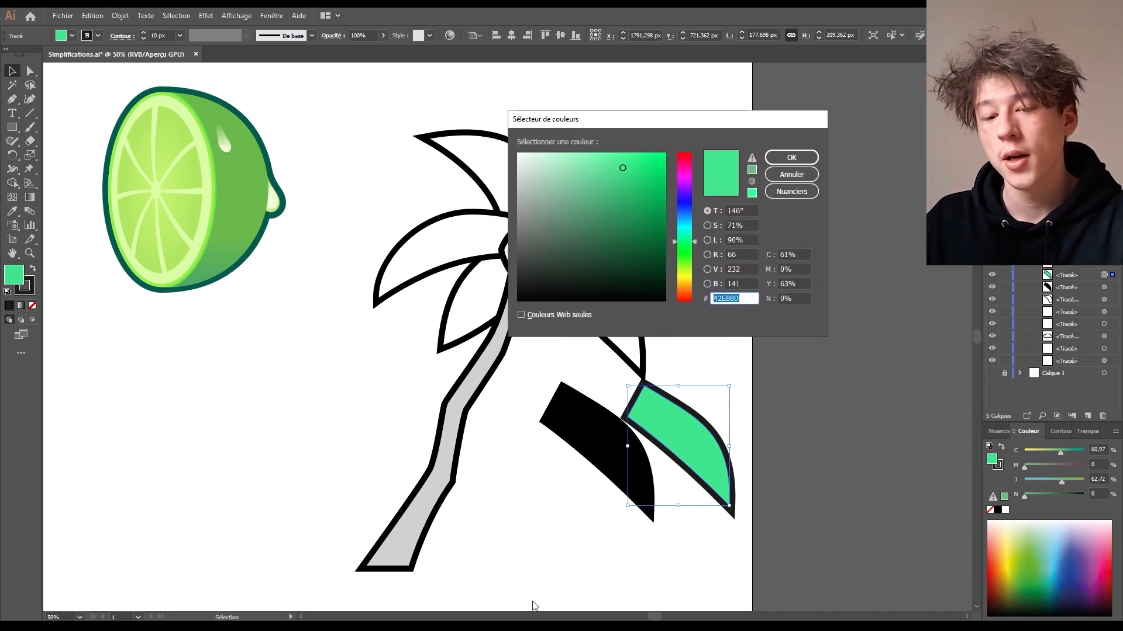
mouse_move(205, 627)
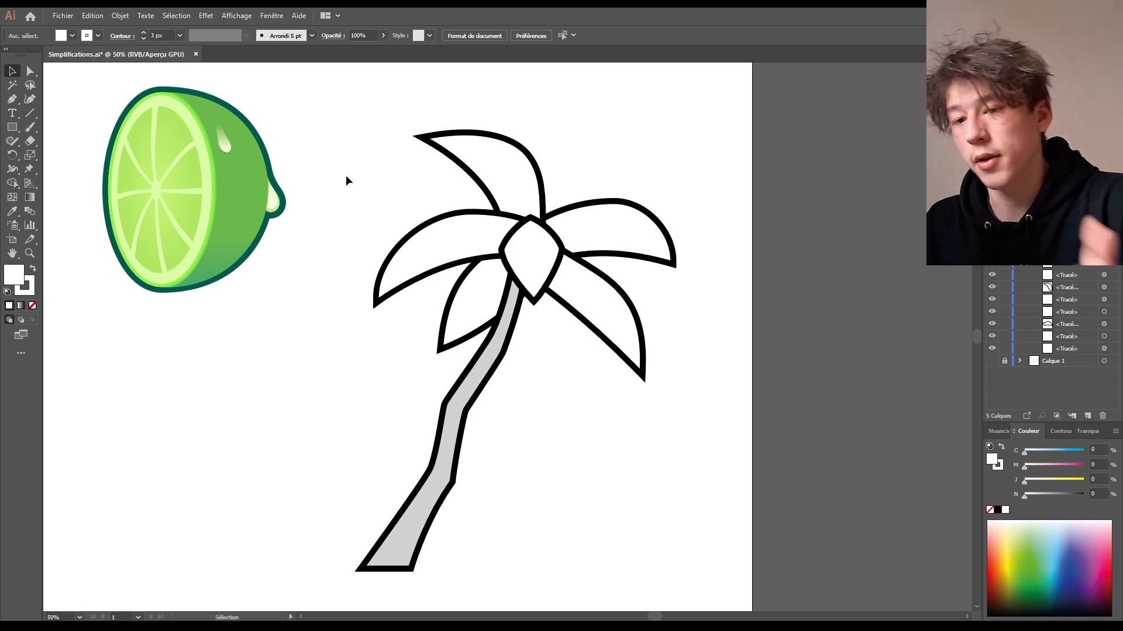
- Try blue and purple-blue fills on the lower-right and upper-right leaves
mouse_move(321, 107)
left_mouse_down()
mouse_move(619, 609)
mouse_move(368, 159)
left_mouse_up()
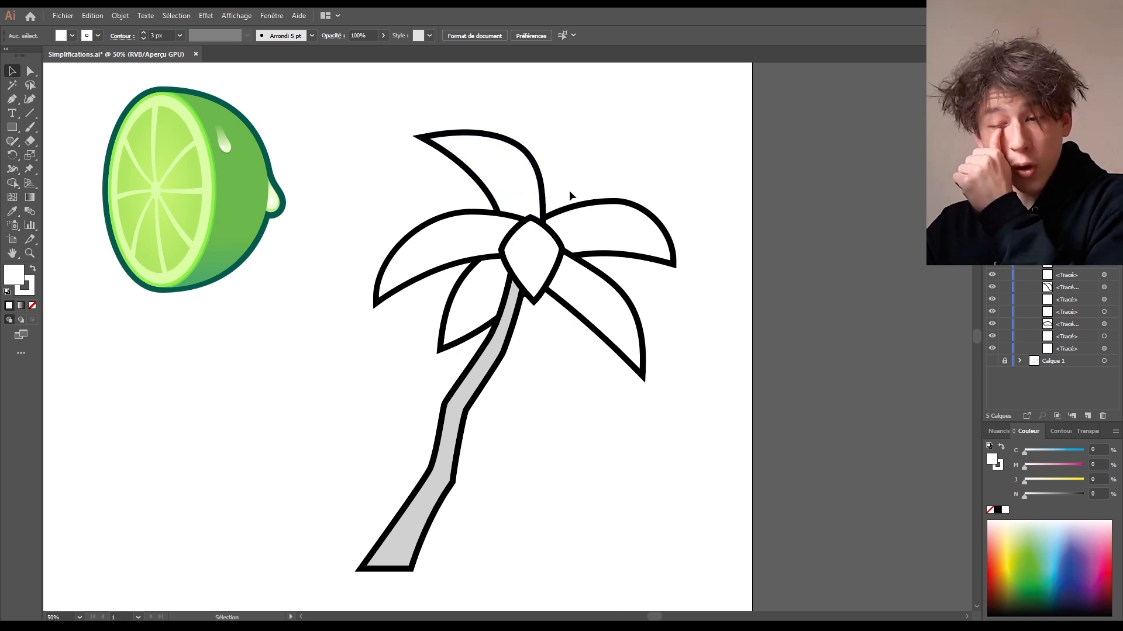
left_click(586, 291)
left_click_drag(1056, 542, 1060, 573)
left_click(614, 214)
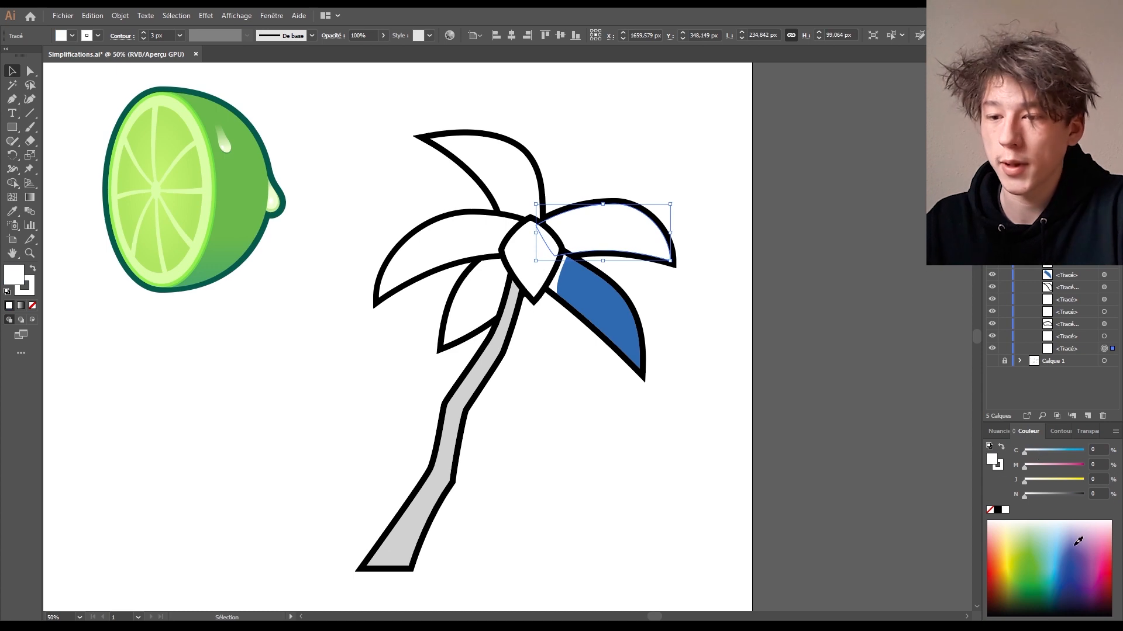
left_click(1078, 542)
- Undo the trial colours, select the whole palm and open Recolor Artwork
key("ctrl+z")
key("ctrl+z")
key("ctrl+z")
key("ctrl+z")
key("ctrl+z")
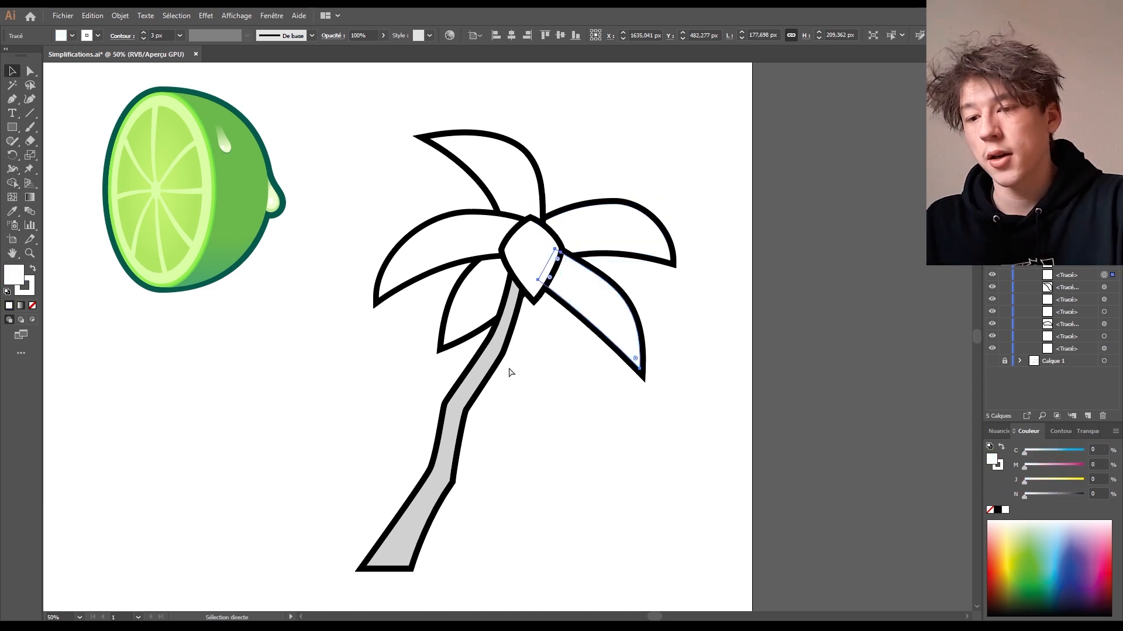
left_click_drag(338, 98, 692, 570)
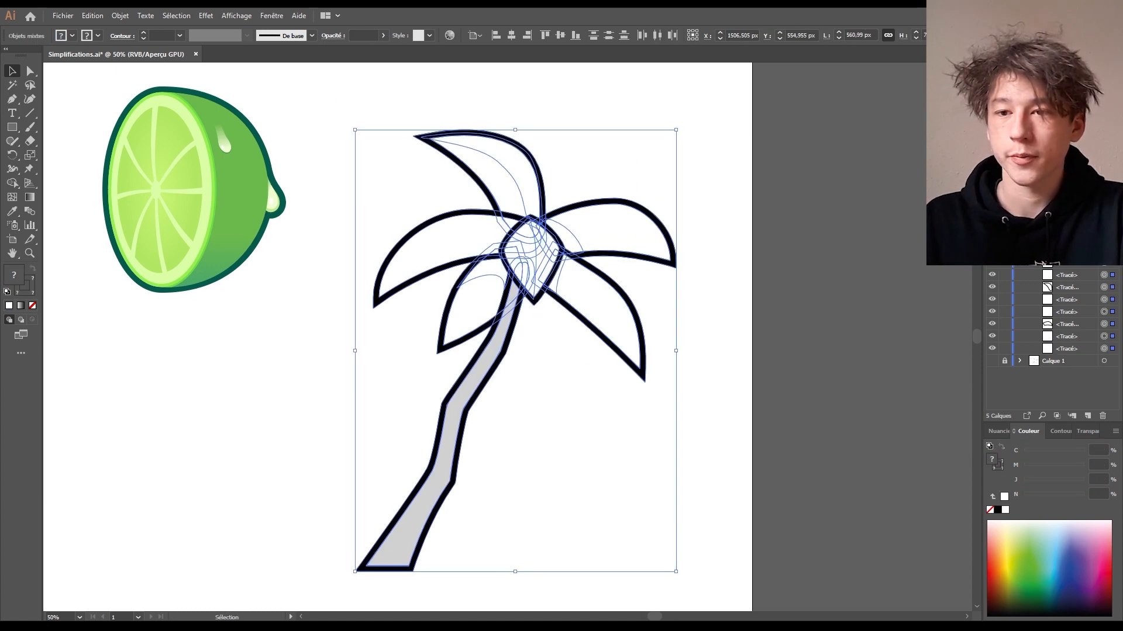
left_click(450, 36)
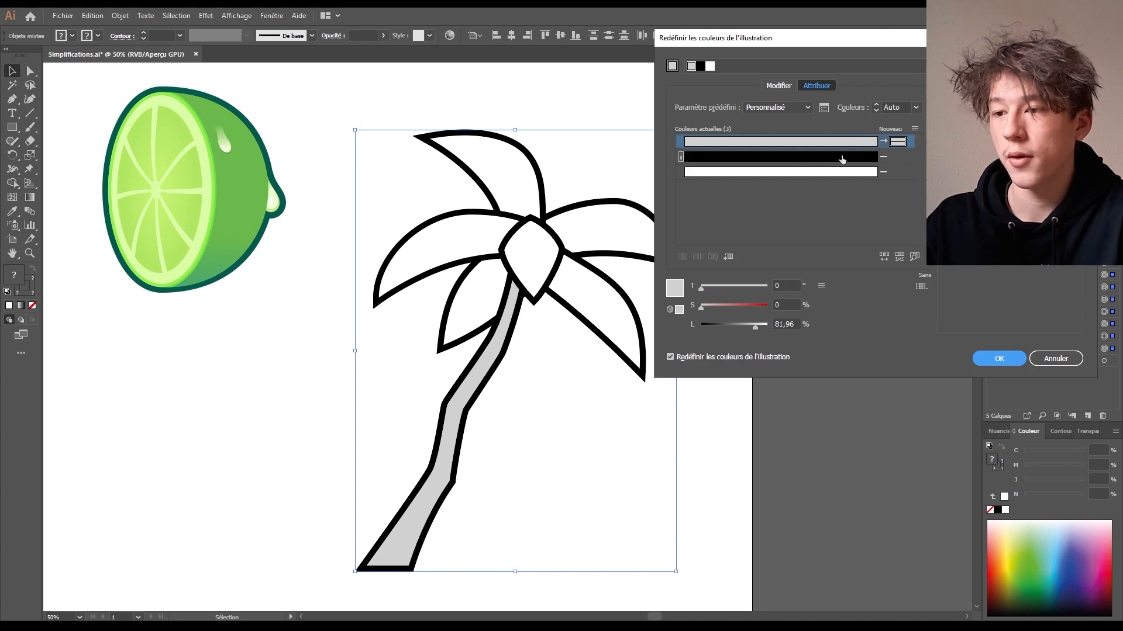
- Add two colours to the group and lighten the black outlines to dark grey
left_click(897, 158)
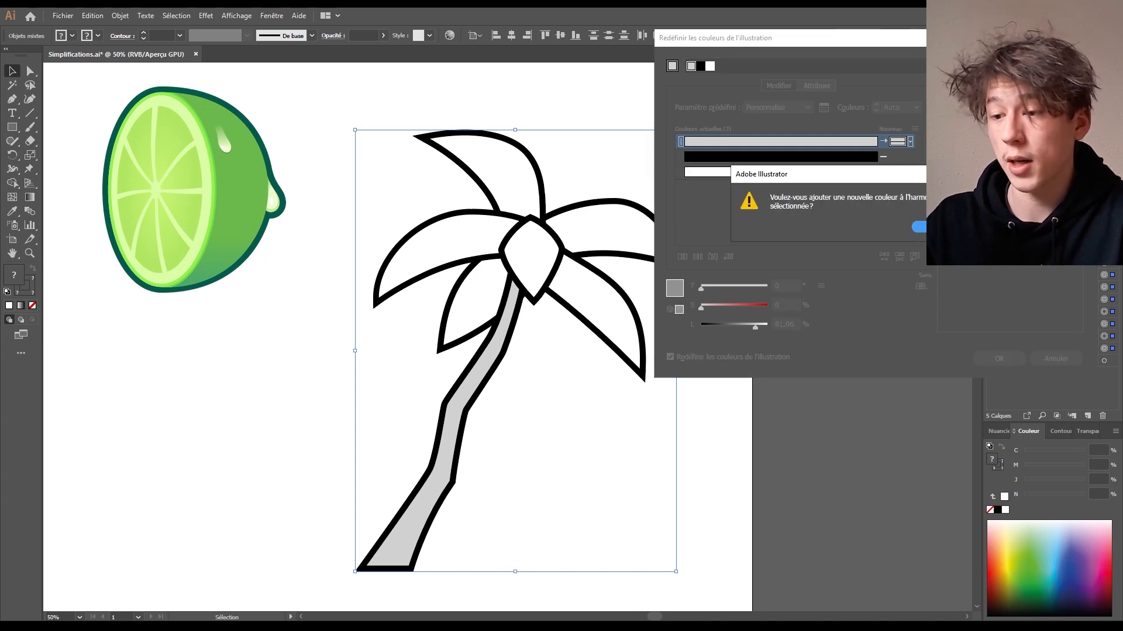
left_click(936, 227)
left_click(895, 159)
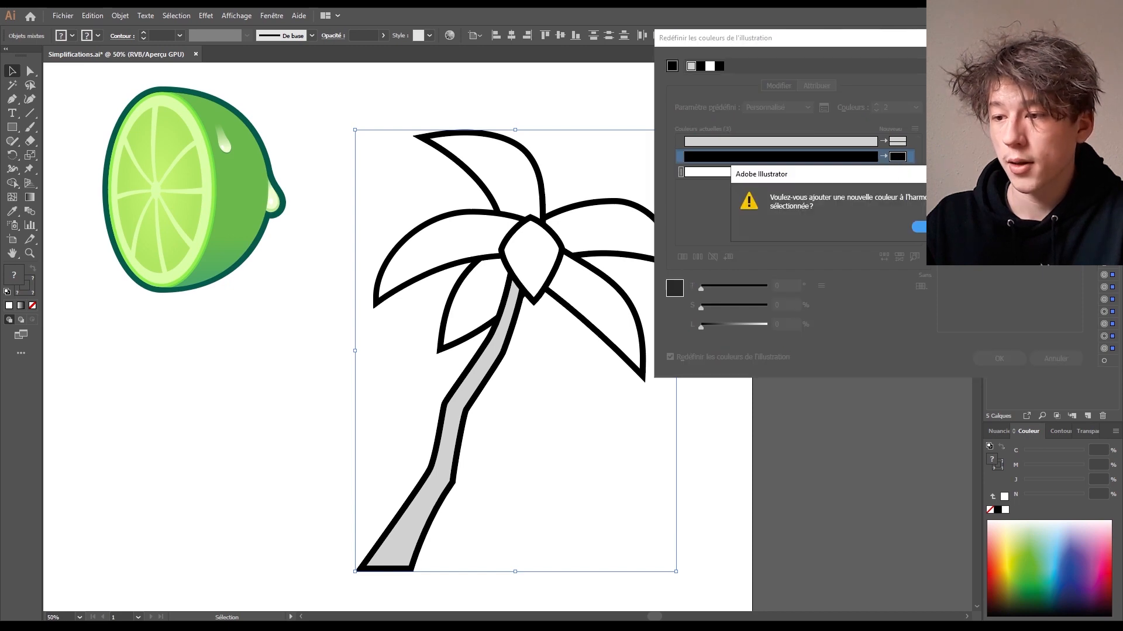
left_click(935, 227)
left_click(897, 170)
left_click(895, 157)
left_click(747, 307)
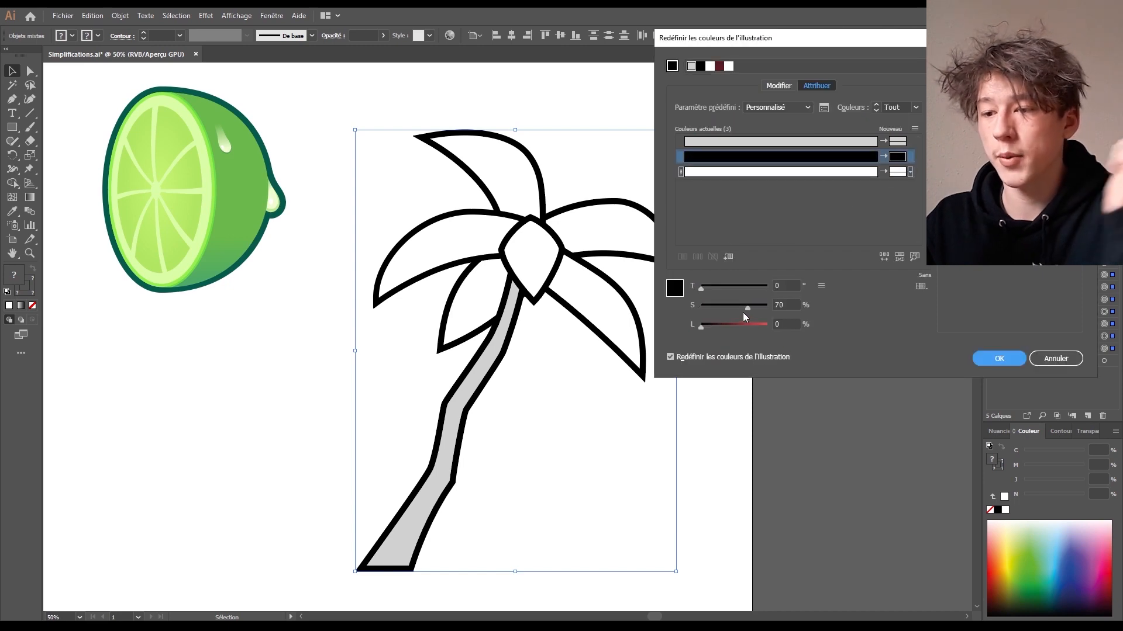
left_click_drag(740, 310, 714, 328)
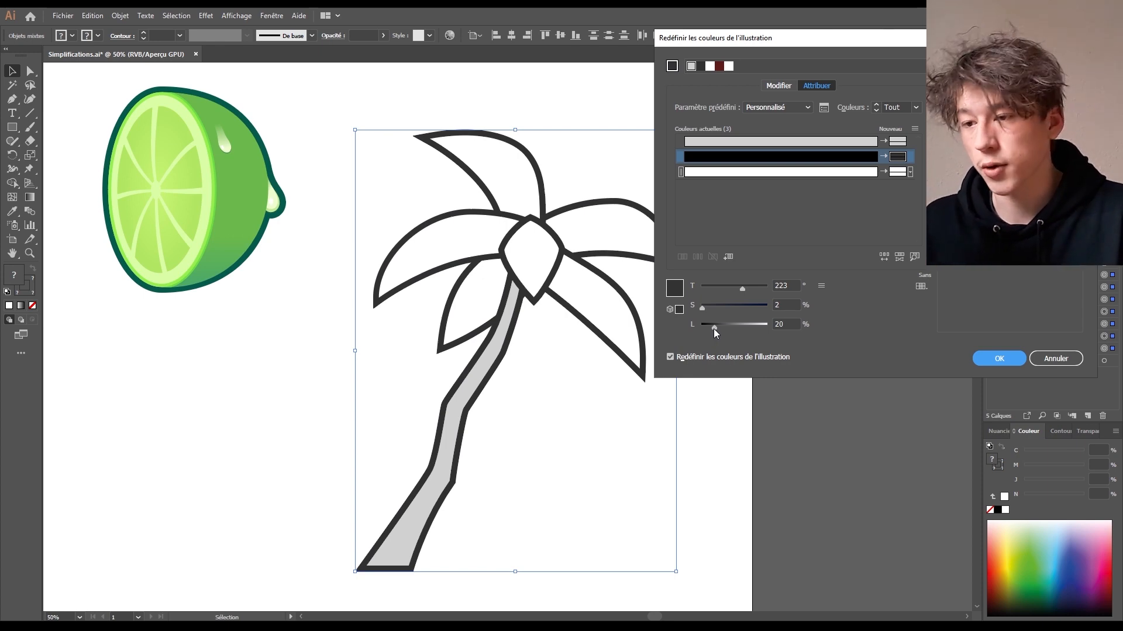
- Tint the leaves green and the trunk golden brown, then apply the recolouring
left_click(781, 172)
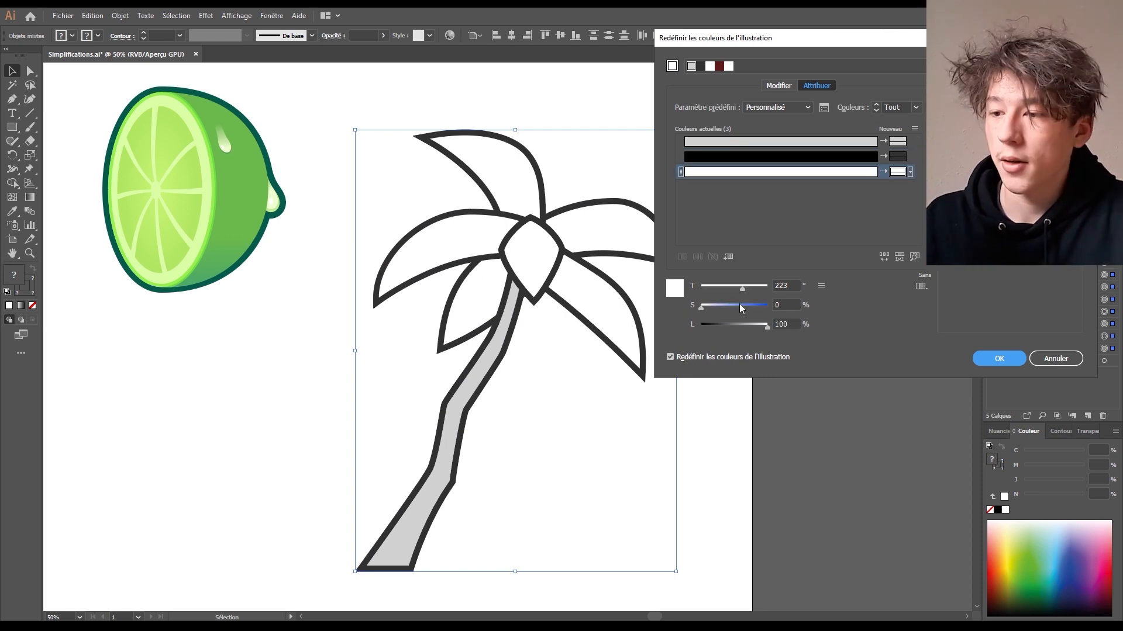
mouse_move(739, 304)
left_mouse_down()
mouse_move(751, 305)
mouse_move(725, 290)
left_mouse_up()
left_click_drag(767, 327, 760, 328)
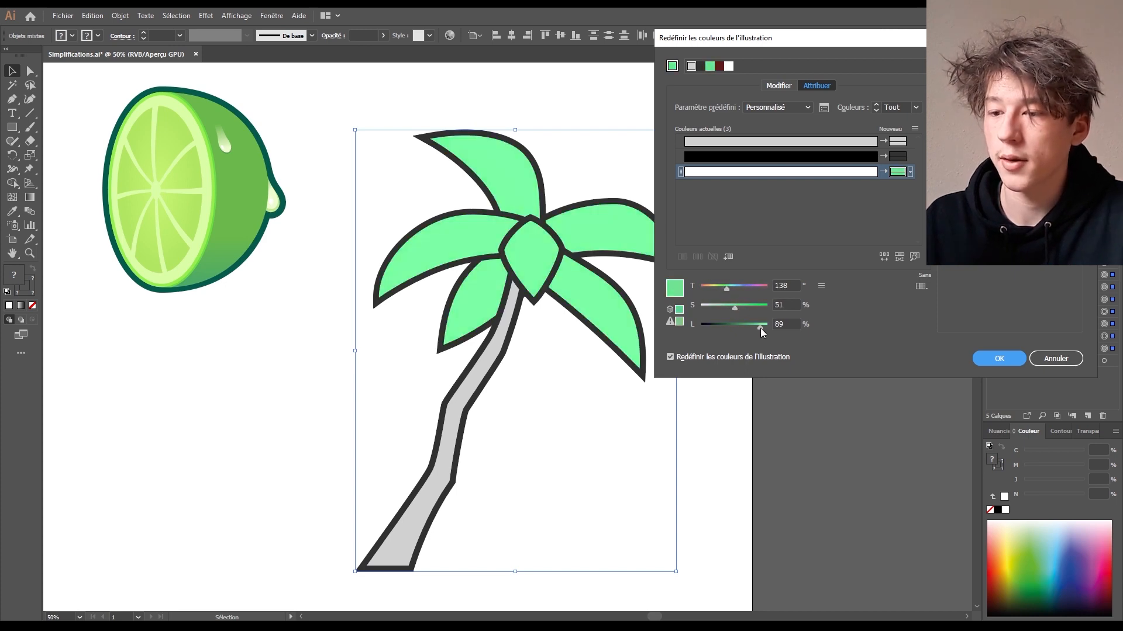
left_click(889, 142)
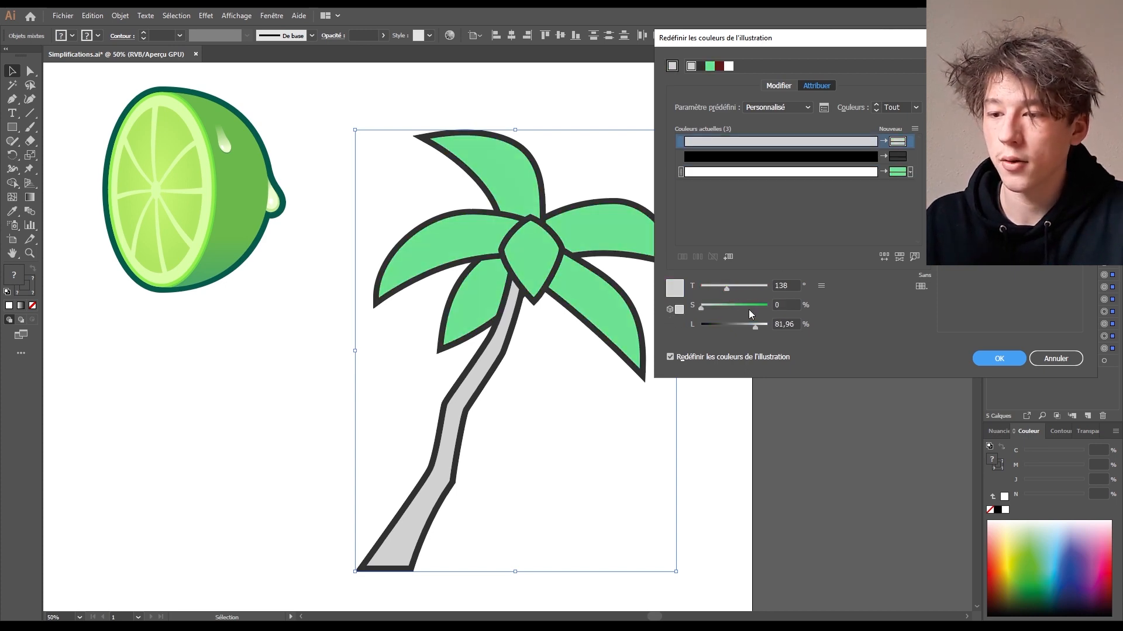
left_click(742, 305)
left_click_drag(725, 287, 706, 283)
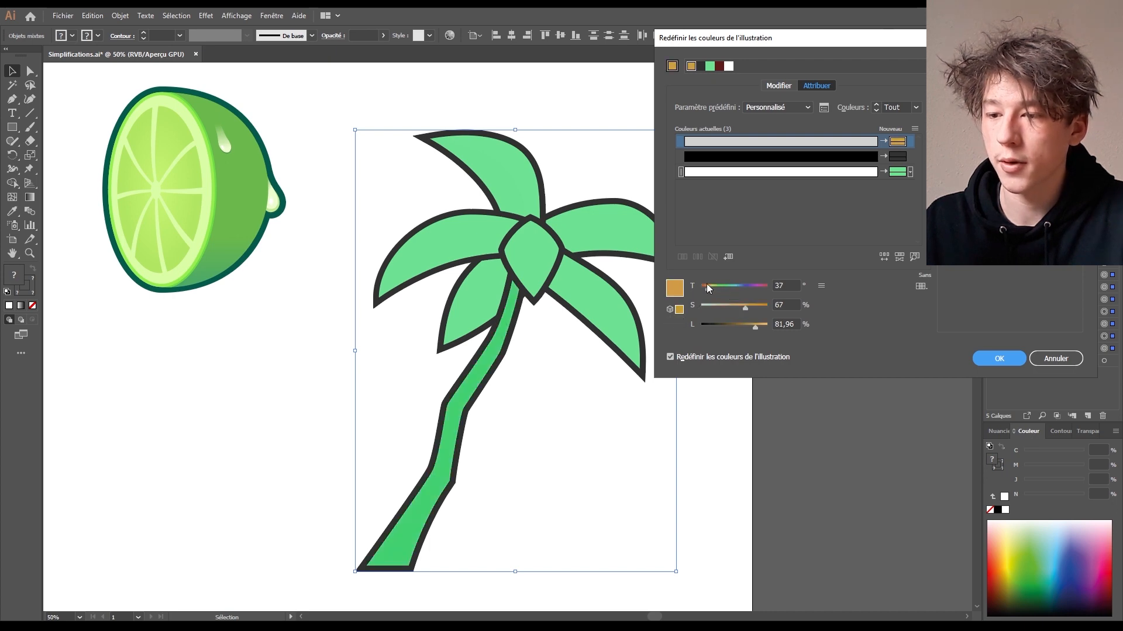
key("Return")
left_click(742, 368)
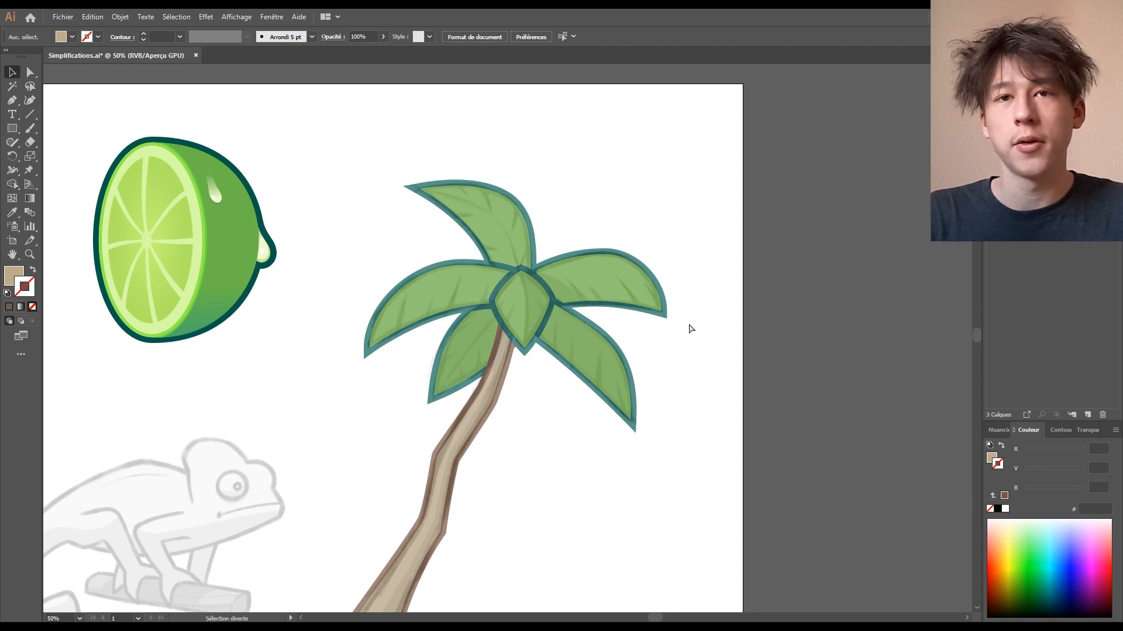
- Zoom in and pan the view to centre the palm leaves
scroll(691, 329, "up", 3)
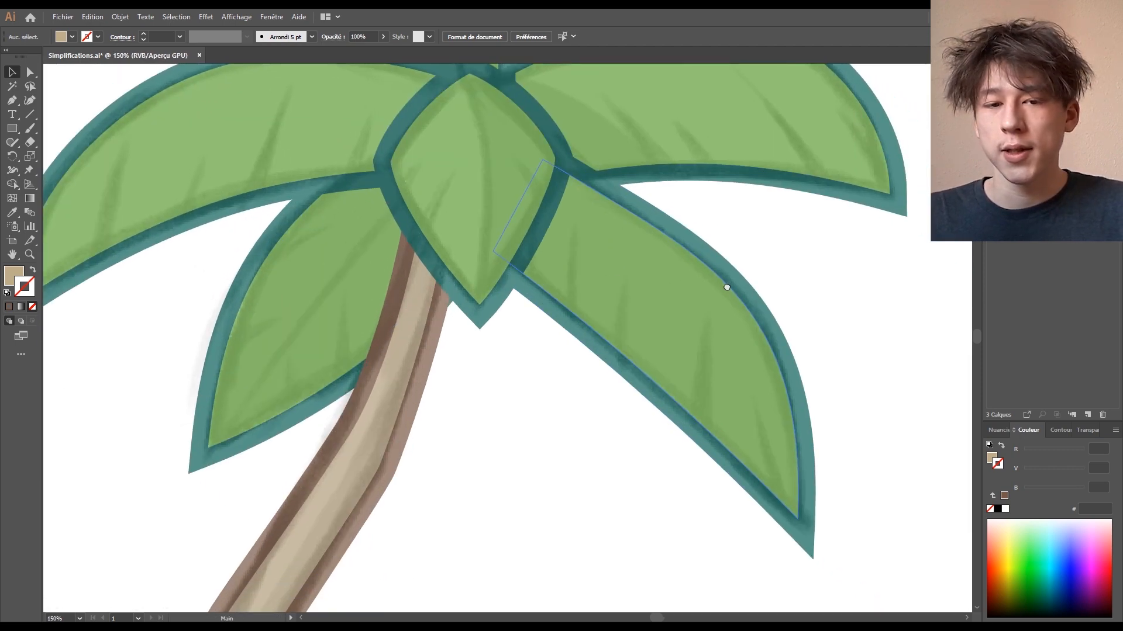
left_click_drag(727, 288, 955, 433)
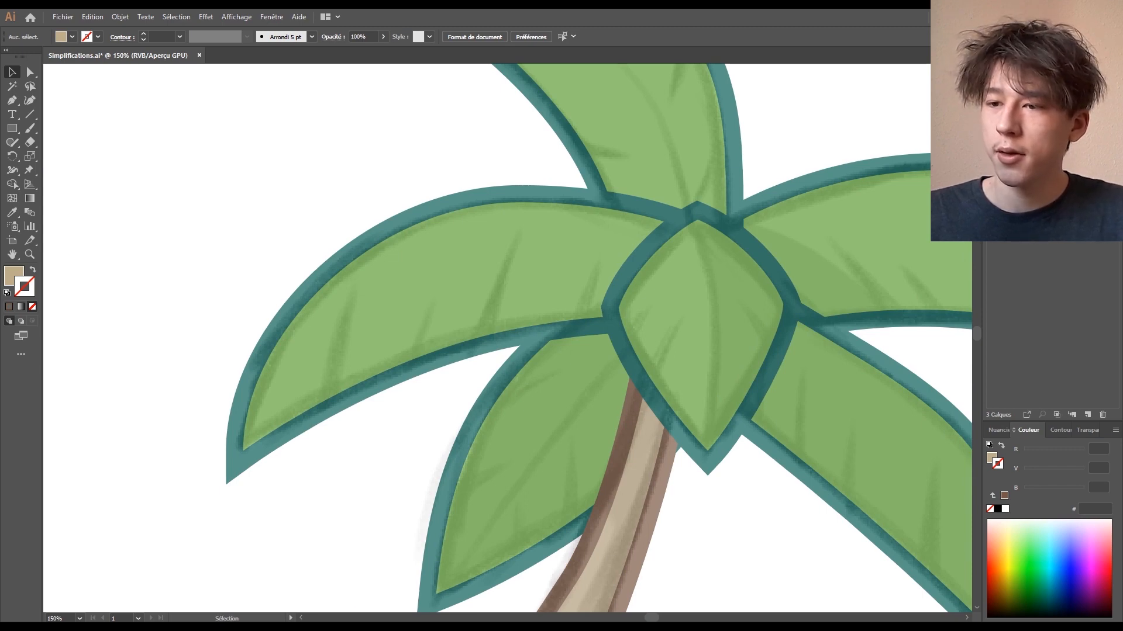
- Draw a closed dark teal vein sliver rising from the left leaf's lower edge
key("p")
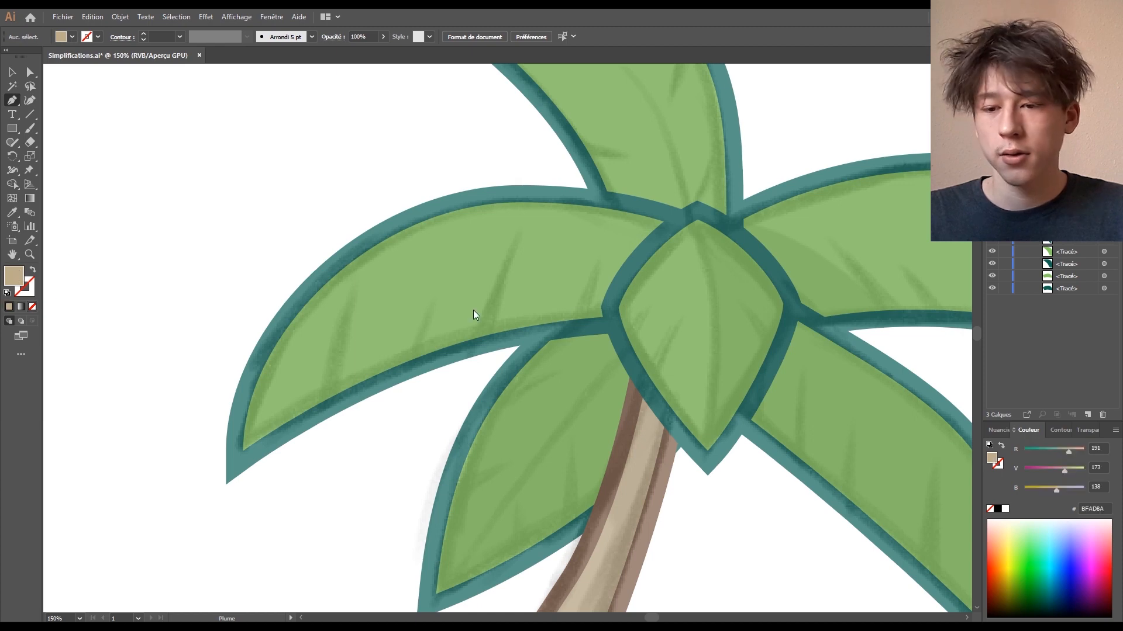
left_click_drag(262, 419, 334, 416)
key("ctrl+plus")
key("ctrl+plus")
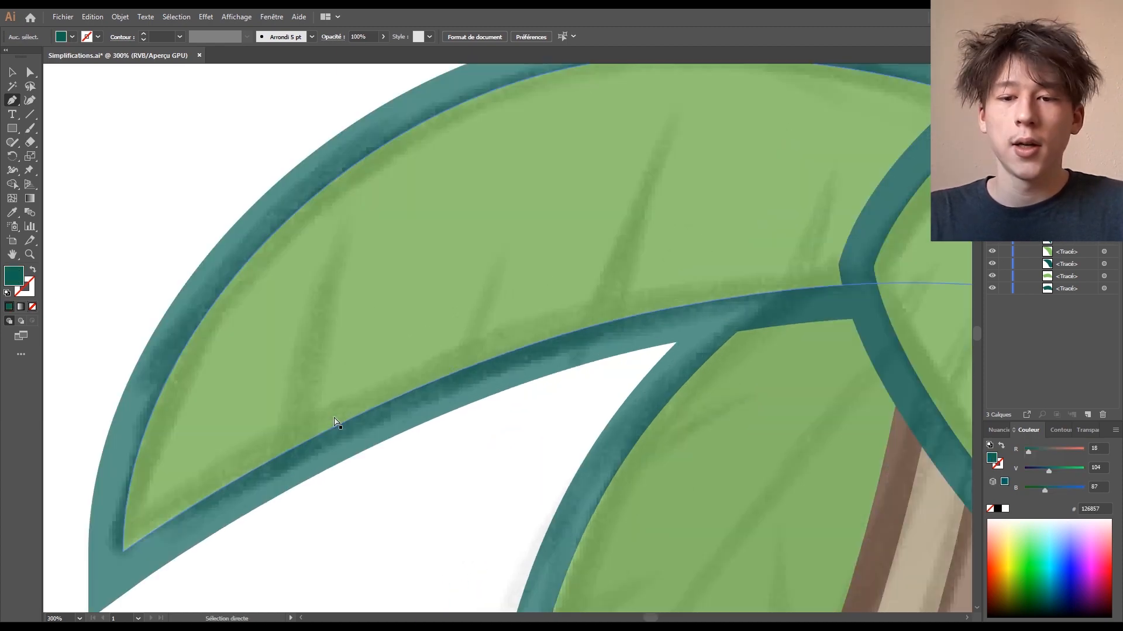
key("ctrl+minus")
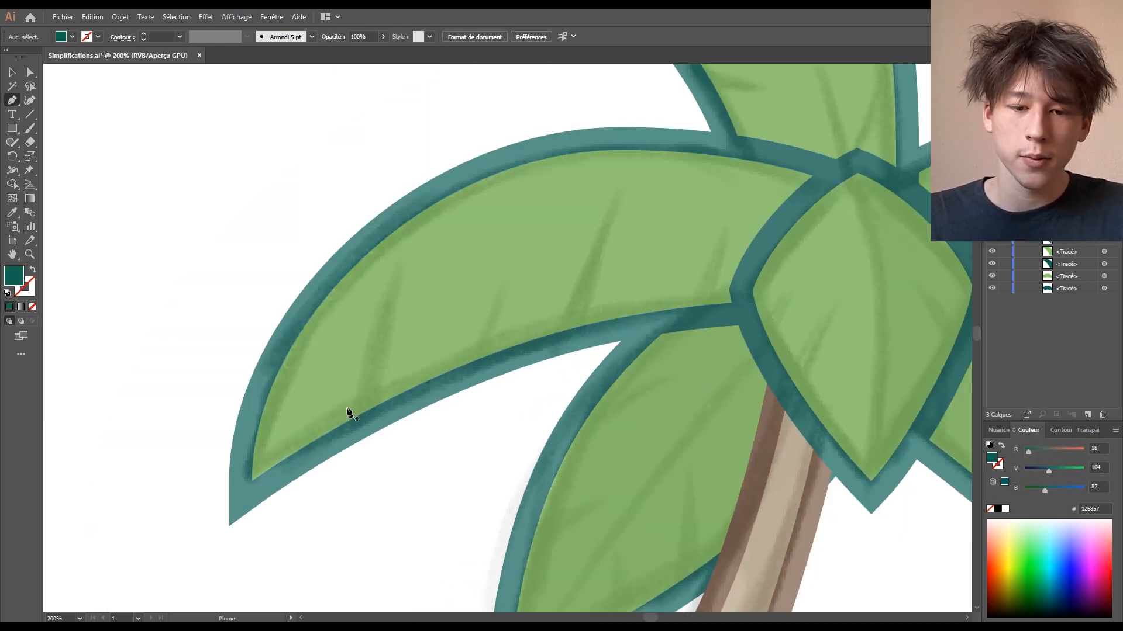
left_click_drag(352, 419, 354, 298)
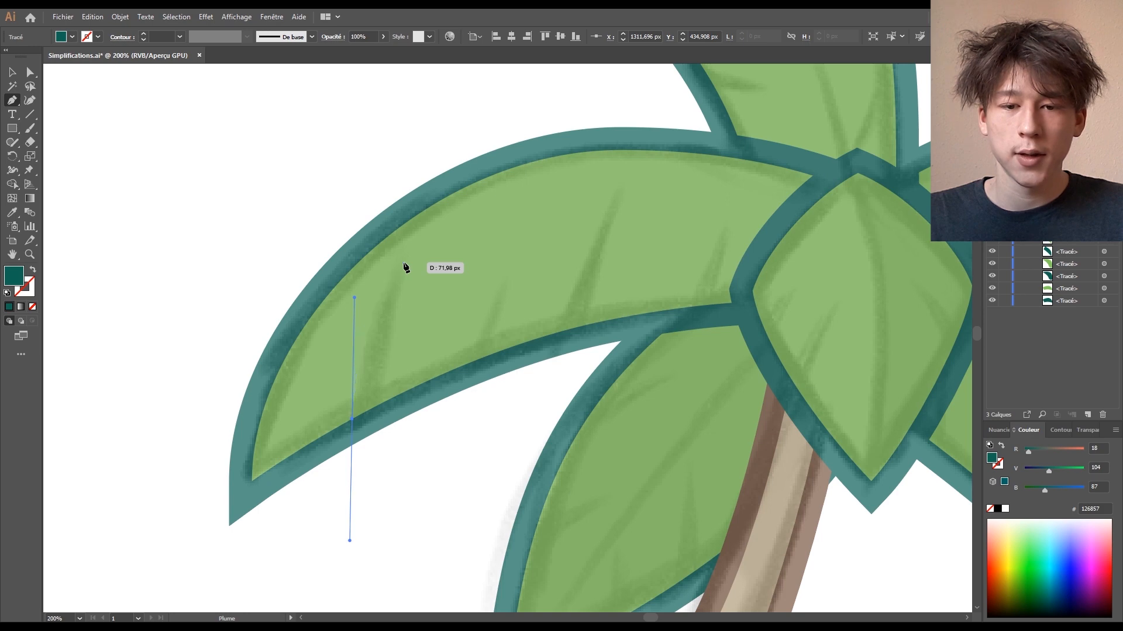
left_click(404, 263)
left_click_drag(373, 408, 353, 423)
left_click(352, 419)
- Reshape the vein's top point and curve, and nudge it into place within the leaf
left_click_drag(378, 466, 398, 428)
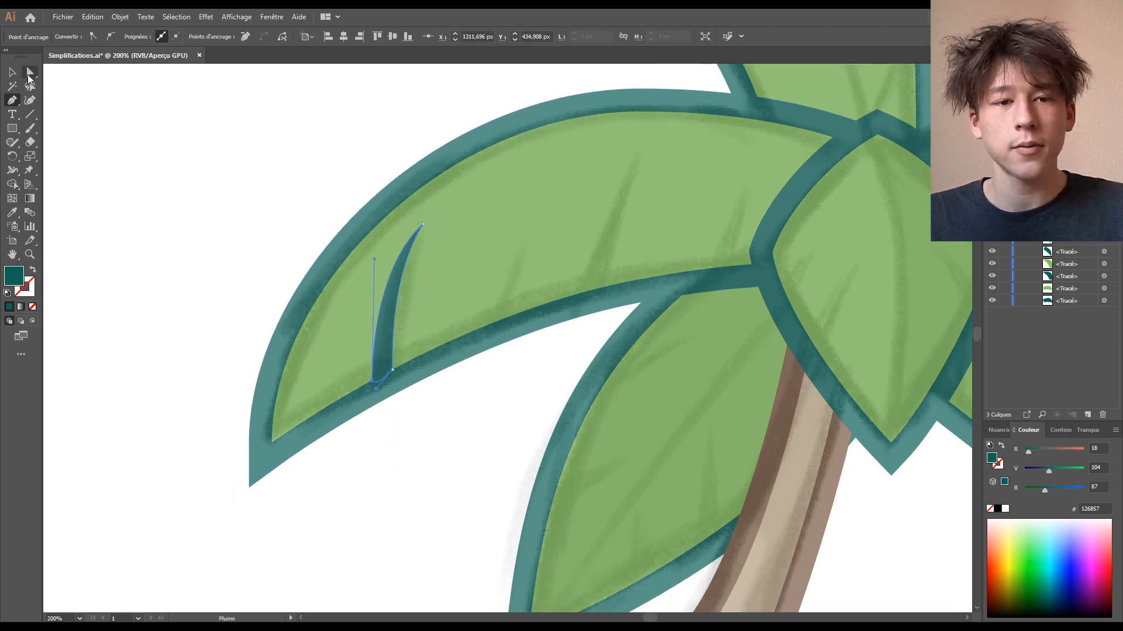
left_click(29, 76)
mouse_move(425, 228)
left_mouse_down()
mouse_move(408, 258)
mouse_move(415, 238)
left_mouse_up()
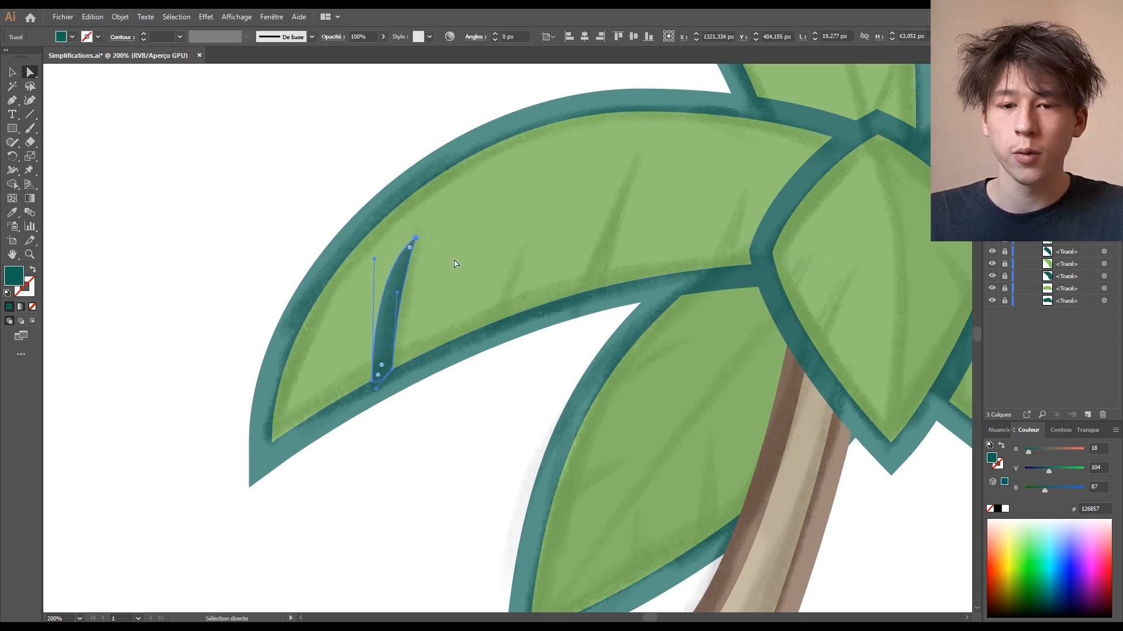
left_click(374, 260)
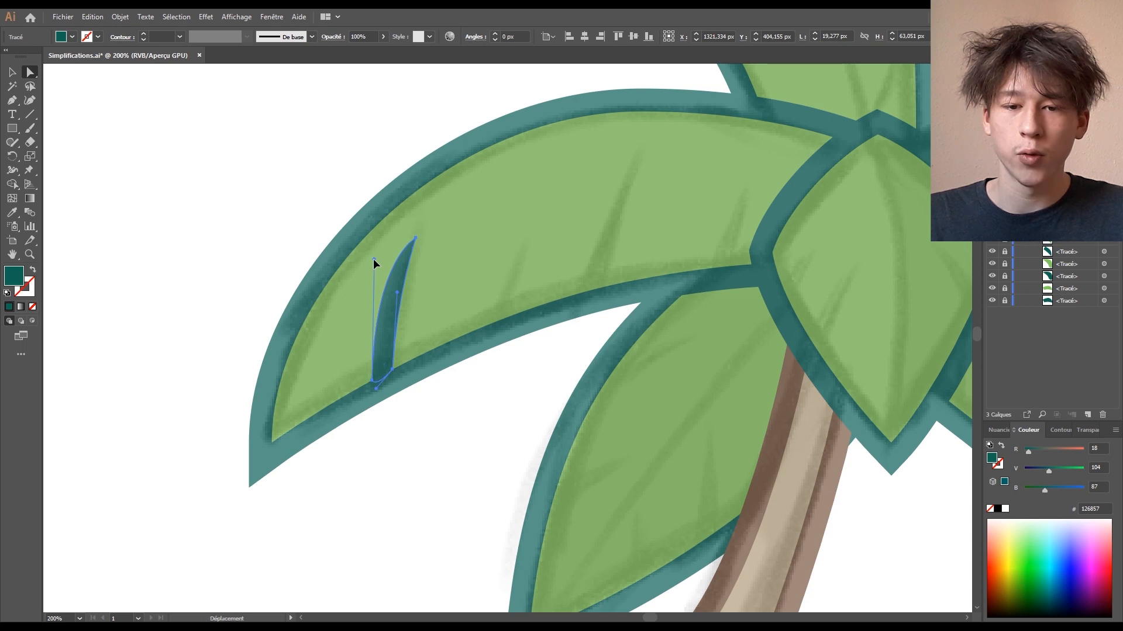
left_click_drag(381, 279, 399, 300)
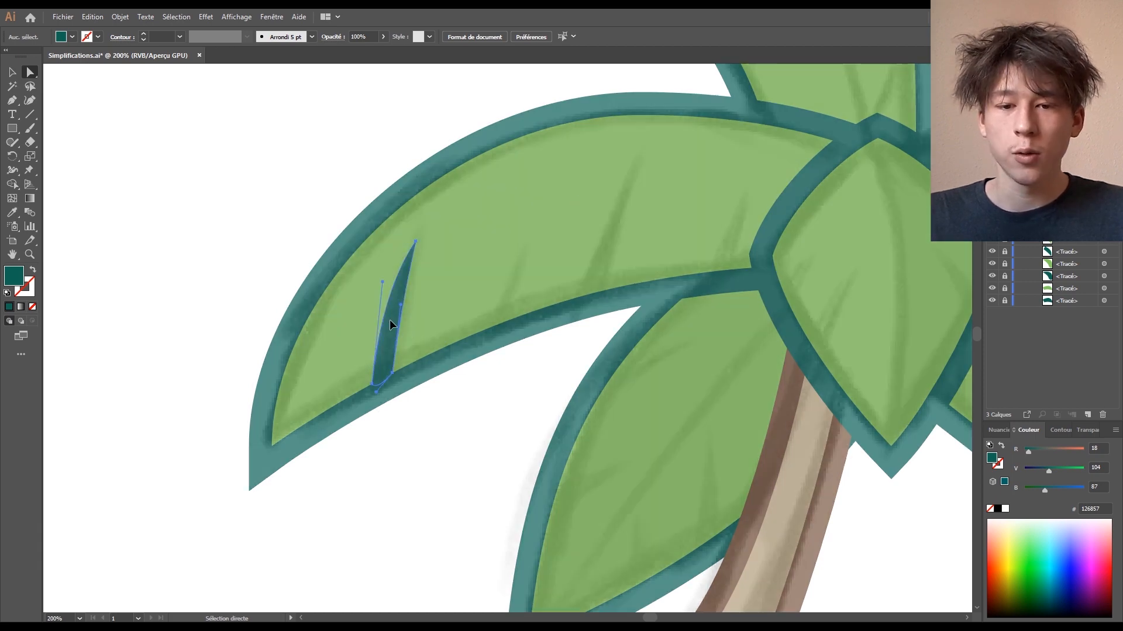
left_click(395, 324)
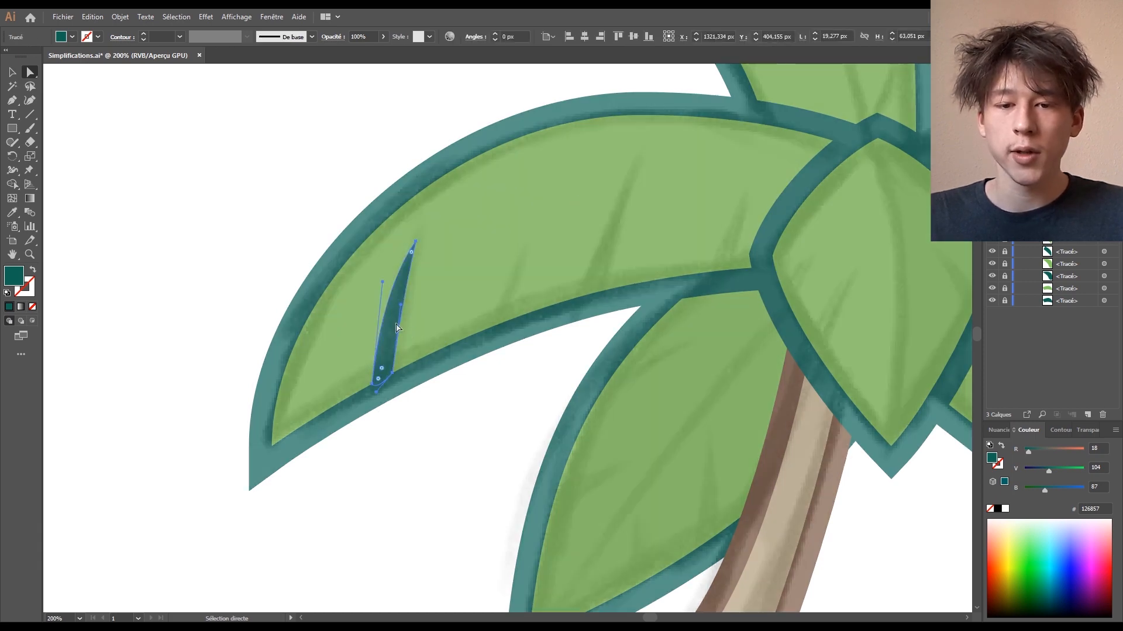
left_click(10, 70)
left_click_drag(391, 329, 394, 331)
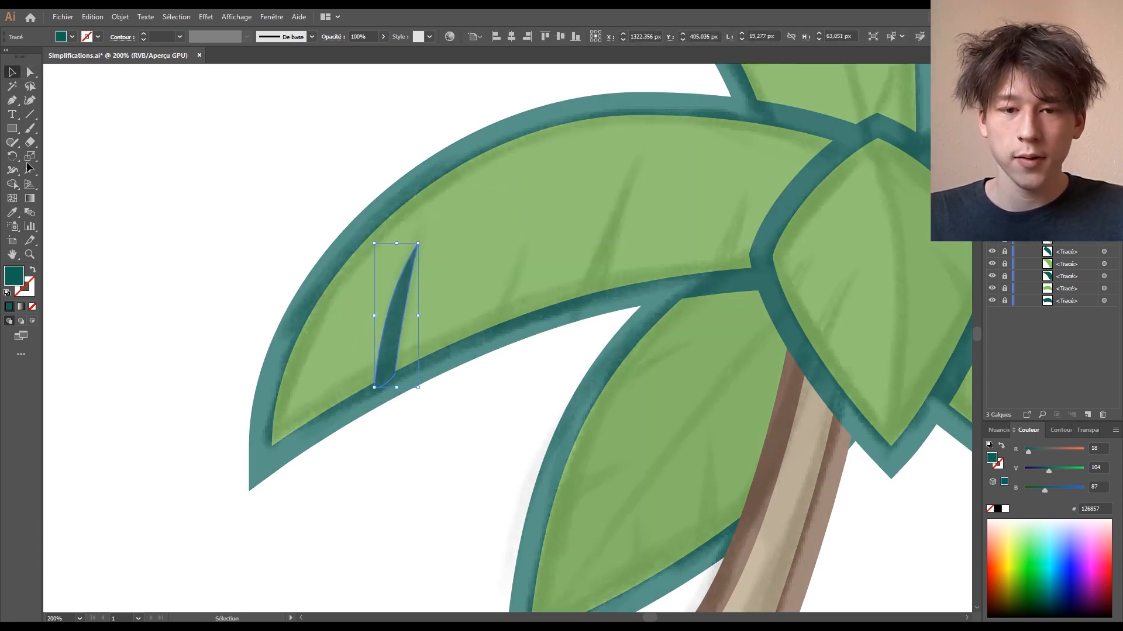
left_click(30, 75)
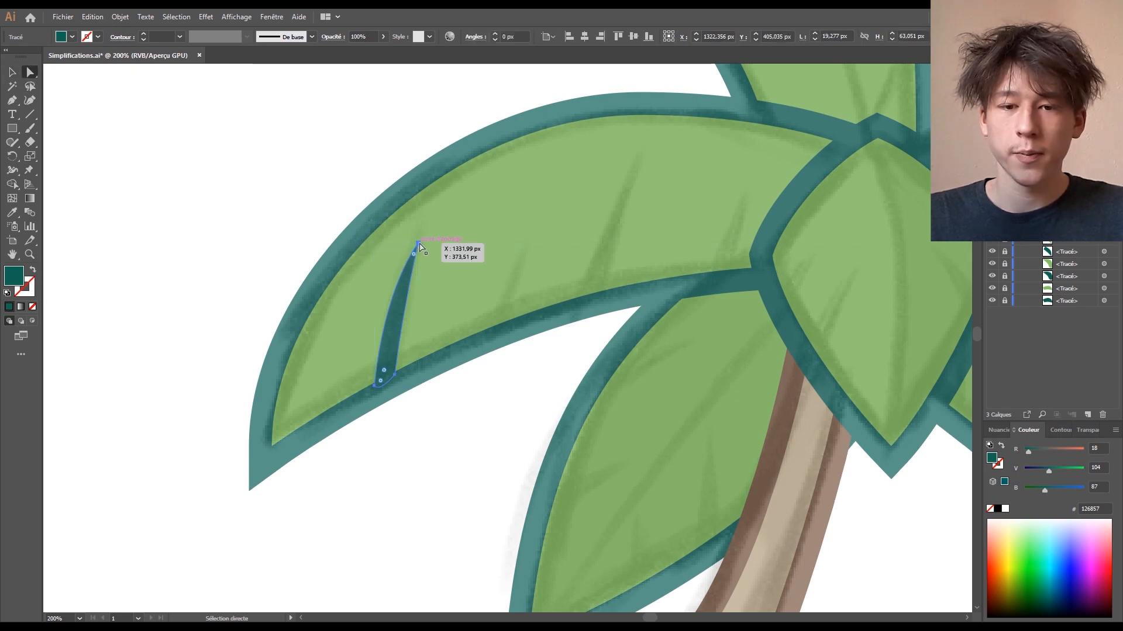
left_click(419, 246)
left_click_drag(418, 243, 416, 239)
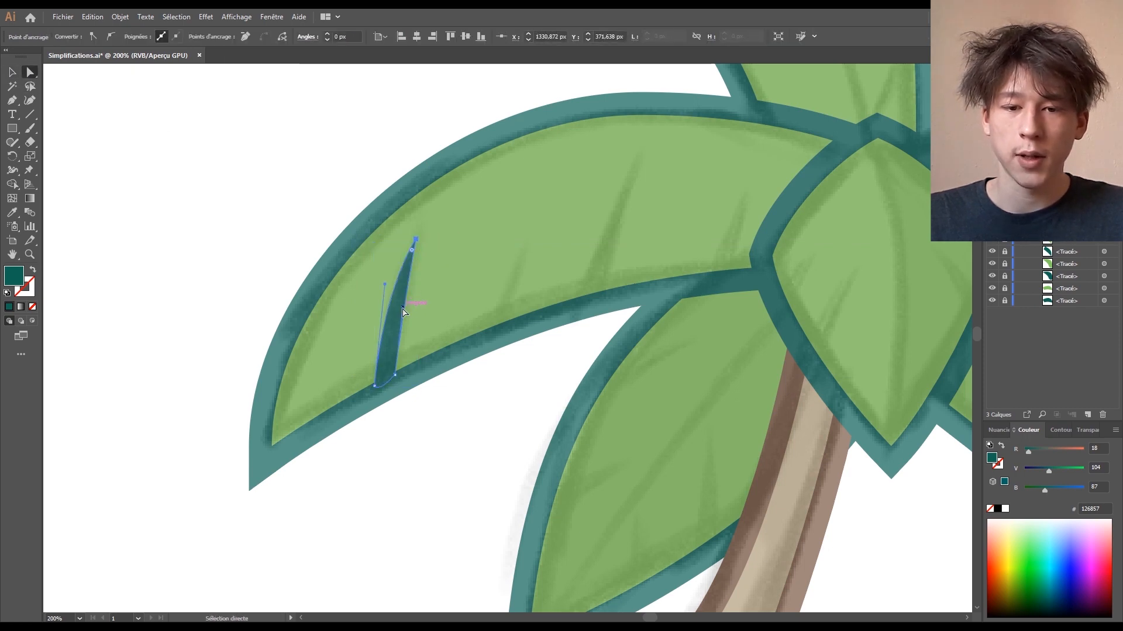
- Fine-tune the first vein's curve, then draw a closed spike vein near the right leaf's tip
left_click_drag(384, 284, 386, 286)
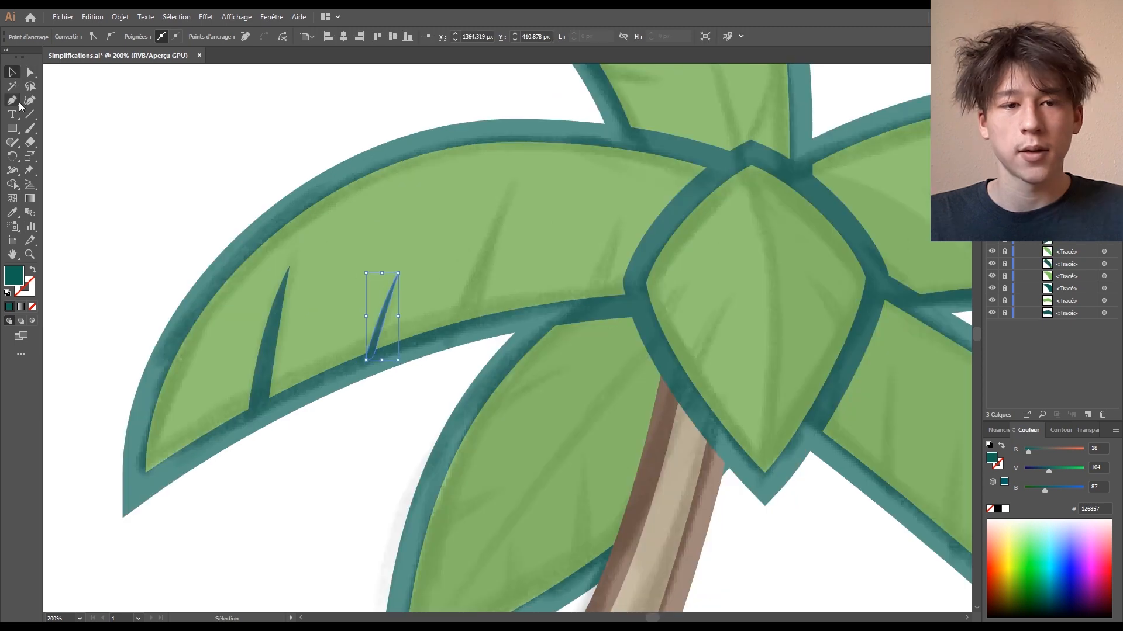
left_click(15, 102)
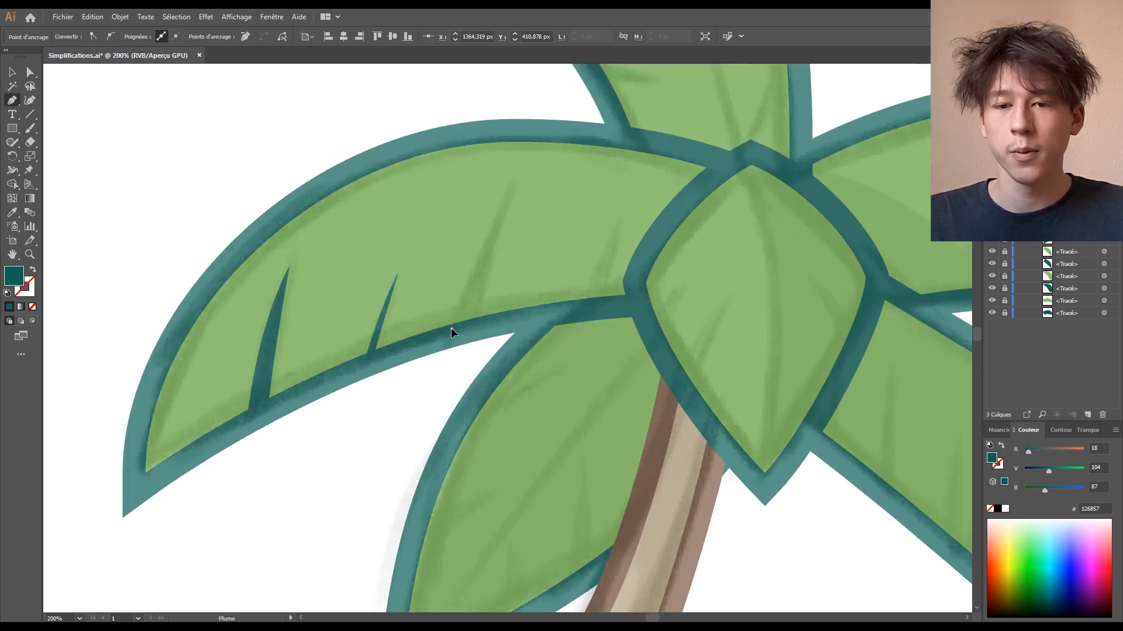
left_click_drag(478, 246, 480, 242)
left_click(513, 184)
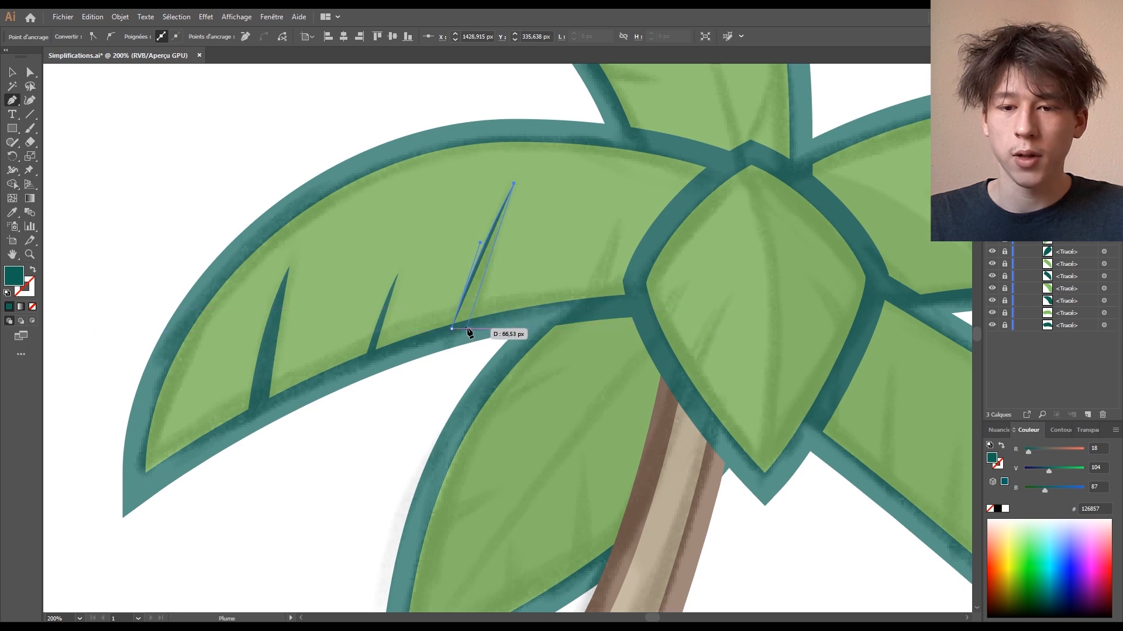
left_click_drag(460, 359, 454, 328)
key("v")
- Deselect and draw another closed spike vein along the right leaf's inner edge
left_click(577, 308)
left_click(12, 101)
left_click(619, 219)
mouse_move(580, 306)
left_mouse_down()
mouse_move(597, 253)
mouse_move(588, 320)
mouse_move(582, 303)
left_mouse_up()
left_click(594, 301)
left_click(13, 76)
- Draw a closed vein on the lower-right leaf and begin the next one
left_click(848, 370)
left_click_drag(855, 374, 312, 126)
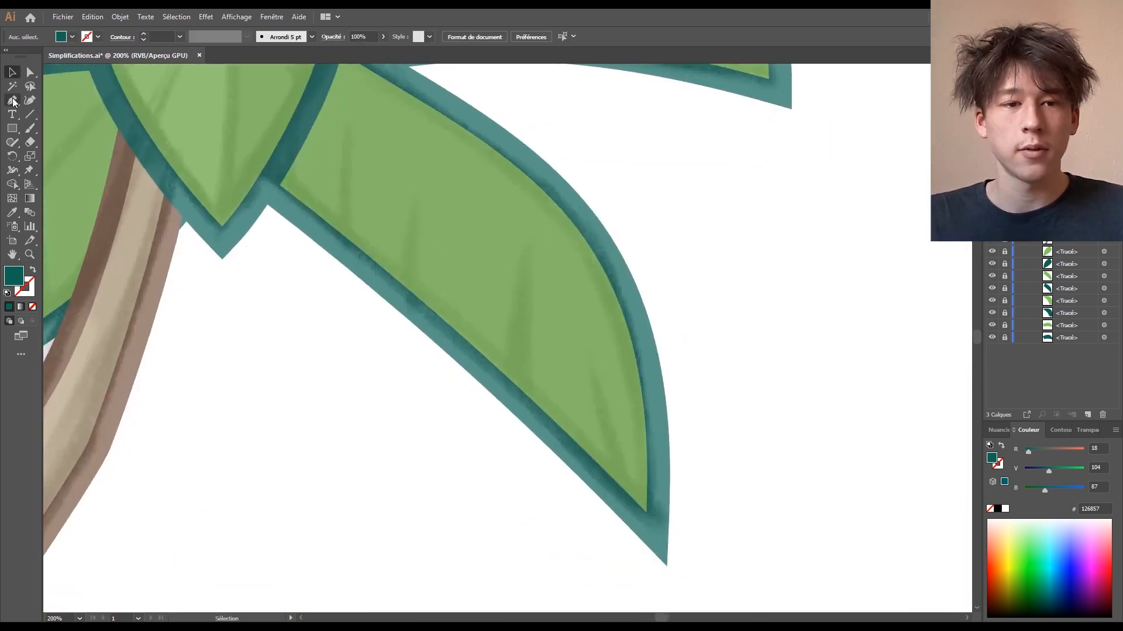
left_click(13, 100)
mouse_move(623, 488)
left_mouse_down()
mouse_move(596, 360)
mouse_move(612, 519)
mouse_move(625, 500)
left_mouse_up()
left_click(586, 345)
left_click(625, 497)
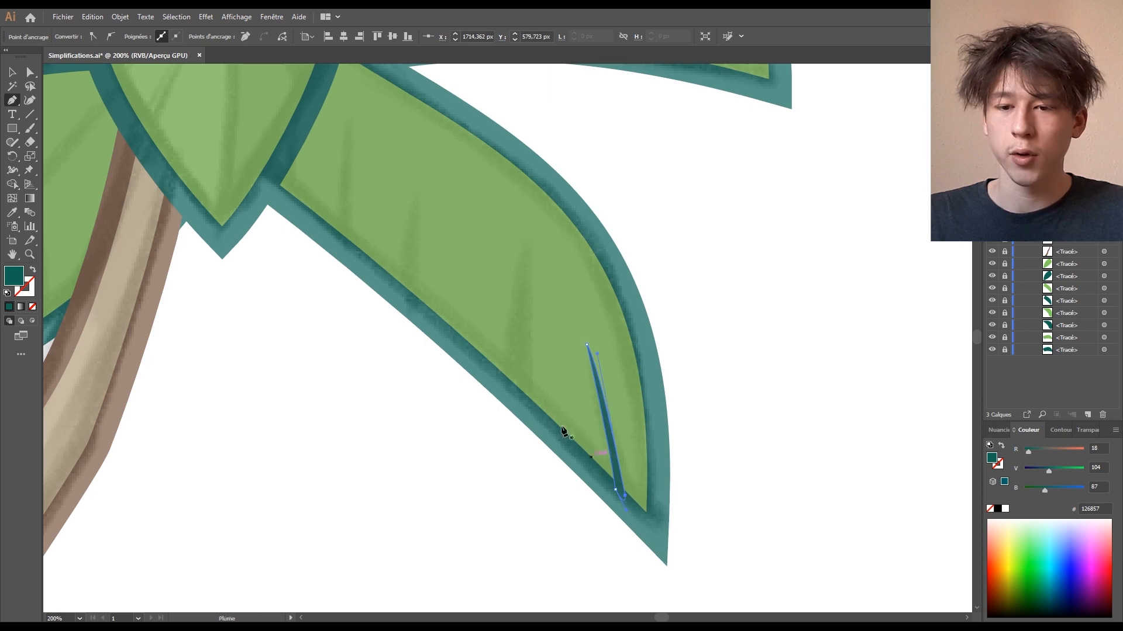
left_click_drag(535, 413, 564, 456)
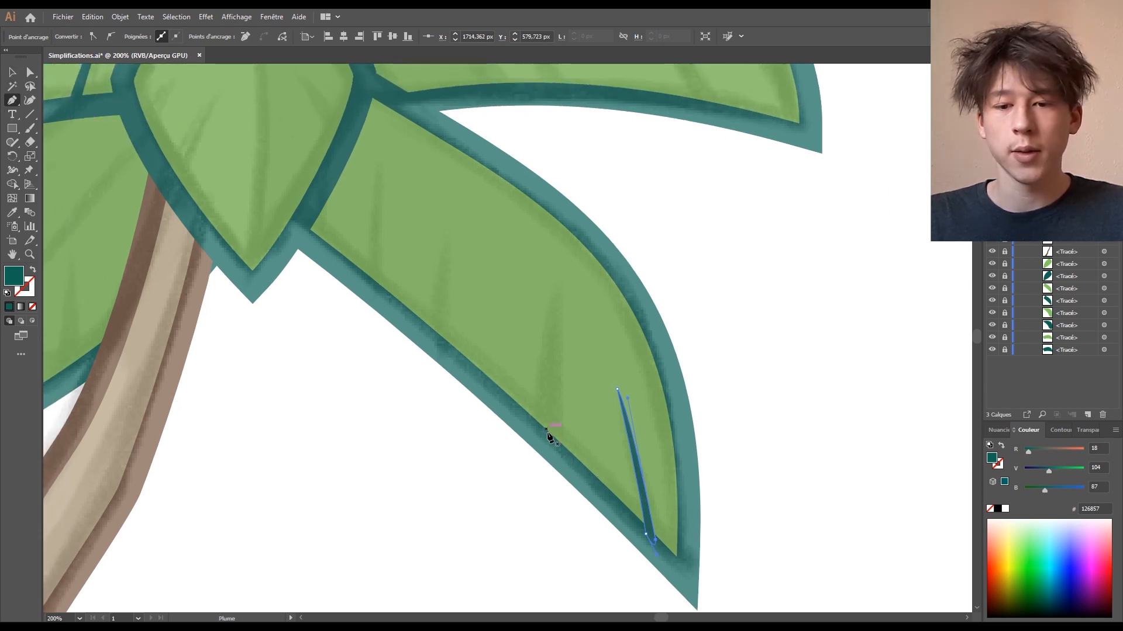
left_click_drag(538, 428, 551, 273)
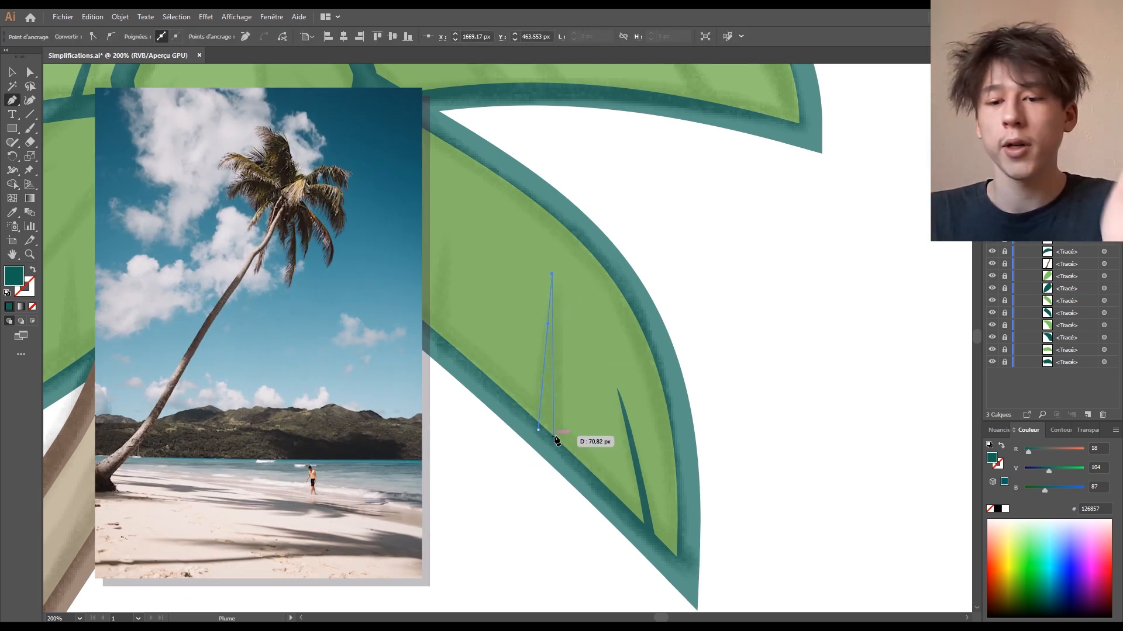
- Undo the stray path and draw a third spike vein midway up the right frond
key("ctrl+z")
key("ctrl+z")
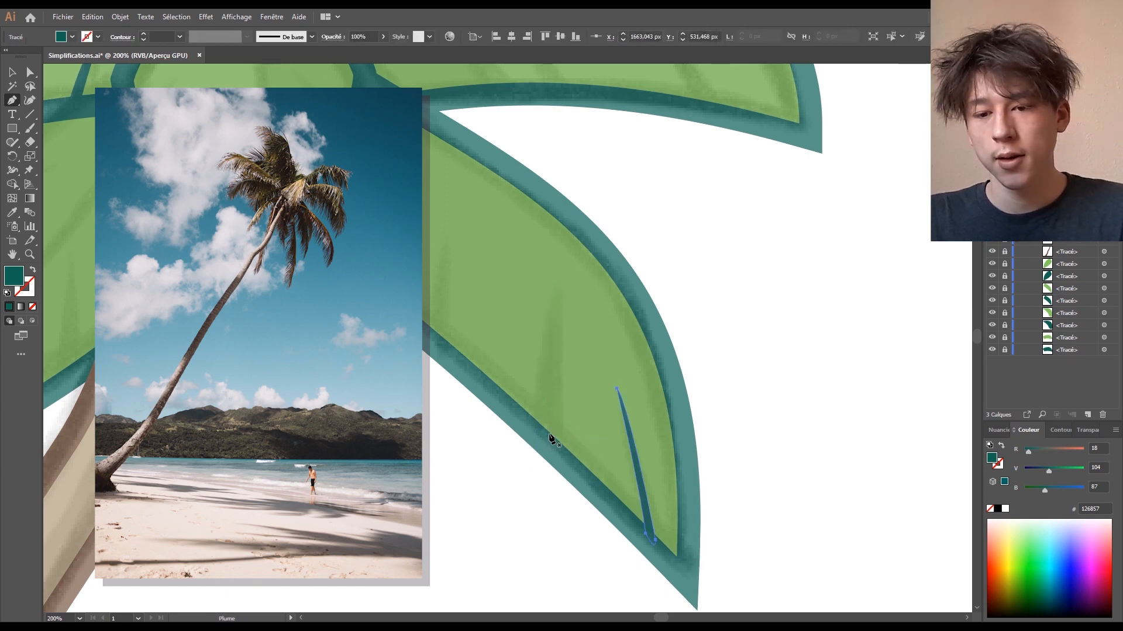
left_click(548, 349)
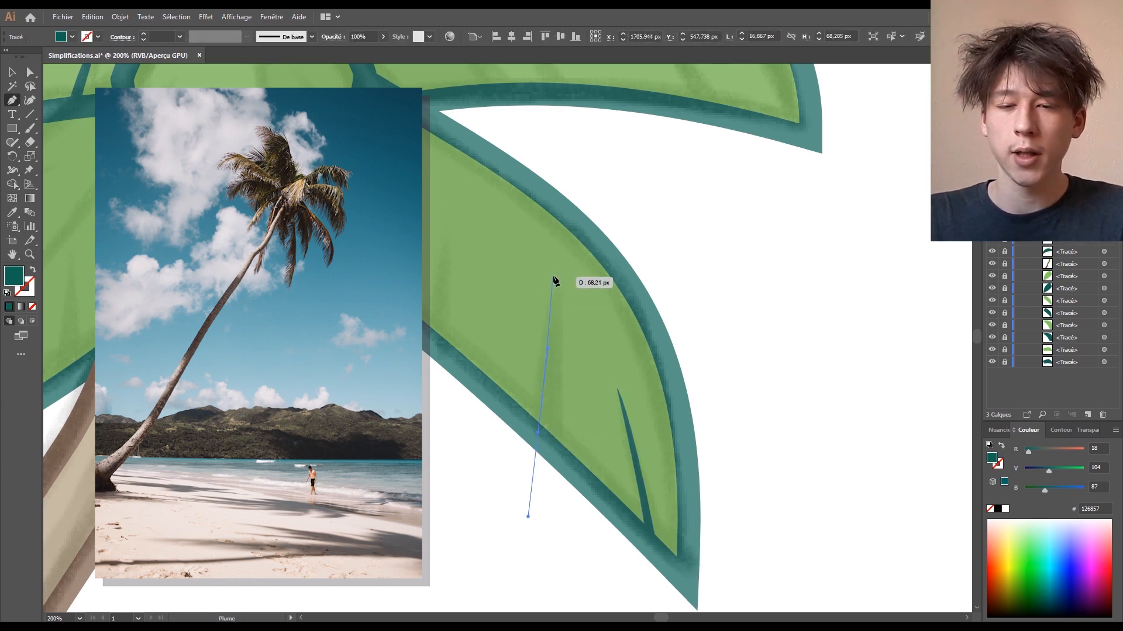
left_click(556, 279)
left_click_drag(551, 445, 542, 475)
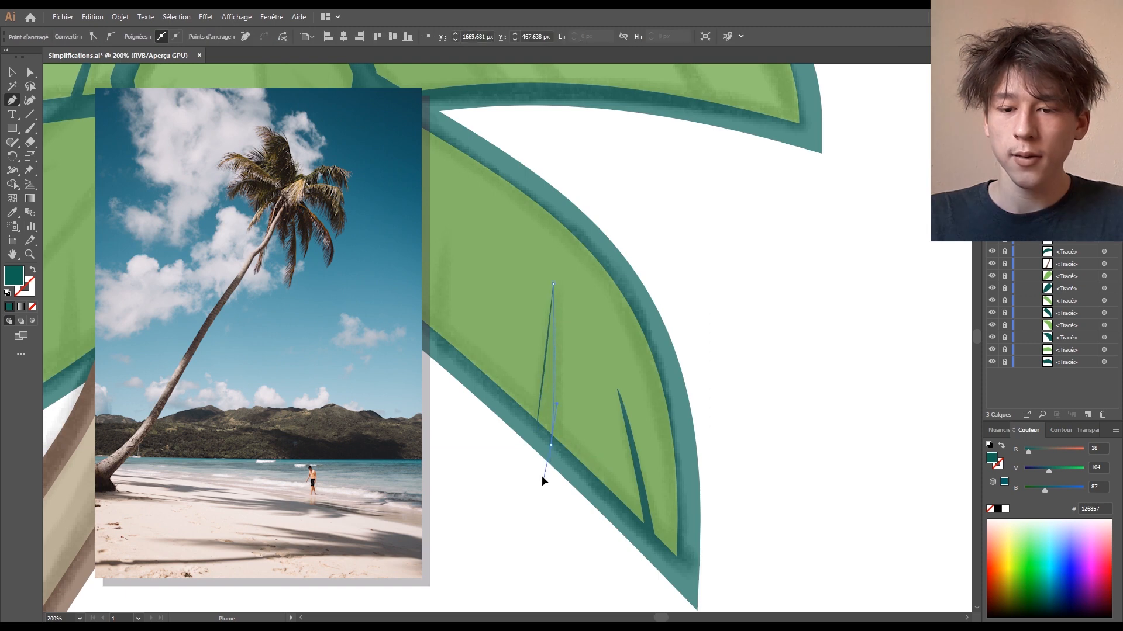
left_click(536, 432)
left_click_drag(496, 387, 547, 456)
left_click_drag(484, 410, 494, 320)
- Finish the spike on the right frond and add another vein beside it
left_click(496, 289)
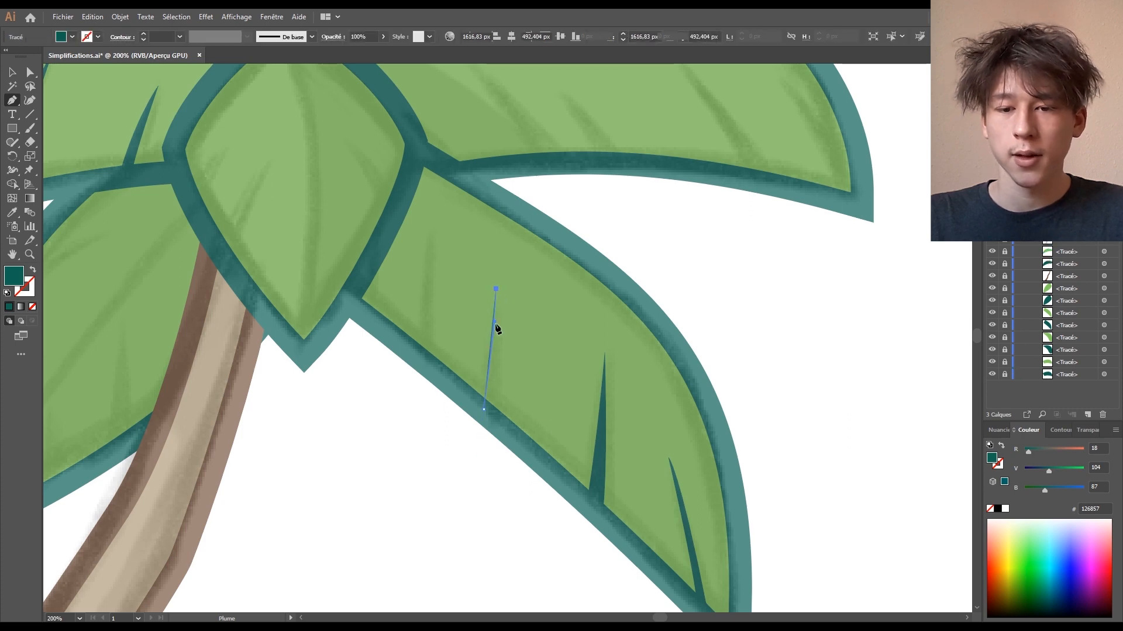
left_click(489, 412)
left_click_drag(439, 475, 496, 508)
key("ctrl+z")
left_click_drag(550, 449, 548, 470)
left_click(541, 444)
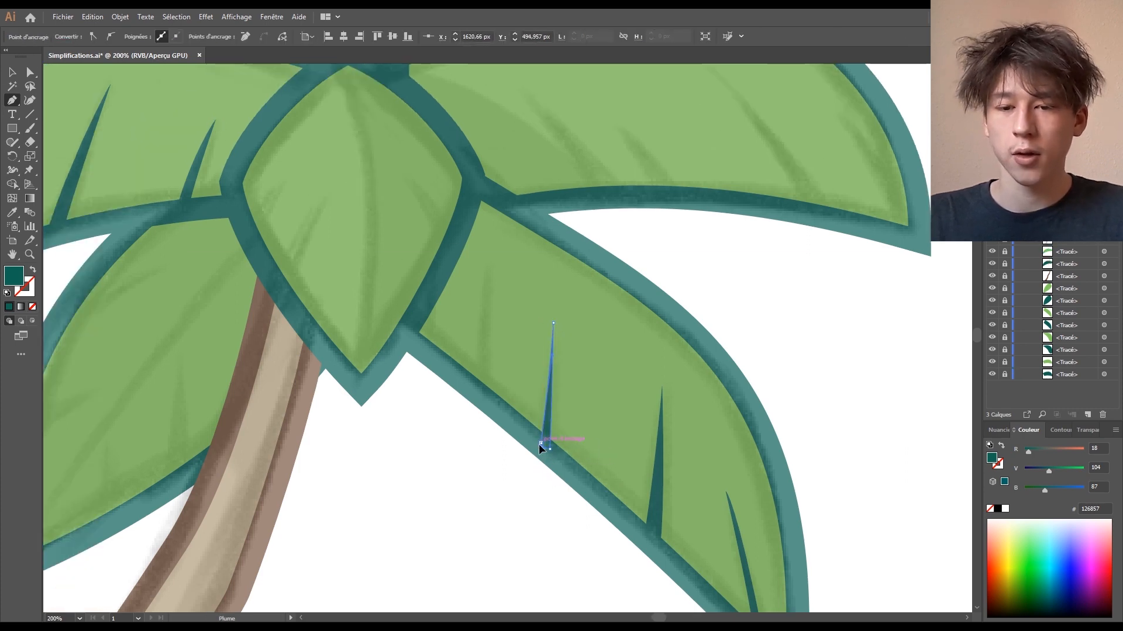
mouse_move(476, 389)
left_mouse_down()
mouse_move(478, 293)
mouse_move(481, 437)
left_mouse_up()
left_click(485, 268)
- Add several more spike veins, ending with one on the lower-left leaf
left_click(476, 389)
left_click_drag(462, 409, 776, 317)
left_click_drag(485, 388, 484, 437)
left_click_drag(483, 440, 493, 349)
left_click(490, 316)
left_click_drag(497, 442, 493, 464)
left_click(484, 441)
mouse_move(413, 480)
left_mouse_down()
mouse_move(422, 417)
mouse_move(420, 486)
left_mouse_up()
left_click(418, 404)
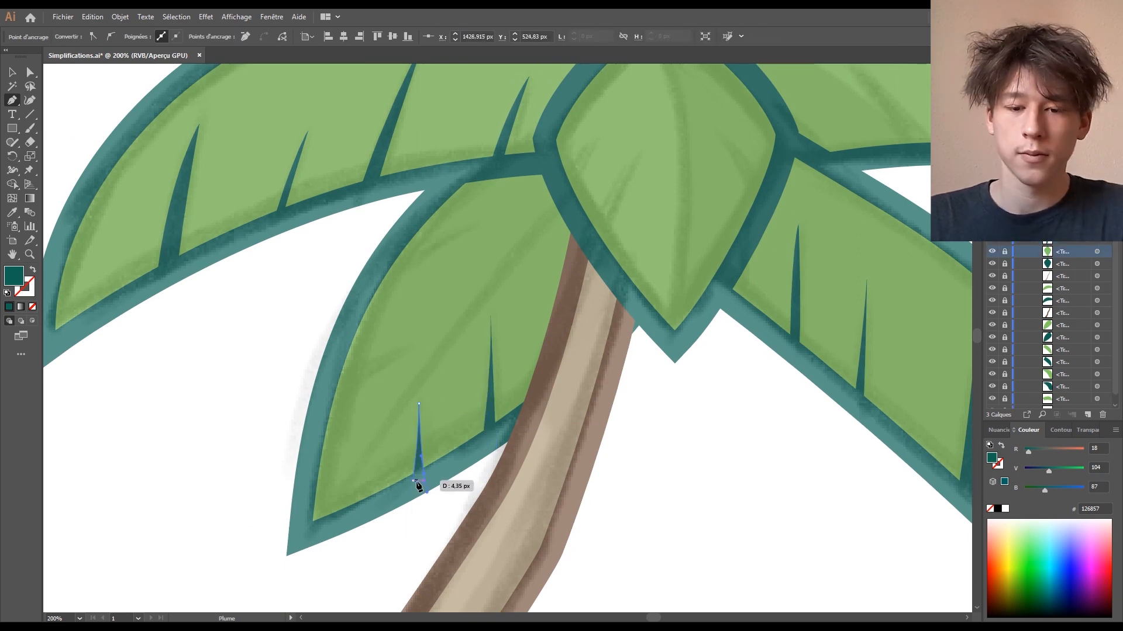
left_click(412, 480)
left_click_drag(496, 324, 523, 375)
left_click_drag(413, 307, 396, 333)
left_click(505, 279)
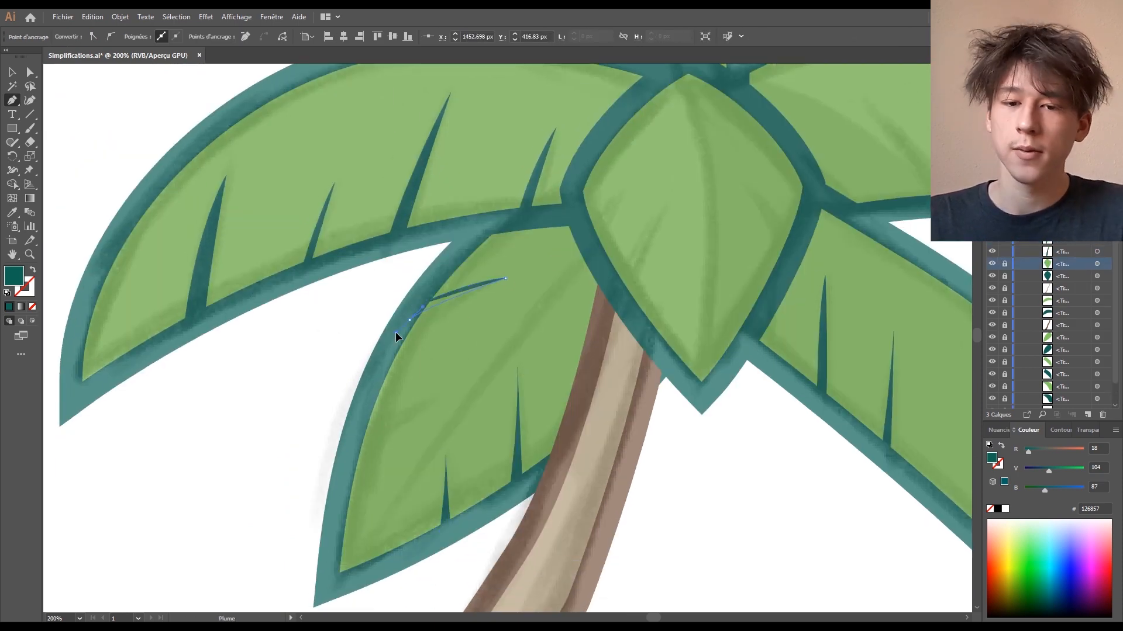
left_click(430, 402)
- Draw spike veins on the upper-right and right leaves, plus a smaller one nearby
mouse_move(363, 426)
left_mouse_down()
mouse_move(408, 405)
mouse_move(351, 446)
left_mouse_up()
left_click(363, 427)
left_click_drag(760, 327, 422, 246)
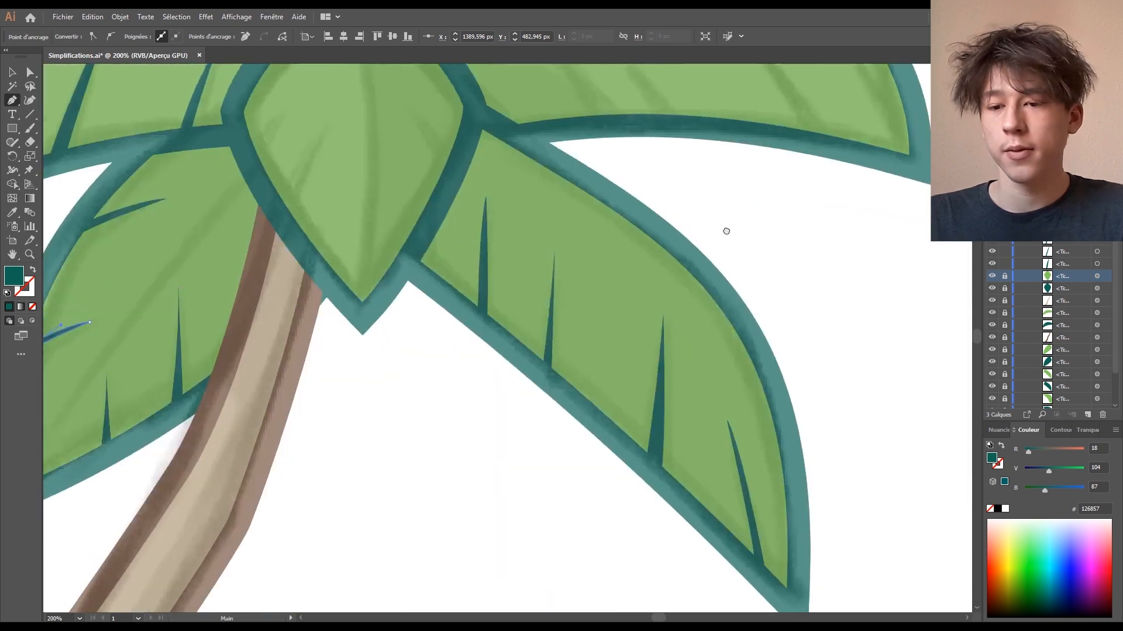
left_click_drag(727, 231, 529, 519)
left_click(516, 284)
mouse_move(609, 425)
left_mouse_down()
mouse_move(636, 481)
mouse_move(648, 474)
left_mouse_up()
left_click(608, 426)
mouse_move(709, 450)
left_mouse_down()
mouse_move(739, 517)
mouse_move(729, 494)
left_mouse_up()
left_click(642, 331)
left_click(709, 449)
left_click(421, 346)
mouse_move(461, 407)
left_mouse_down()
mouse_move(478, 442)
mouse_move(498, 432)
mouse_move(503, 490)
left_mouse_up()
left_click(460, 408)
left_click(323, 308)
- Add three spike veins along the upper leaf
left_click_drag(405, 408, 425, 421)
left_click(427, 408)
left_click_drag(280, 307, 706, 546)
mouse_move(413, 185)
left_mouse_down()
mouse_move(379, 125)
mouse_move(430, 181)
left_mouse_up()
left_click(459, 292)
left_click(413, 185)
mouse_move(556, 249)
left_mouse_down()
mouse_move(559, 299)
mouse_move(579, 248)
left_mouse_up()
left_click(544, 373)
left_click(557, 249)
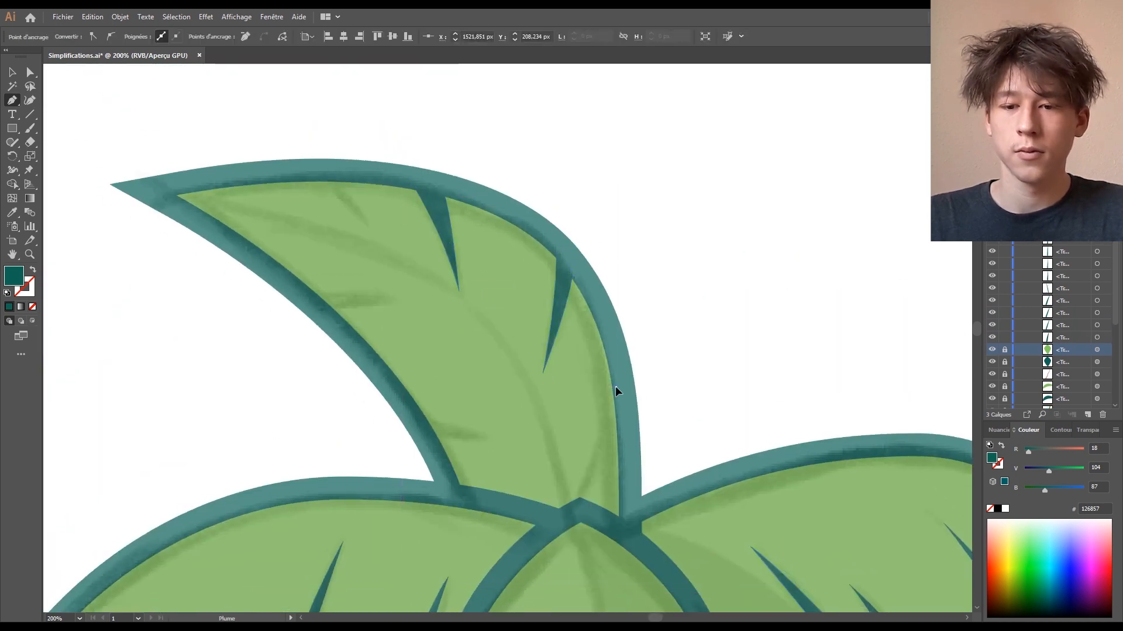
left_click(582, 487)
mouse_move(615, 387)
left_mouse_down()
mouse_move(608, 418)
mouse_move(618, 381)
left_mouse_up()
left_click(615, 387)
- Add three more spike veins to the neighbouring leaves
mouse_move(314, 176)
left_mouse_down()
mouse_move(355, 203)
mouse_move(327, 165)
left_mouse_up()
left_click(366, 226)
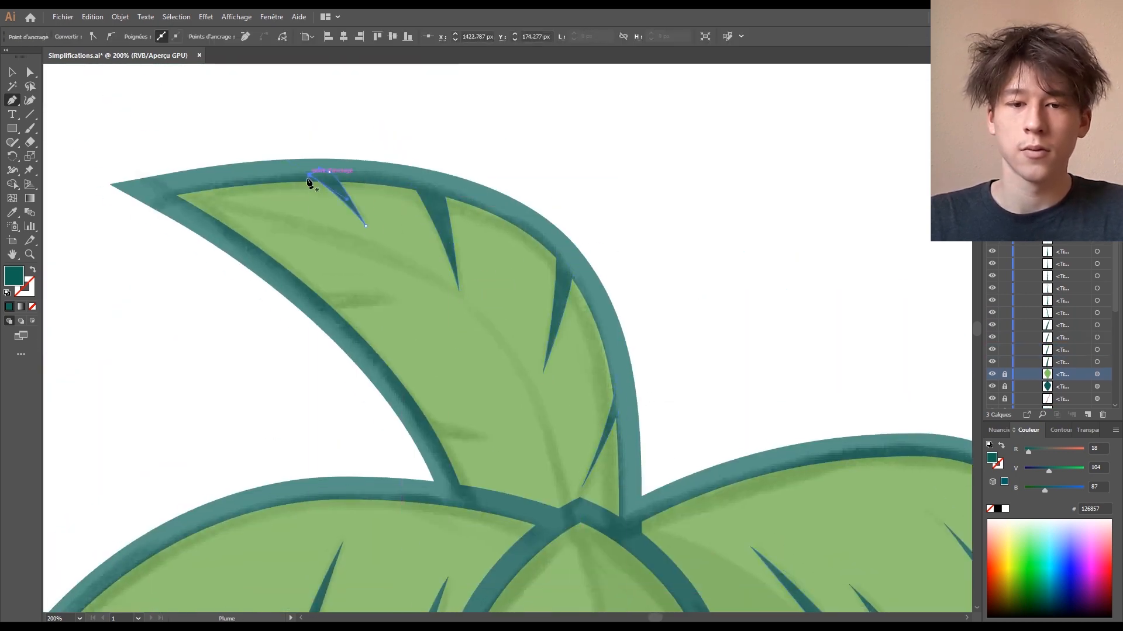
left_click(314, 177)
mouse_move(306, 294)
left_mouse_down()
mouse_move(362, 297)
mouse_move(283, 299)
left_mouse_up()
left_click(398, 303)
left_click(306, 295)
mouse_move(420, 418)
left_mouse_down()
mouse_move(449, 430)
mouse_move(412, 431)
left_mouse_up()
left_click(489, 439)
left_click(420, 418)
- Draw spike veins on the remaining leaves, including the right-side leaf
left_click(115, 226, "ctrl")
key("ctrl+minus")
left_click_drag(709, 205, 695, 35)
key("ctrl+plus")
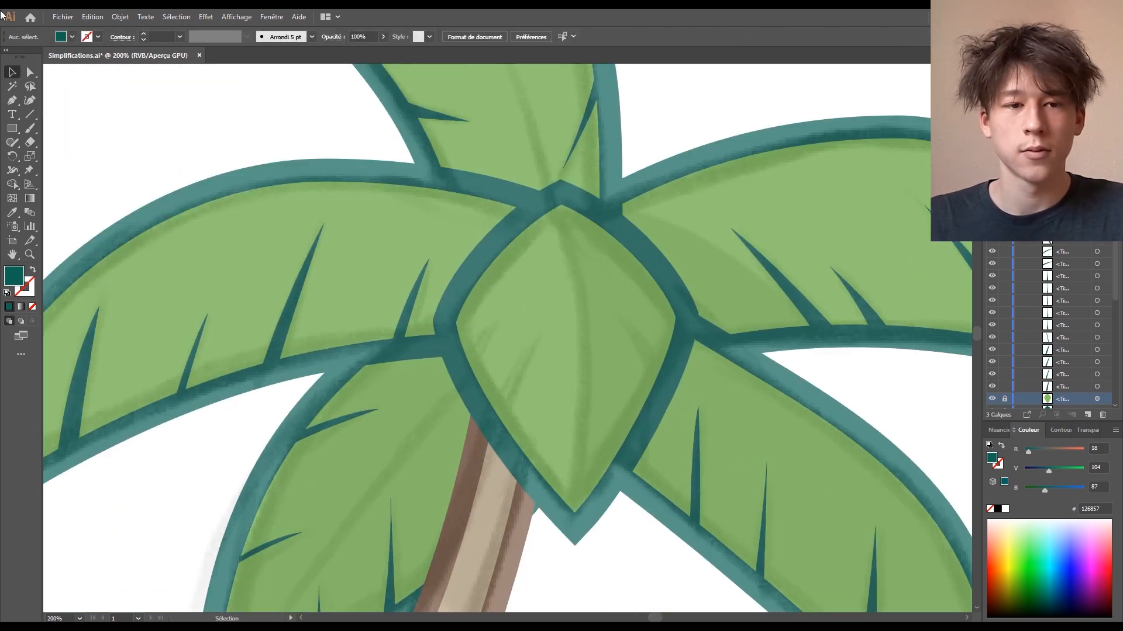
mouse_move(499, 430)
left_mouse_down()
mouse_move(513, 387)
mouse_move(478, 428)
left_mouse_up()
left_click(541, 335)
left_click(499, 430)
mouse_move(468, 373)
left_mouse_down()
mouse_move(476, 354)
mouse_move(452, 380)
left_mouse_up()
left_click(497, 319)
left_click_drag(644, 355, 664, 404)
left_click(616, 311)
left_click(654, 392)
mouse_move(730, 359)
left_mouse_down()
mouse_move(644, 211)
mouse_move(659, 620)
mouse_move(694, 576)
left_mouse_up()
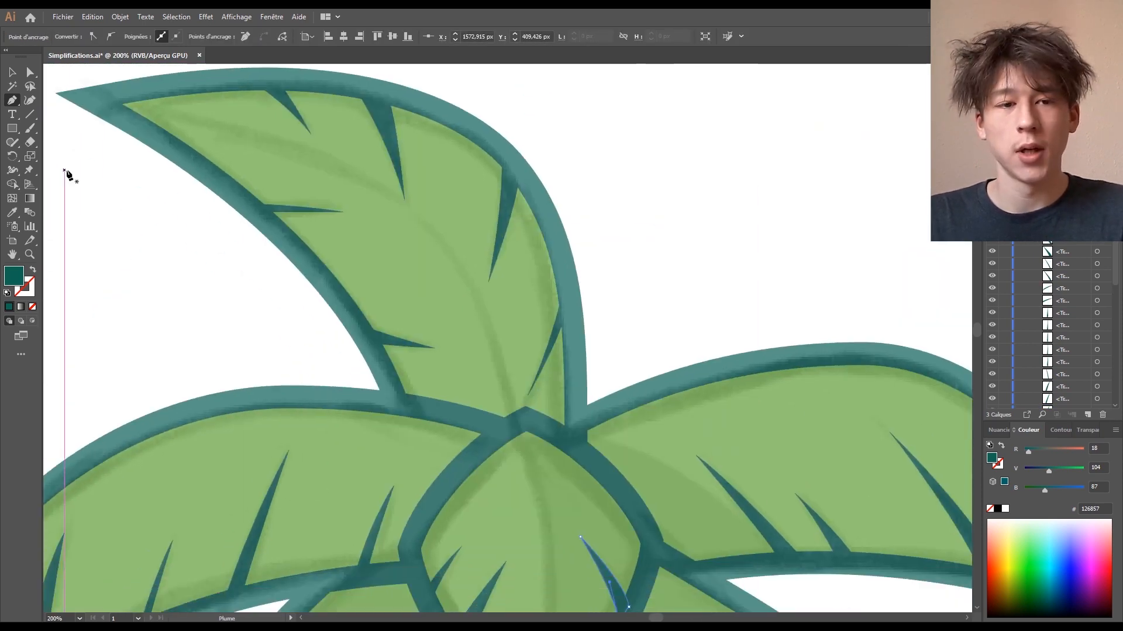
- Deselect everything and zoom out to view the whole palm tree
left_click(10, 74)
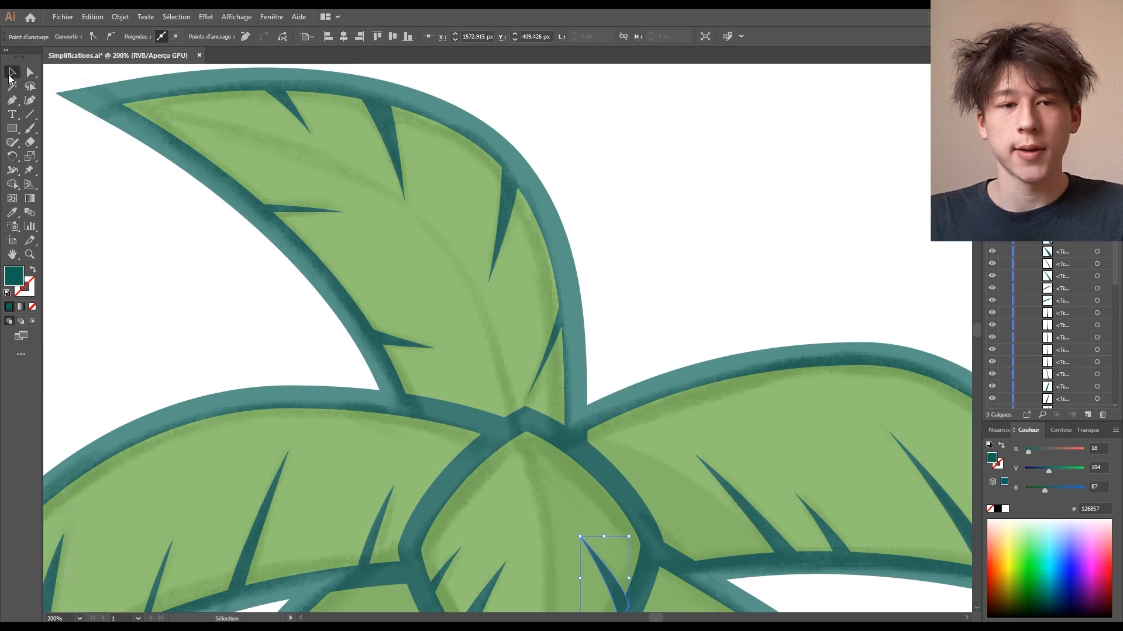
left_click(758, 200)
key("ctrl+minus")
key("ctrl+minus")
key("ctrl+minus")
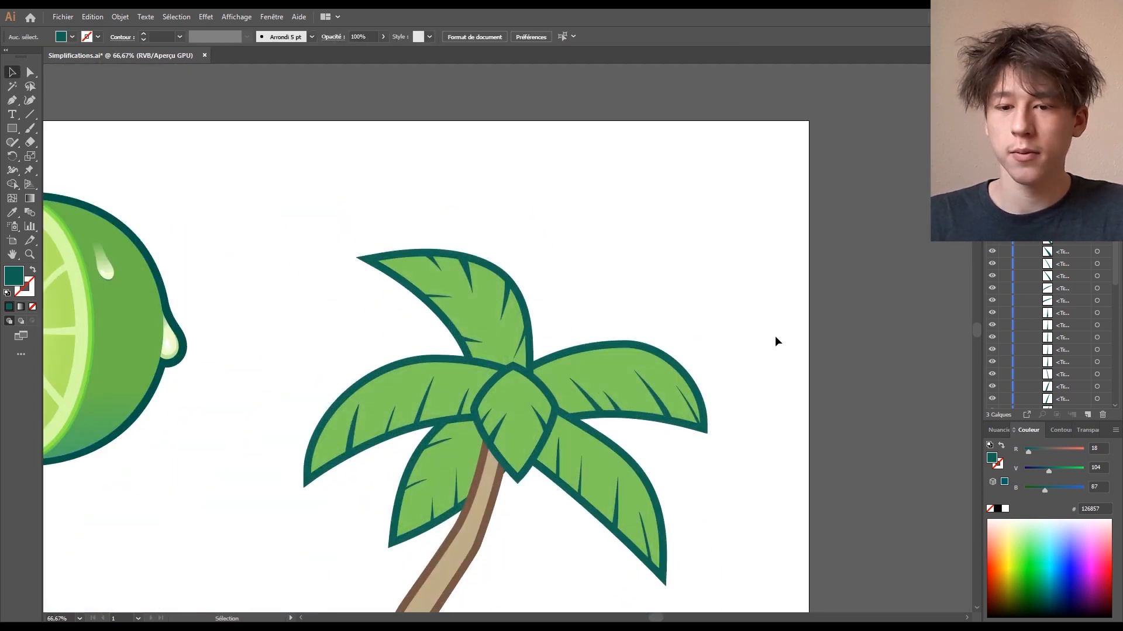
left_click_drag(774, 339, 858, 377)
key("ctrl+plus")
key("ctrl+plus")
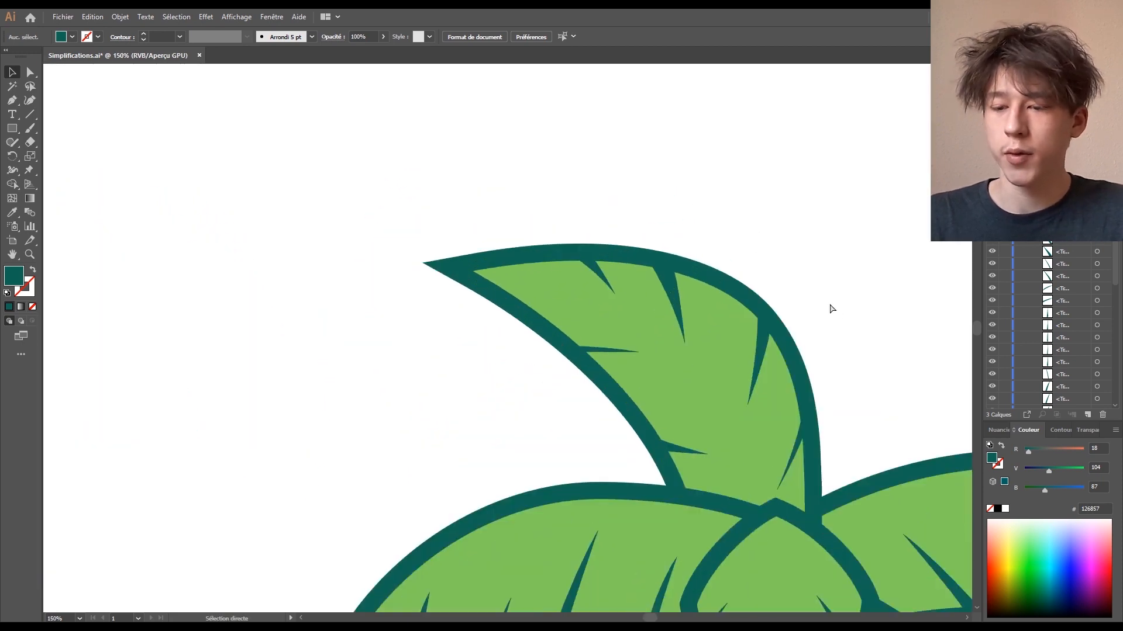
left_click_drag(829, 304, 700, 227)
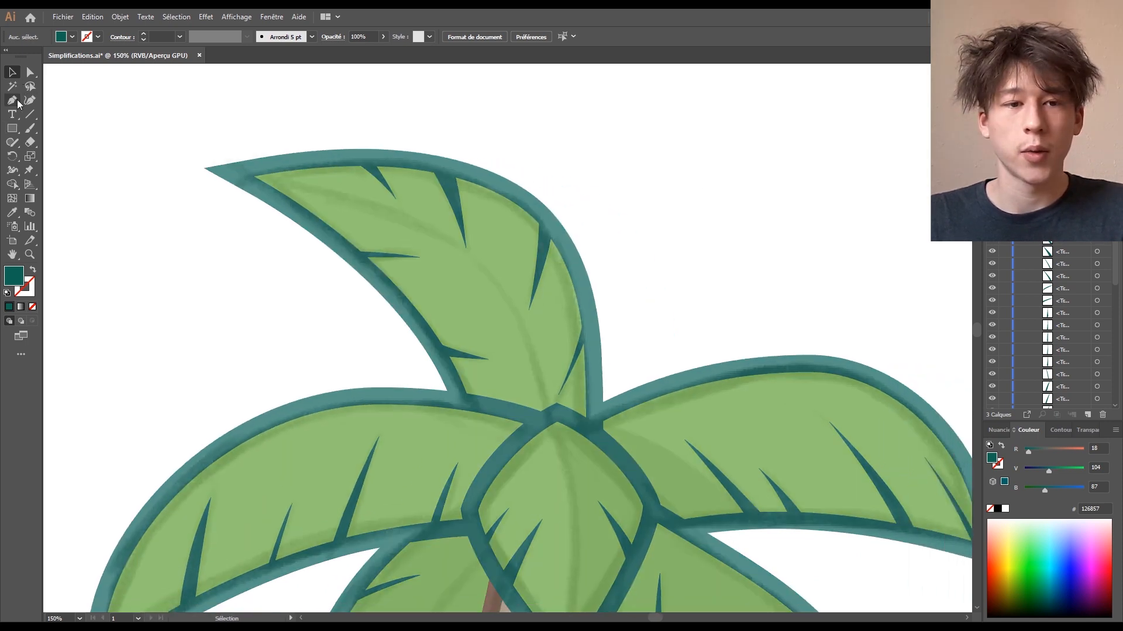
left_click(13, 100)
- Draw a curved midrib down the top leaf from tip to base and adjust its middle anchor
left_click_drag(242, 175, 402, 206)
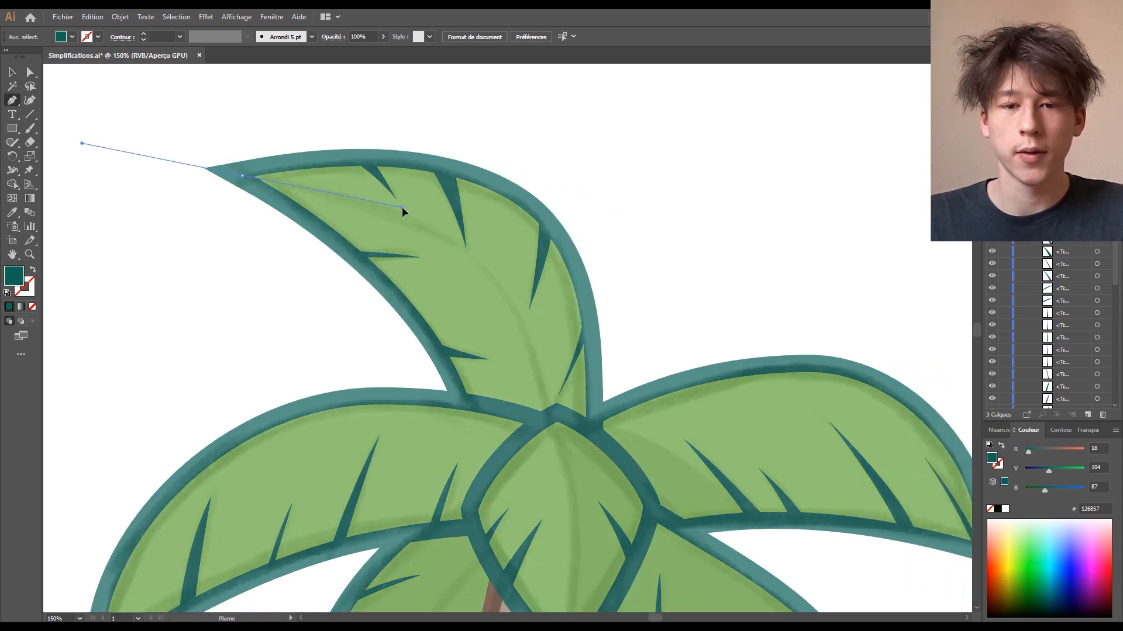
left_click(494, 284)
left_click(548, 414)
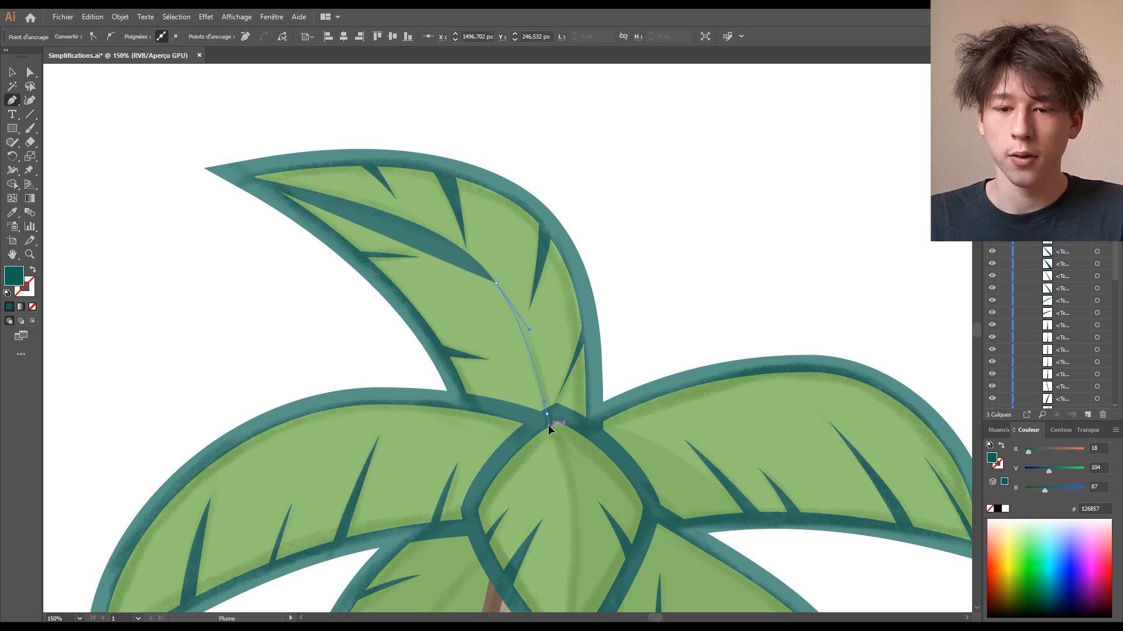
left_click(11, 72)
left_click(579, 250)
left_click(495, 282)
left_click(30, 73)
left_click(497, 284)
left_click(11, 72)
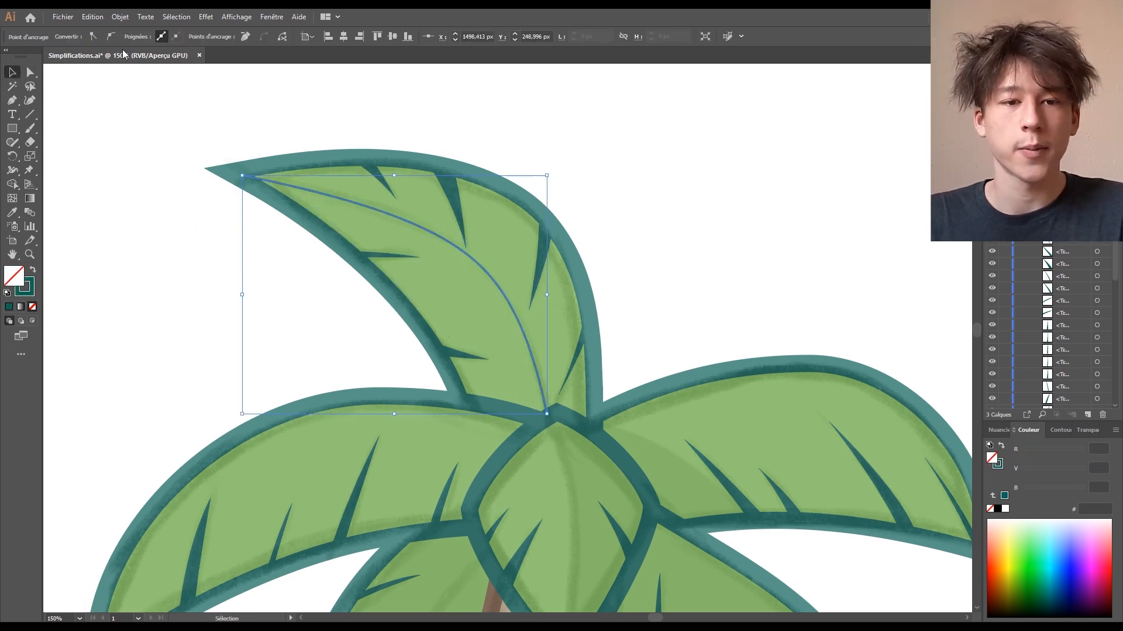
left_click(280, 120)
- Draw a curved midrib along the lower-left leaf, moving its end anchor into the leaf tip
left_click(497, 285)
left_click(643, 257)
left_click_drag(584, 521, 587, 262)
key("p")
left_click_drag(487, 297, 408, 374)
left_click_drag(293, 548, 248, 607)
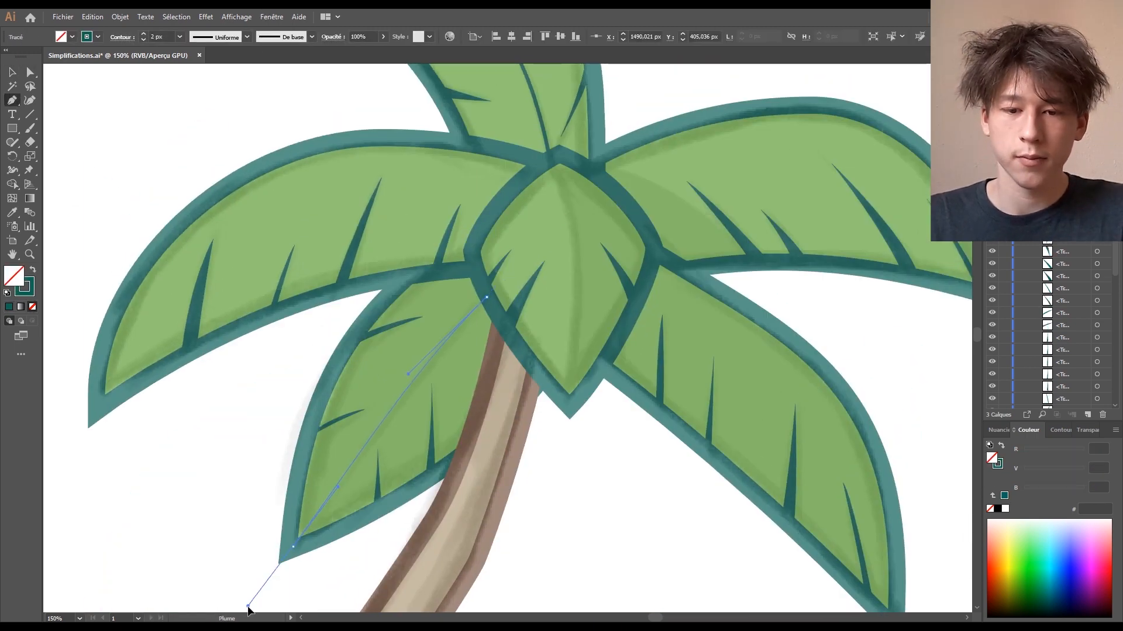
key("a")
left_click_drag(293, 548, 299, 537)
left_click(523, 363)
scroll(523, 361, "down", 3)
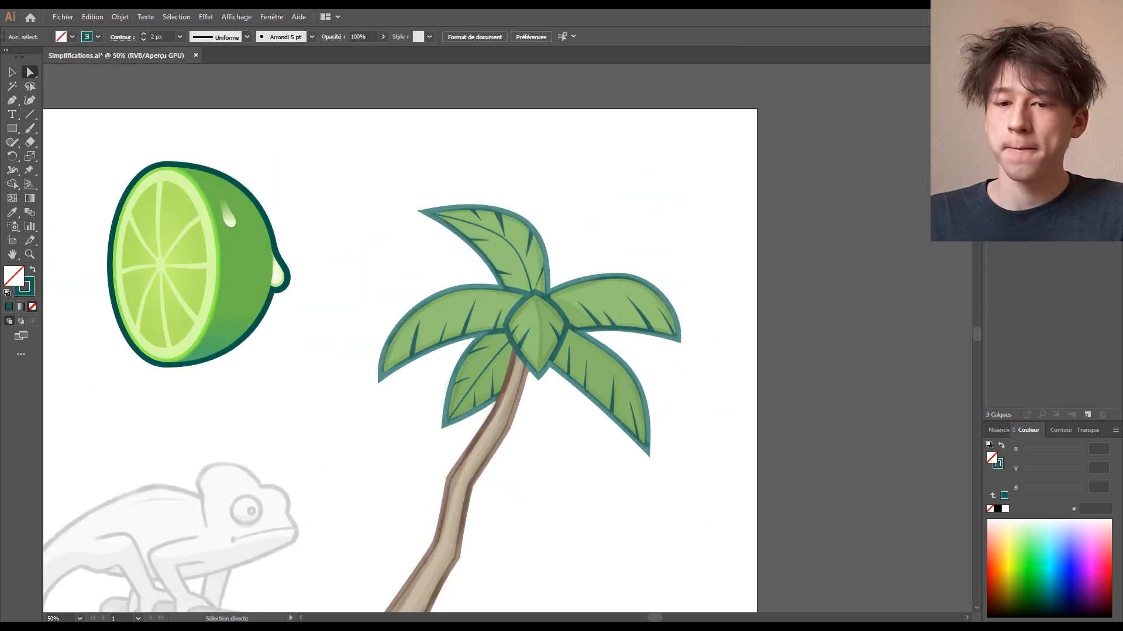
scroll(691, 221, "down", 1)
scroll(691, 221, "up", 2)
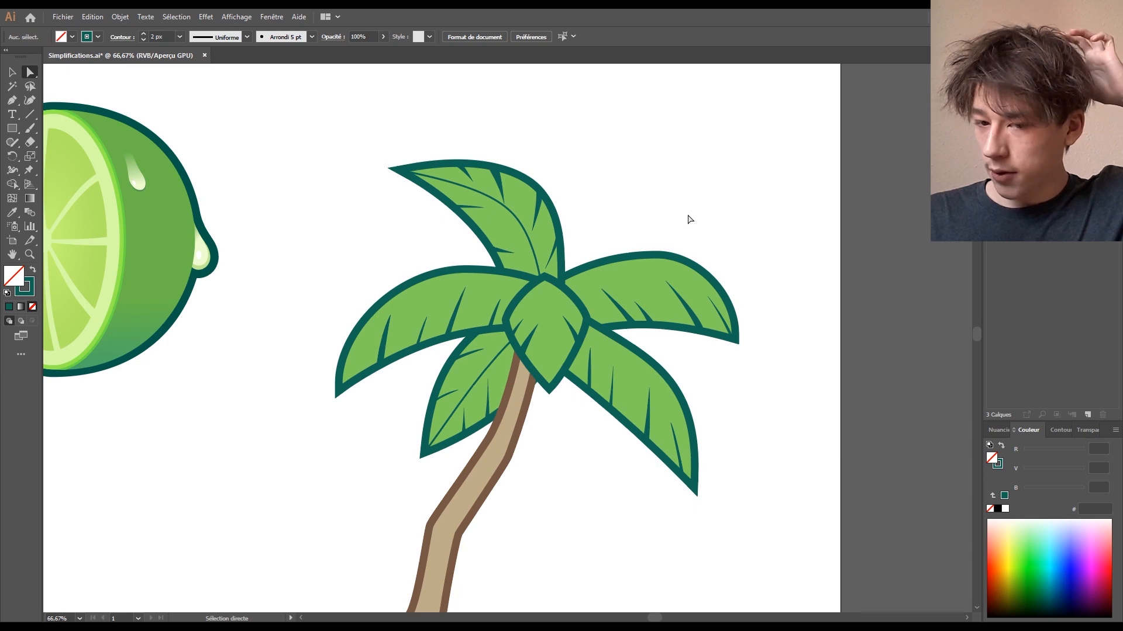
- Draw a curved midrib down the central leaf from its top to its tip
key("ctrl+plus")
key("ctrl+plus")
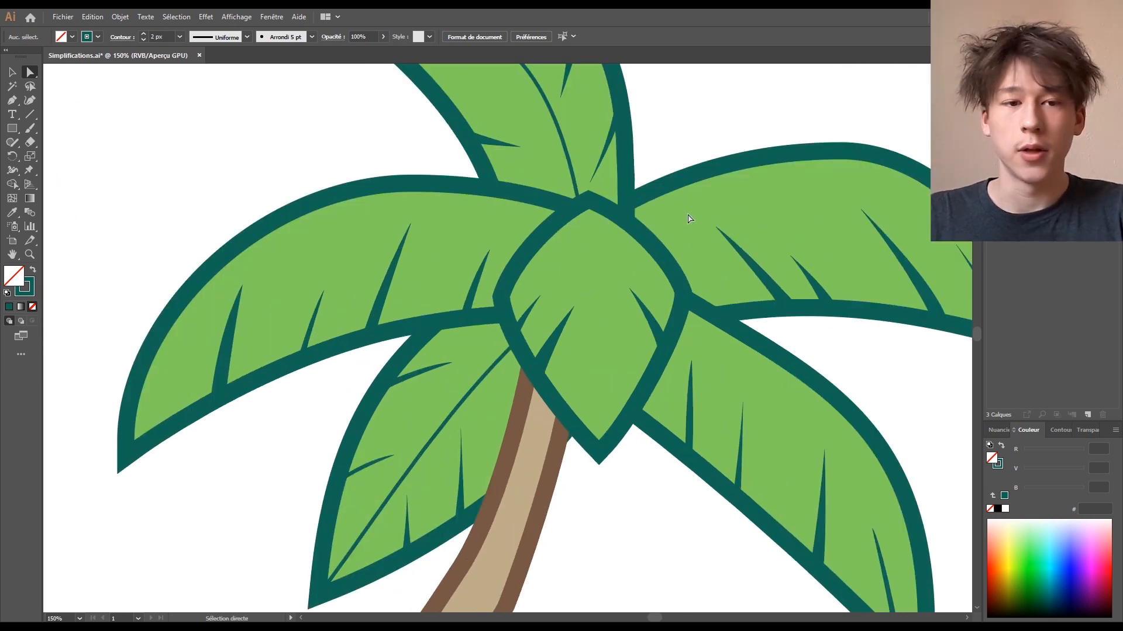
left_click(12, 101)
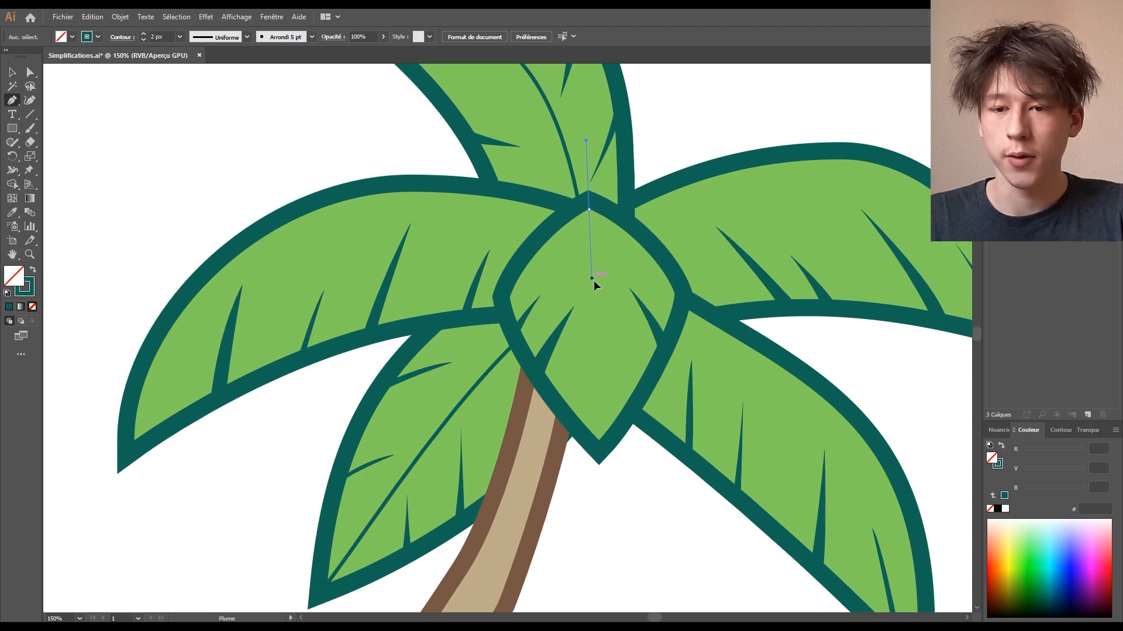
left_click_drag(592, 279, 597, 287)
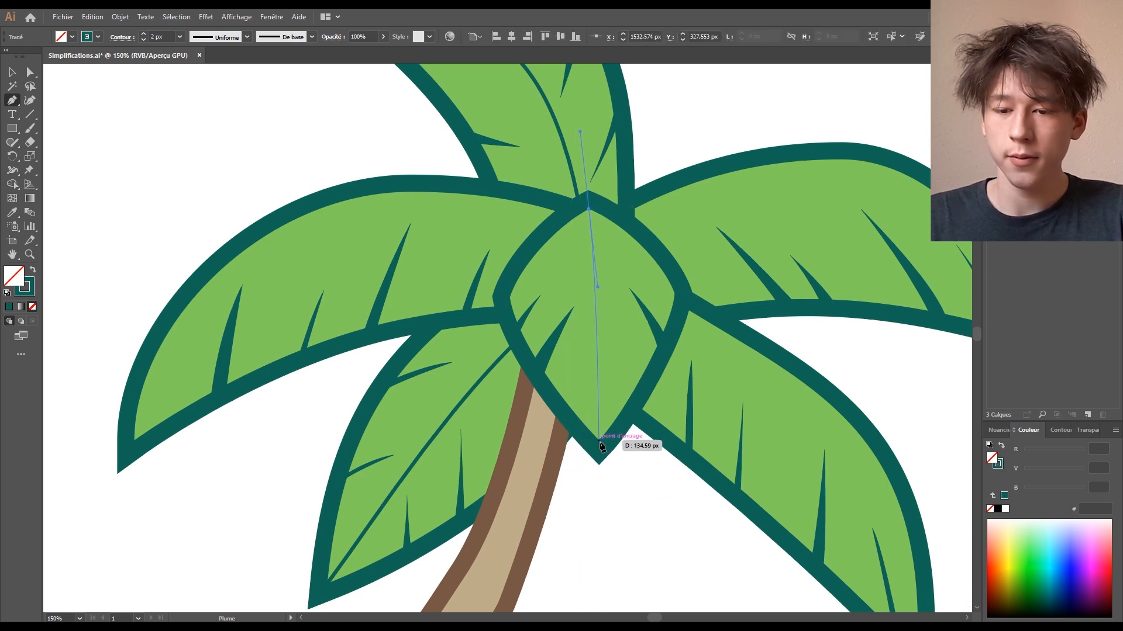
left_click_drag(598, 440, 591, 521)
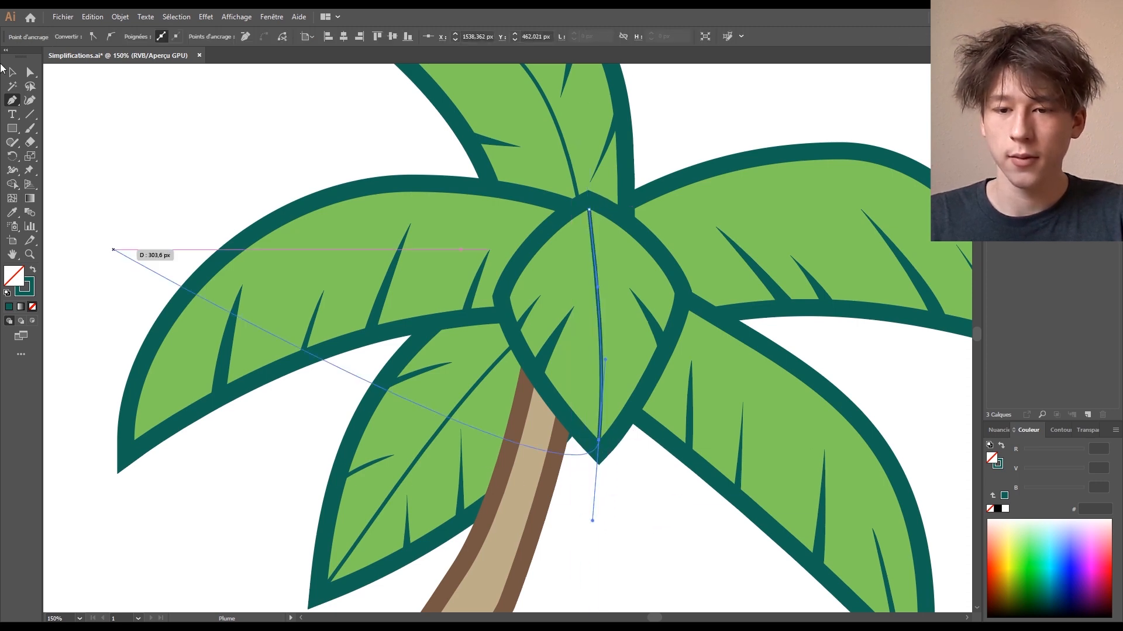
left_click(12, 74)
left_click(637, 574)
key("ctrl+minus")
key("ctrl+minus")
key("ctrl+minus")
key("ctrl+minus")
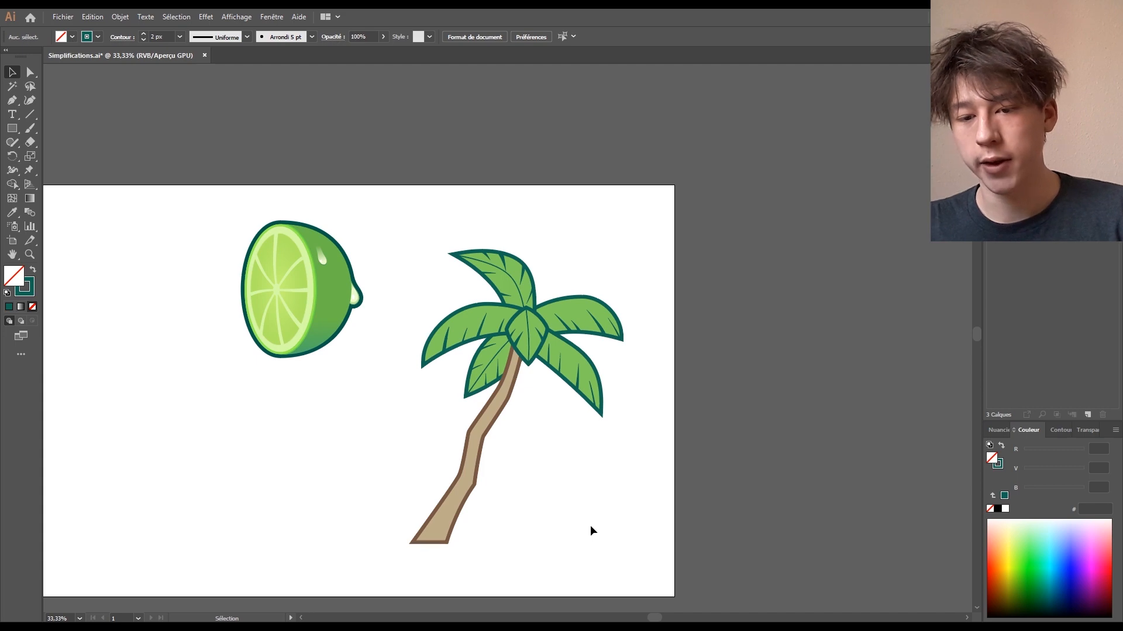
key("ctrl+plus")
key("ctrl+plus")
key("ctrl+plus")
key("ctrl+plus")
key("ctrl+plus")
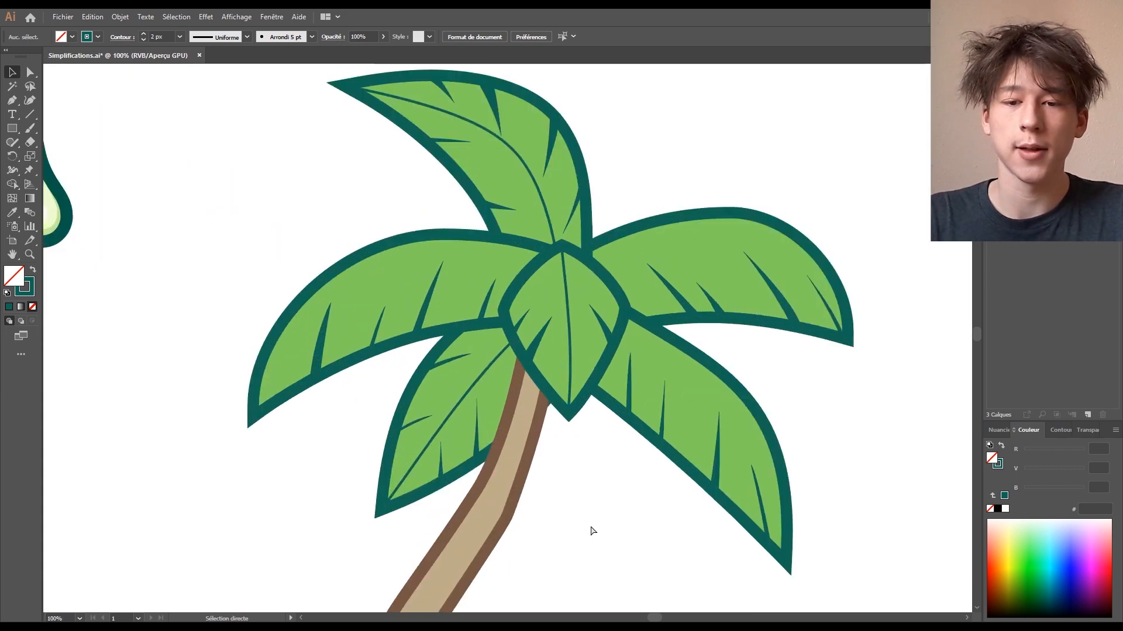
scroll(306, 313, "left", 5)
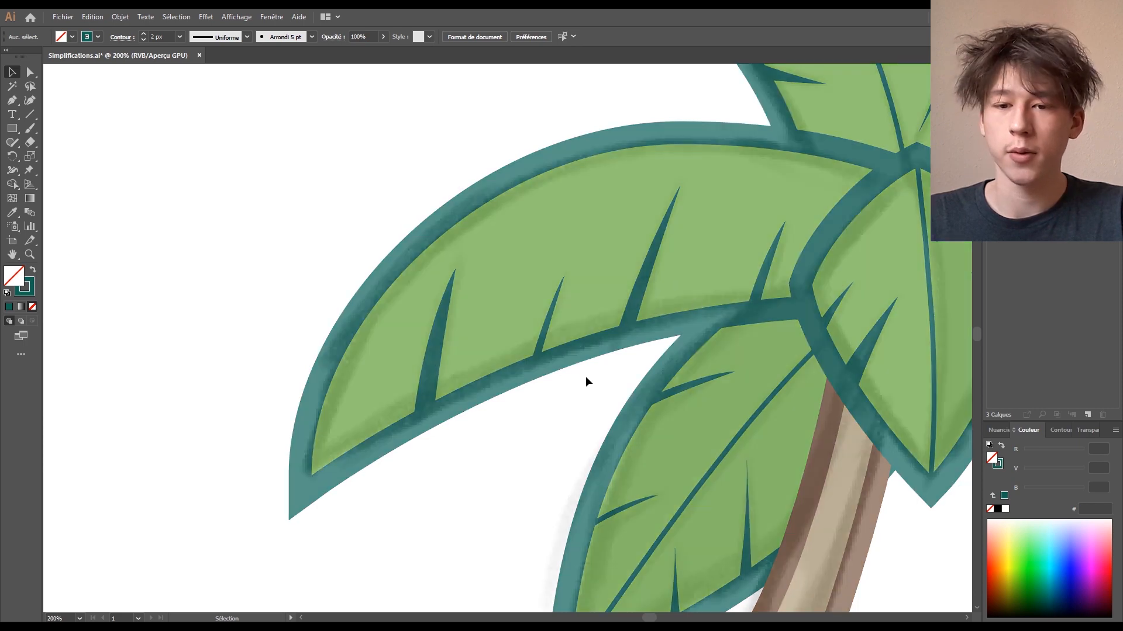
- Bend a segment of the leftmost leaf spike upward into a curve
left_click_drag(603, 446, 602, 446)
left_click_drag(500, 435, 514, 462)
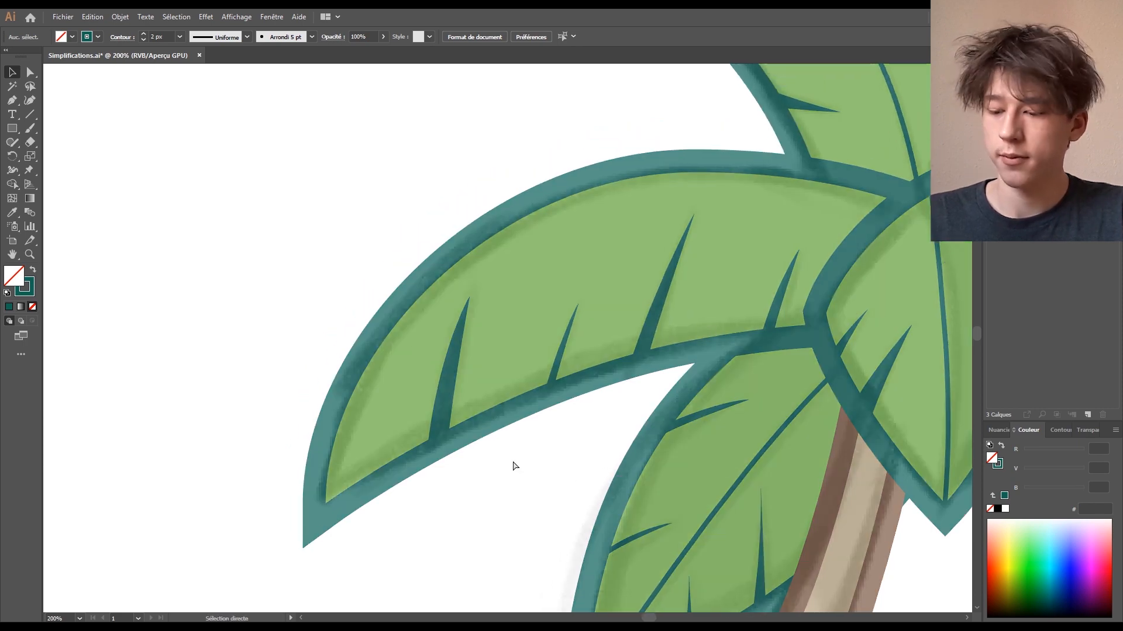
key("ctrl+plus")
left_click(409, 465)
left_click(32, 76)
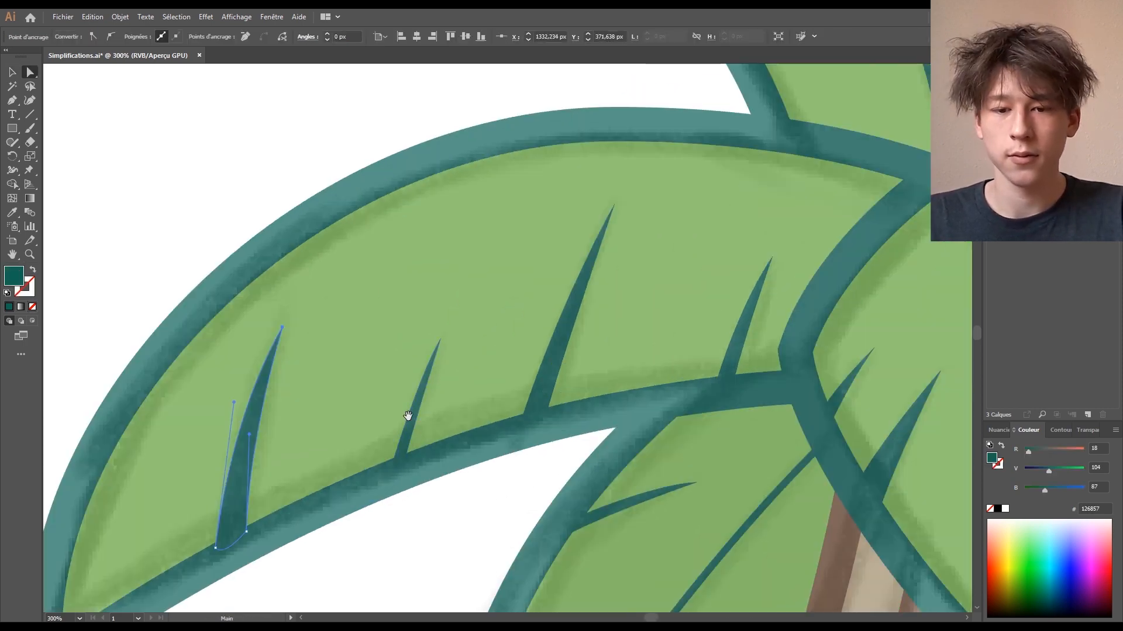
left_click_drag(413, 433, 412, 415)
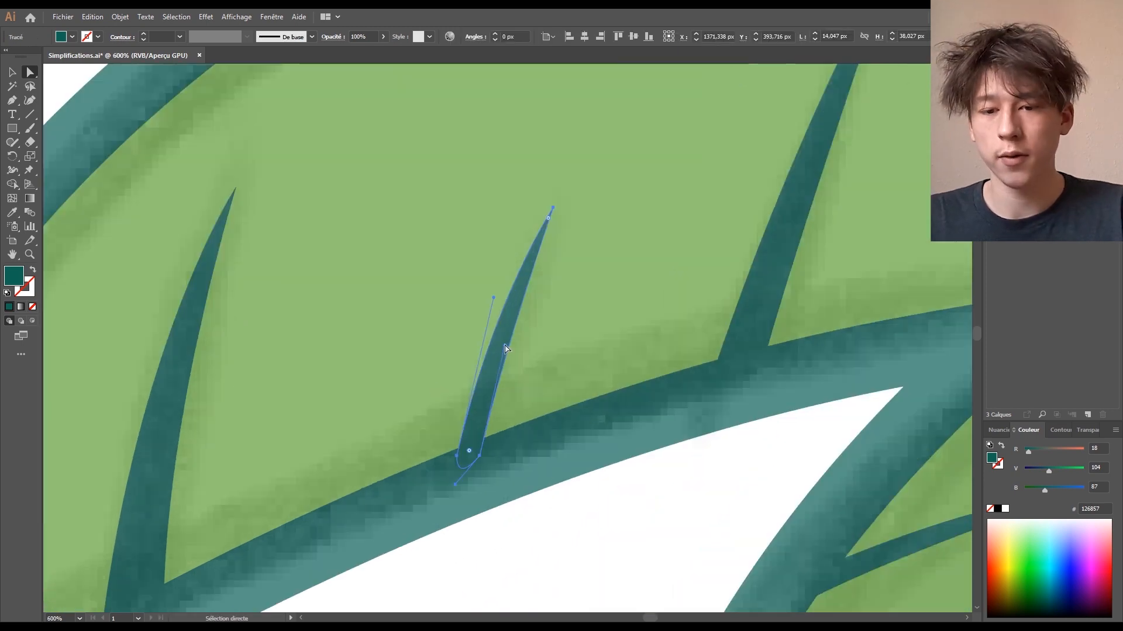
- Curve the second spike's edges by moving its tip and pulling anchor handles
key("ctrl+plus")
key("ctrl+plus")
left_click(231, 587)
left_click_drag(291, 317, 292, 317)
left_click(284, 589)
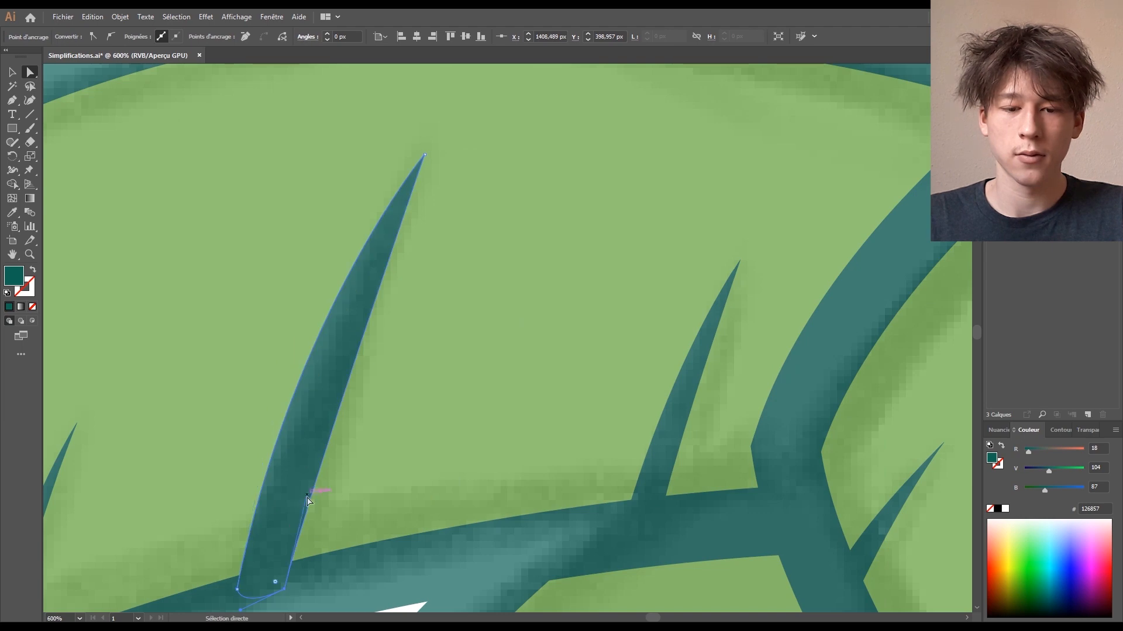
left_click_drag(309, 497, 303, 427)
left_click_drag(740, 260, 750, 272)
left_click(664, 507)
left_click_drag(678, 454, 672, 342)
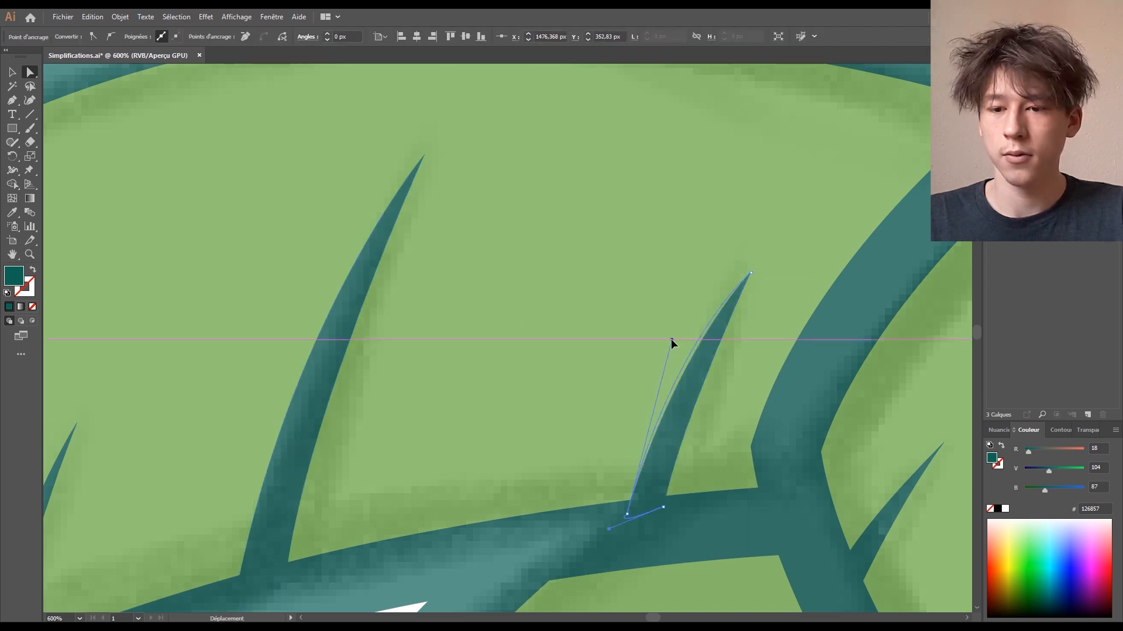
key("ctrl+minus")
key("ctrl+minus")
key("ctrl+minus")
key("ctrl+minus")
left_click_drag(736, 170, 719, 205)
left_click(719, 206)
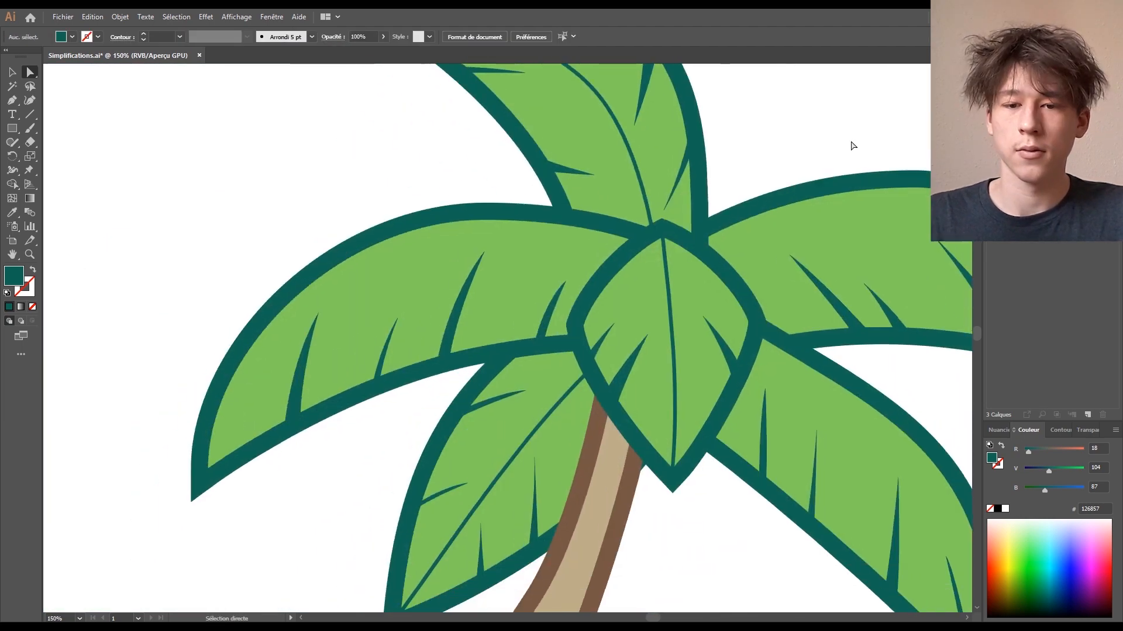
key("ctrl+minus")
key("ctrl+minus")
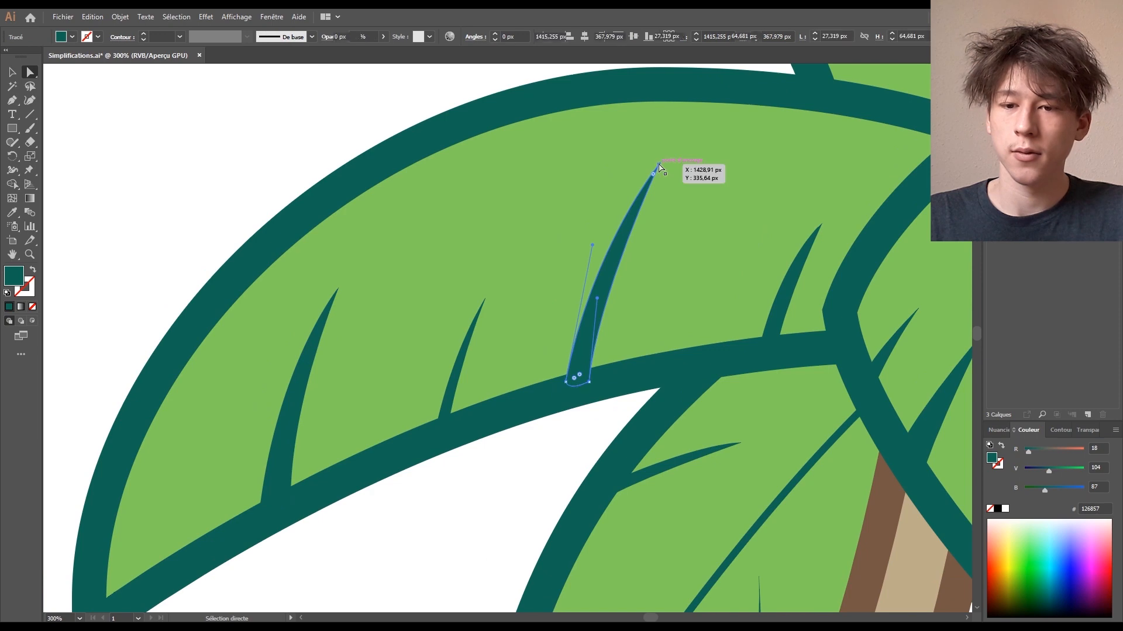
- Curve the middle spike's left edge and reshape its tip
left_click(602, 285)
left_click_drag(602, 285, 603, 285)
left_click_drag(541, 411, 495, 448)
left_click_drag(540, 287, 545, 260)
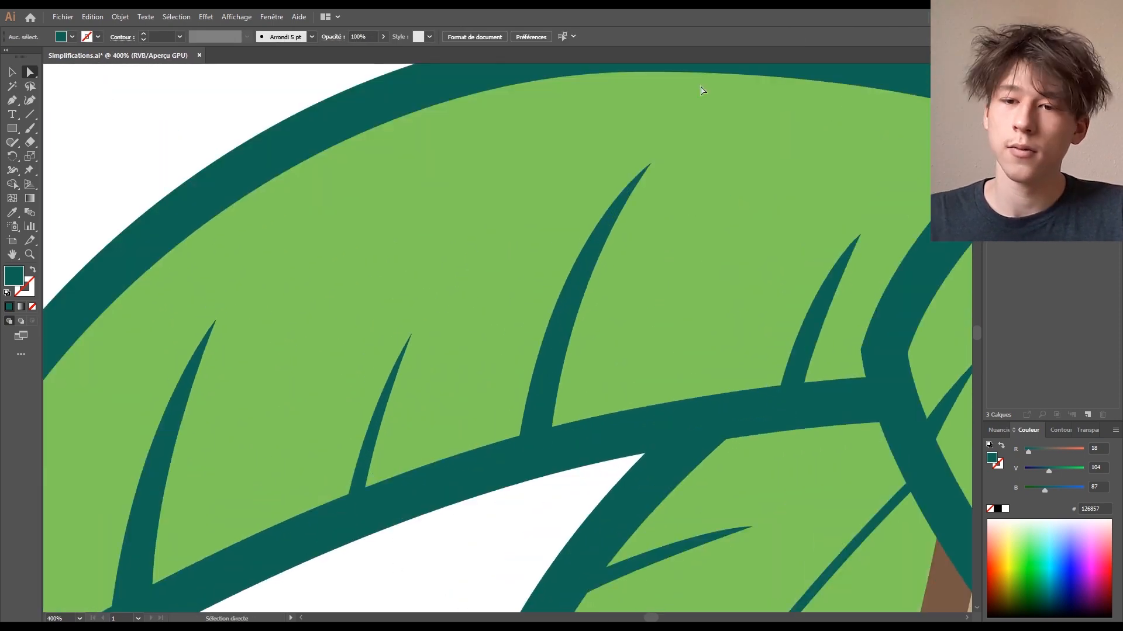
left_click_drag(649, 167, 573, 296)
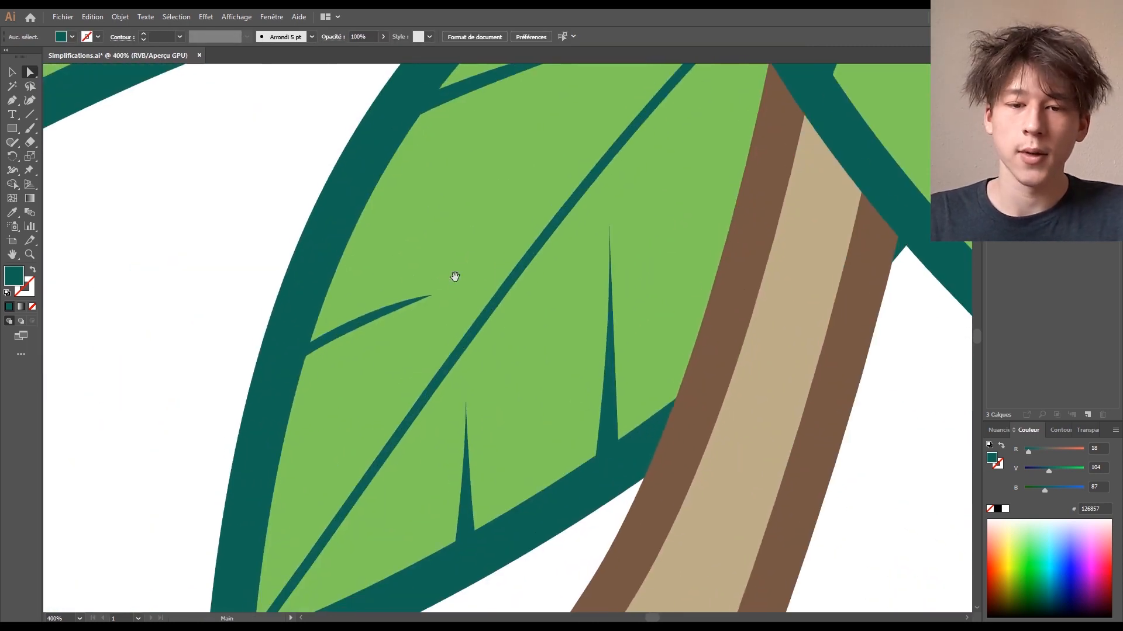
- Bend the lower-middle spike's right edge and convert its tip anchor to a sharp corner
mouse_move(304, 354)
left_mouse_down()
mouse_move(295, 371)
mouse_move(309, 346)
left_mouse_up()
left_click(468, 541)
left_click(476, 544)
left_click_drag(472, 497, 462, 514)
left_click(487, 481)
left_click(466, 401)
key("p")
key("a")
left_click(96, 37)
left_click_drag(605, 453, 538, 504)
left_click(538, 504)
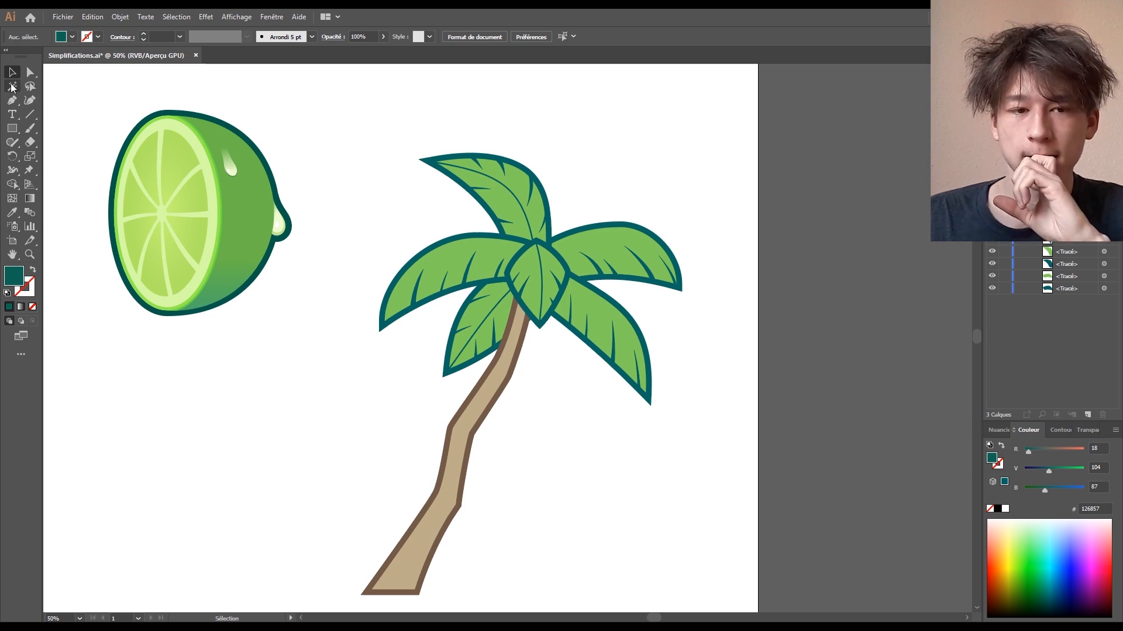
- Isolate the central leaf and select its inner green shape
key("ctrl+1")
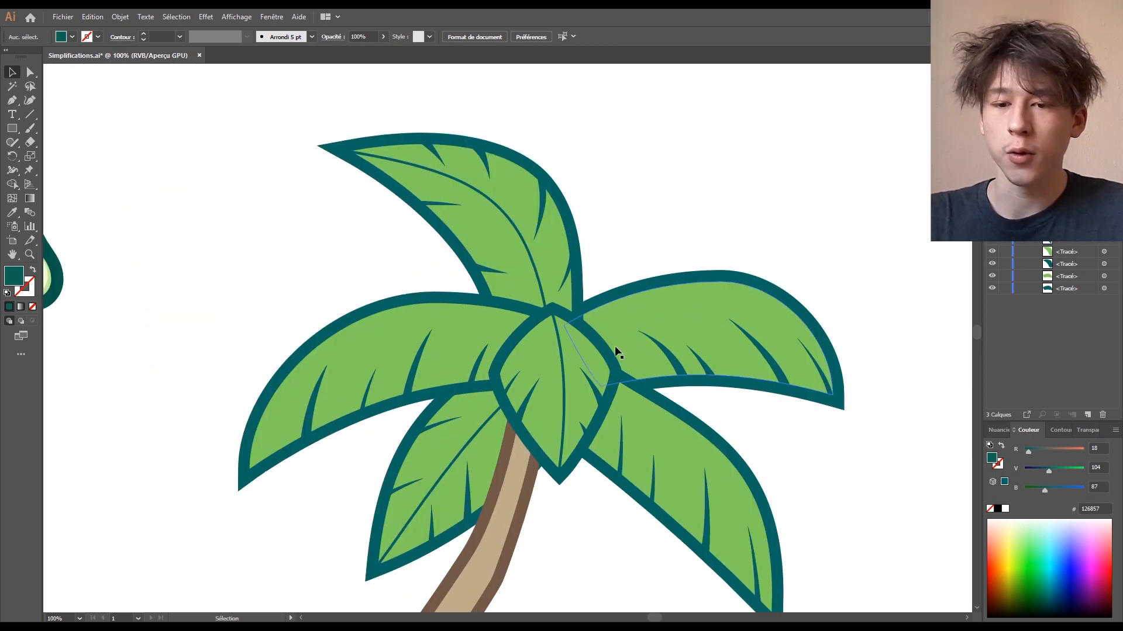
left_click_drag(588, 354, 792, 111)
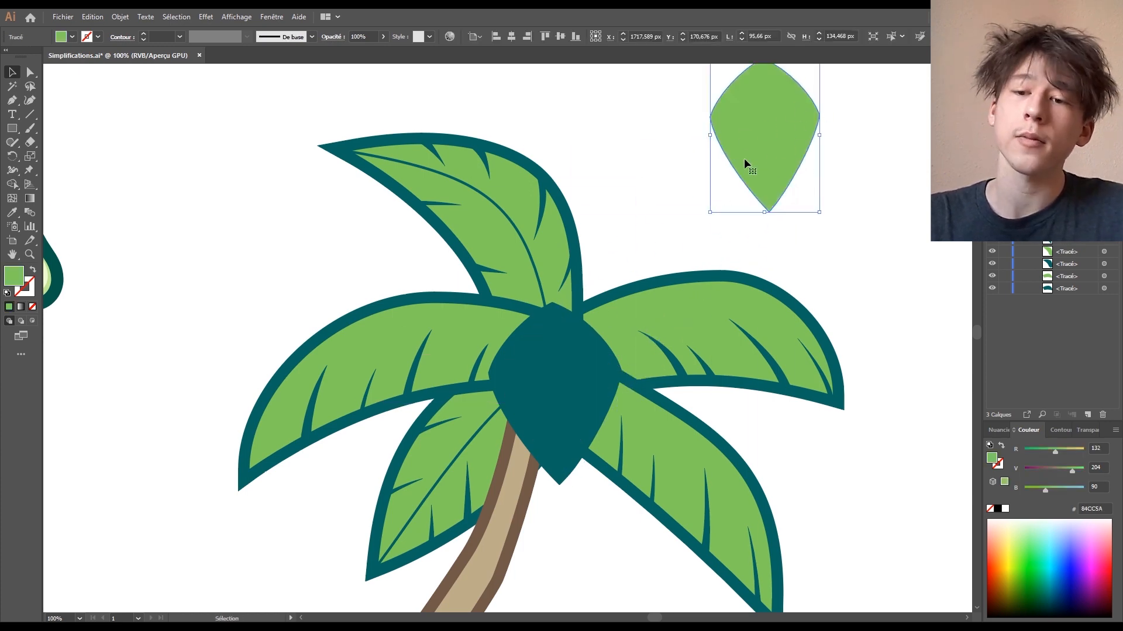
key("ctrl+z")
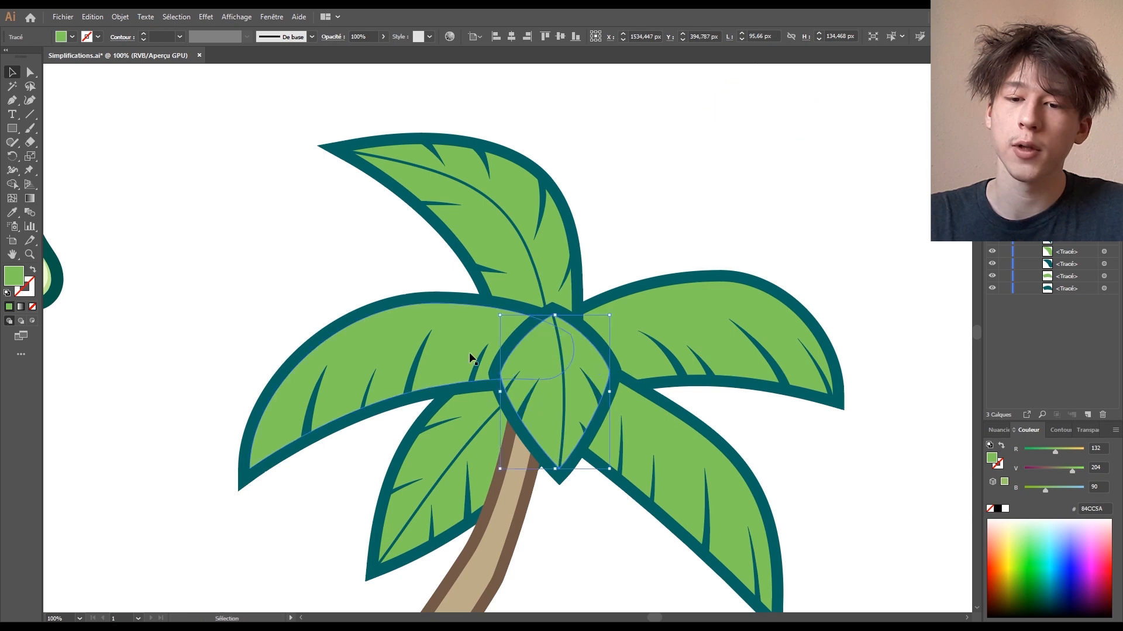
double_click(592, 332)
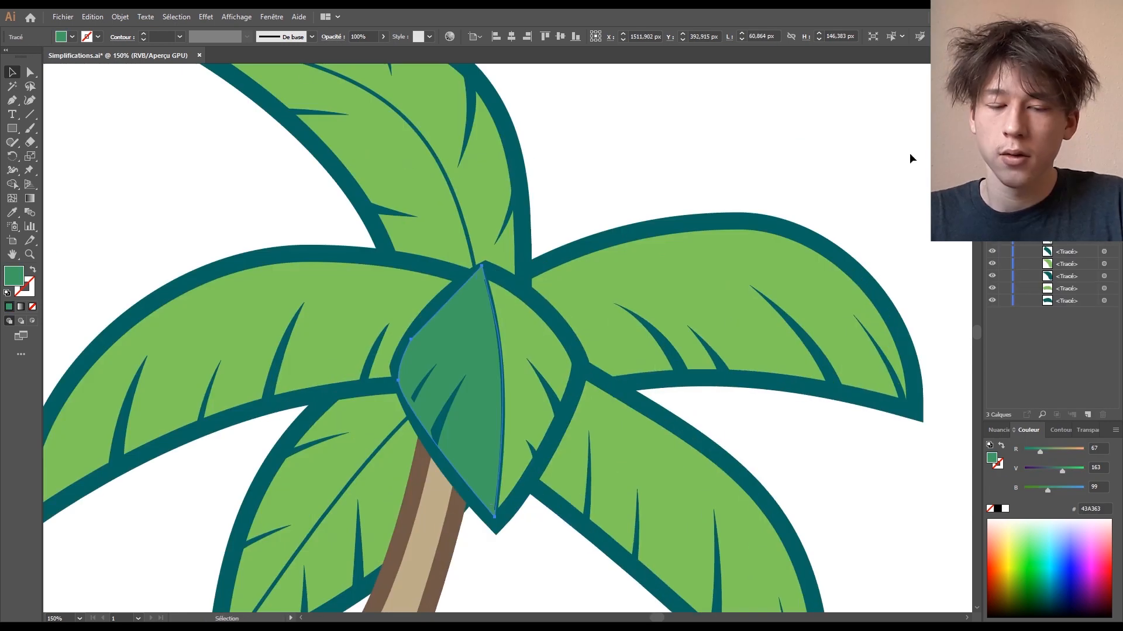
left_click(742, 94)
scroll(741, 163, "down", 1)
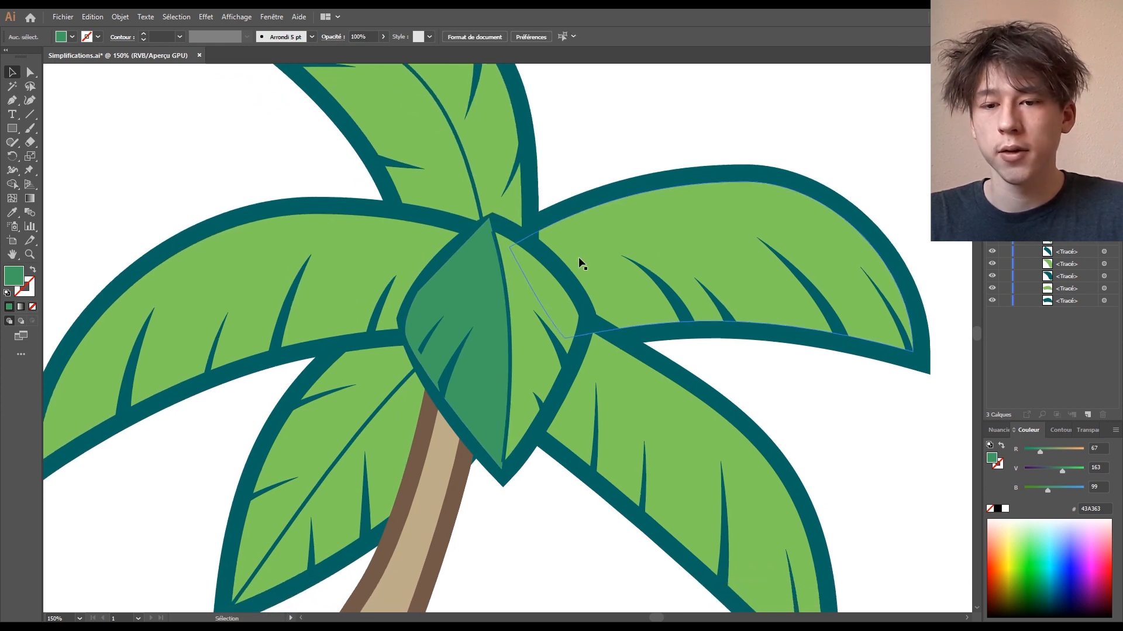
left_click(567, 282)
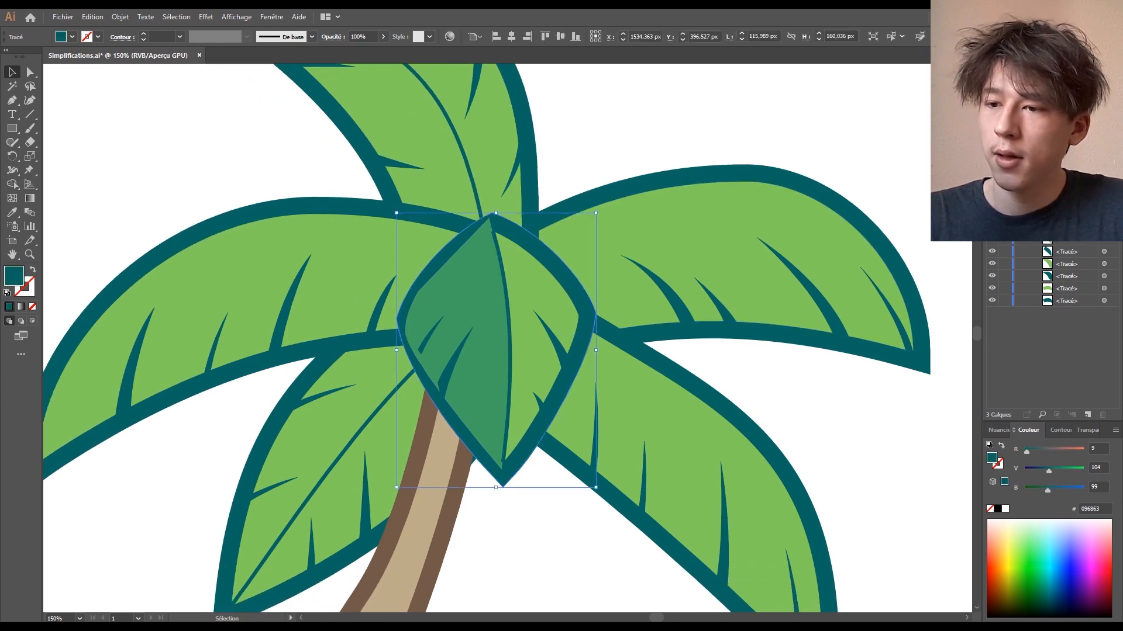
left_click(541, 291, "shift")
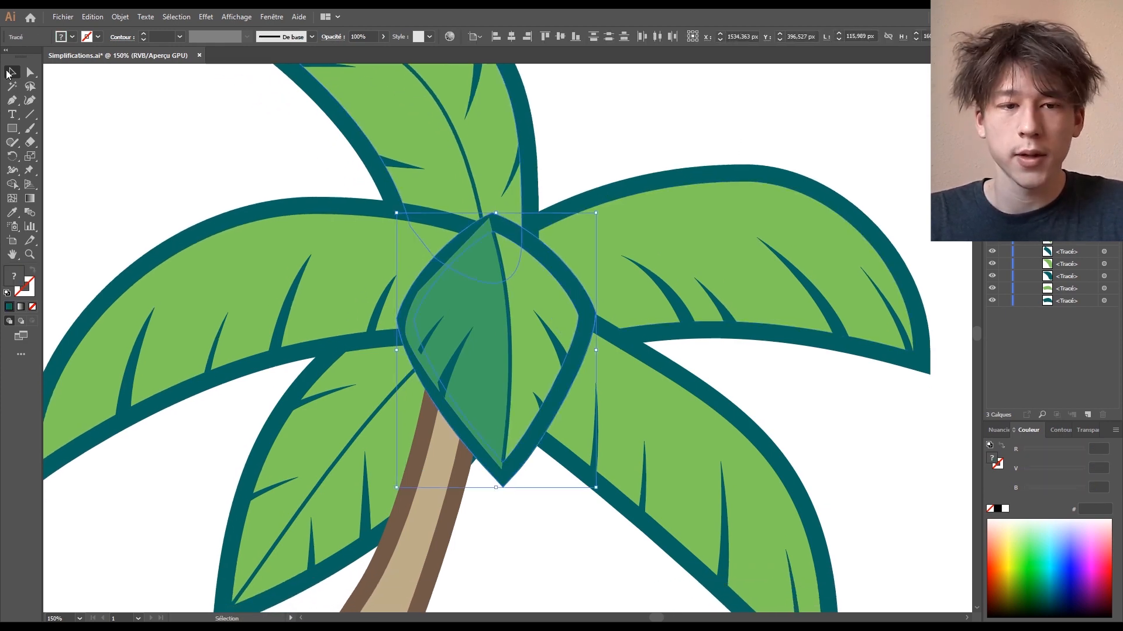
left_click(542, 291)
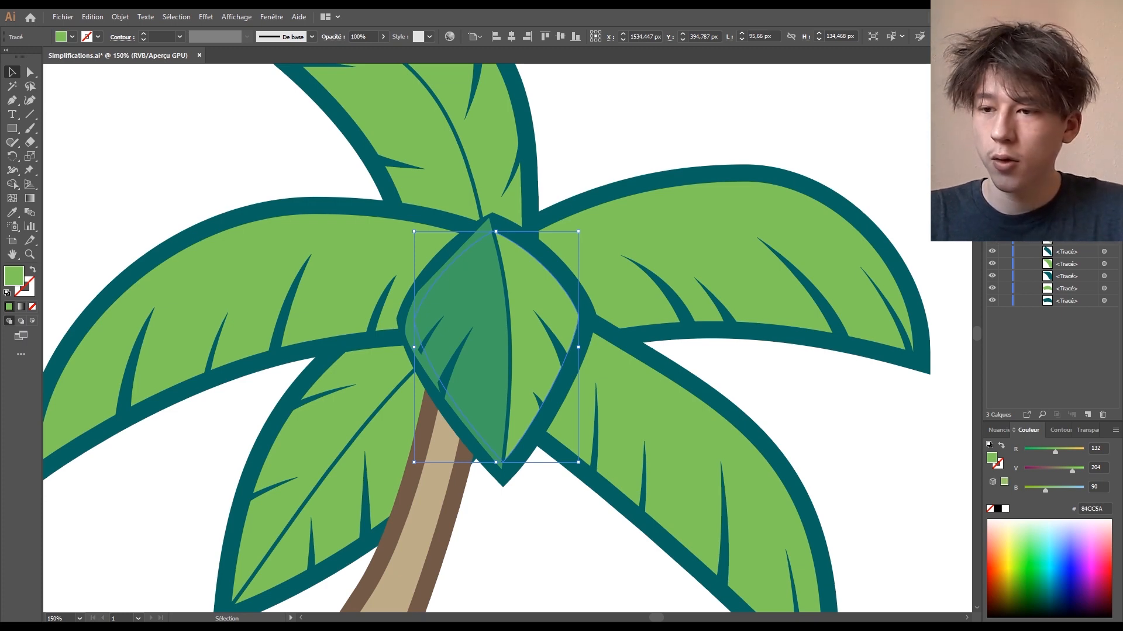
key("ctrl+shift+v")
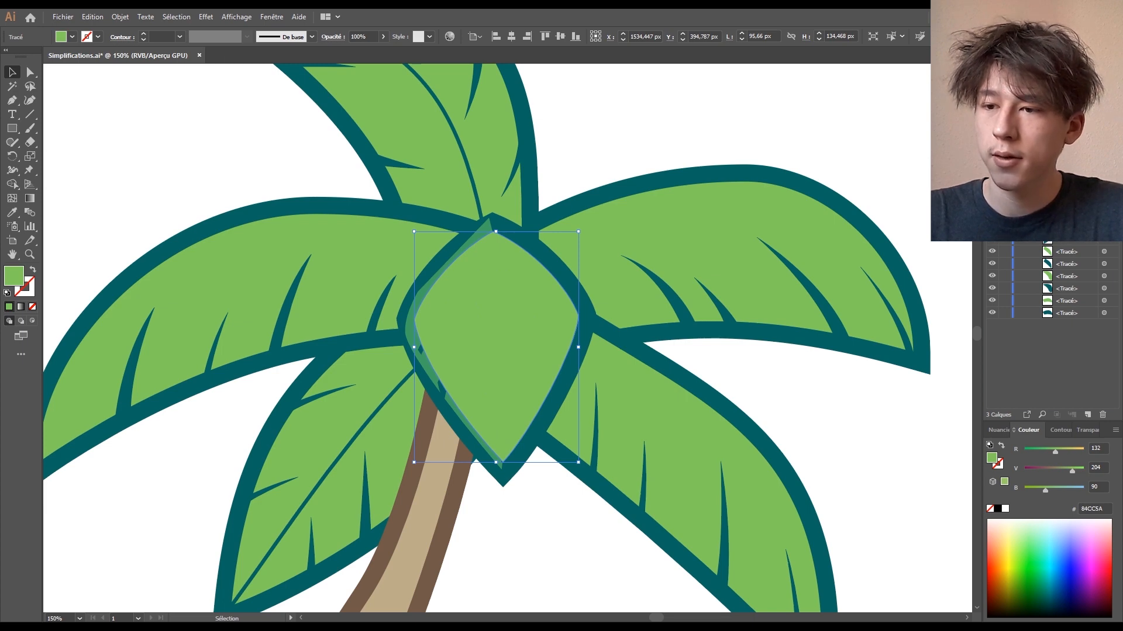
key("Delete")
- Split the green leaf against its dark outline with Shape Builder, removing the inner region
left_click(544, 286)
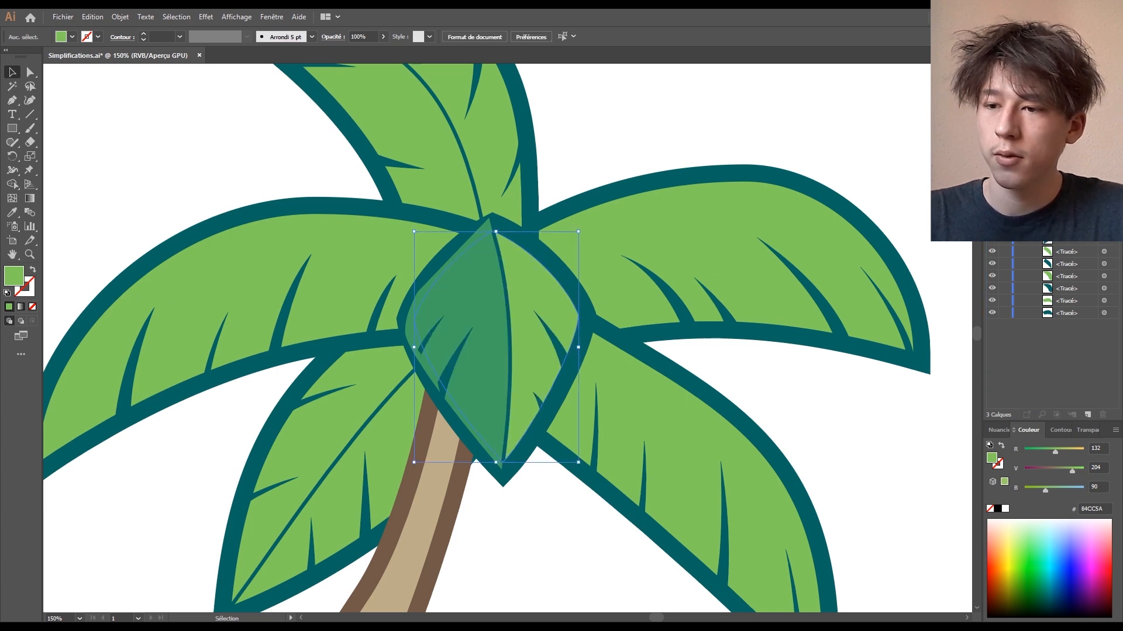
left_click(578, 351, "shift")
left_click(11, 184)
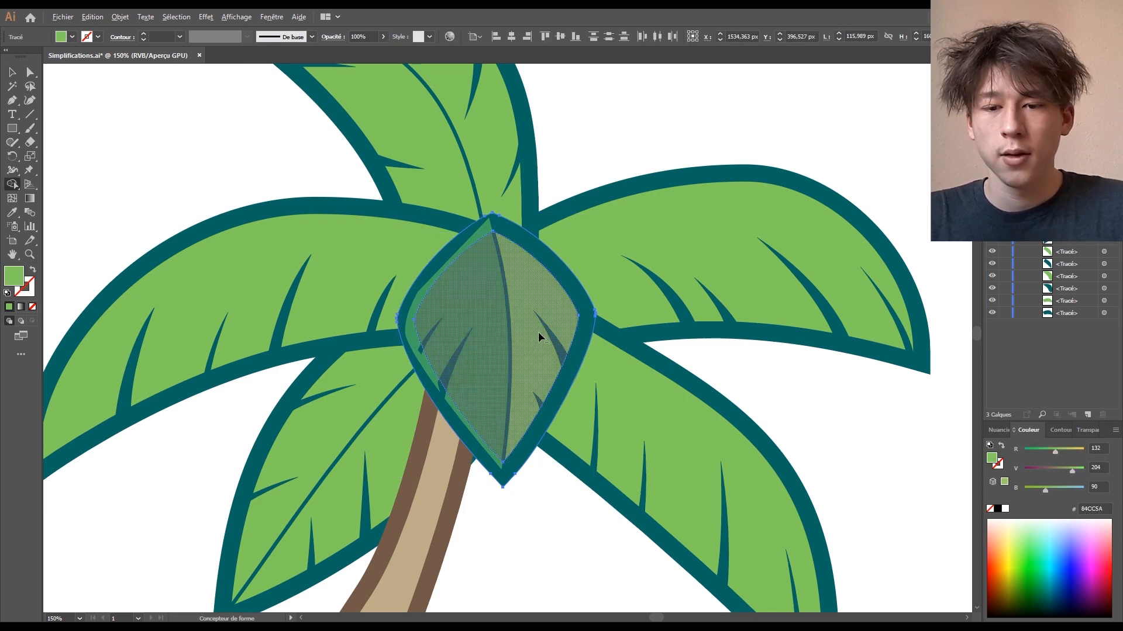
left_click(540, 335, "alt")
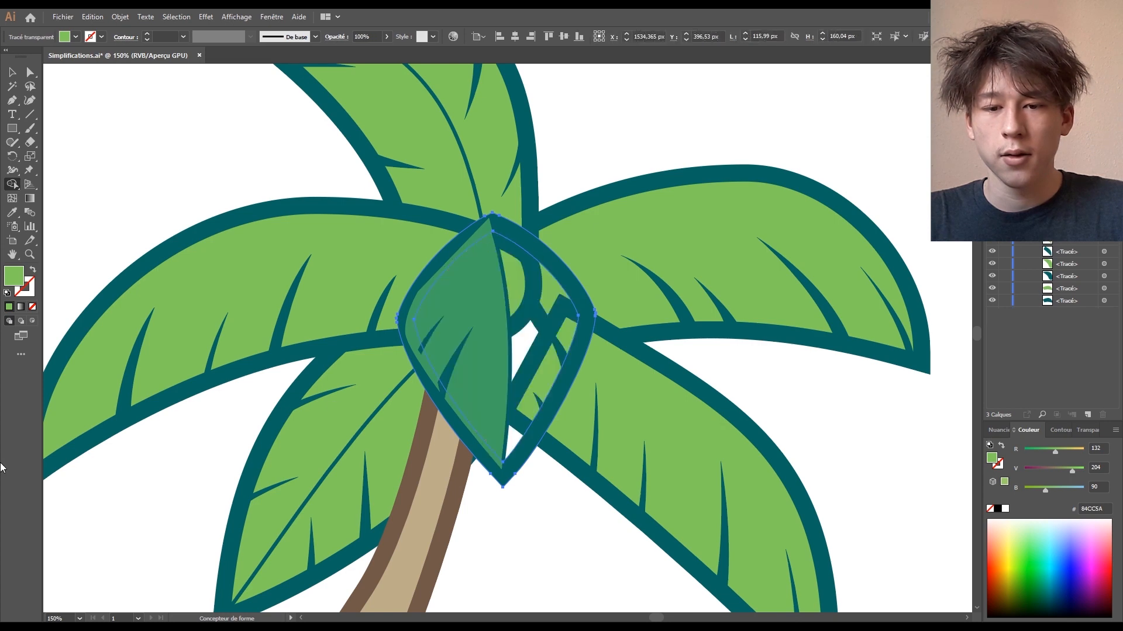
left_click(12, 73)
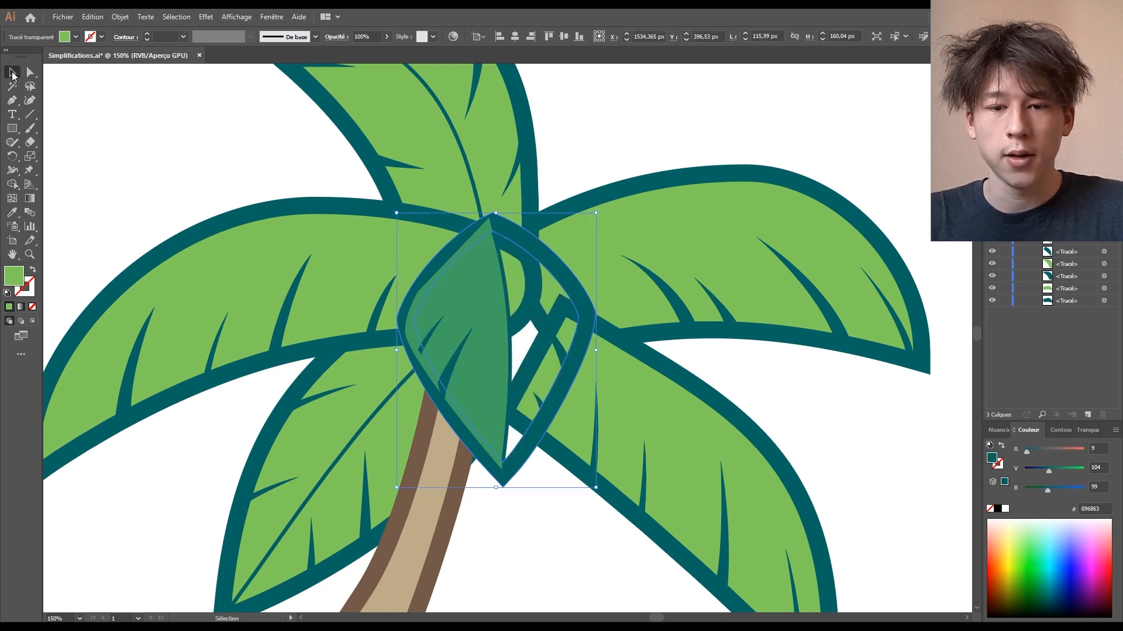
left_click(755, 120)
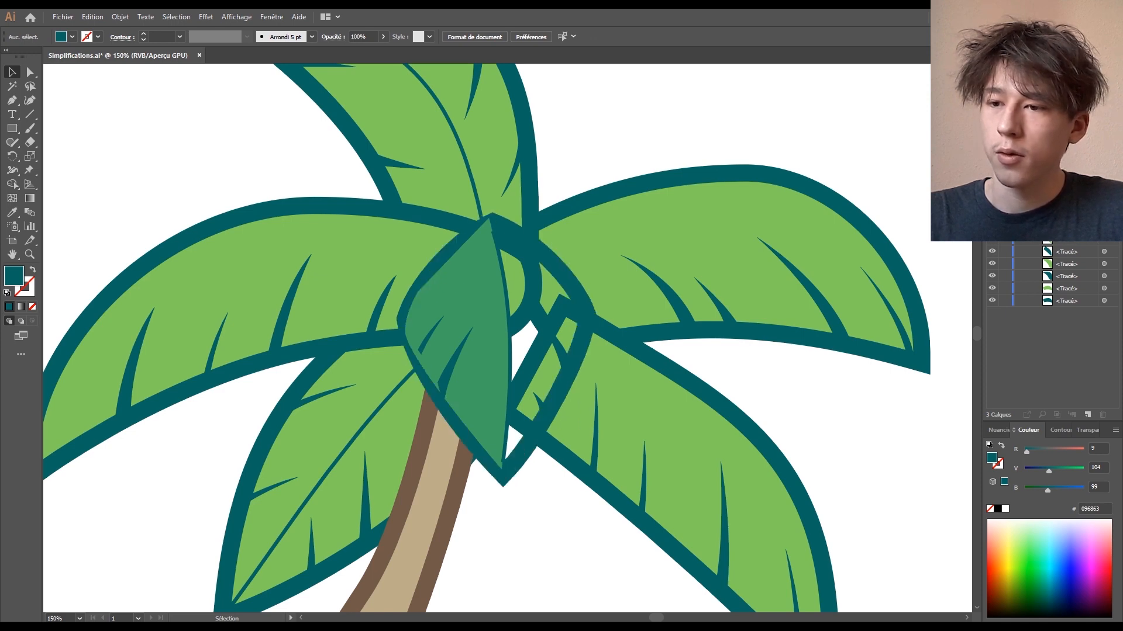
- Unhide the right half and move the dark-green half beneath the leaf outline in Layers
left_click(1065, 188)
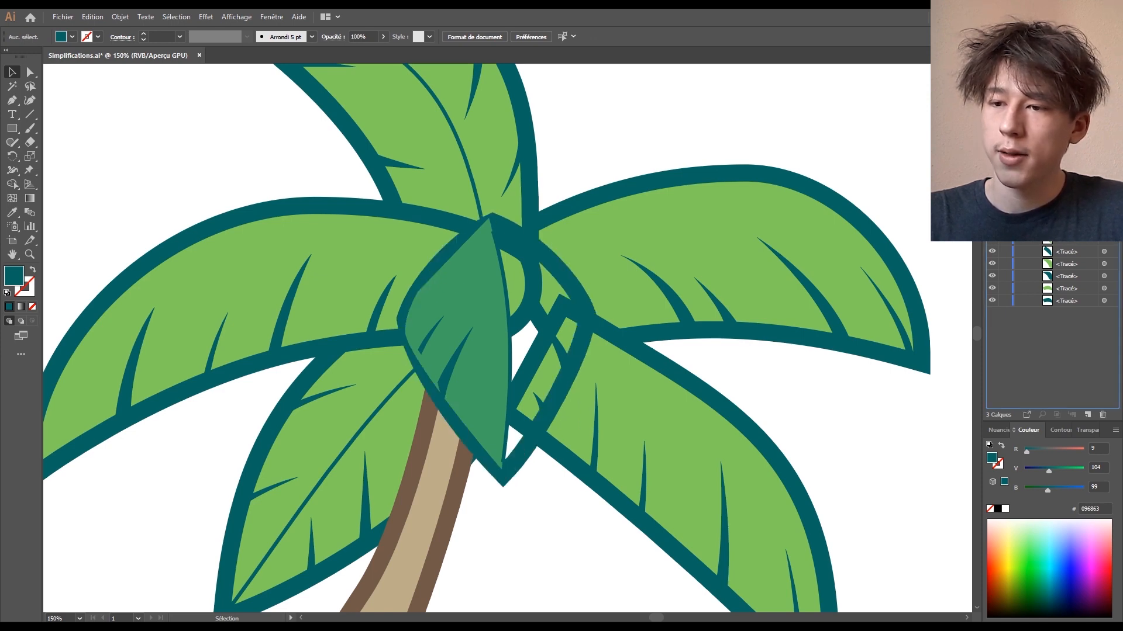
left_click(992, 202)
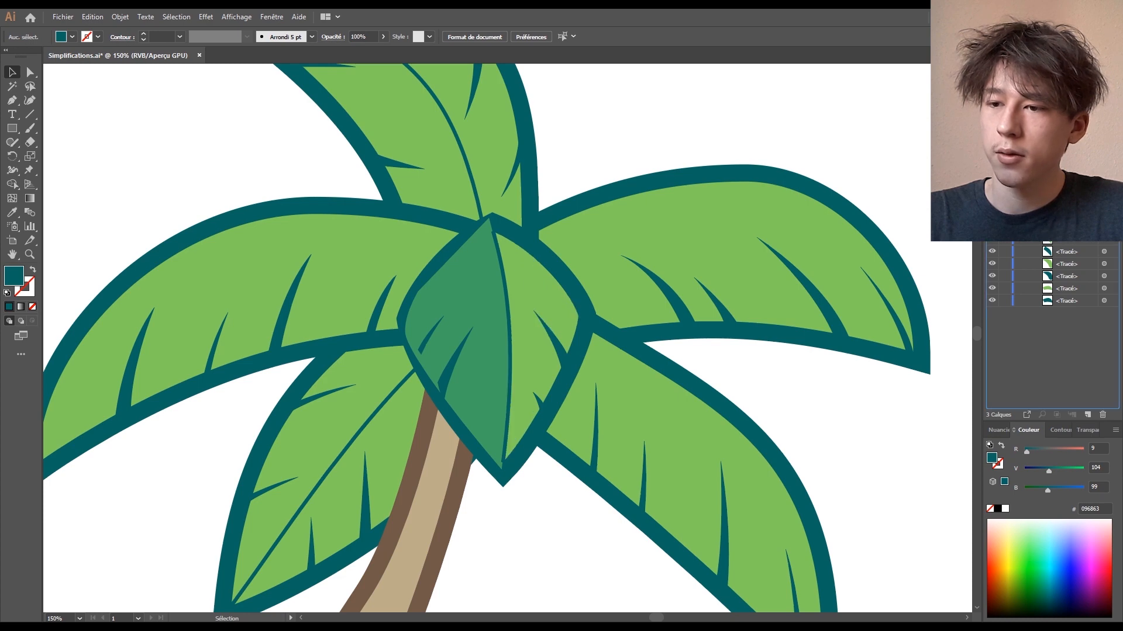
left_click_drag(1065, 187, 1065, 211)
left_click_drag(593, 151, 594, 167)
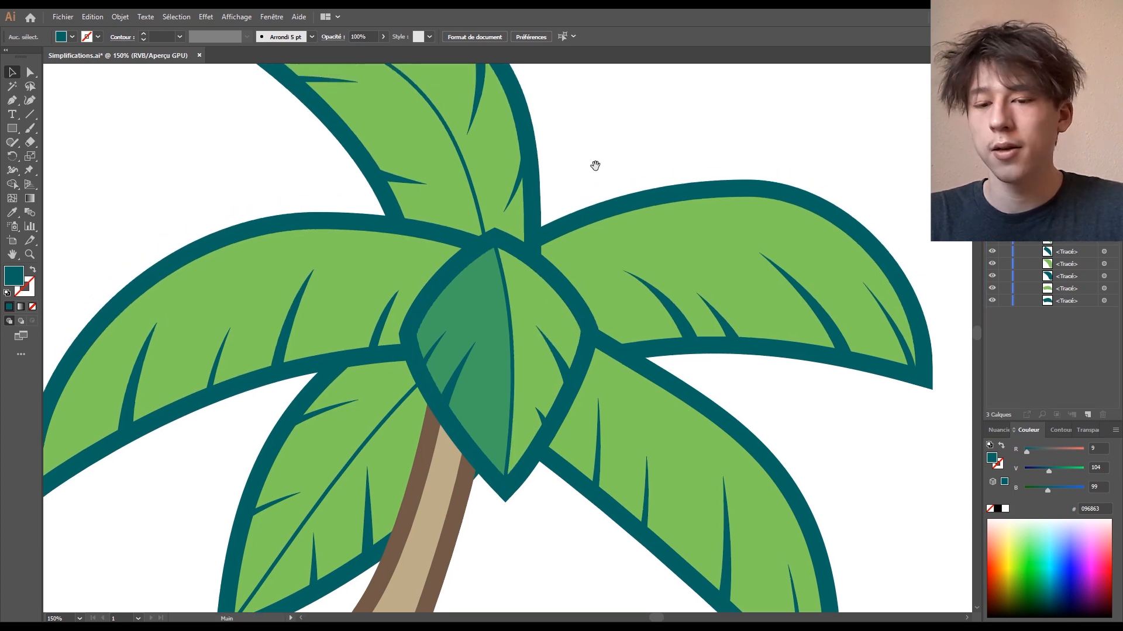
key("ctrl+plus")
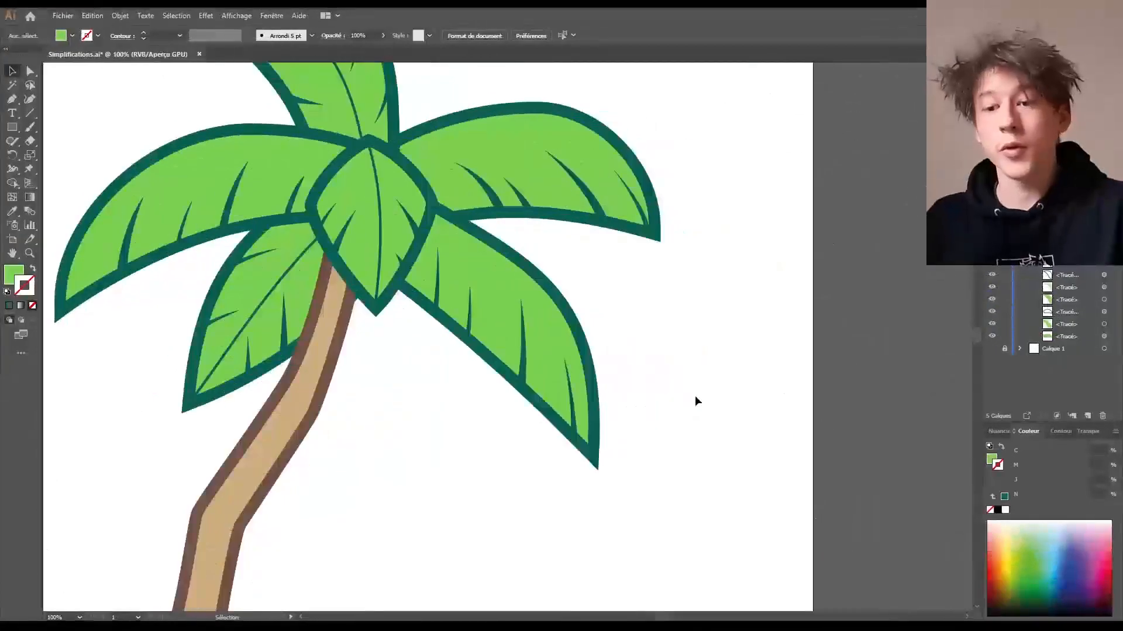
- Drag the light-green leaf fill right and the dark-green backing down-left, away from the veins
left_click_drag(501, 313, 612, 319)
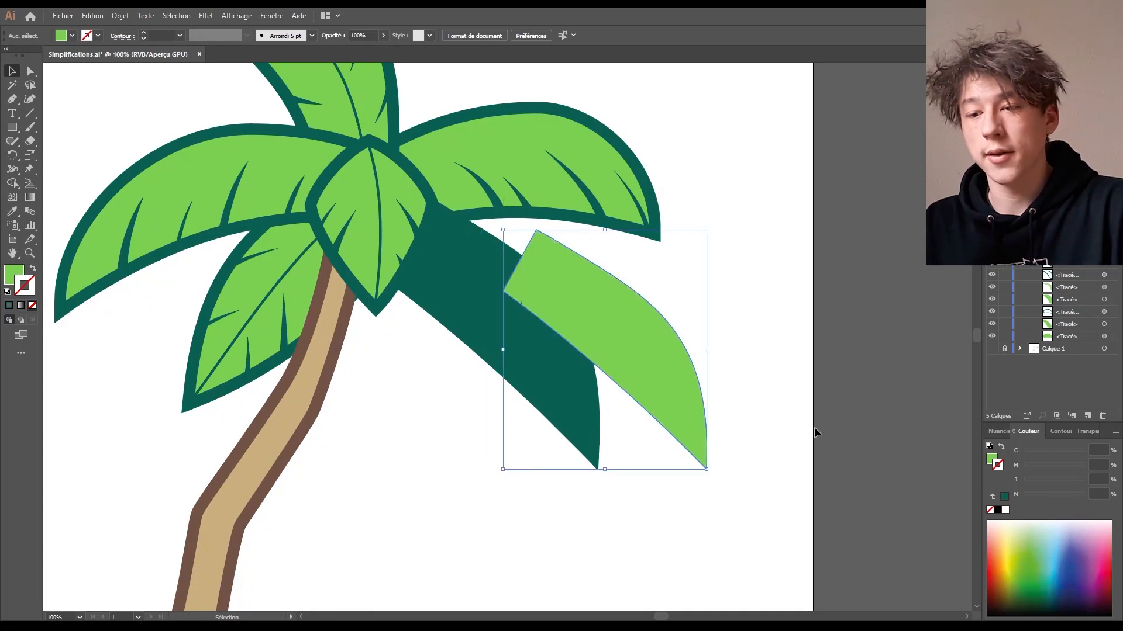
left_click_drag(478, 326, 439, 421)
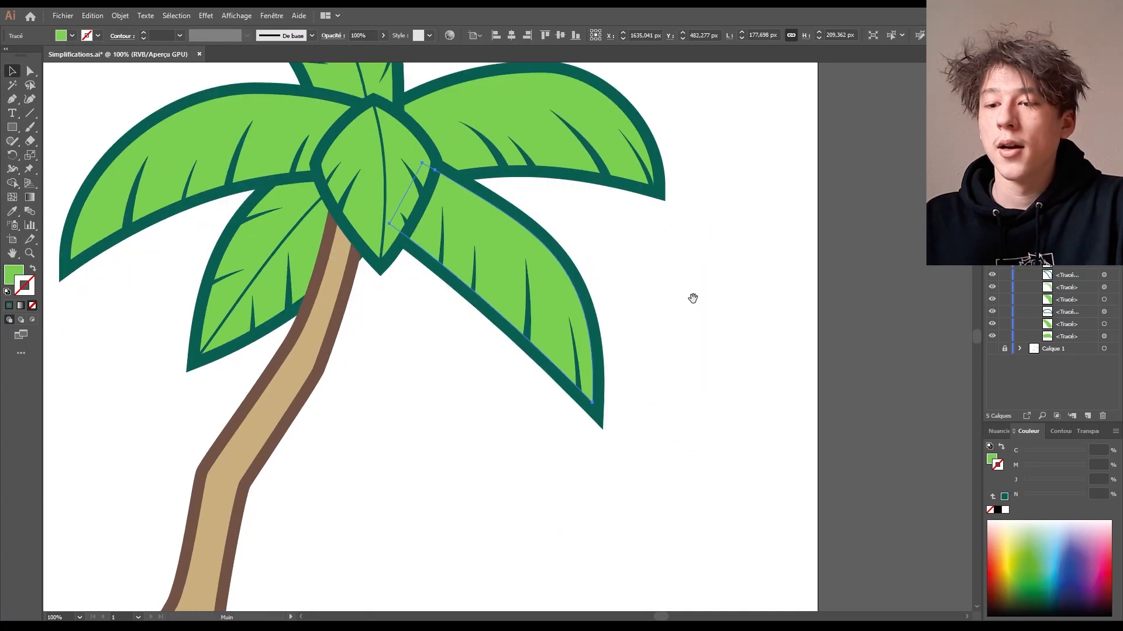
left_click(602, 359)
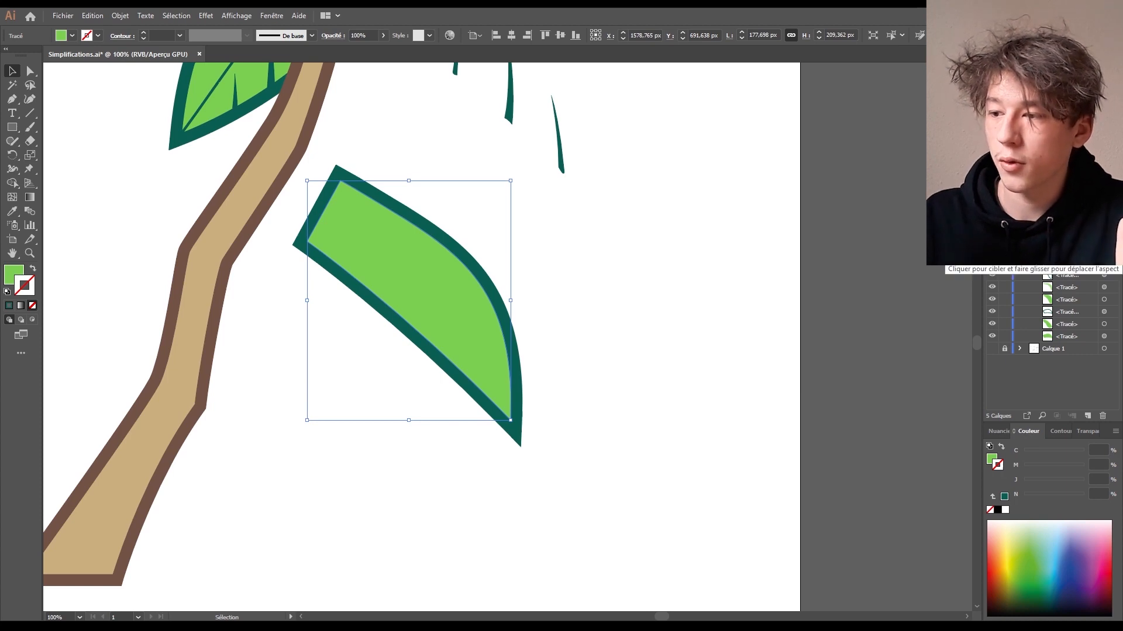
key("a")
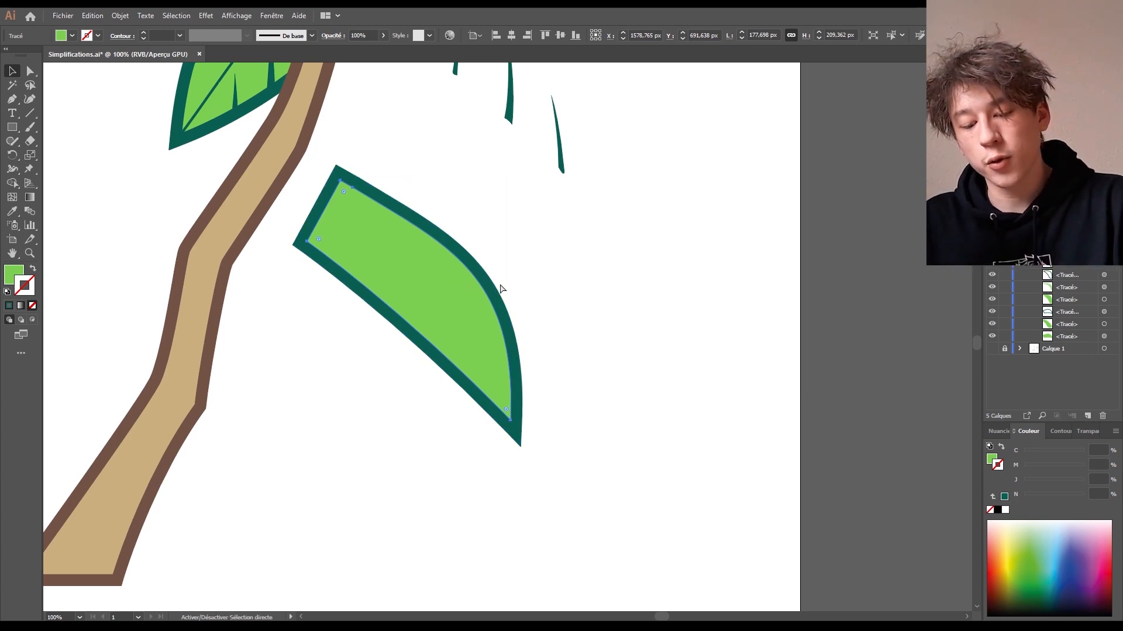
key("v")
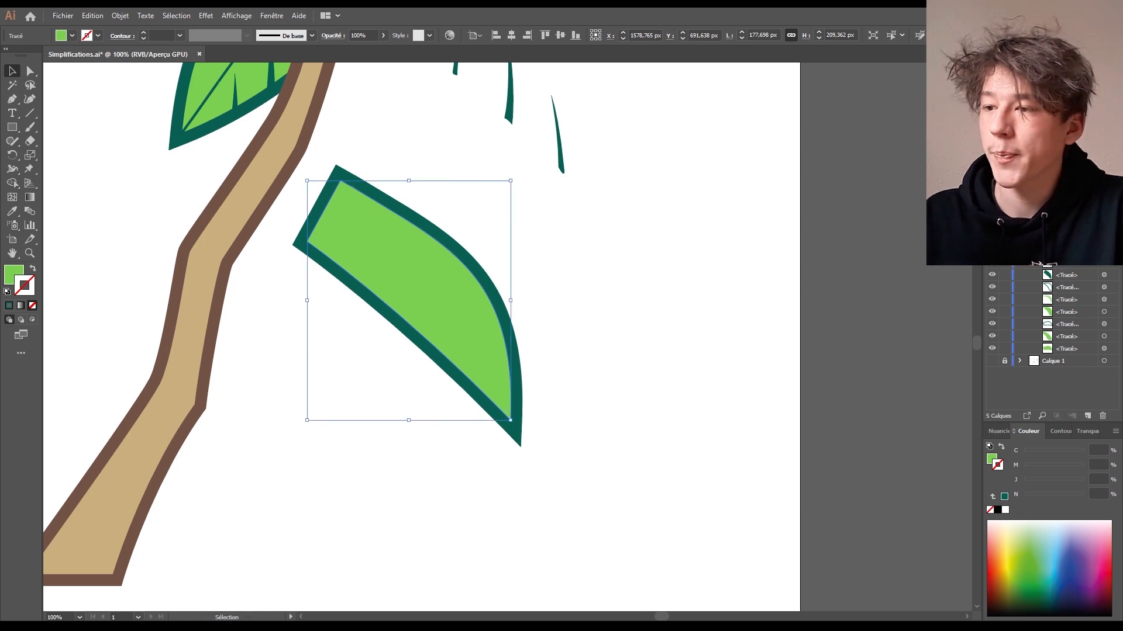
key("ctrl+shift+a")
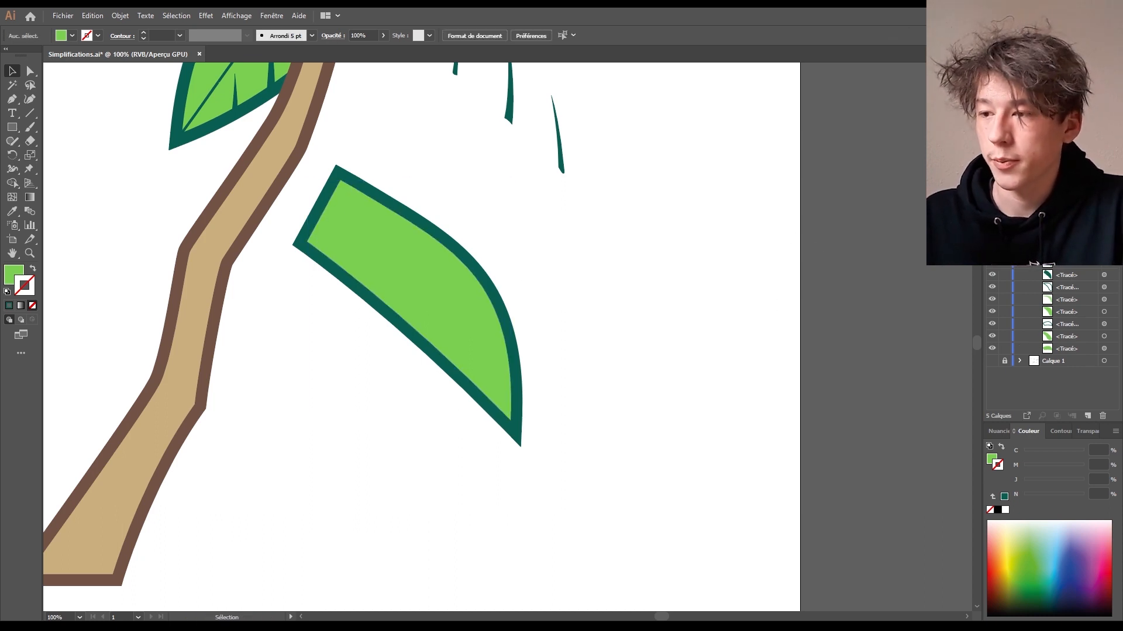
left_click_drag(448, 280, 693, 268)
key("Delete")
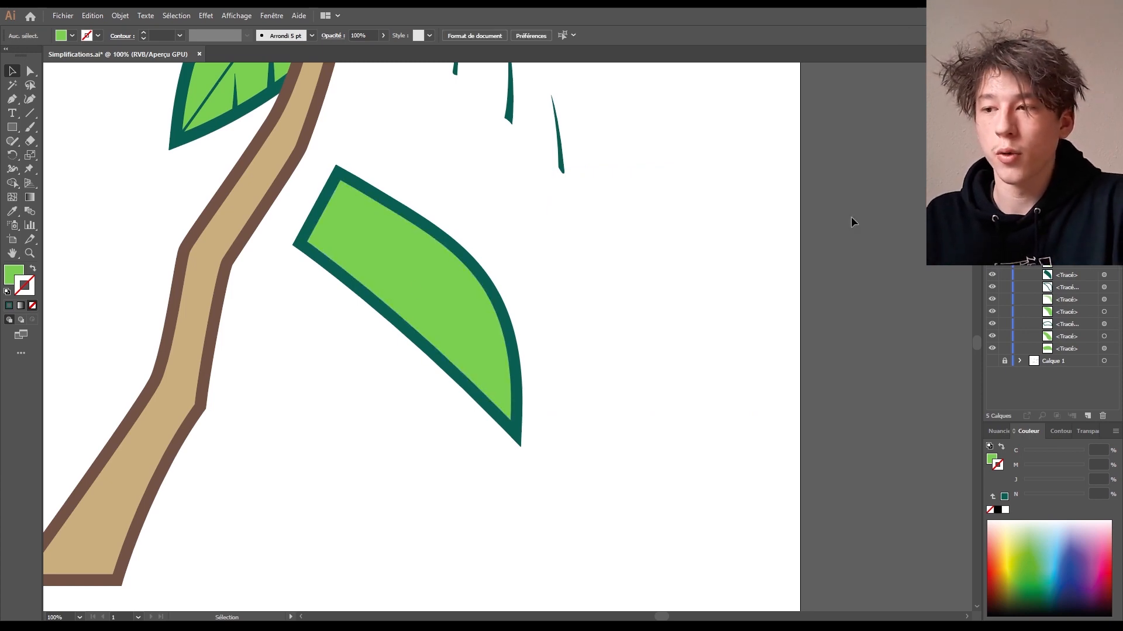
left_click(1104, 250)
key("ctrl+shift+a")
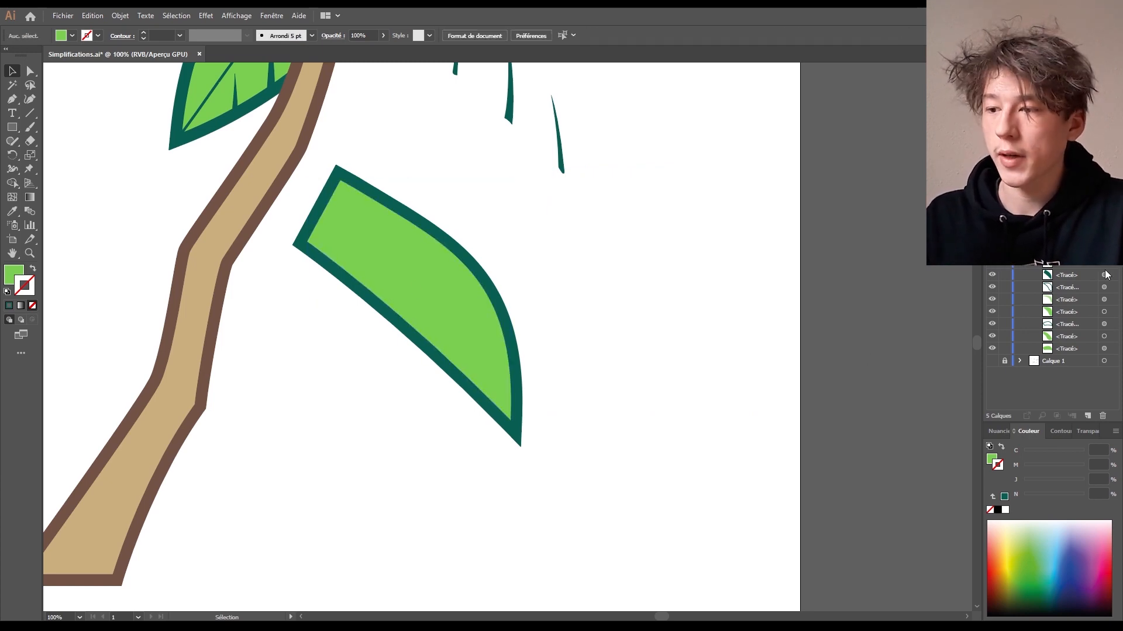
left_click_drag(597, 223, 421, 305)
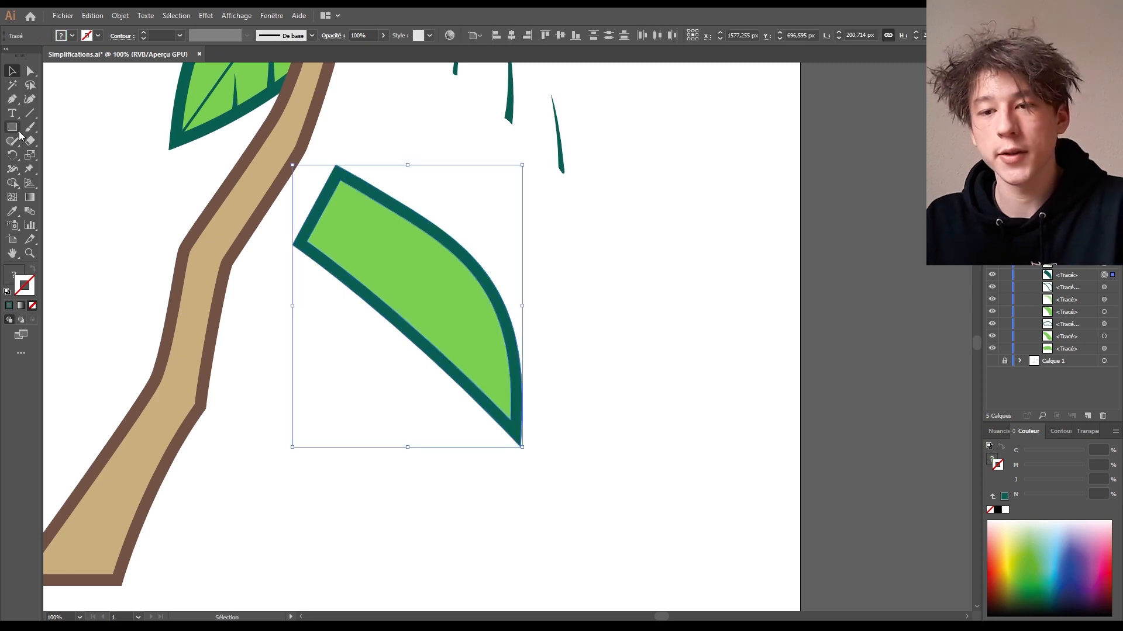
left_click(12, 182)
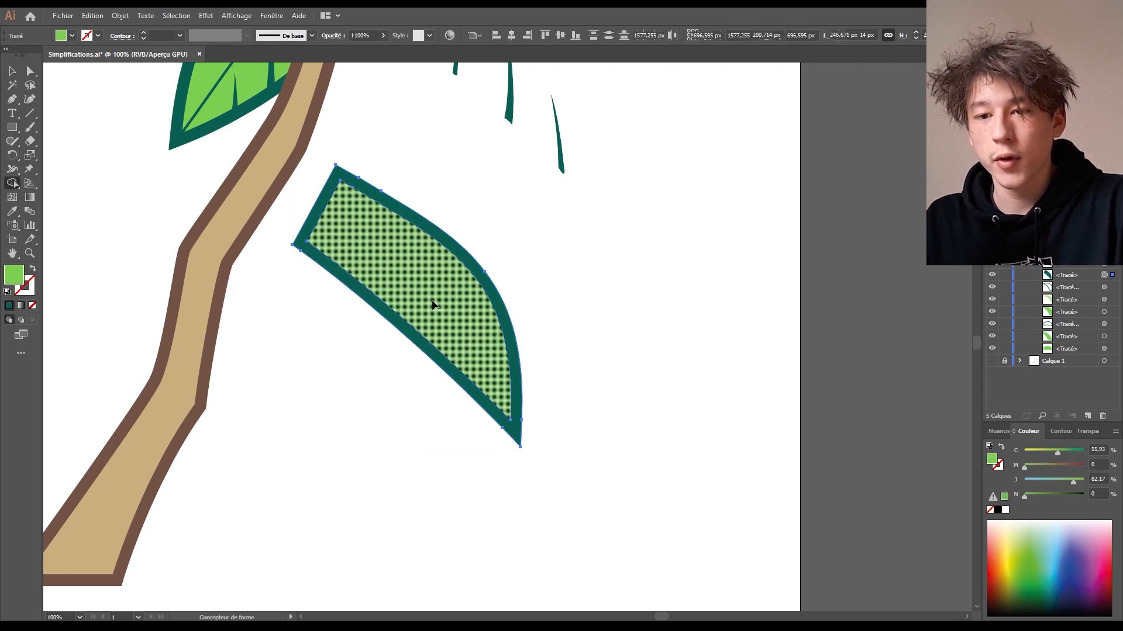
left_click(433, 306, "alt")
left_click(12, 71)
left_click(587, 303)
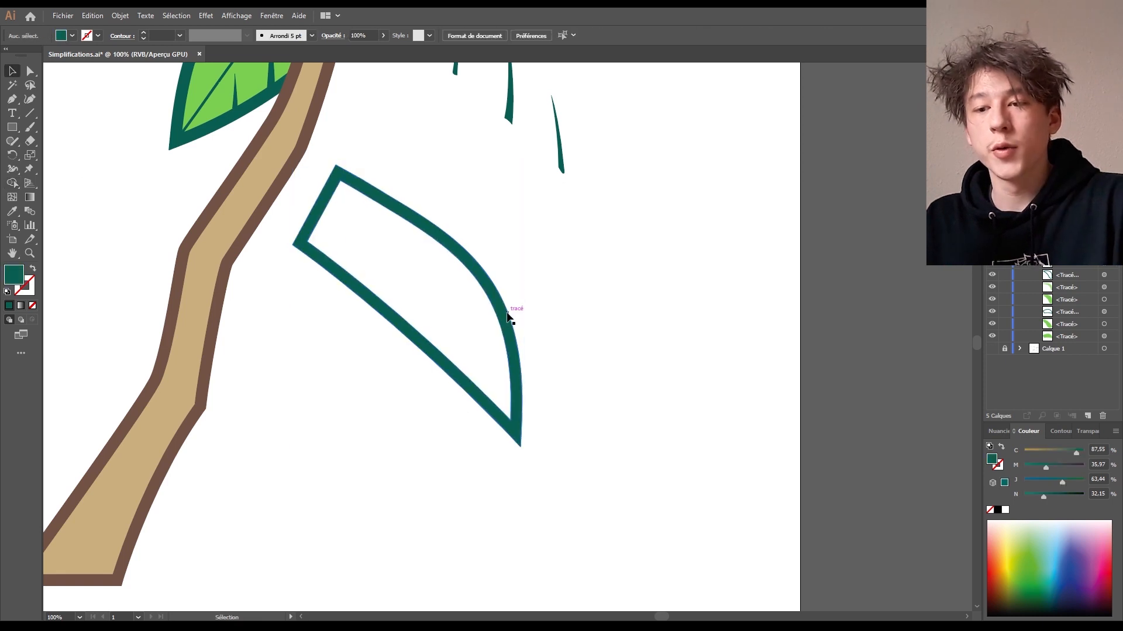
left_click_drag(512, 314, 592, 273)
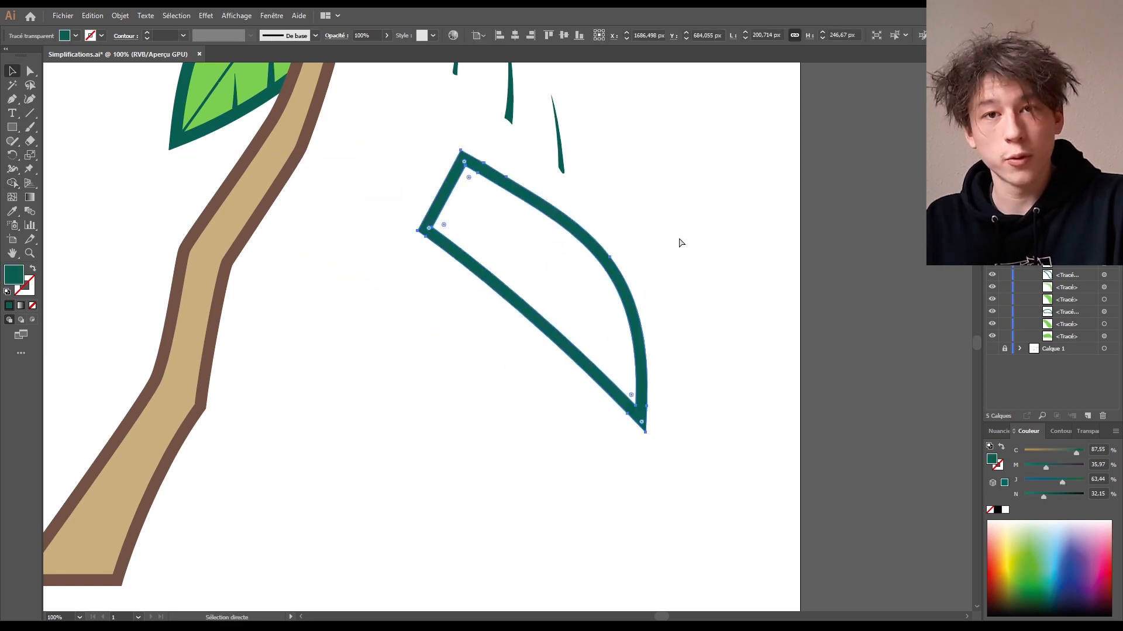
key("ctrl+z")
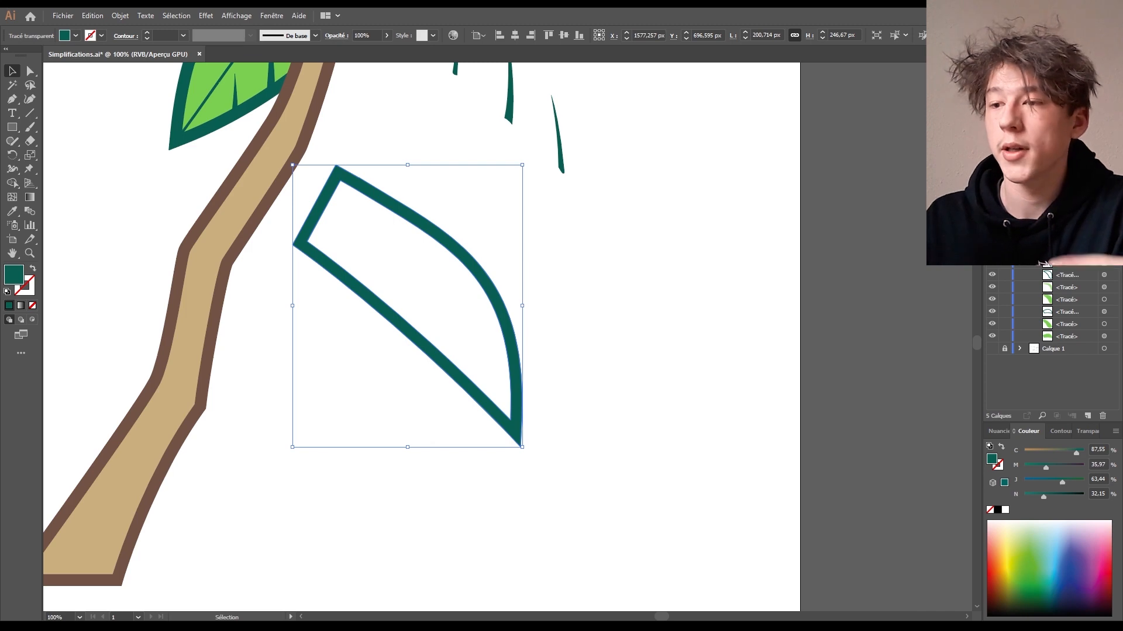
left_click(992, 176)
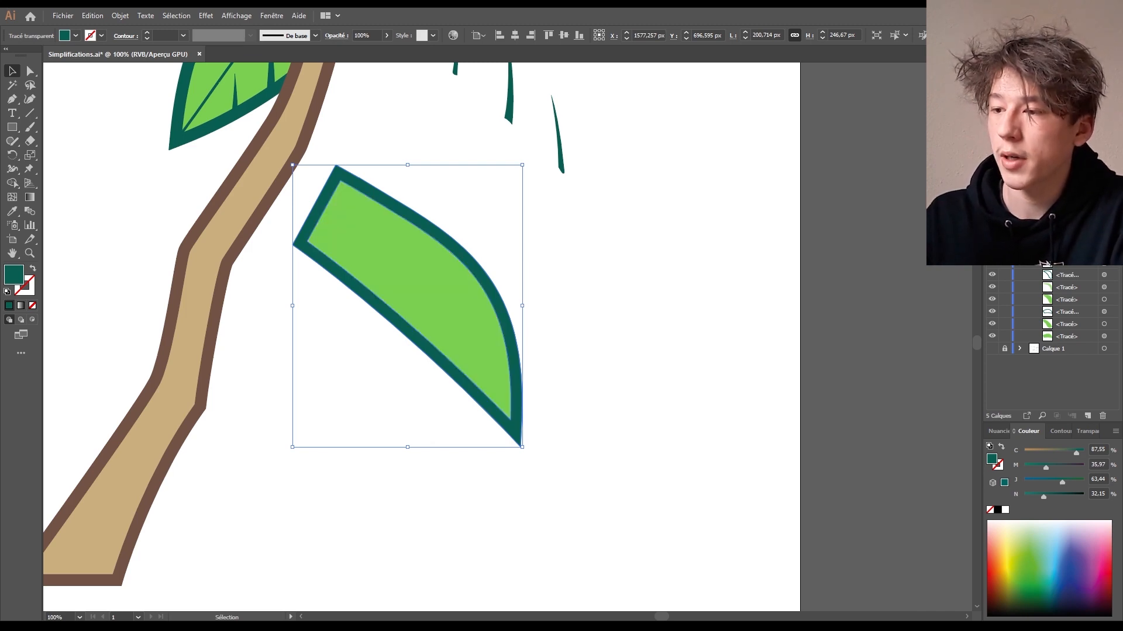
left_click_drag(1069, 239, 1072, 274)
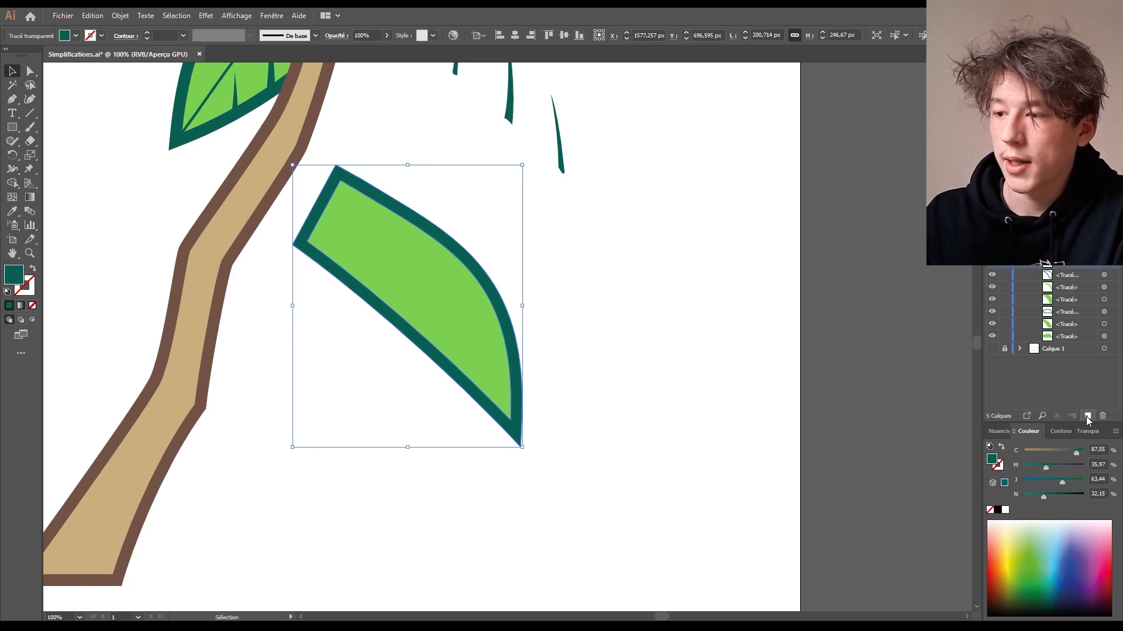
- Draw a shading shape, fill it light teal, and place it beneath the leaf outline in Layers
left_click(11, 98)
left_click(791, 157)
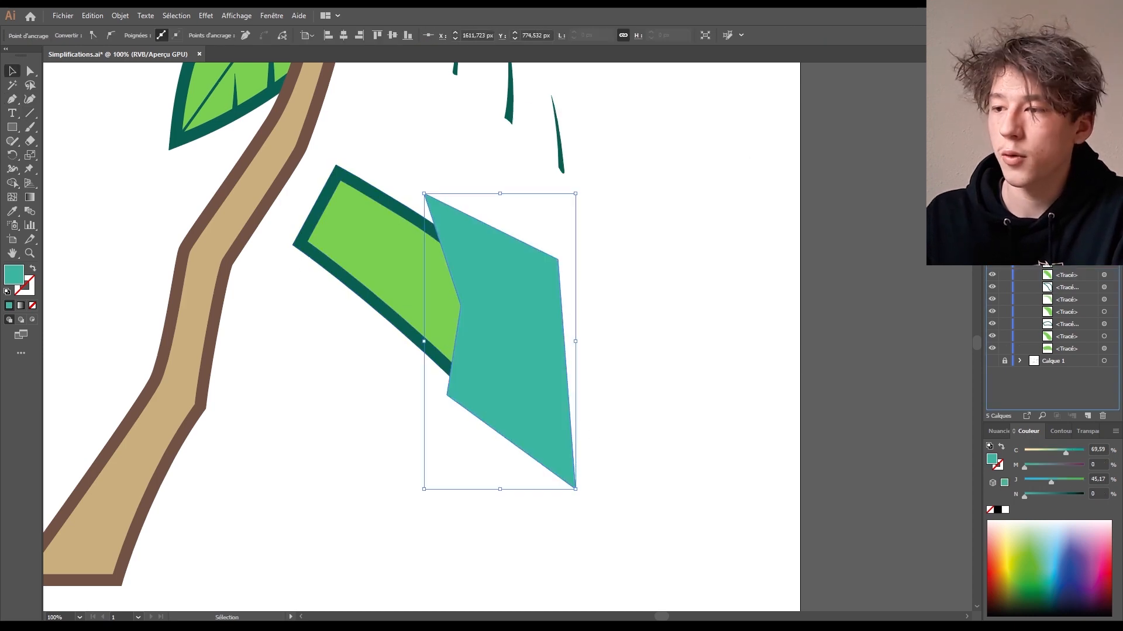
left_click_drag(1071, 273, 1073, 276)
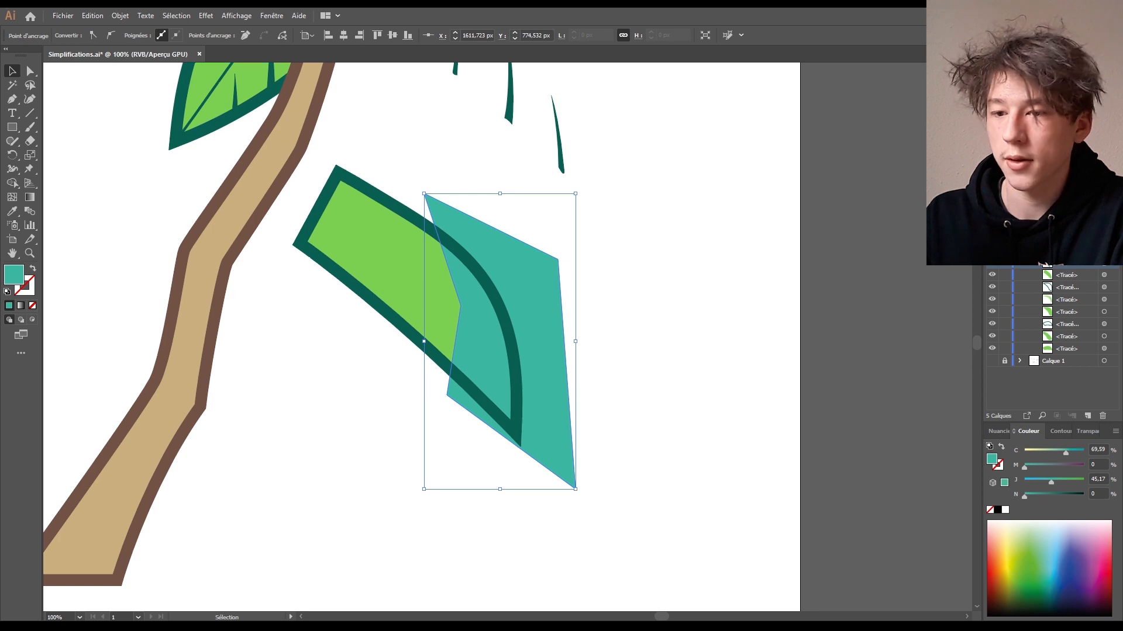
left_click(608, 337)
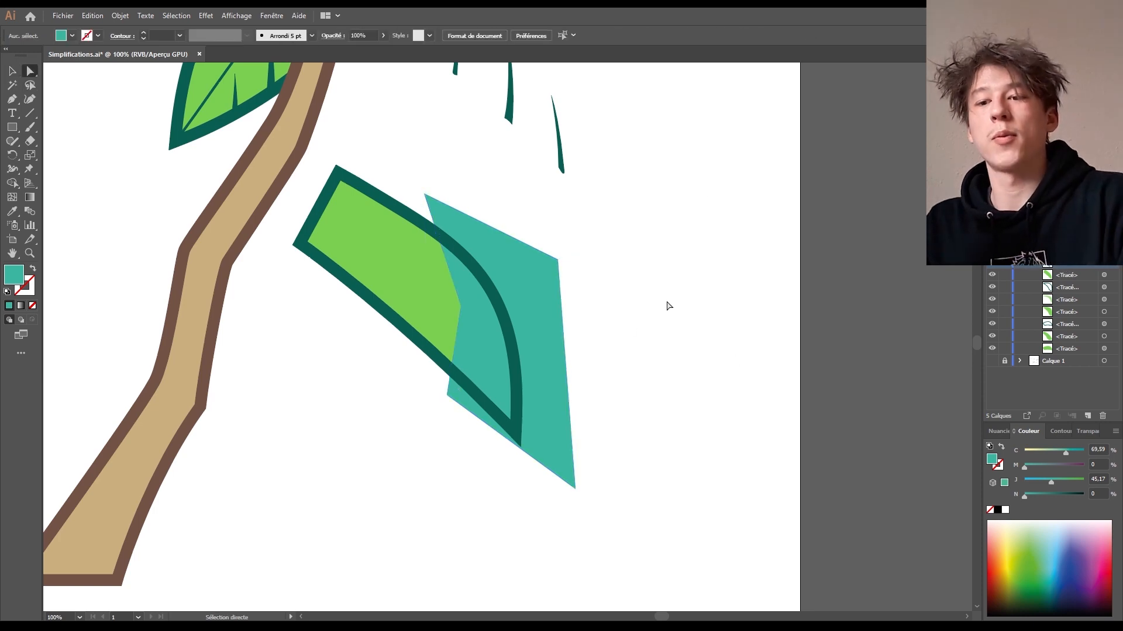
scroll(608, 271, "up", 2)
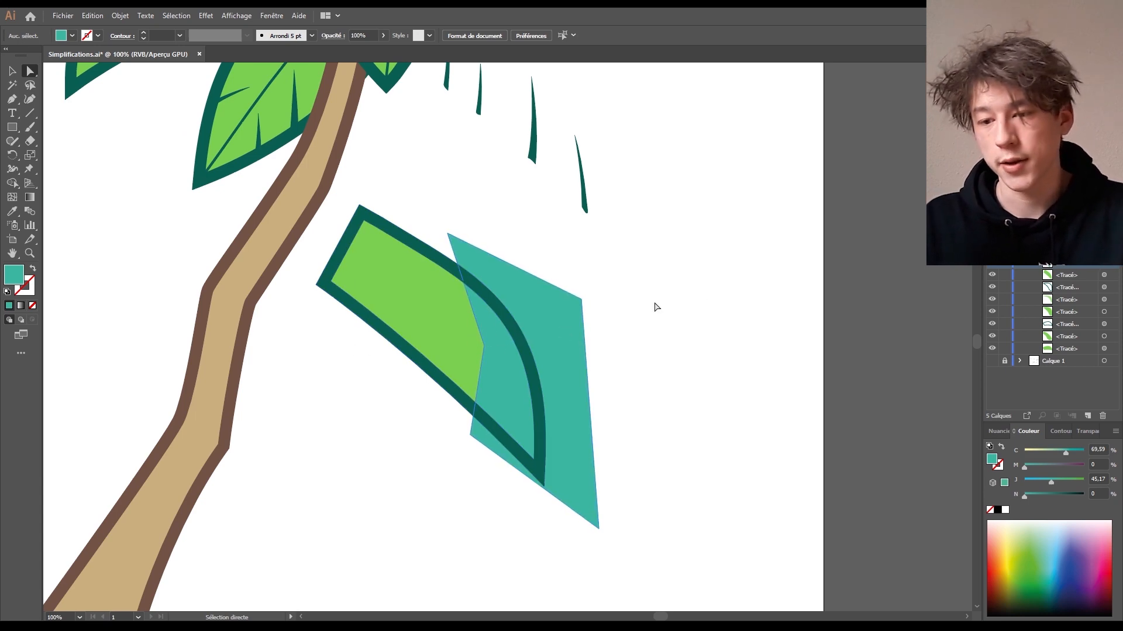
left_click_drag(694, 326, 709, 197)
- Pull the green fill out from the leaf and move the outlined green leaf down and right
left_click(11, 71)
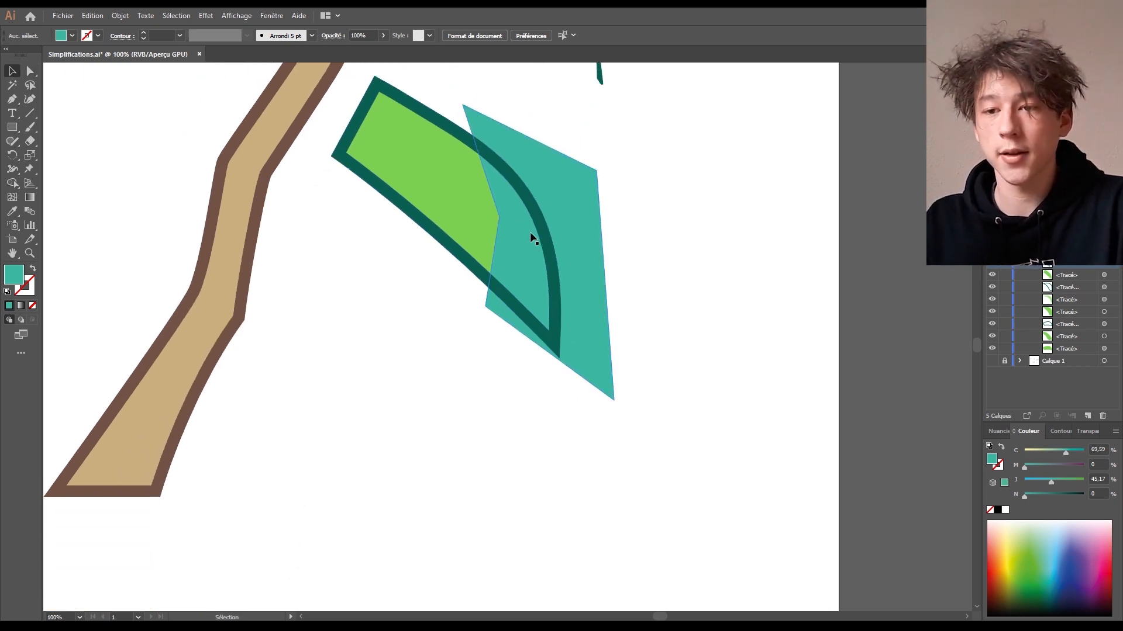
left_click_drag(427, 175, 383, 393)
left_click_drag(627, 333, 644, 263)
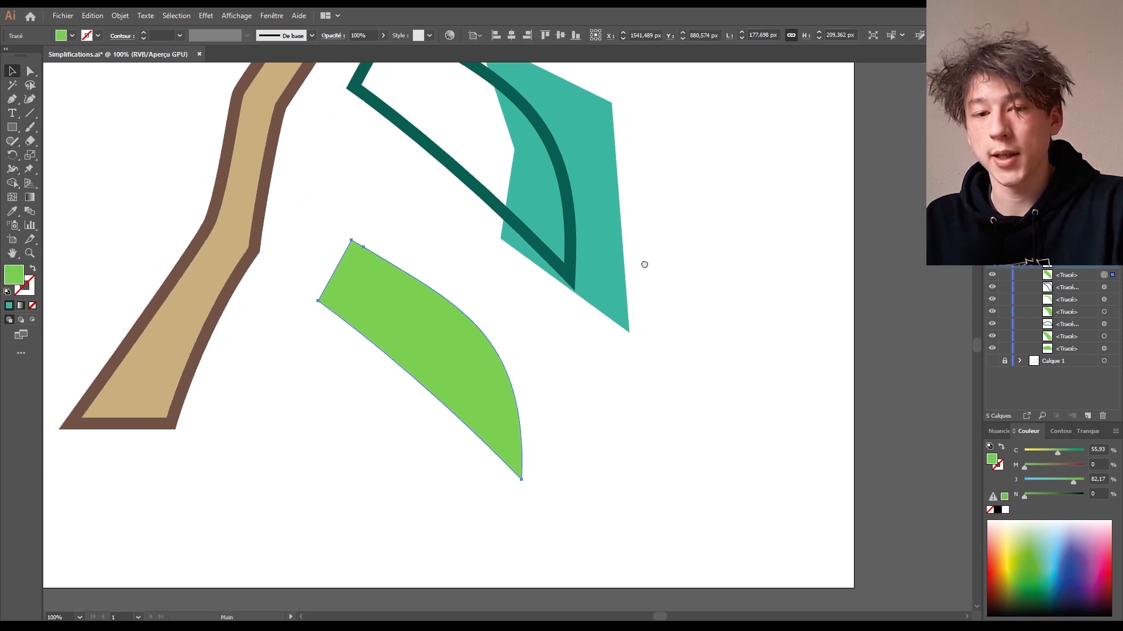
left_click(33, 290)
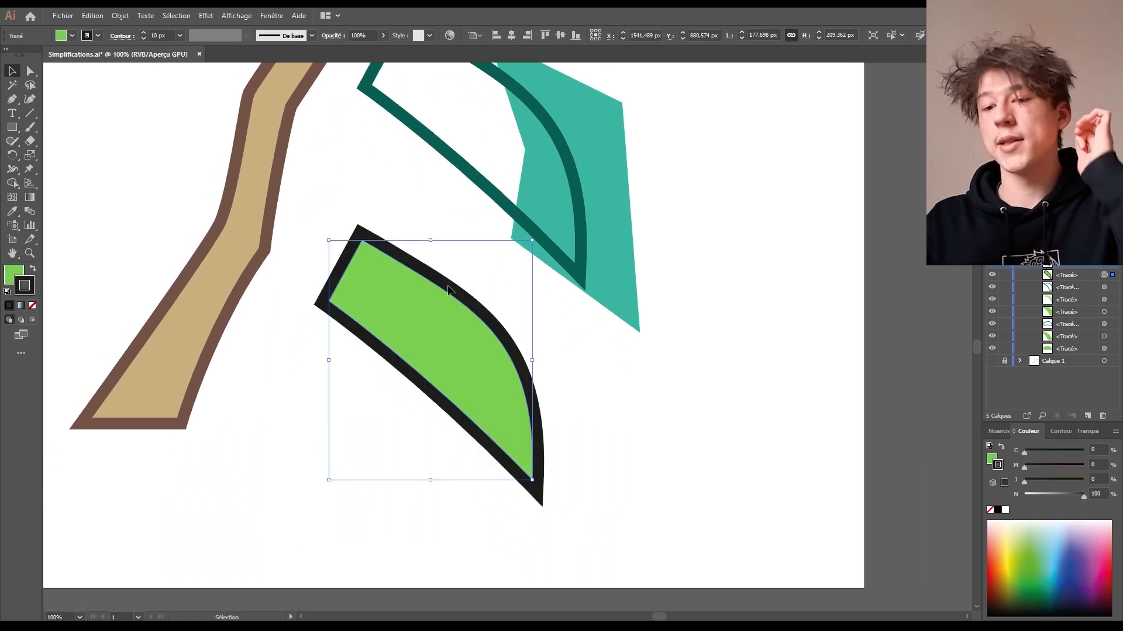
left_click_drag(473, 314, 496, 331)
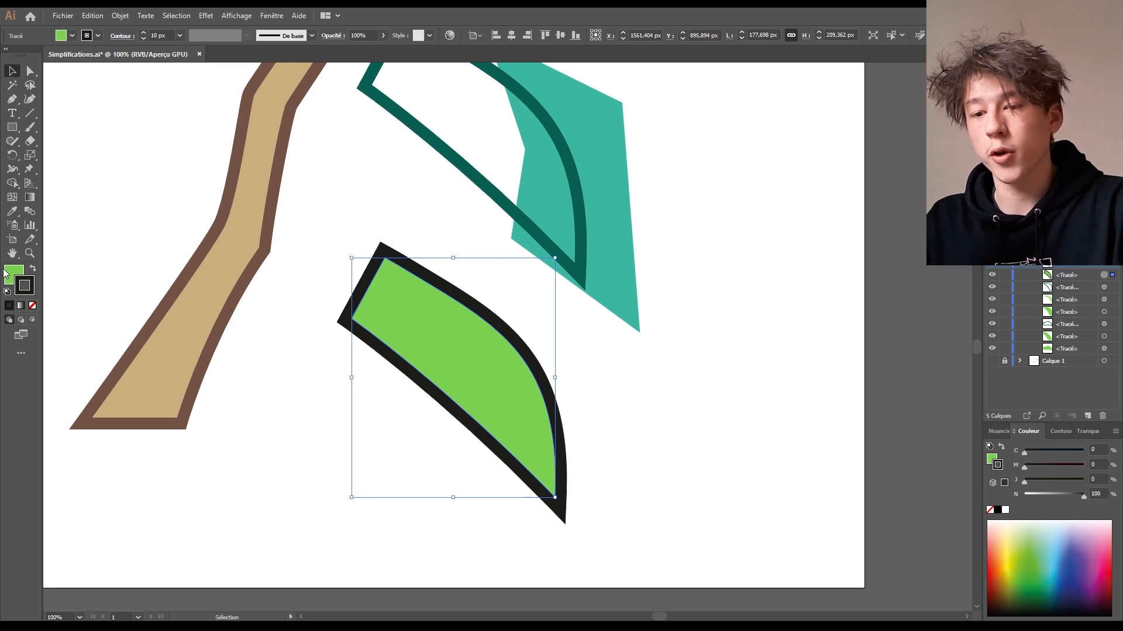
- Duplicate the leaf in place, remove the copy's outline, then lay the teal shape over the green leaf
key("a")
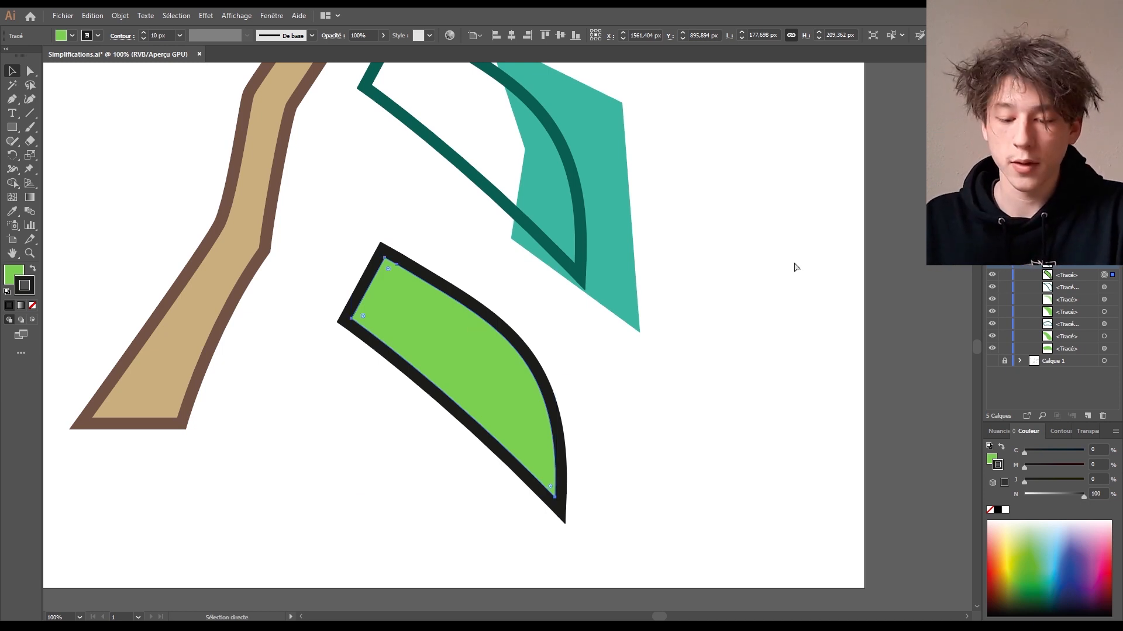
key("ctrl+f")
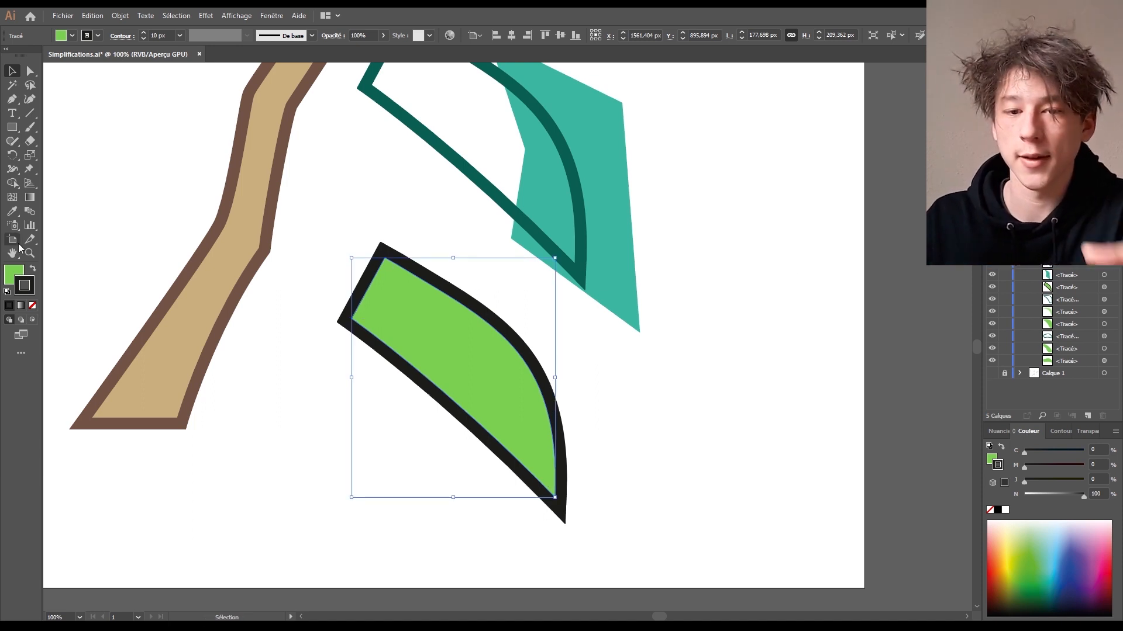
left_click(15, 277)
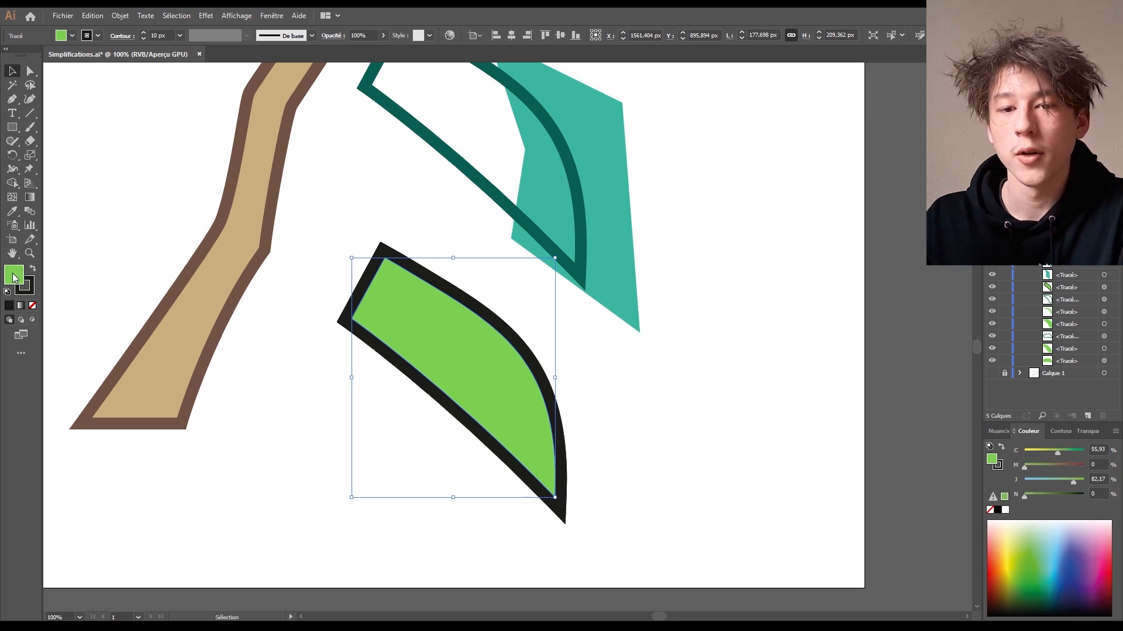
left_click(33, 306)
key("ctrl+z")
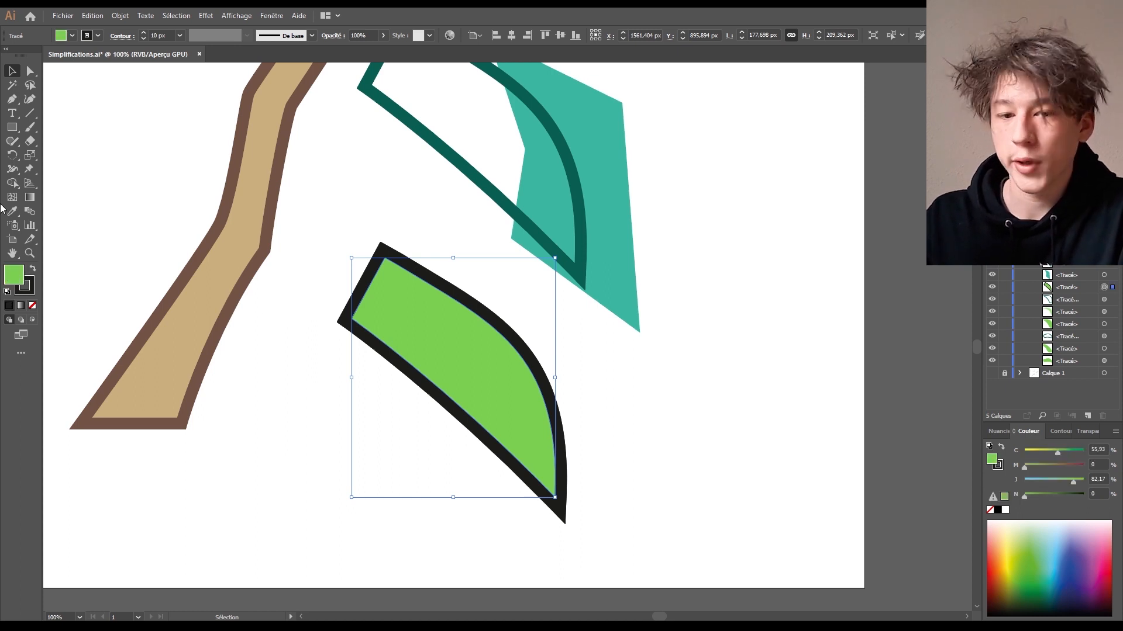
left_click(26, 286)
left_click(35, 307)
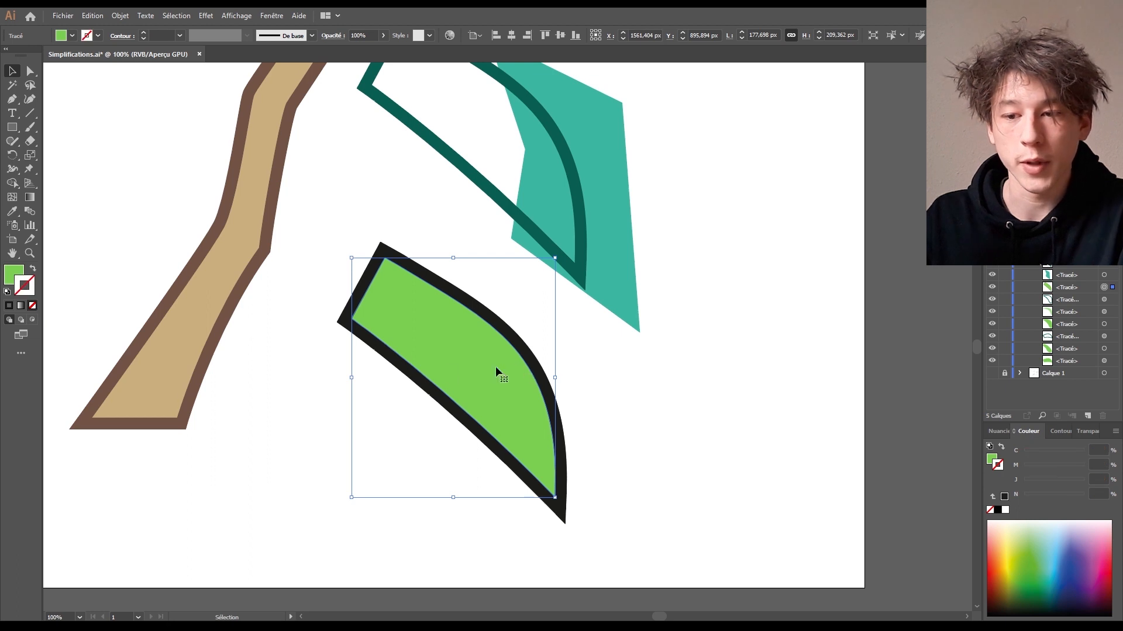
left_click_drag(495, 367, 679, 394)
left_click_drag(544, 368, 490, 306)
key("ctrl+z")
key("ctrl+z")
key("ctrl+z")
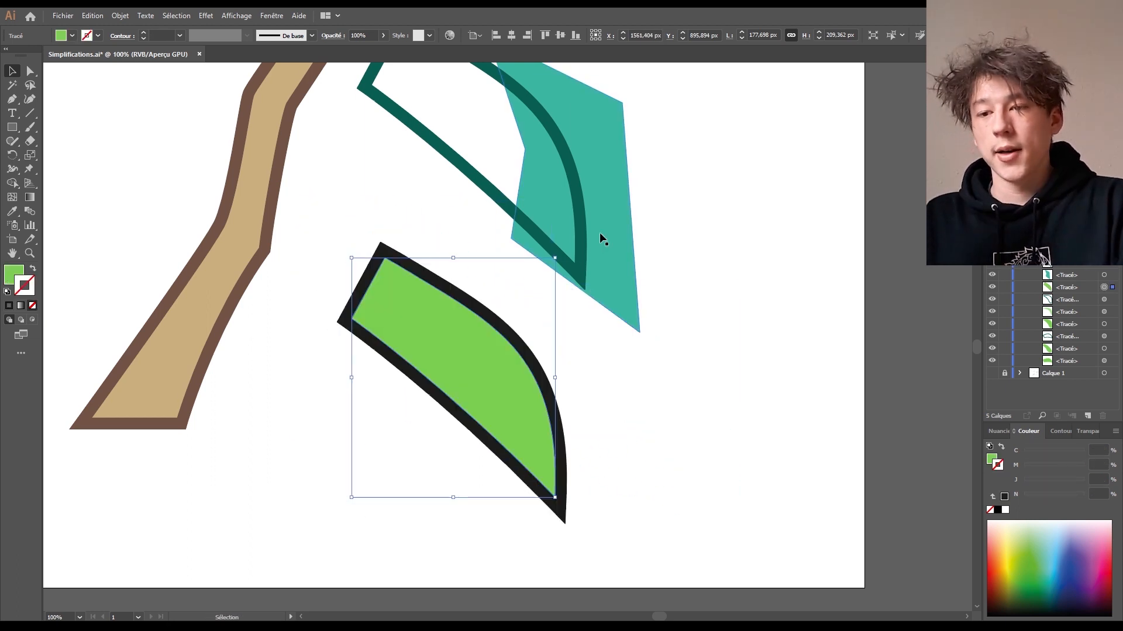
left_click_drag(601, 230, 519, 406)
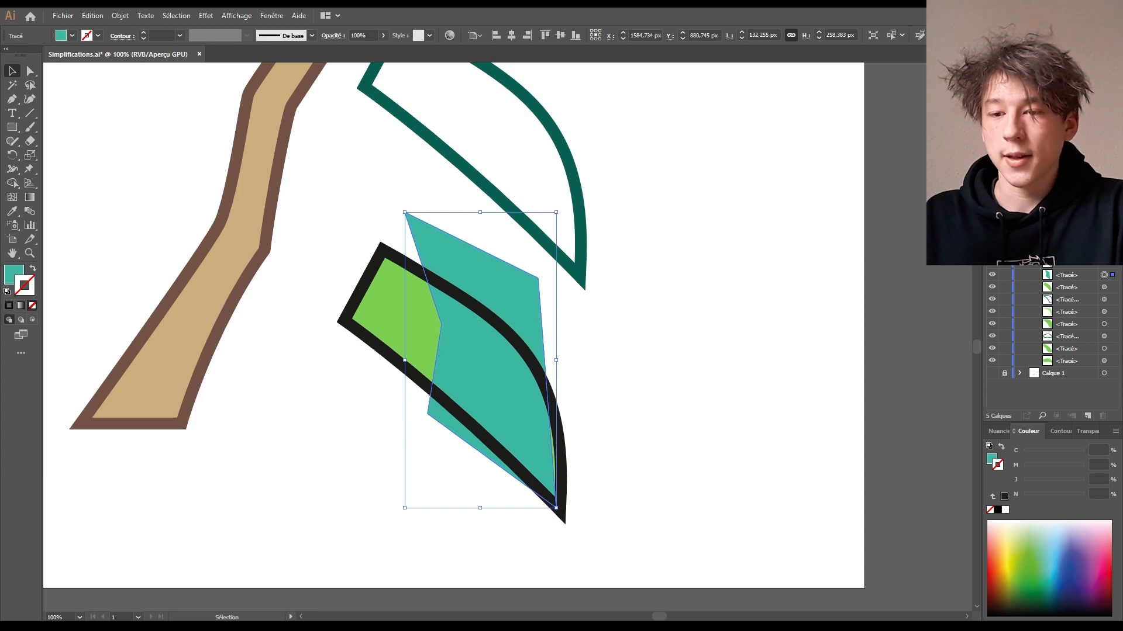
left_click(807, 323)
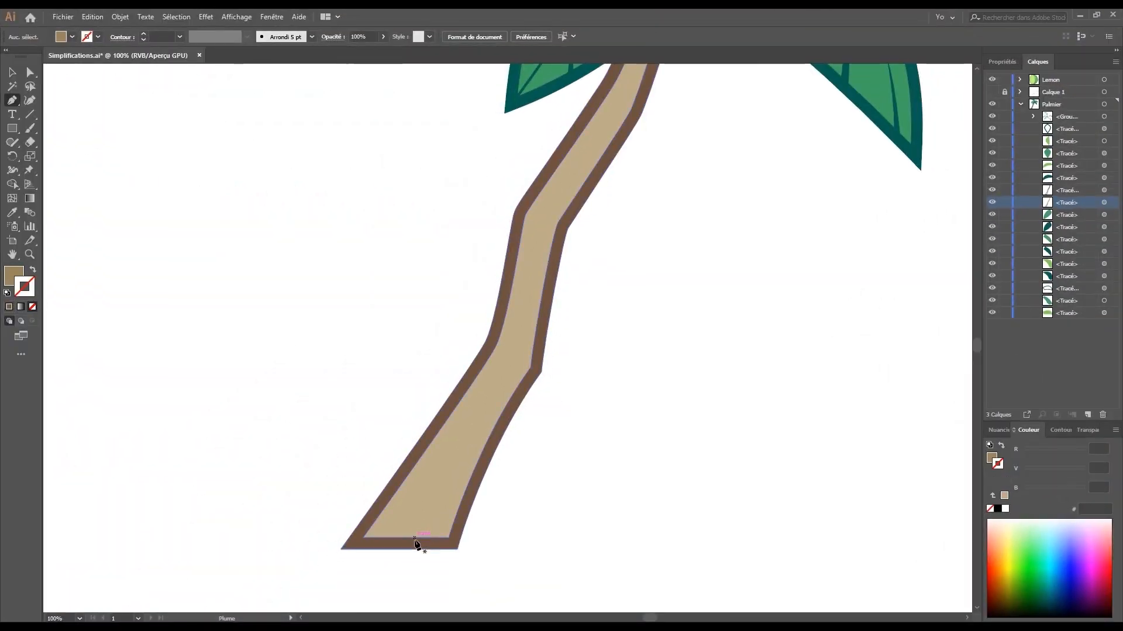
- Trace the trunk shading shape with the Pen tool from the trunk base up to its top
left_click_drag(414, 538, 440, 469)
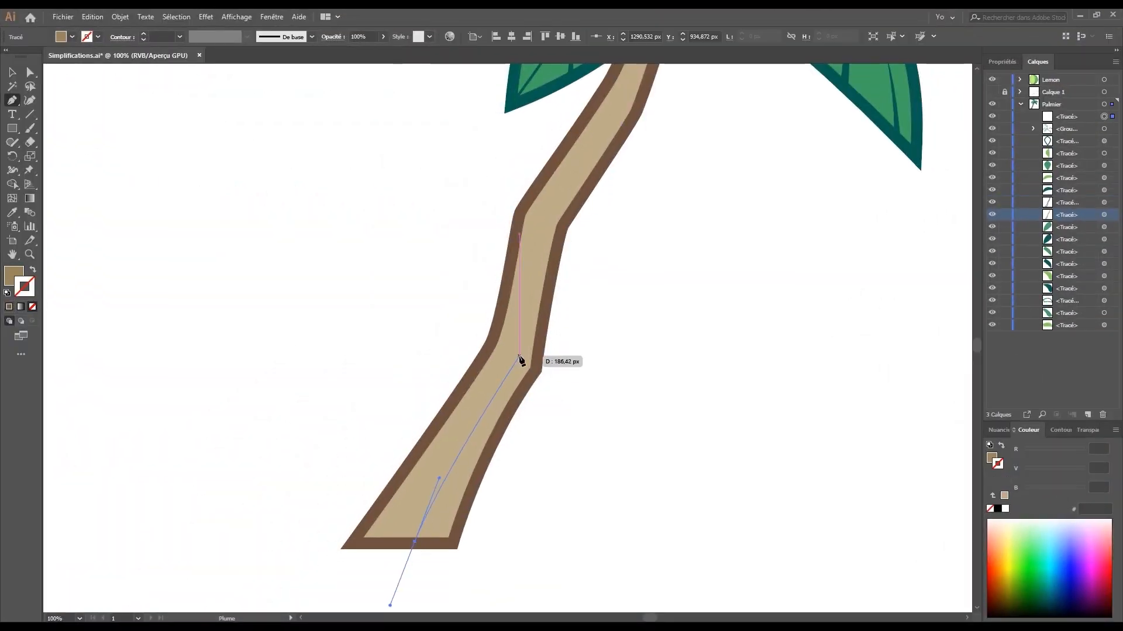
left_click(519, 355)
left_click_drag(544, 221, 550, 210)
left_click_drag(623, 101, 578, 301)
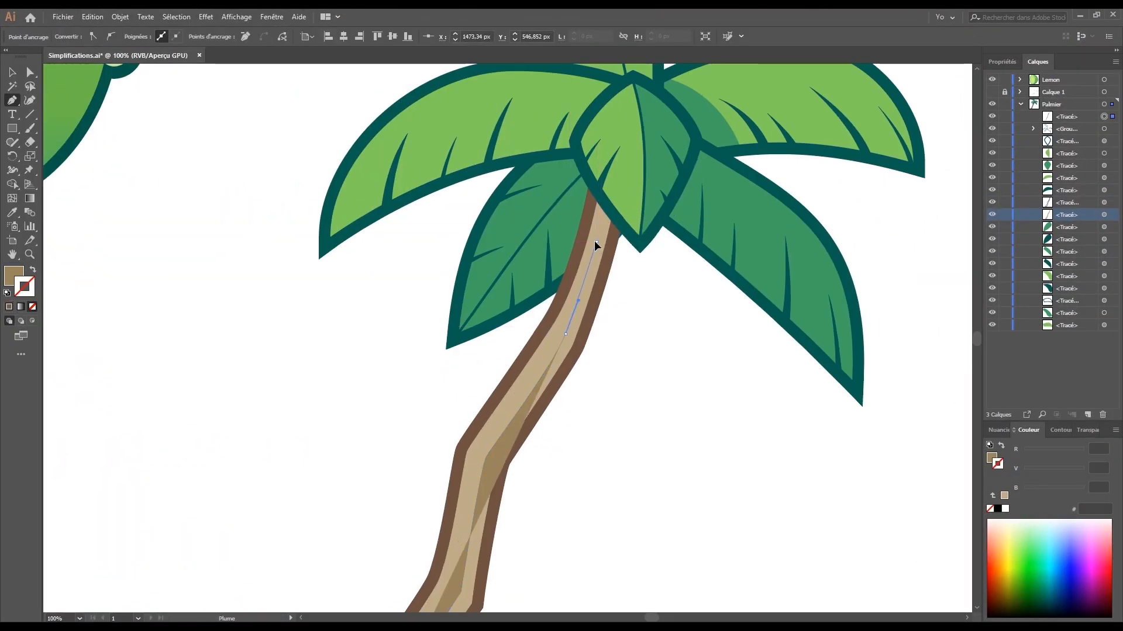
left_click(597, 242)
left_click(585, 236)
left_click(592, 190)
left_click(608, 211)
left_click(617, 222)
- Continue the shading shape down the trunk's right edge and close it at the base
left_click(601, 282)
left_click(584, 334)
left_click(569, 364)
left_click(504, 463)
left_click_drag(504, 463, 567, 282)
left_click(555, 327)
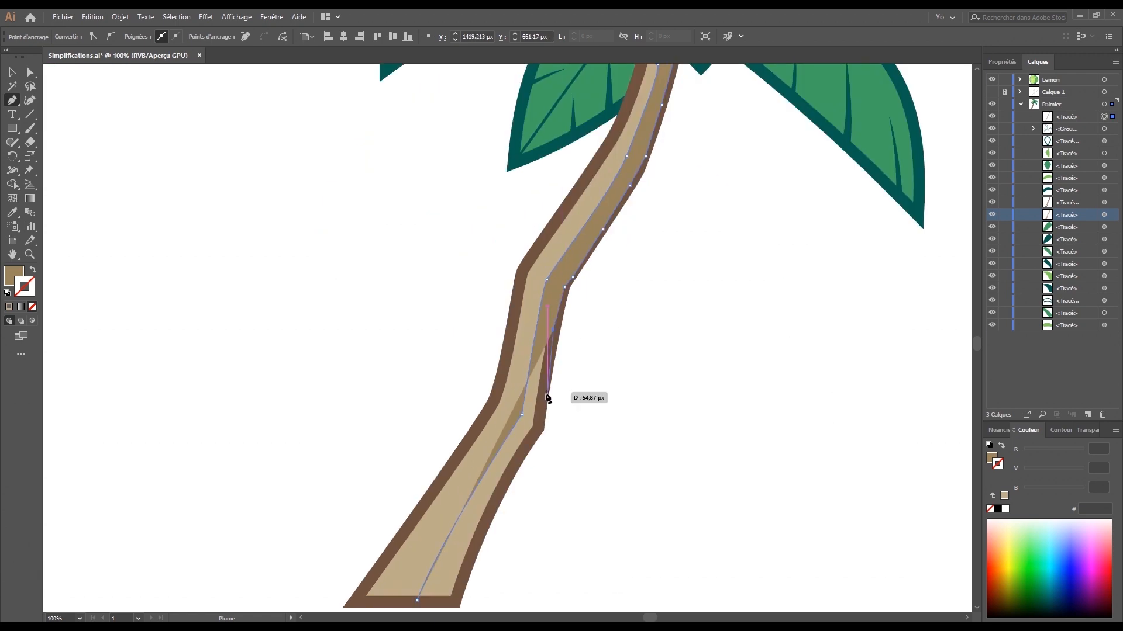
left_click(548, 394)
left_click_drag(540, 428, 575, 309)
left_click_drag(495, 478, 485, 543)
left_click(454, 478)
key("v")
- Move the shading strip beneath the trunk outline in the Layers panel
left_click_drag(1070, 198, 1070, 209)
left_click(789, 188)
left_click_drag(789, 189, 687, 528)
scroll(686, 528, "up", 1)
- Round off the shading strip's top corner with Direct Selection
key("a")
left_click(568, 244)
scroll(607, 235, "up", 3)
left_click_drag(651, 422, 710, 339)
left_click_drag(530, 231, 563, 246)
key("p")
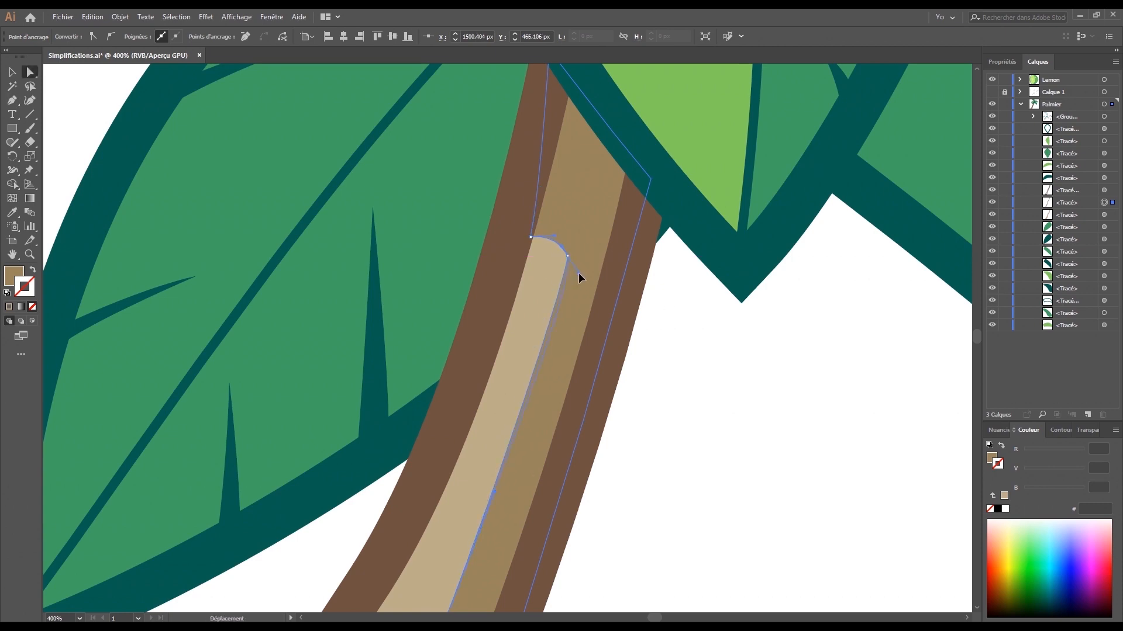
key("ctrl+0")
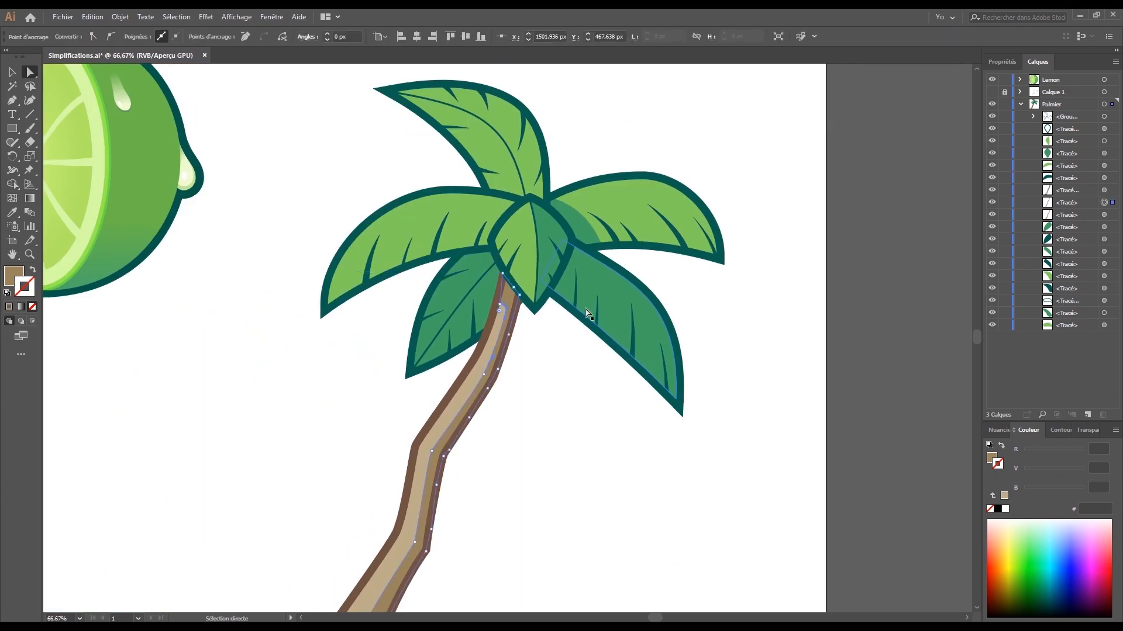
- Select the light top leaf, undoing an accidental move of its outline
left_click_drag(587, 314, 549, 394)
scroll(544, 421, "up", 1)
left_click(549, 496)
left_click_drag(617, 115, 622, 188)
key("v")
left_click(518, 254)
left_click(709, 133)
left_click_drag(701, 136, 718, 149)
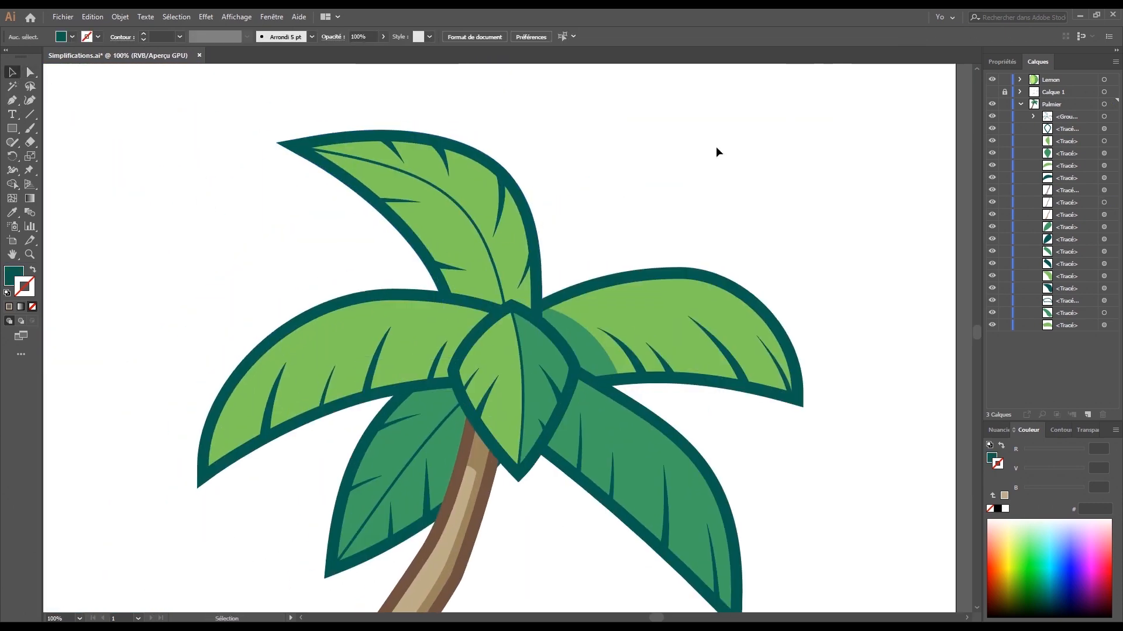
left_click(520, 258)
left_click_drag(538, 274, 606, 237)
key("ctrl+z")
- Zoom in on the top leaf and eyedropper its medium green for the new shape
key("ctrl+plus")
left_click_drag(504, 476, 445, 424)
key("i")
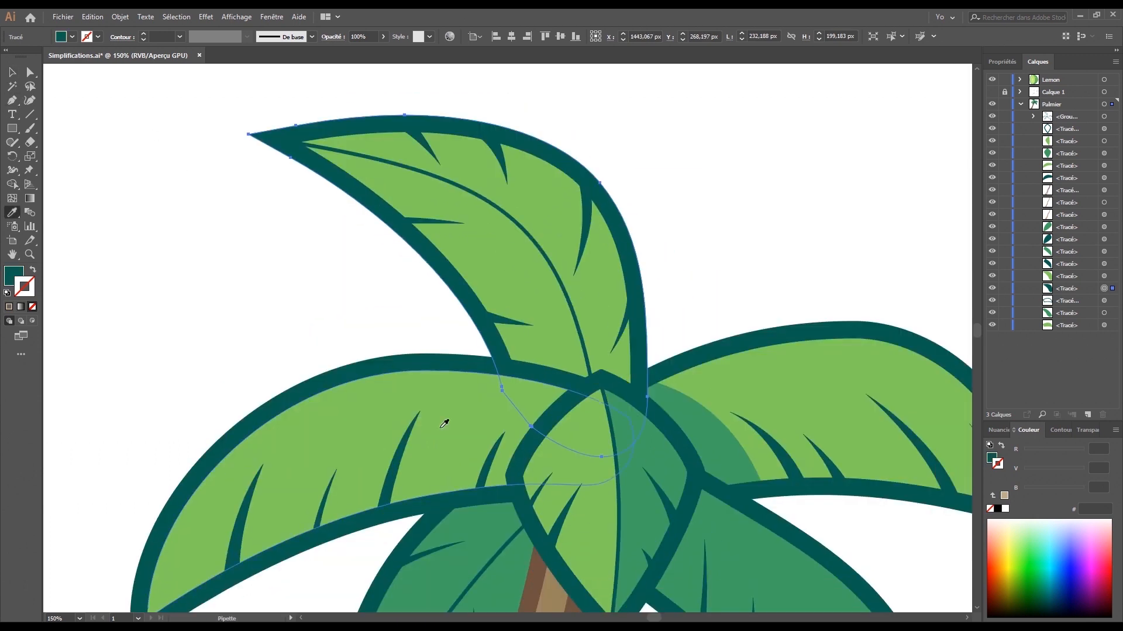
key("v")
left_click(680, 292)
key("i")
- Draw the half-leaf shading shape along the midrib to the tip and back down the right edge
left_click(681, 425)
key("p")
left_click(637, 400)
left_click_drag(592, 185, 567, 162)
mouse_move(366, 127)
left_mouse_down()
mouse_move(234, 138)
mouse_move(282, 141)
left_mouse_up()
left_click(294, 142)
left_click_drag(428, 173, 431, 175)
left_click_drag(517, 225, 561, 280)
left_click_drag(592, 380, 612, 473)
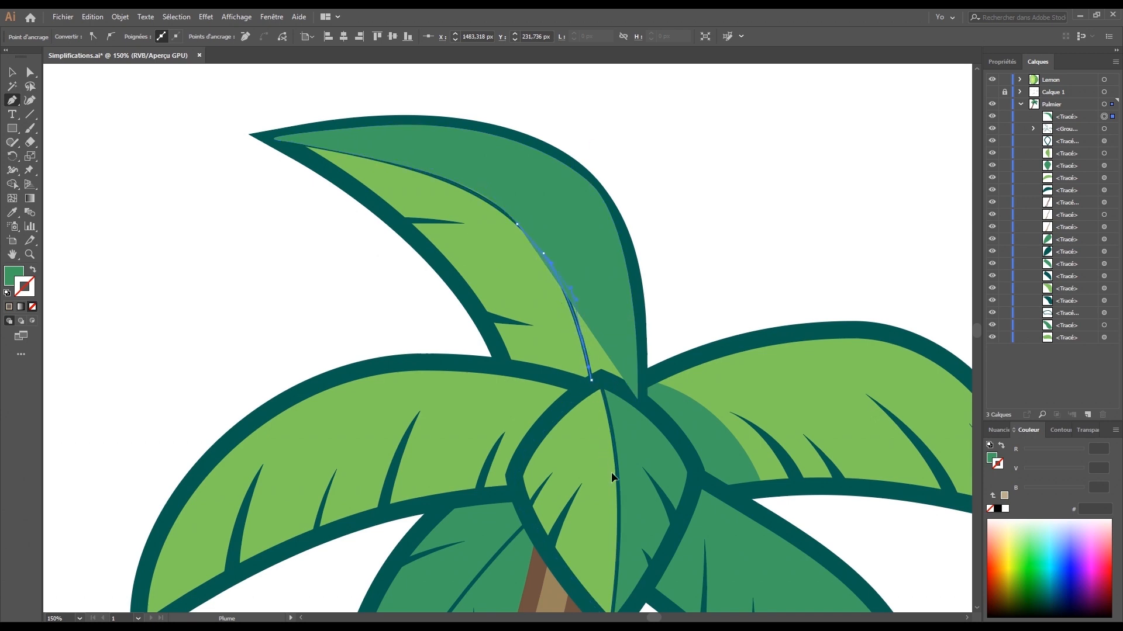
left_click(604, 387)
- Adjust the shading shape's lower point and smooth its curves with Direct Selection
key("ctrl+z")
left_click(637, 400)
key("ctrl+plus")
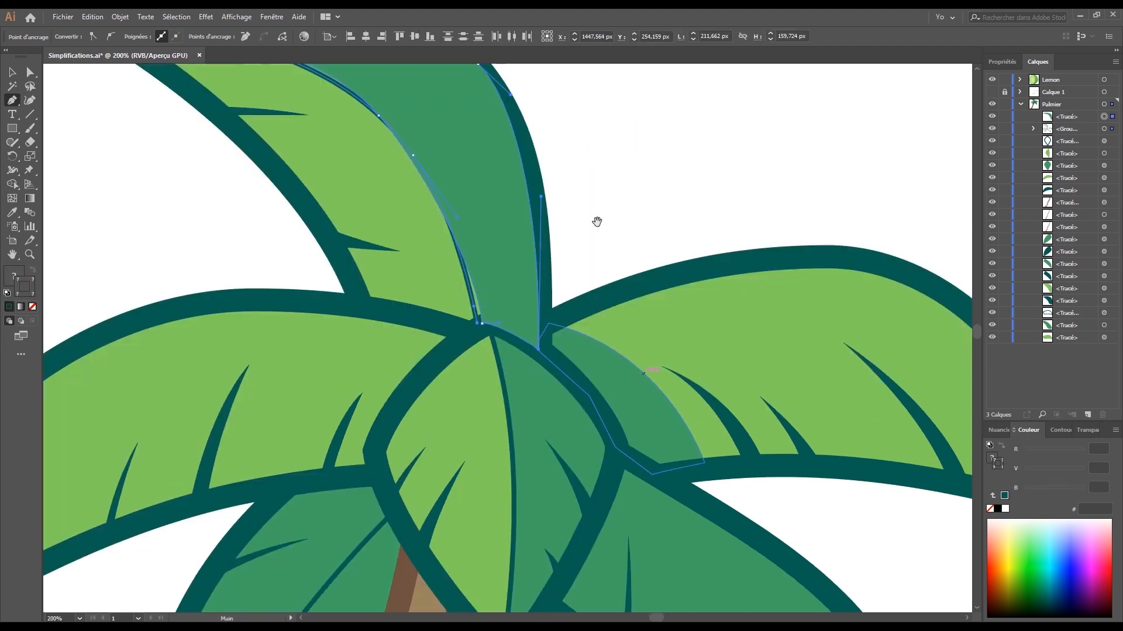
left_click_drag(597, 221, 769, 340)
key("a")
left_click_drag(650, 451, 652, 449)
left_click_drag(649, 399, 639, 369)
left_click_drag(594, 296, 596, 297)
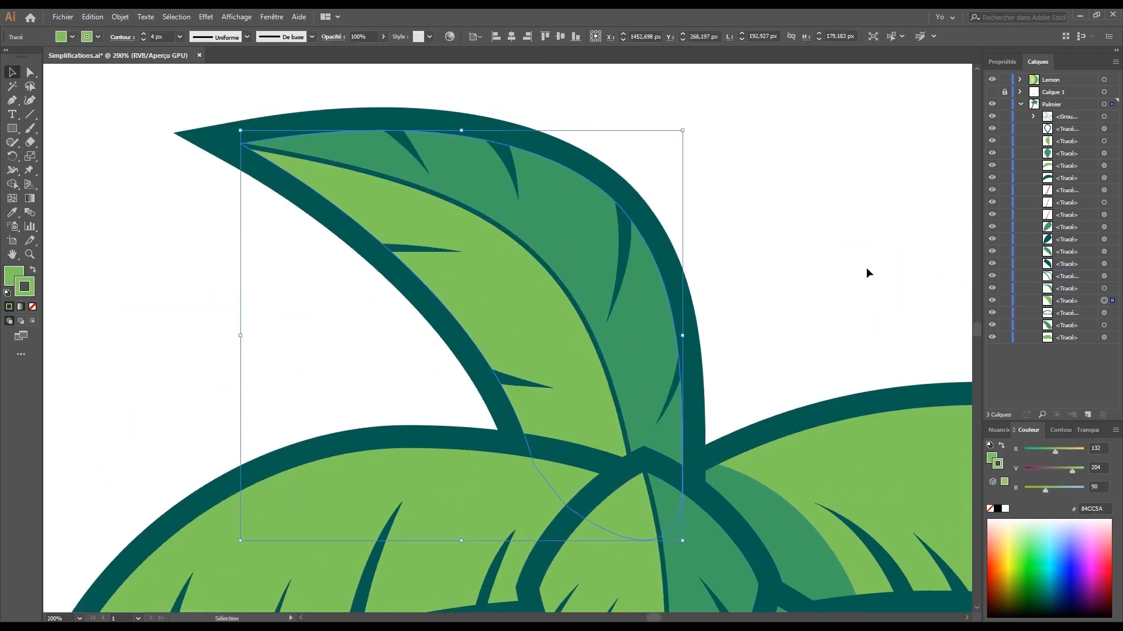
- Set the dark green shading shape's opacity to 70% and save the document
left_click(868, 273)
key("ctrl+minus")
key("ctrl+minus")
key("ctrl+minus")
left_click_drag(868, 273, 877, 135)
left_click(544, 169)
left_click(682, 125)
left_click(544, 196)
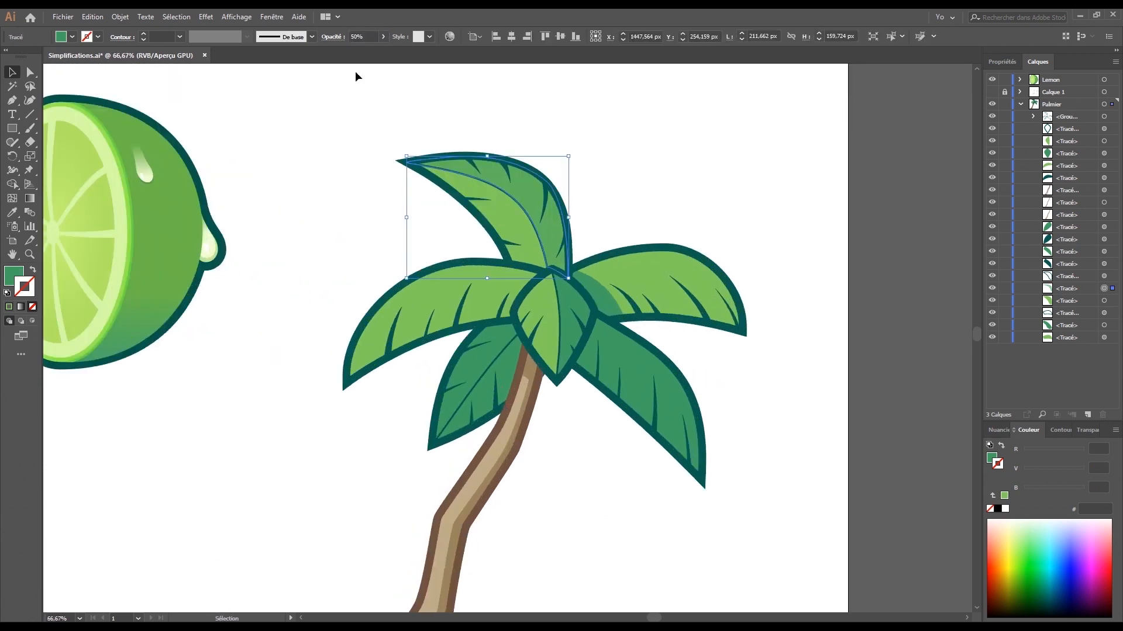
left_click(361, 36)
type("70")
left_click(773, 150)
left_click_drag(772, 150, 771, 170)
key("ctrl+s")
key("ctrl+minus")
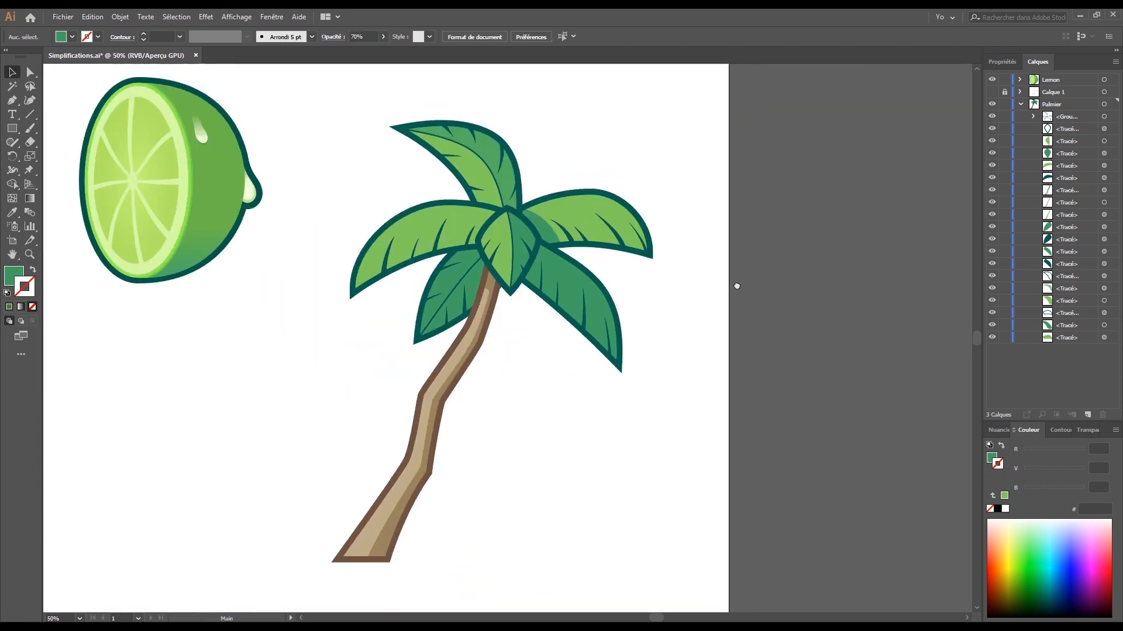
- Draw a dark green shadow where the lower-right leaf tucks under the centre leaf
key("ctrl+minus")
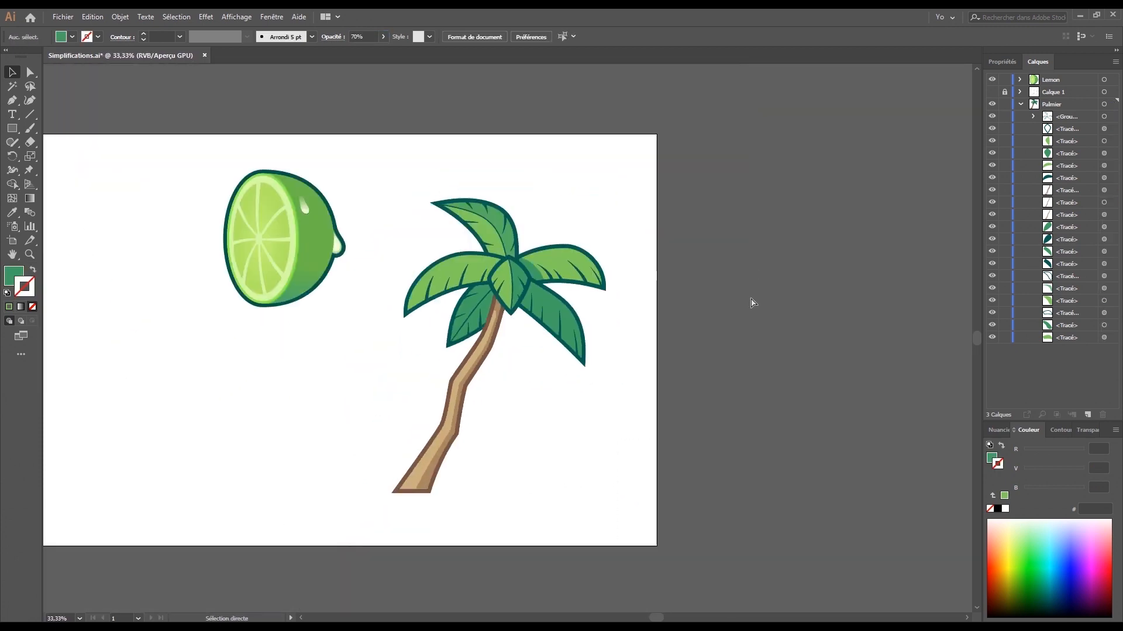
left_click_drag(758, 312, 802, 332)
key("ctrl+plus")
key("ctrl+plus")
key("ctrl+plus")
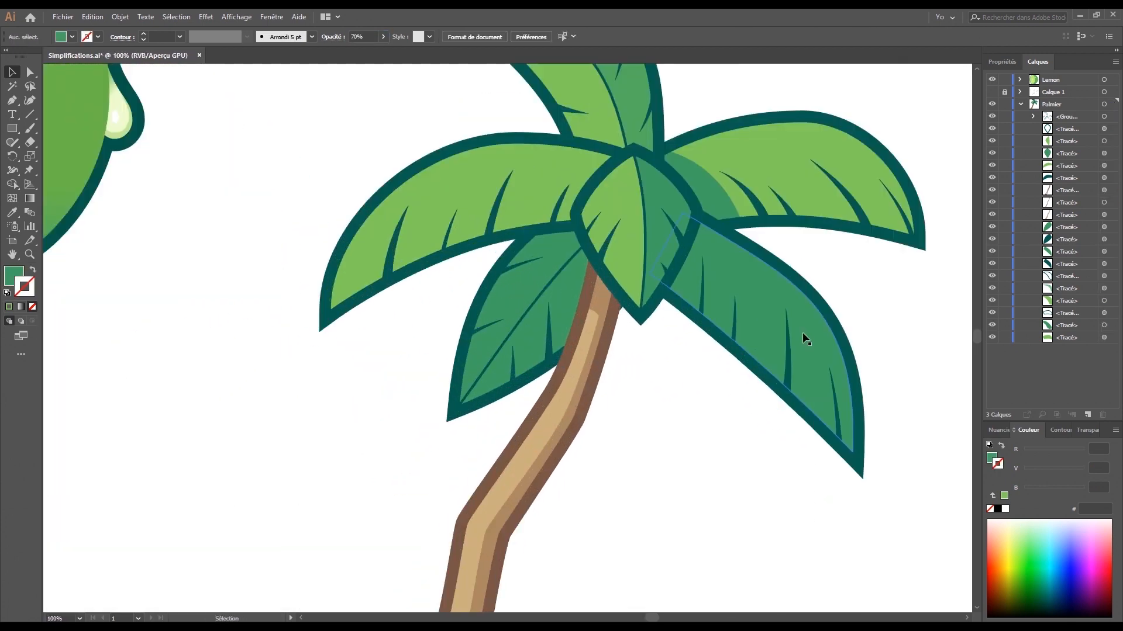
left_click_drag(802, 332, 694, 415)
key("ctrl+plus")
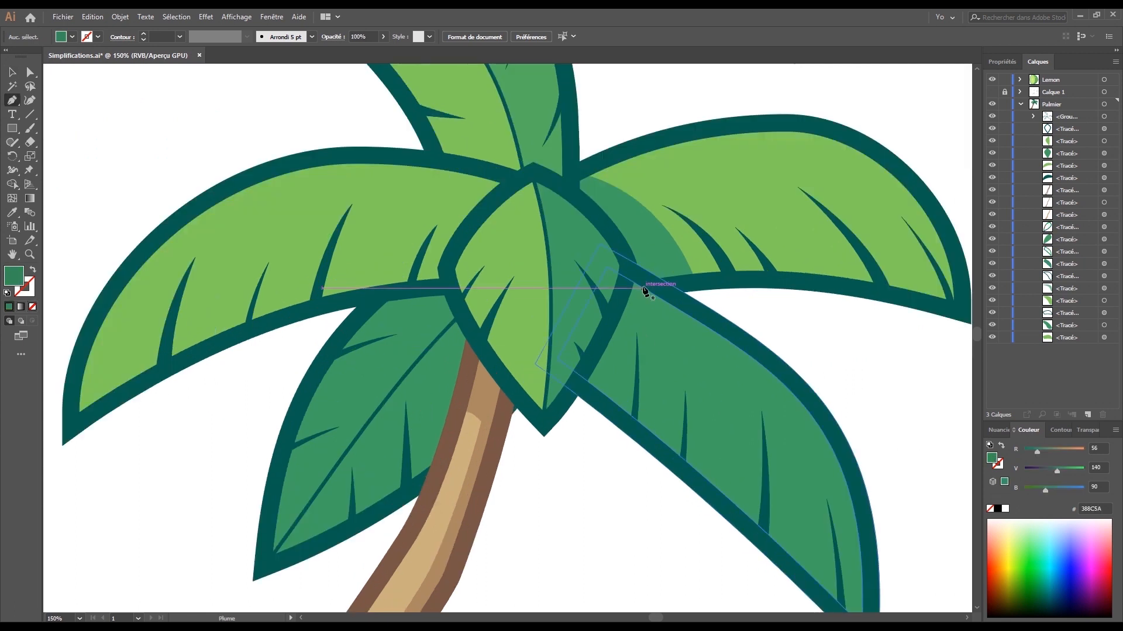
left_click(639, 281)
left_click_drag(611, 405, 595, 442)
left_click(610, 405)
left_click_drag(580, 383, 570, 371)
left_click(630, 278)
left_click(639, 281)
key("v")
- Move the lower-right shadow beneath the leaf outline in the Layers panel
left_click_drag(1066, 116, 1066, 258)
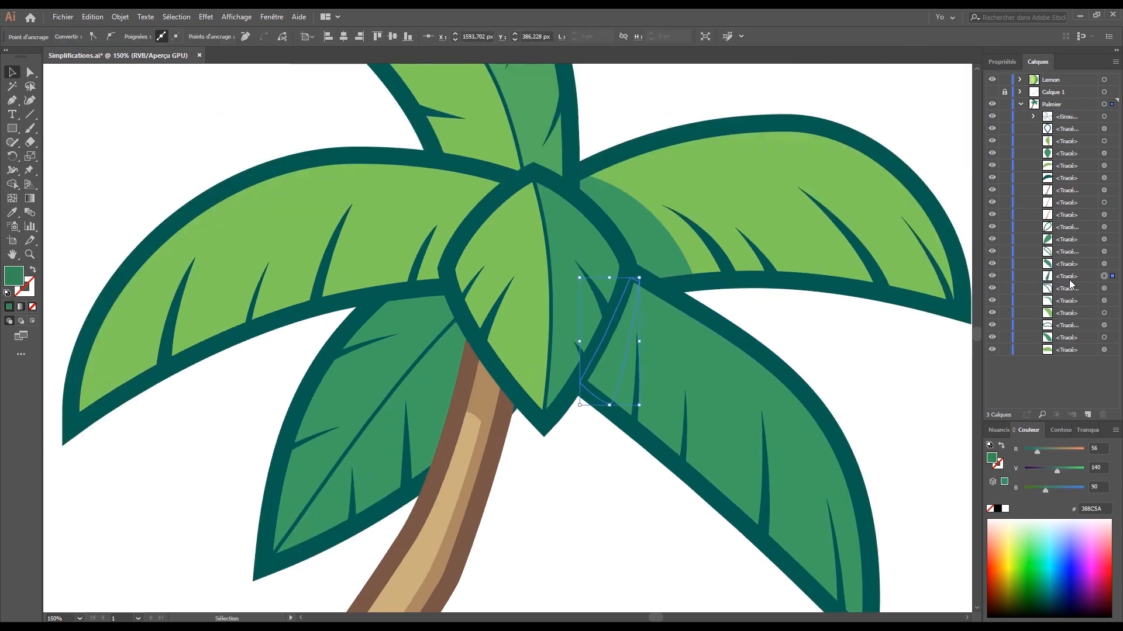
left_click(647, 586)
left_click_drag(648, 585, 644, 556)
left_click_drag(1066, 251, 1065, 270)
- Draw a curved shadow shape at the inner base of the lower-left leaf
left_click_drag(426, 439, 524, 409)
left_click(11, 102)
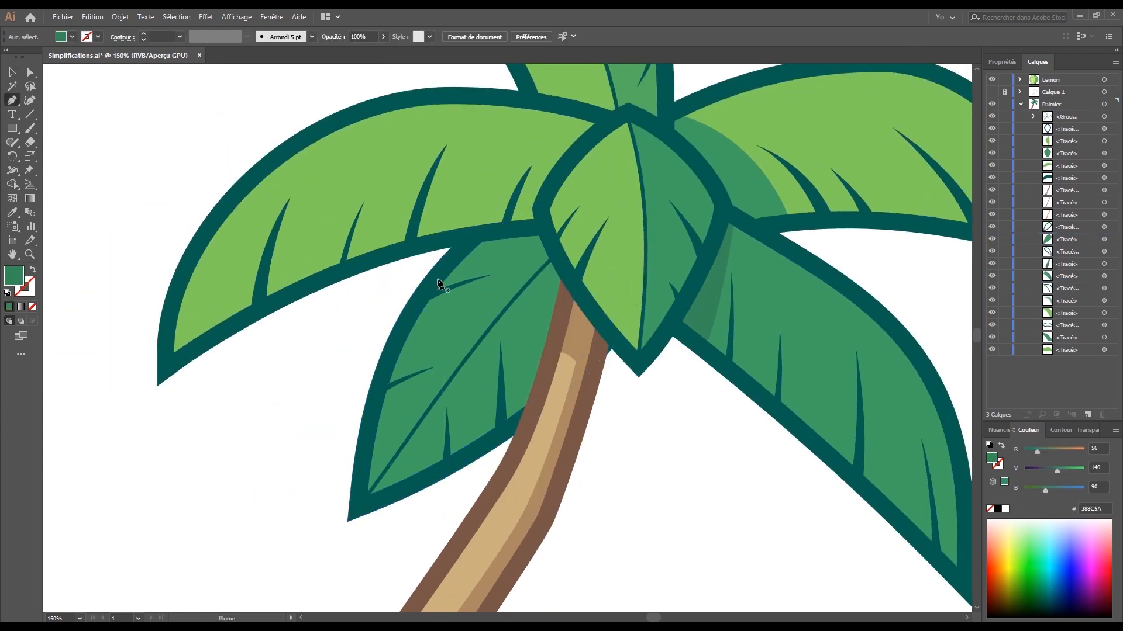
left_click_drag(433, 282, 496, 259)
left_click(542, 261)
left_click_drag(556, 323, 554, 364)
left_click(567, 273)
left_click(535, 225)
left_click(474, 235)
left_click(434, 282)
- Tuck the lower-left shadow beneath its leaf outline in the Layers panel
key("v")
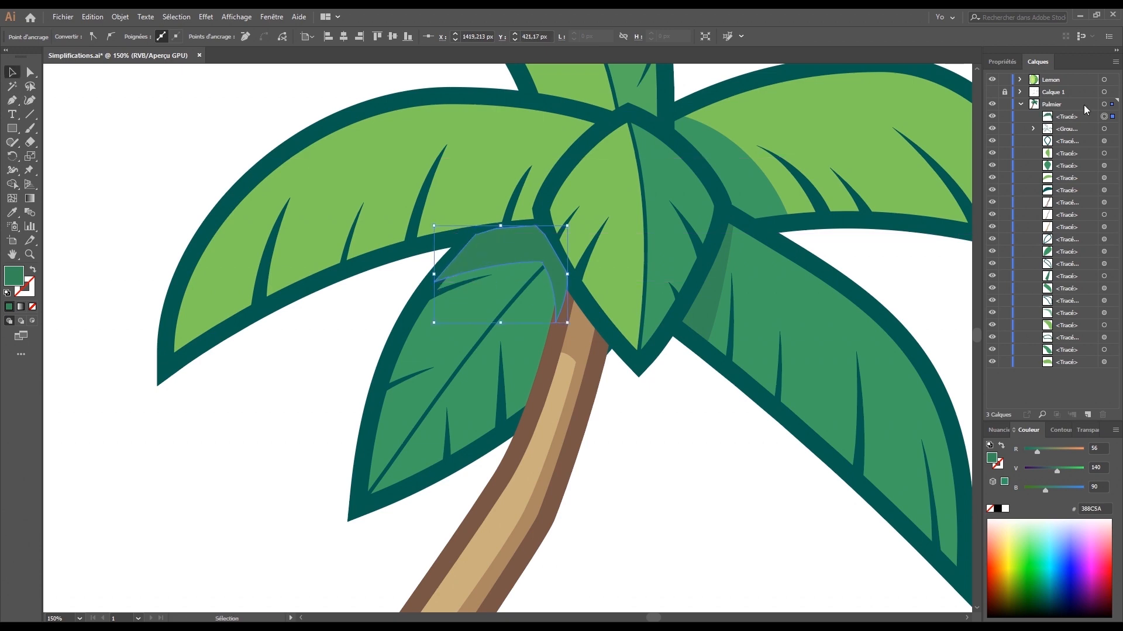
left_click_drag(1069, 117, 1069, 294)
left_click_drag(1069, 289, 1070, 234)
left_click(717, 547)
key("ctrl+minus")
key("ctrl+minus")
key("ctrl+minus")
key("ctrl+minus")
key("ctrl+plus")
key("ctrl+plus")
key("ctrl+plus")
key("ctrl+plus")
key("ctrl+plus")
key("ctrl+plus")
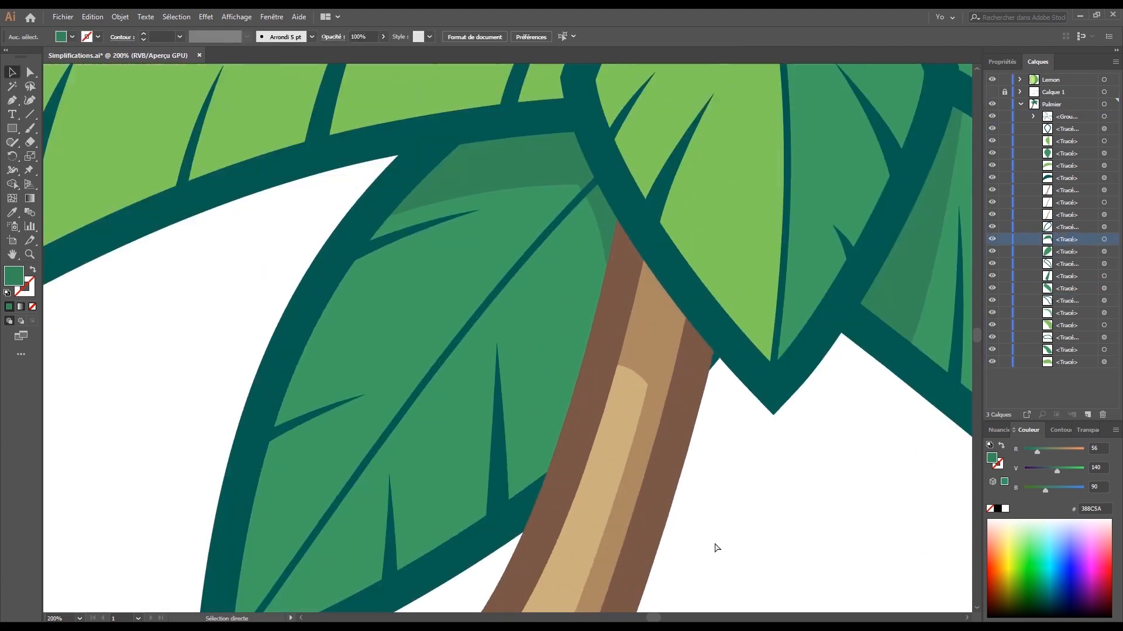
left_click_drag(497, 166, 480, 269)
- Move the lower-left shadow's left, middle and bottom anchors with Direct Selection
left_click(481, 266)
left_click(28, 74)
left_click_drag(349, 327, 298, 412)
left_click_drag(563, 288, 553, 313)
key("ctrl+shift+a")
left_click_drag(579, 320, 572, 263)
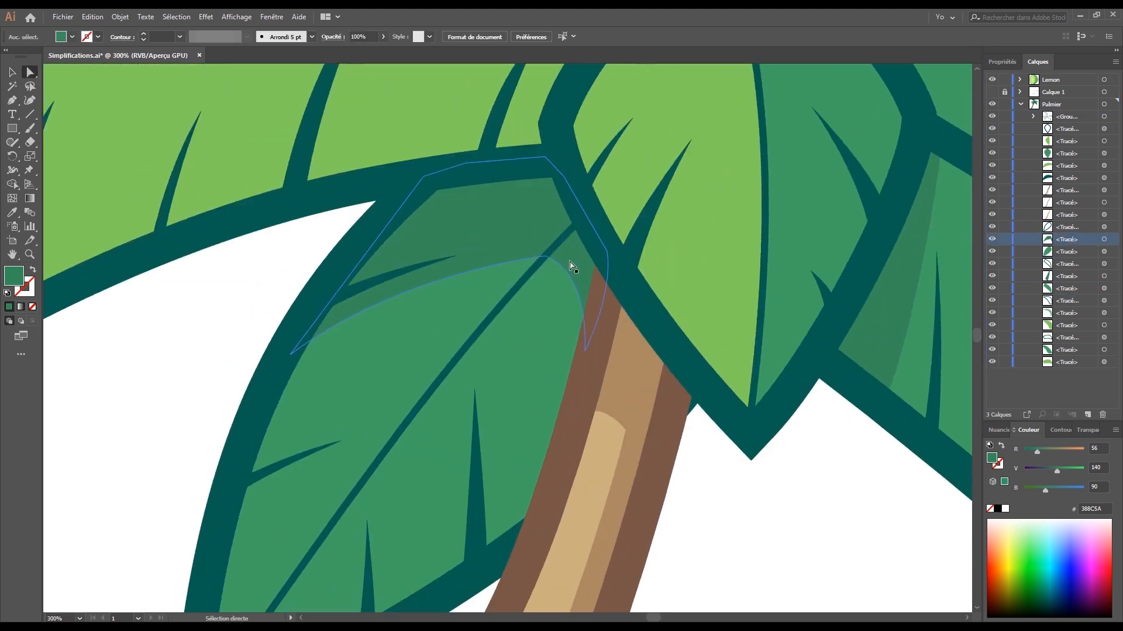
left_click_drag(585, 351, 573, 367)
- Smooth the shadow's middle point to refine its curved lower edge
key("p")
left_click_drag(545, 256, 568, 263)
key("v")
left_click(816, 540)
left_click_drag(815, 540, 790, 533)
key("a")
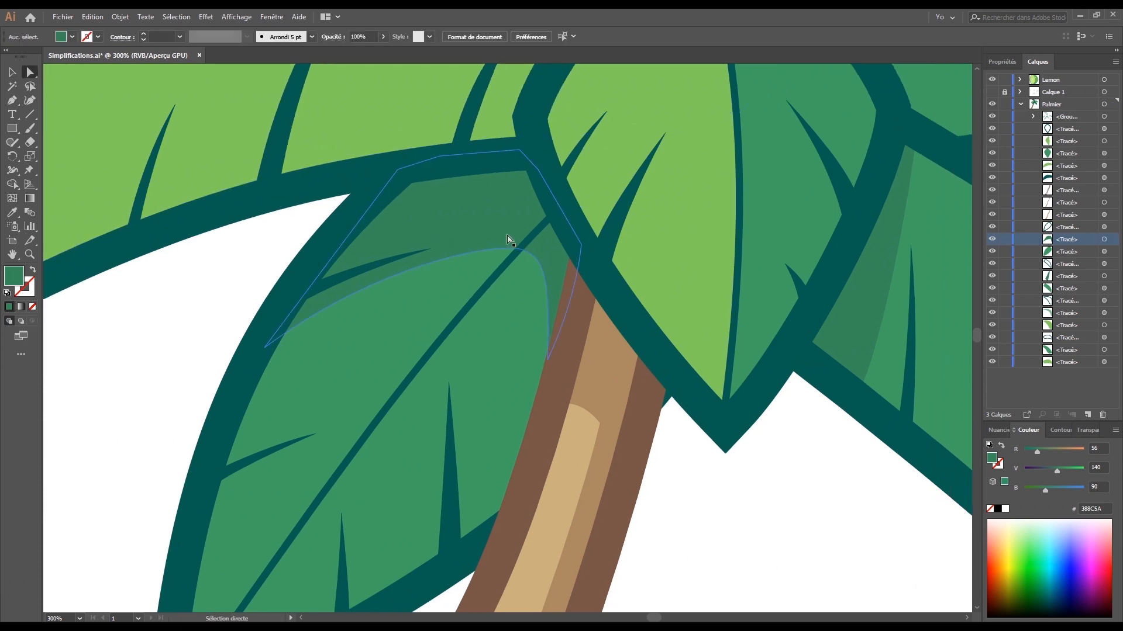
left_click_drag(519, 249, 507, 262)
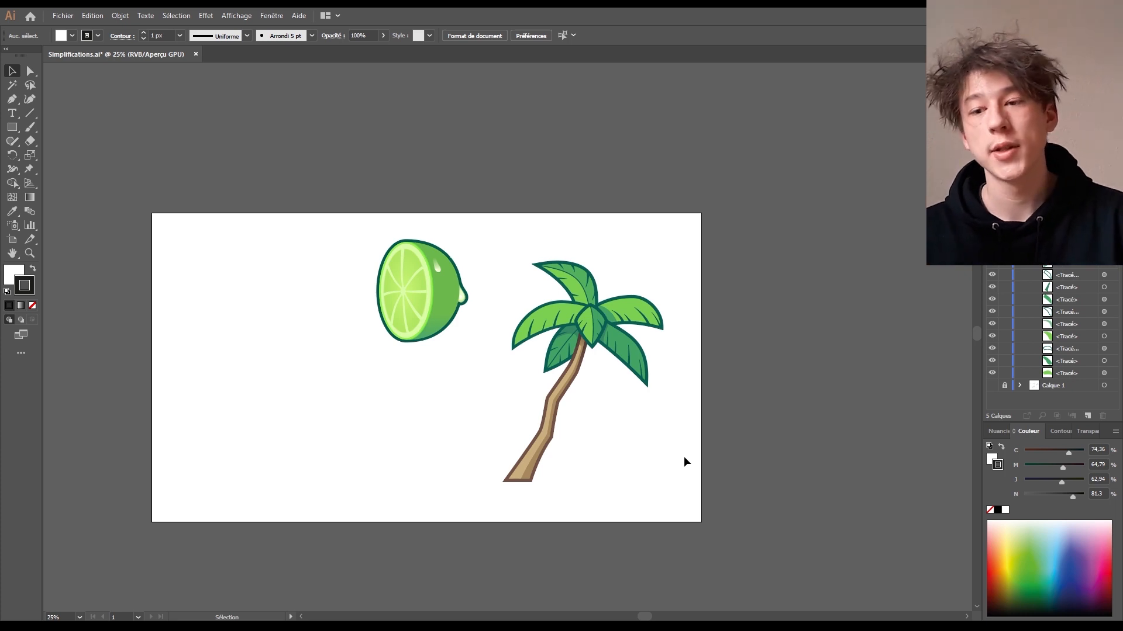
- Pull the top leaf's shading shape aside to show it, then undo the move
scroll(628, 400, "up", 3)
left_click_drag(628, 400, 597, 556)
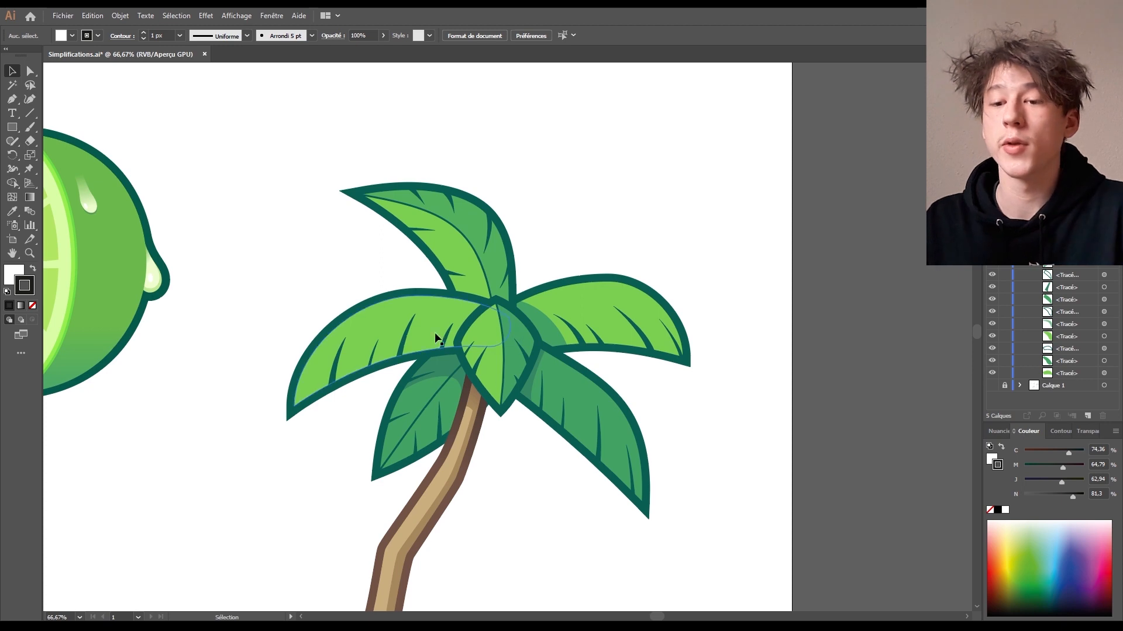
left_click_drag(449, 365, 370, 427)
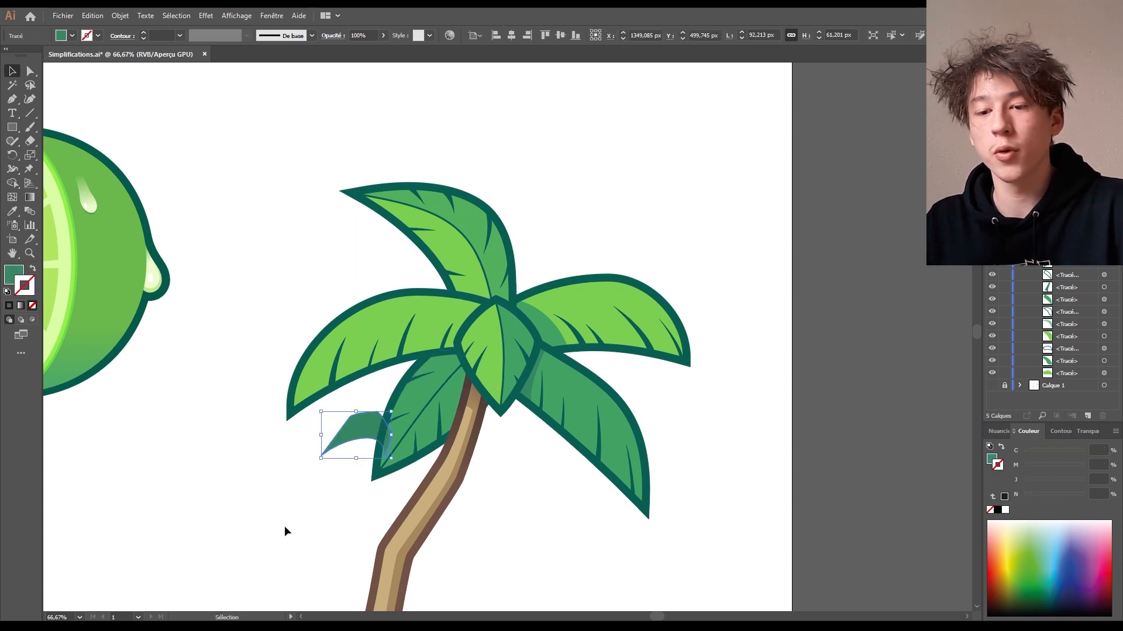
key("ctrl+z")
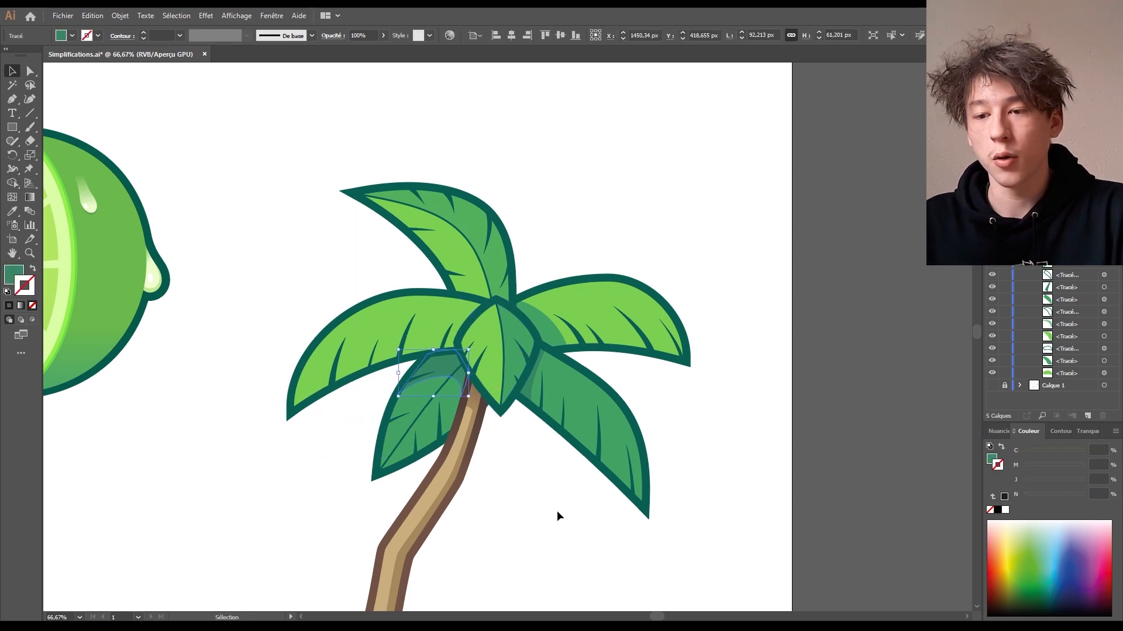
left_click(557, 510)
- Drag the left and right leaves' shading shapes aside to demonstrate, then restore them
left_click_drag(759, 511, 802, 458)
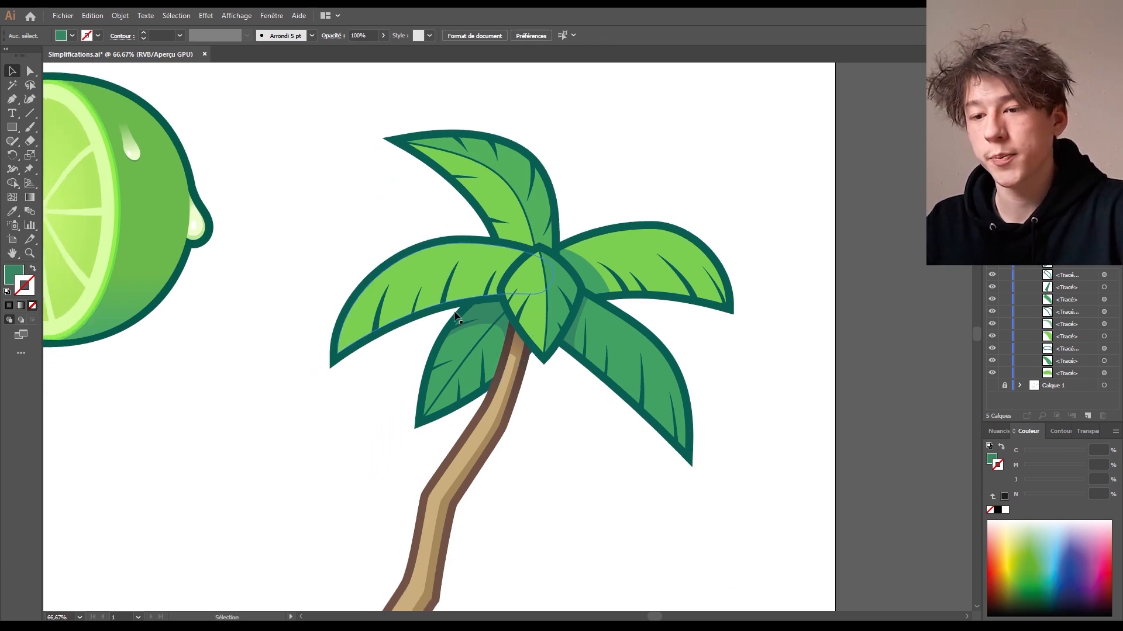
left_click_drag(492, 314, 410, 358)
left_click_drag(568, 342, 577, 436)
key("ctrl+z")
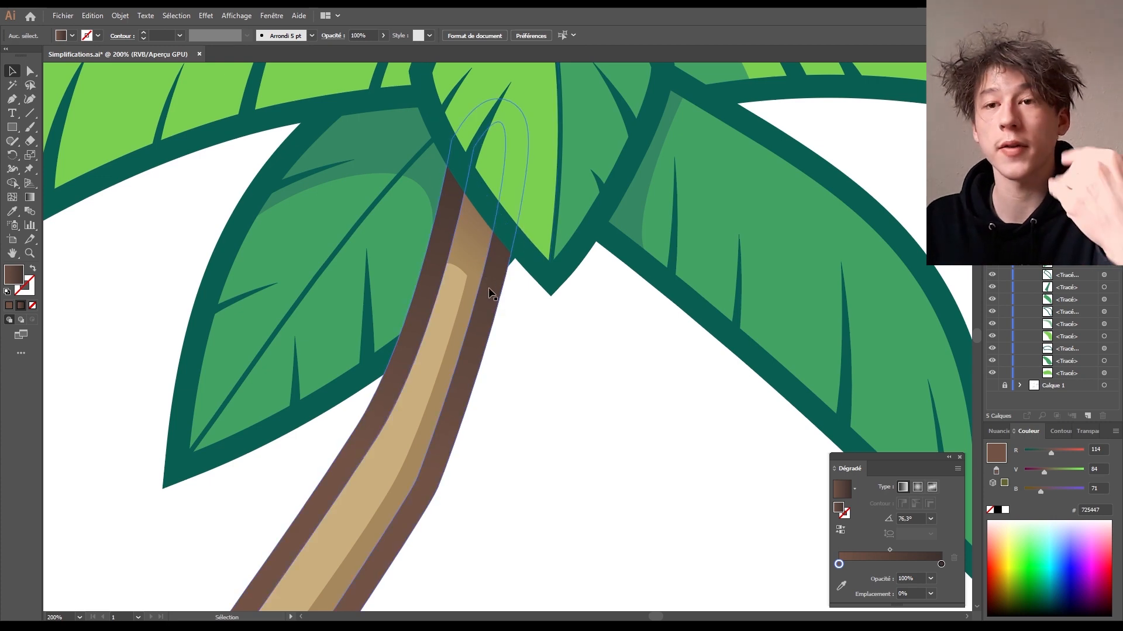
- Undo the accidental leaf move, deselect the leaf, and move the Gradient panel near the trunk
left_click_drag(374, 372, 752, 355)
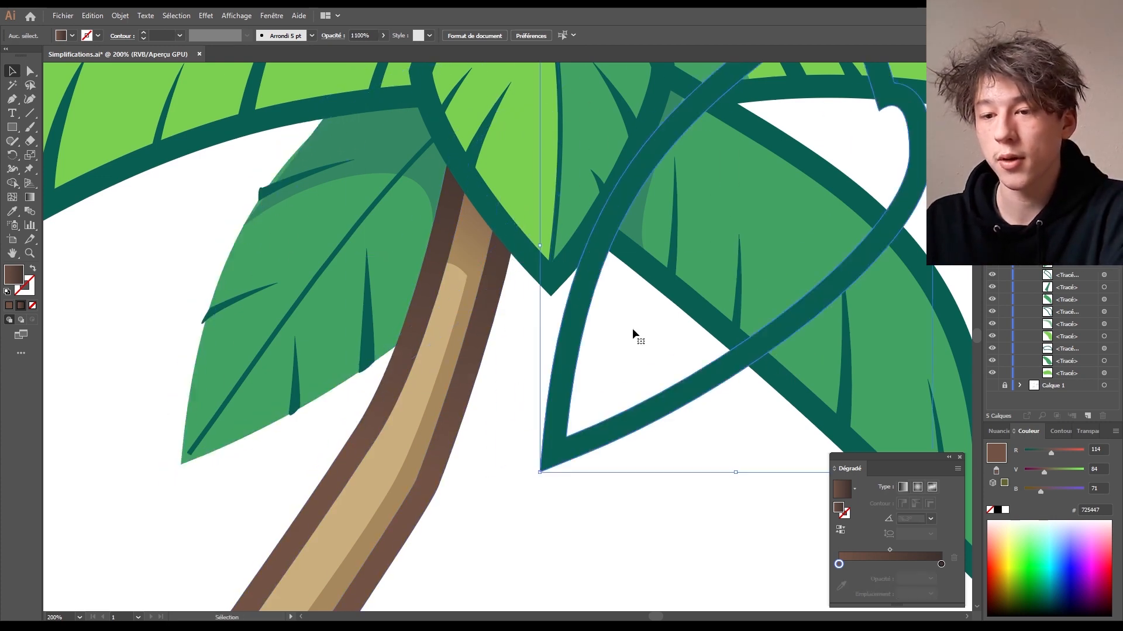
key("ctrl+z")
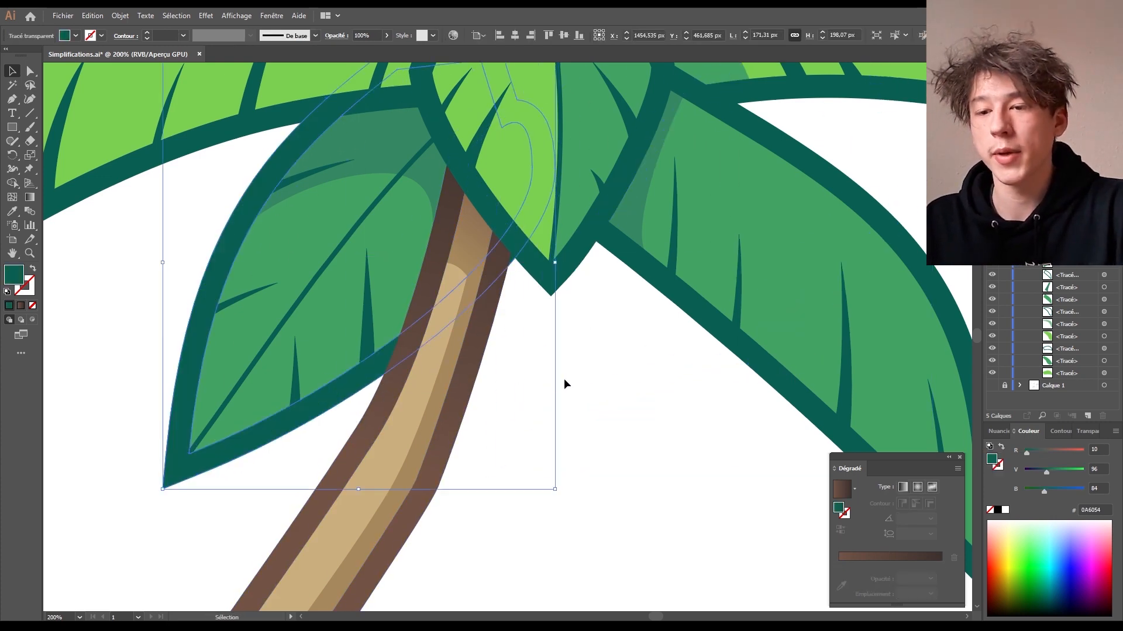
left_click(592, 366)
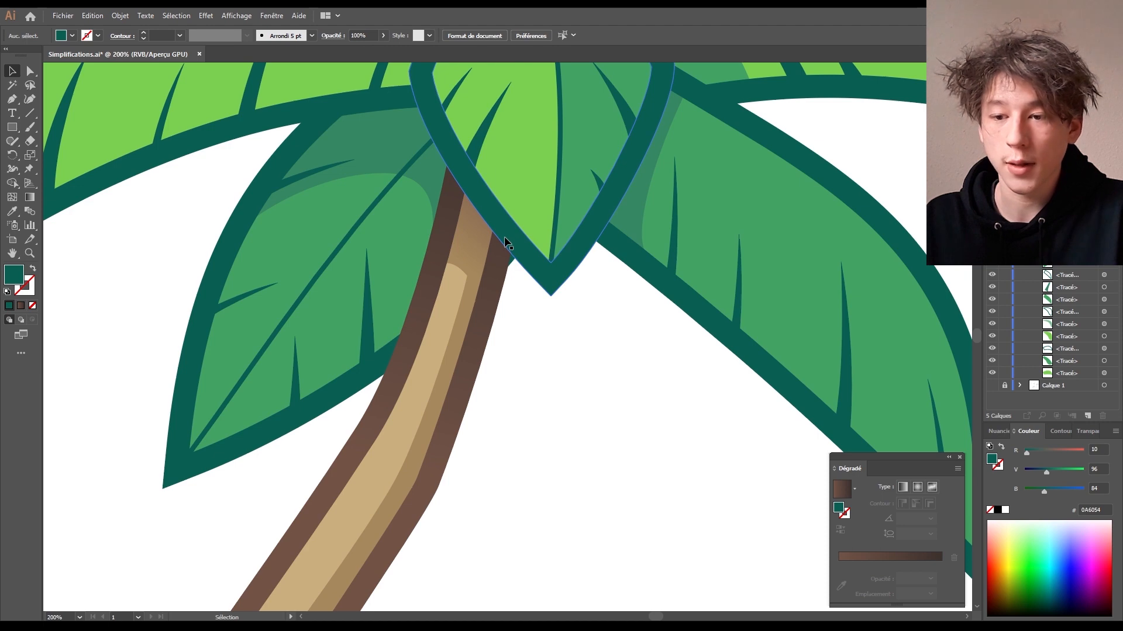
left_click_drag(894, 462, 671, 274)
- Reposition the trunk shading's gradient stops: dark brown up the trunk, tan A8895C at the stripe's lower end
left_click(479, 351)
key("g")
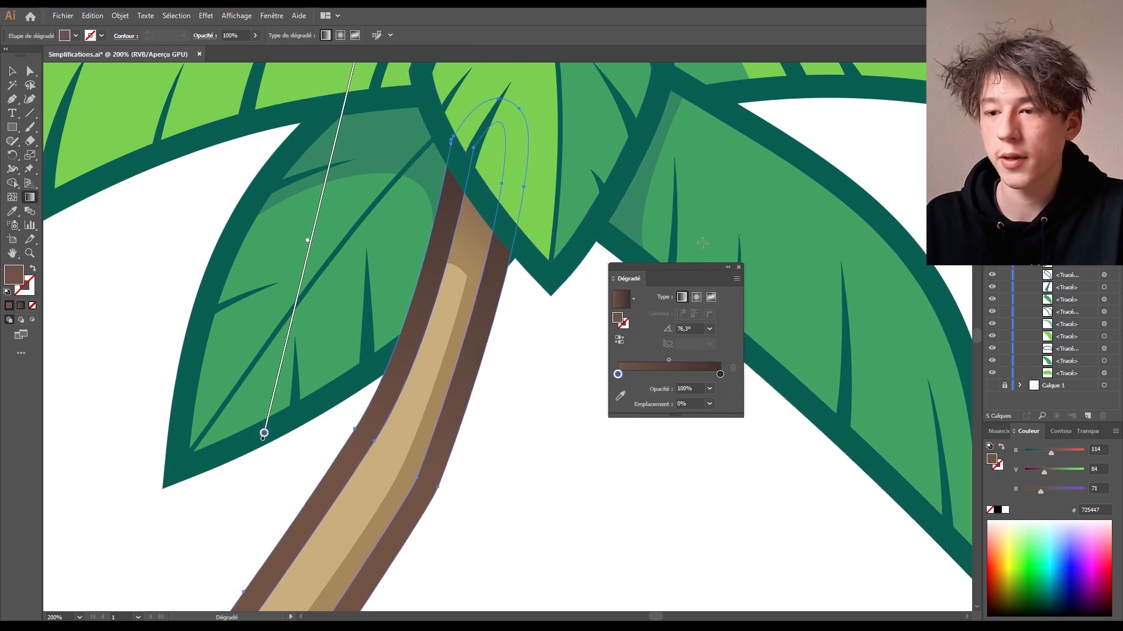
key("space")
left_click_drag(230, 509, 210, 603)
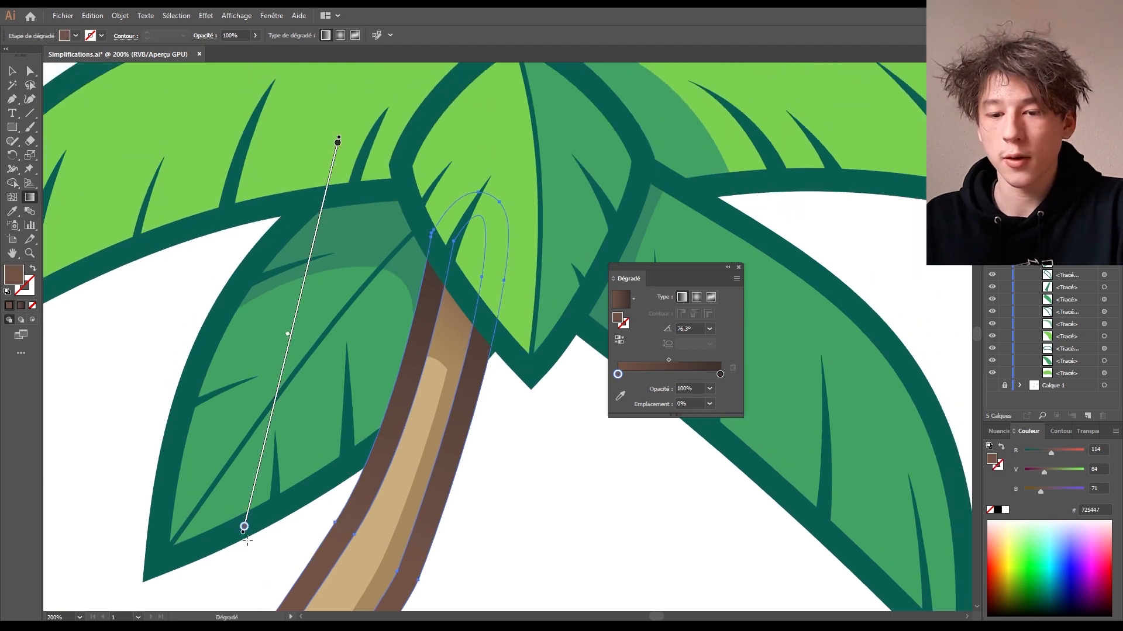
left_click_drag(244, 528, 303, 273)
left_click_drag(352, 69, 338, 258)
scroll(552, 405, "down", 5)
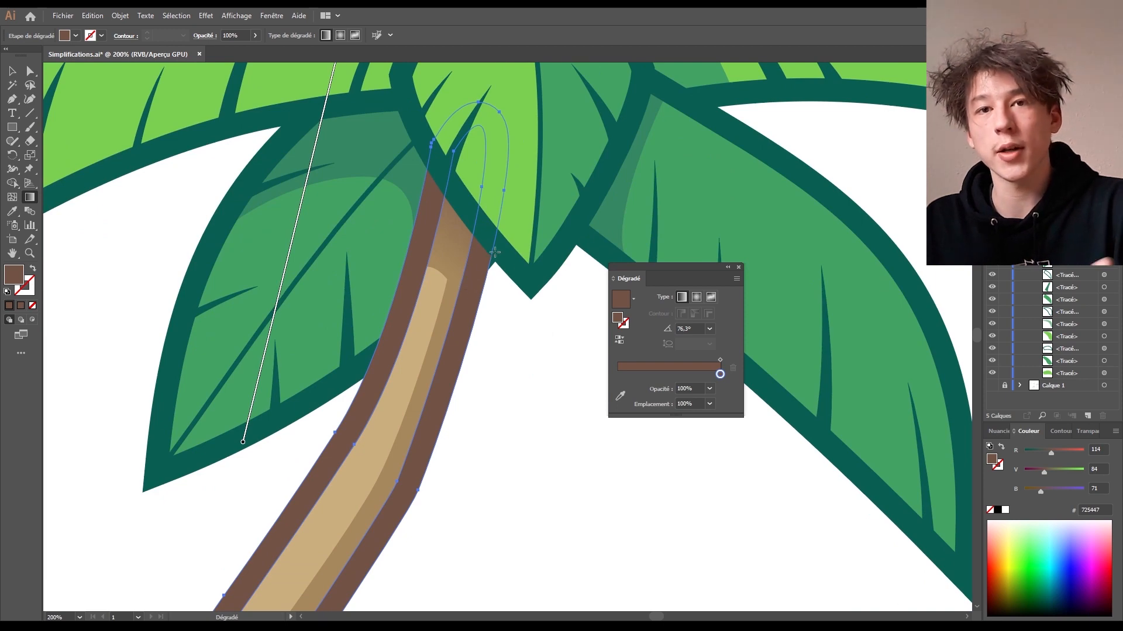
scroll(379, 263, "up", 3)
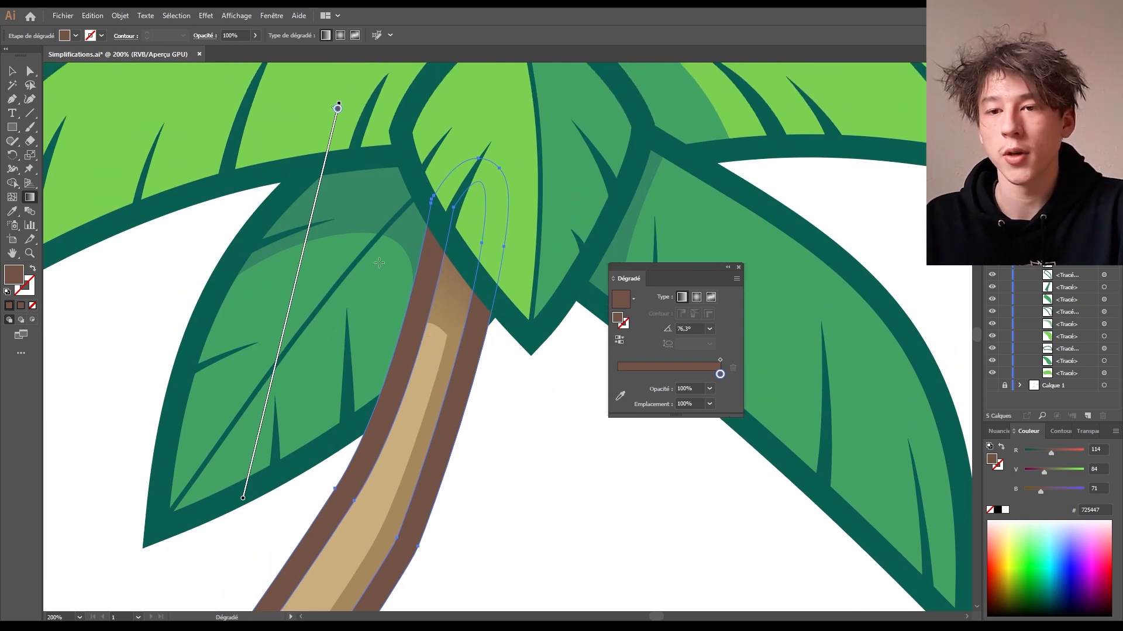
mouse_move(337, 110)
left_mouse_down()
mouse_move(225, 338)
mouse_move(233, 323)
mouse_move(160, 572)
left_mouse_up()
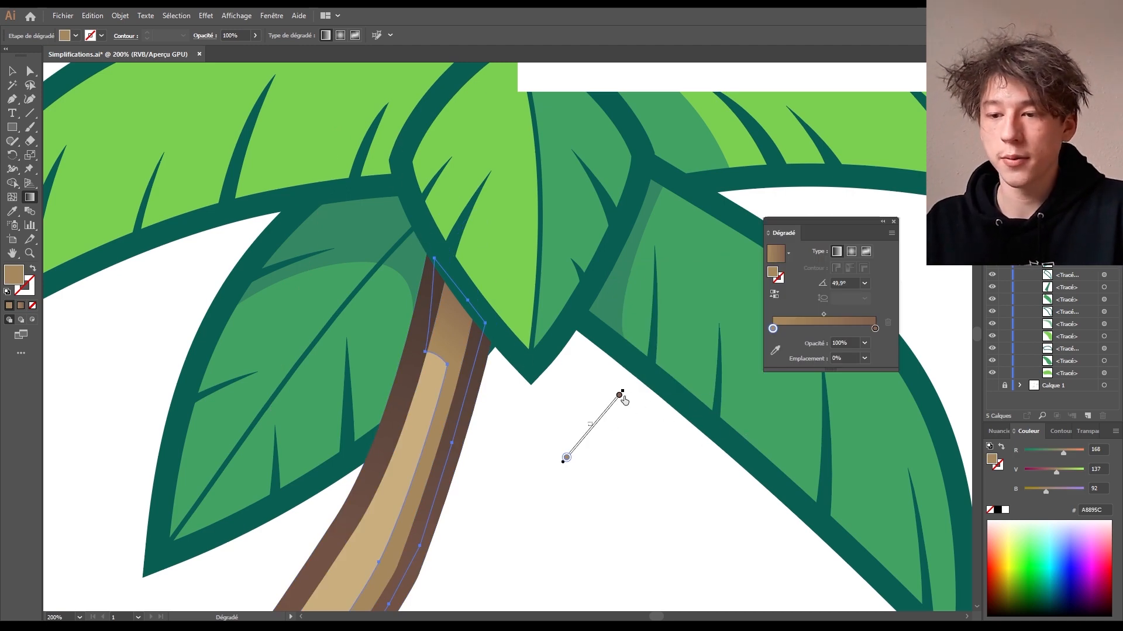
mouse_move(644, 360)
left_mouse_down()
mouse_move(624, 390)
mouse_move(424, 545)
mouse_move(381, 595)
left_mouse_up()
- Close the Gradient panel, deselect the trunk, and zoom out to show the whole tree
left_click(893, 221)
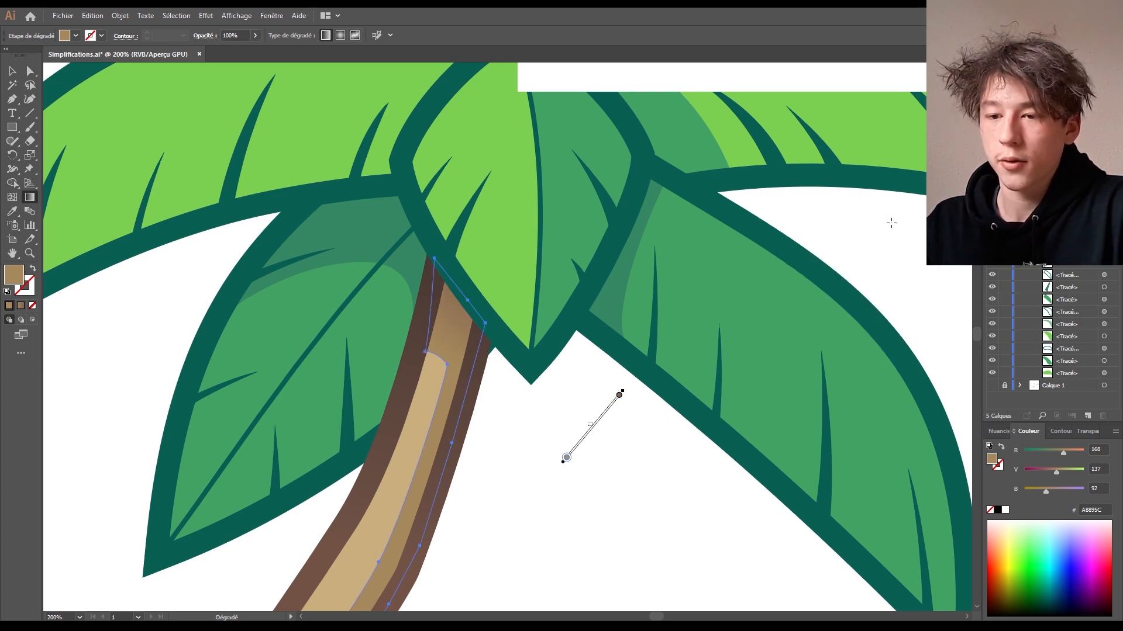
left_click(13, 72)
left_click(672, 487)
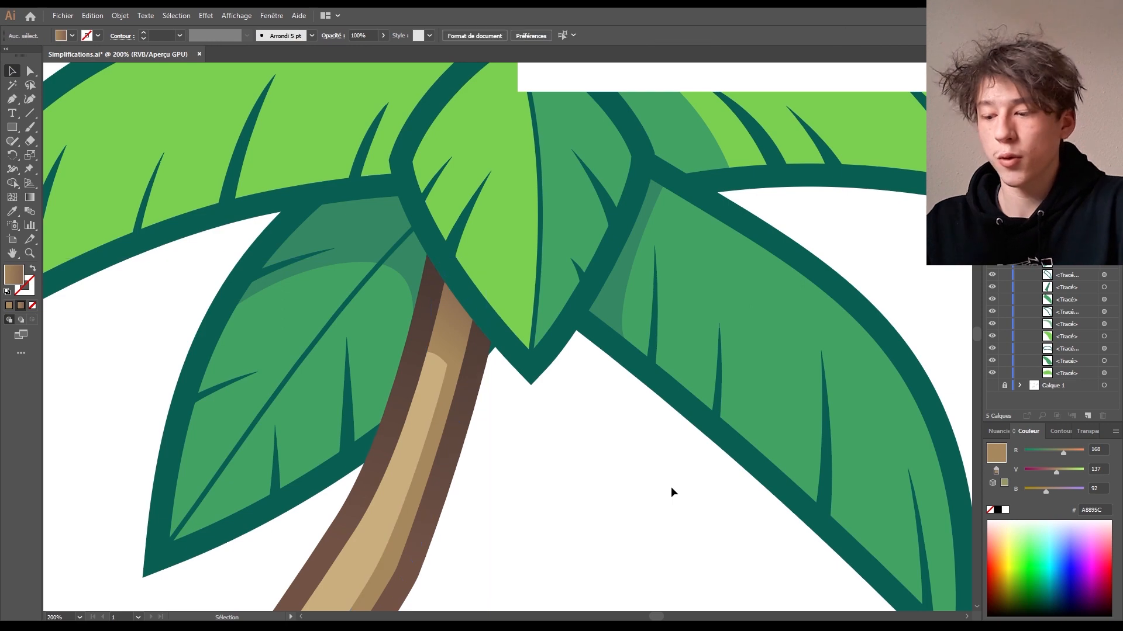
key("ctrl+minus")
key("ctrl+minus")
key("ctrl+minus")
key("ctrl+minus")
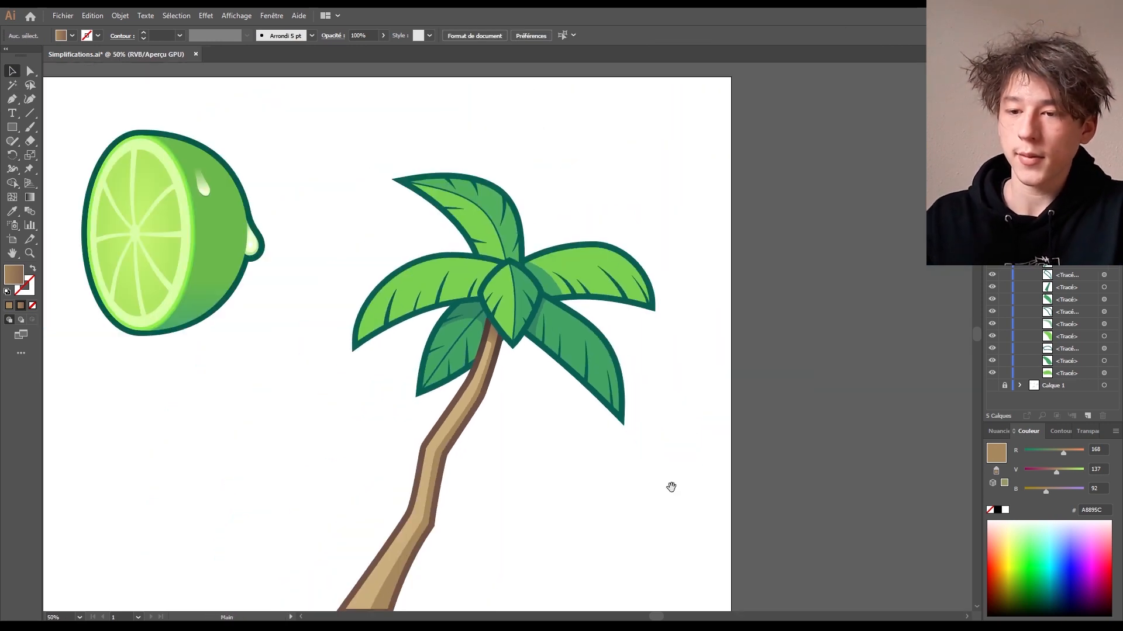
left_click_drag(671, 486, 685, 432)
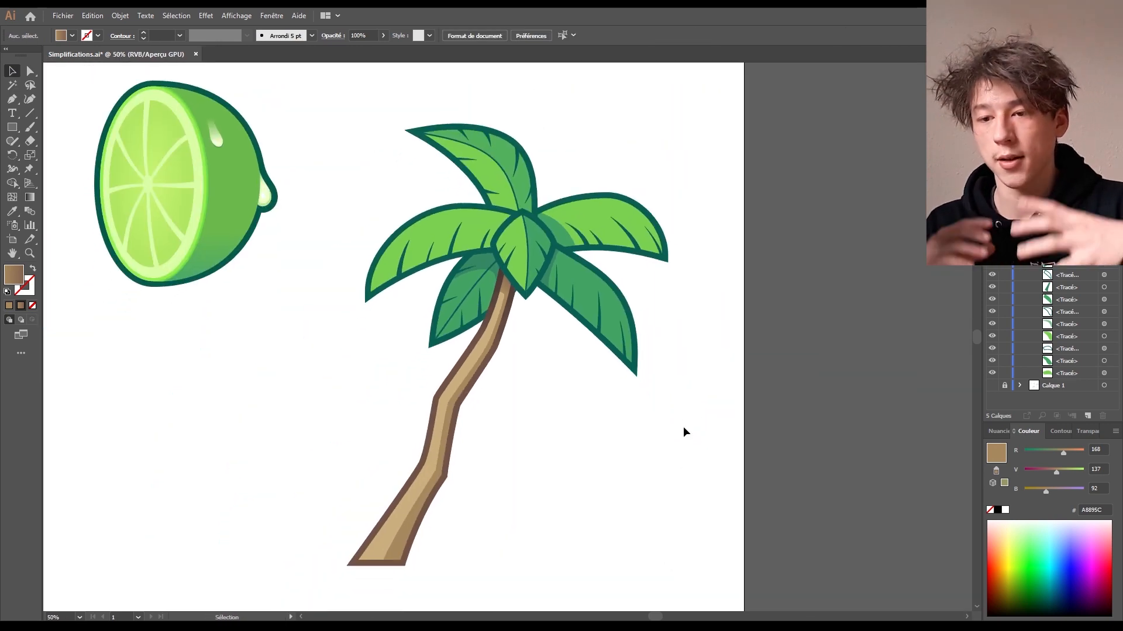